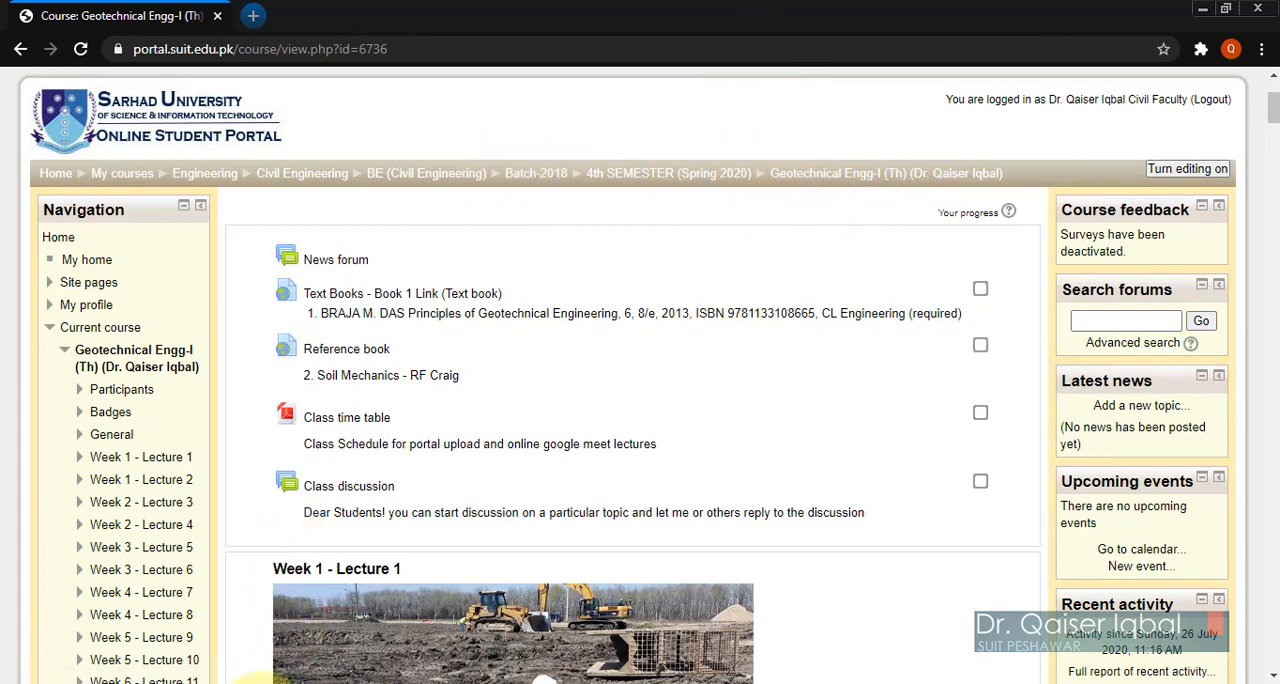
Step: Switch to Word and review the exam rules in MID TERM exam guidelines.docx, from the exam dates through the image upload rule
mouse_move(250, 676)
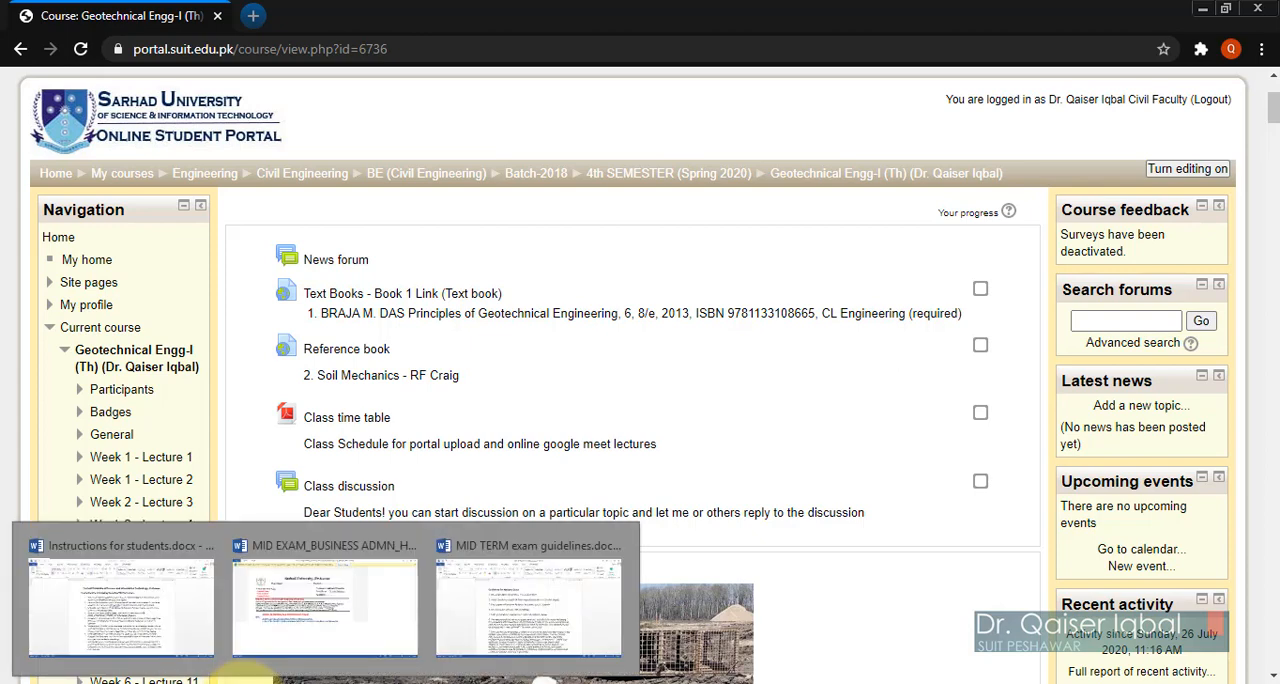
click(510, 597)
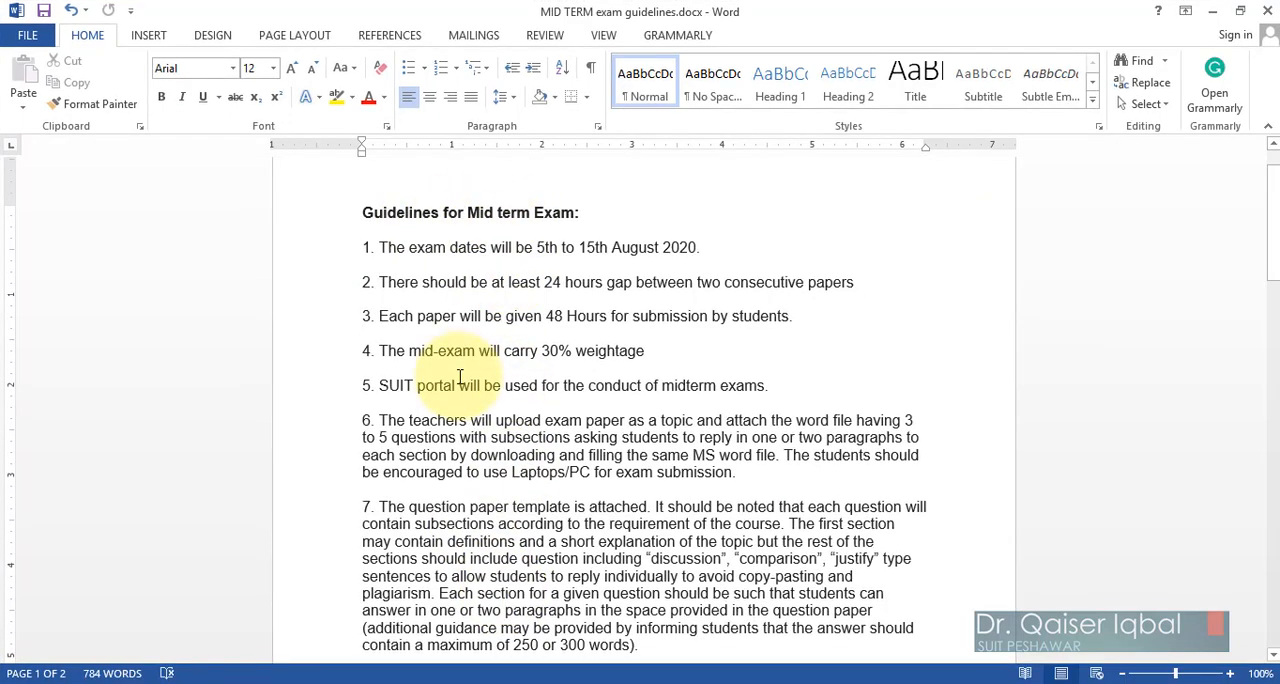
scroll(460, 375, down, 1)
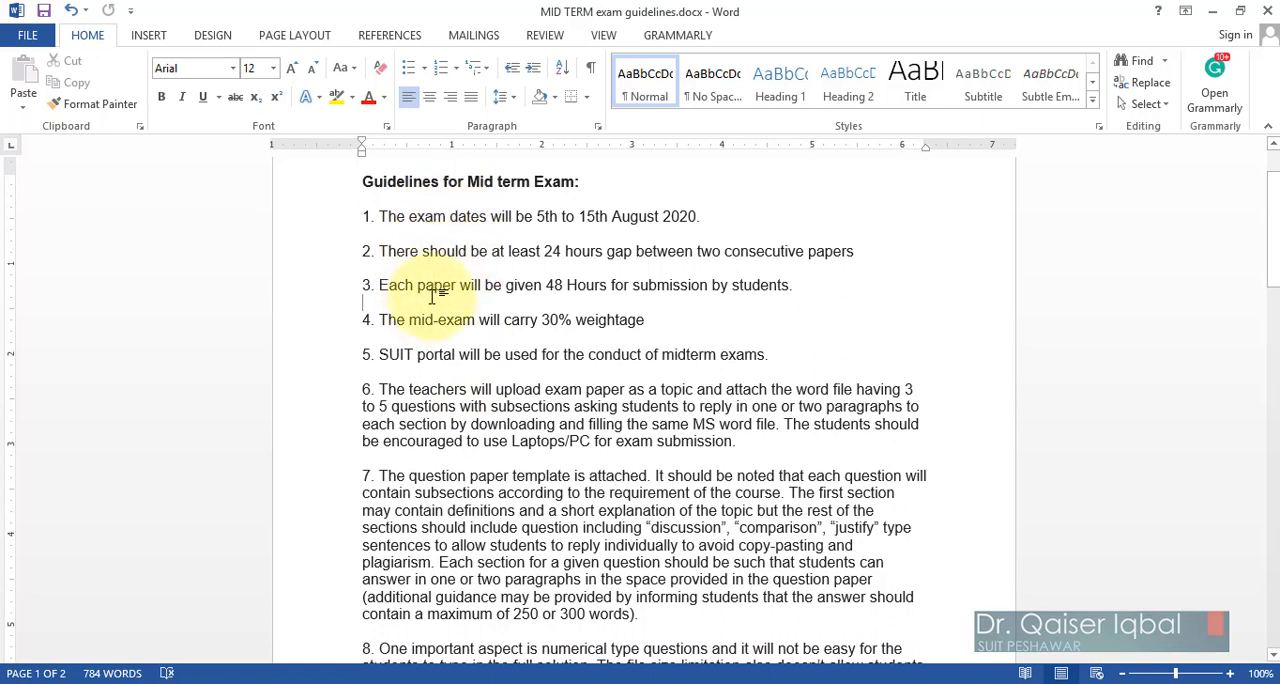
scroll(430, 385, down, 3)
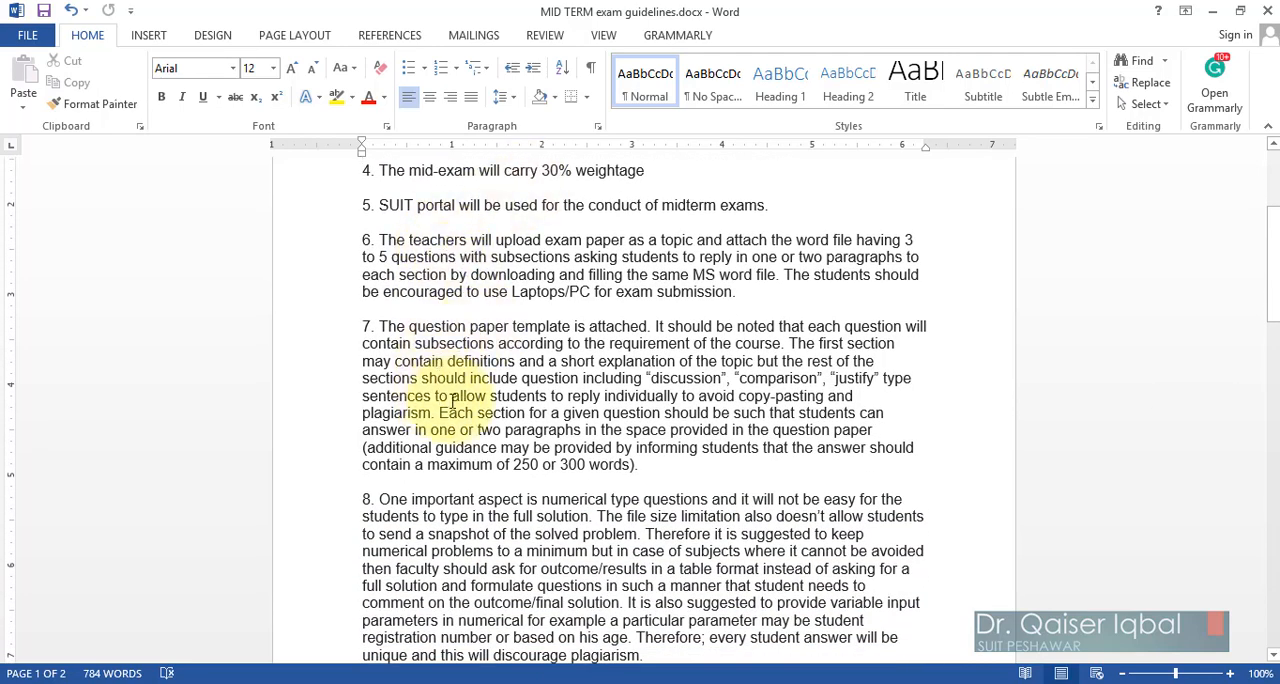
scroll(478, 400, down, 1)
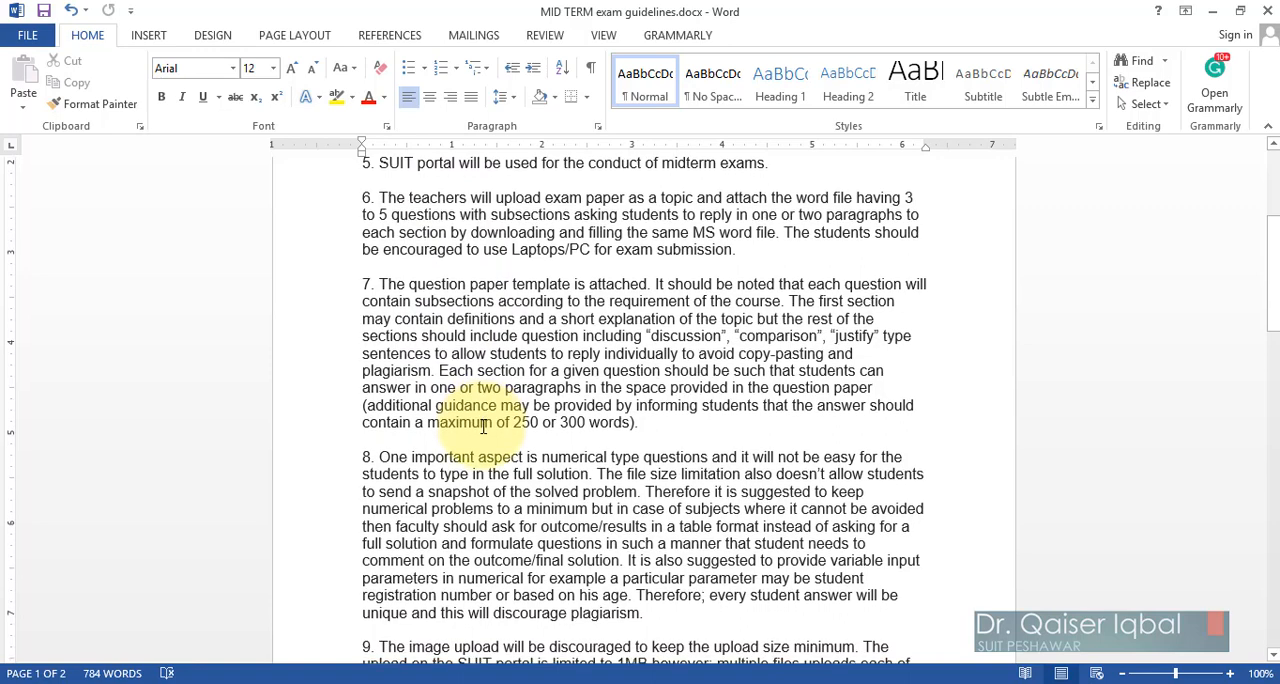
scroll(478, 410, down, 2)
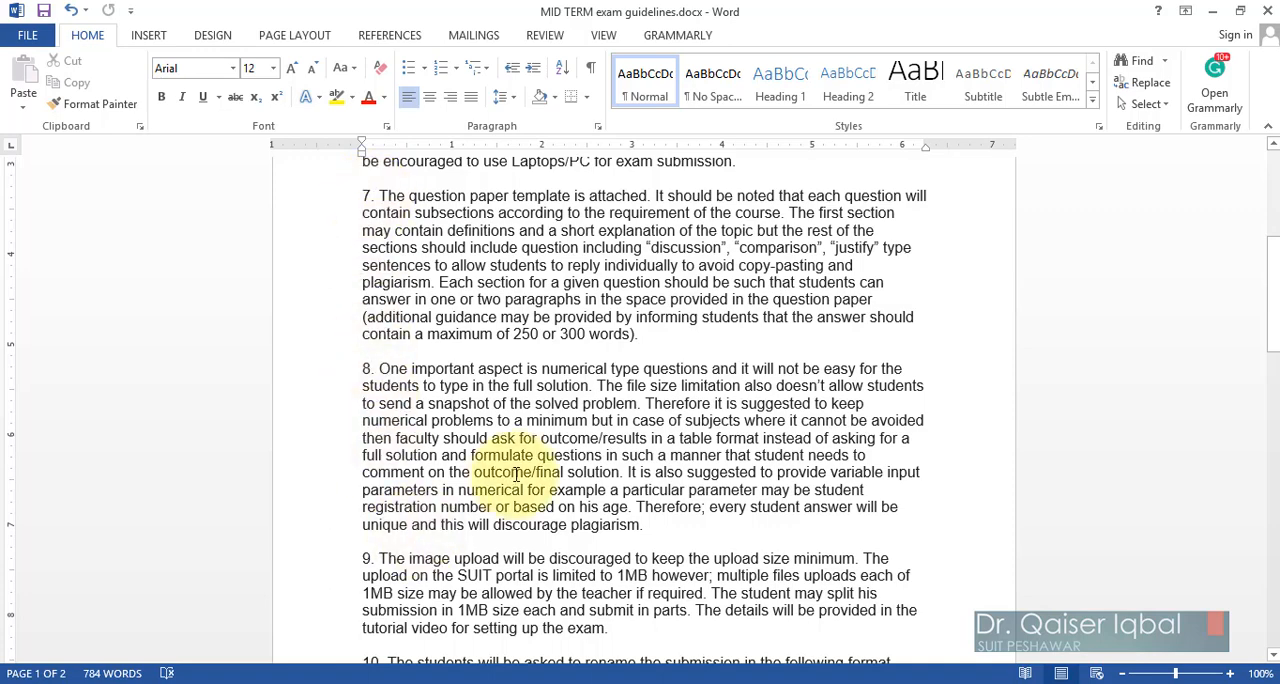
scroll(516, 474, down, 2)
scroll(516, 474, up, 2)
scroll(516, 474, down, 1)
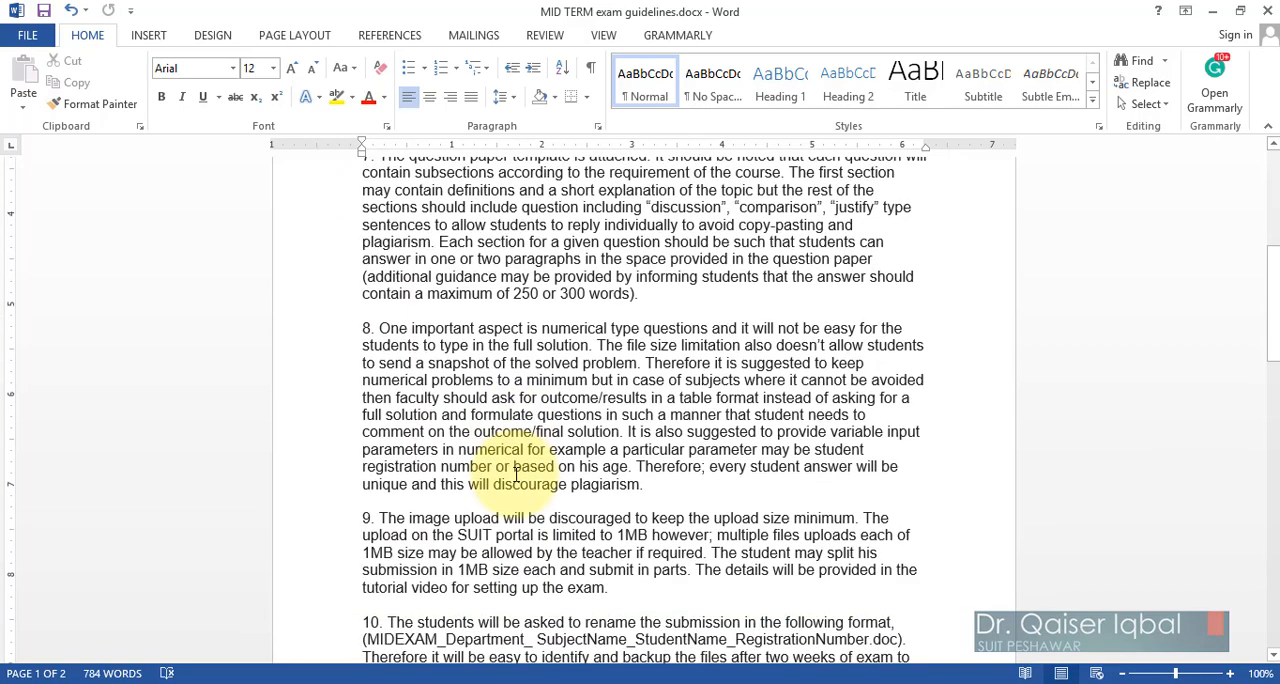
scroll(516, 474, down, 2)
scroll(516, 474, up, 3)
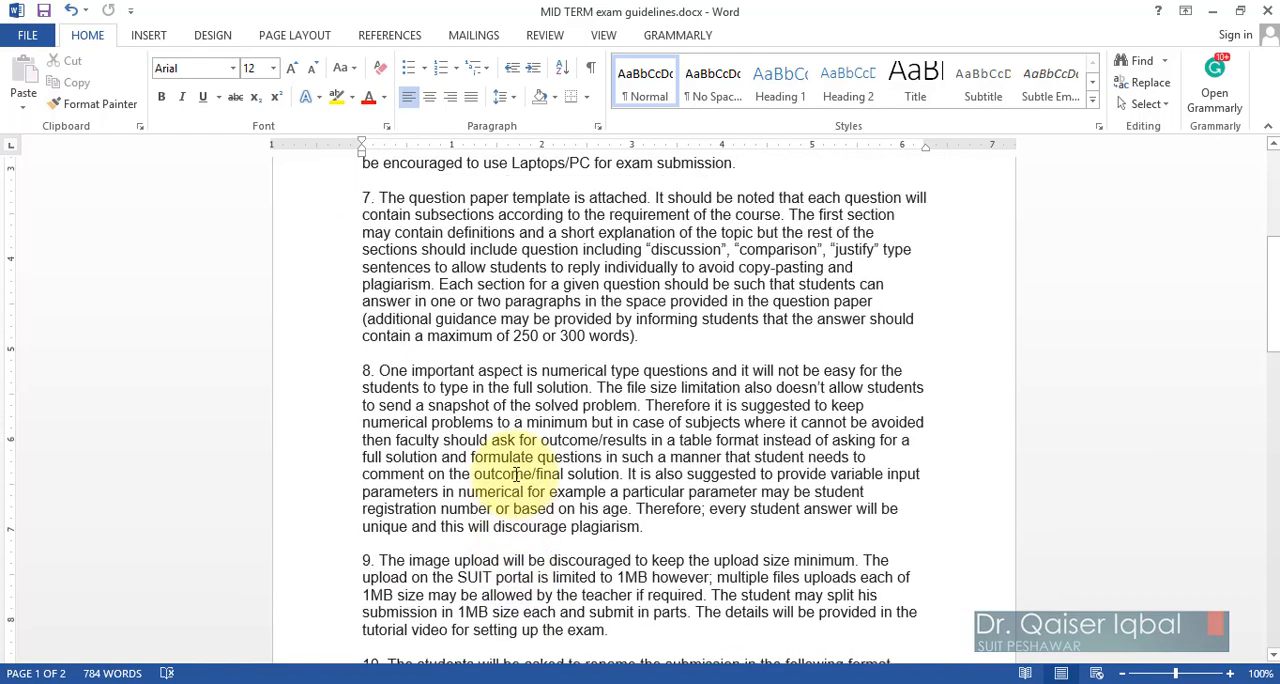
scroll(516, 474, down, 2)
scroll(516, 474, up, 2)
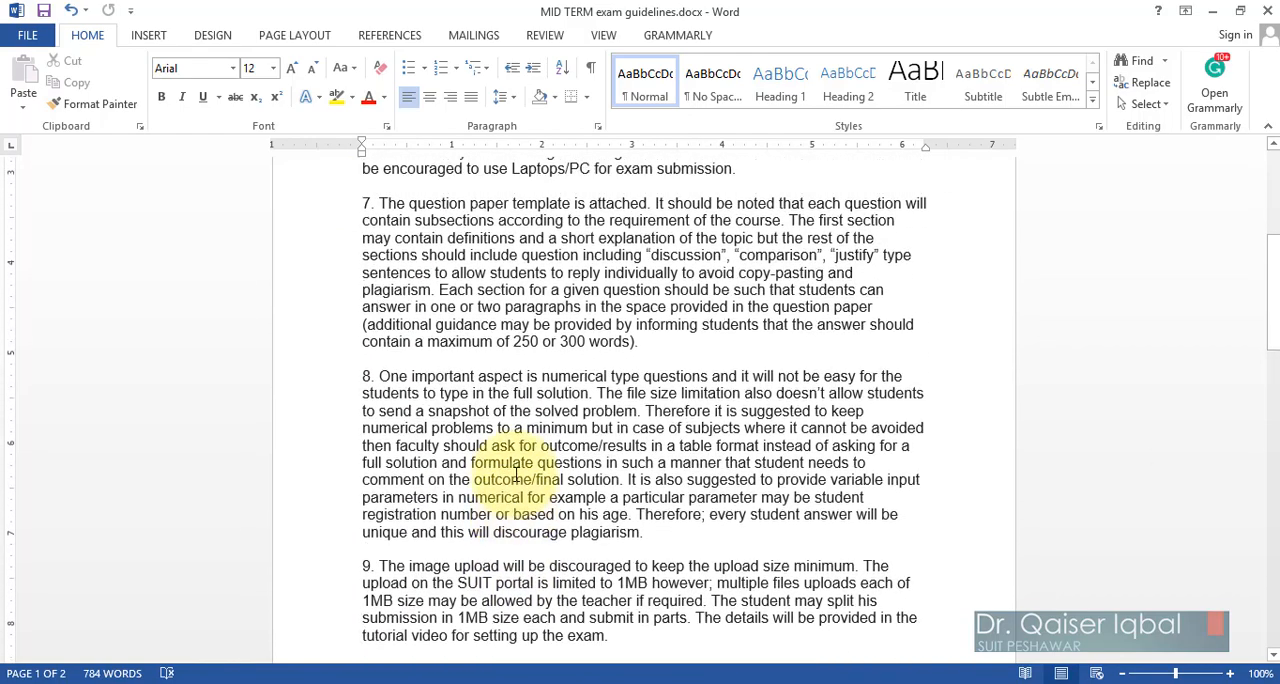
click(1213, 12)
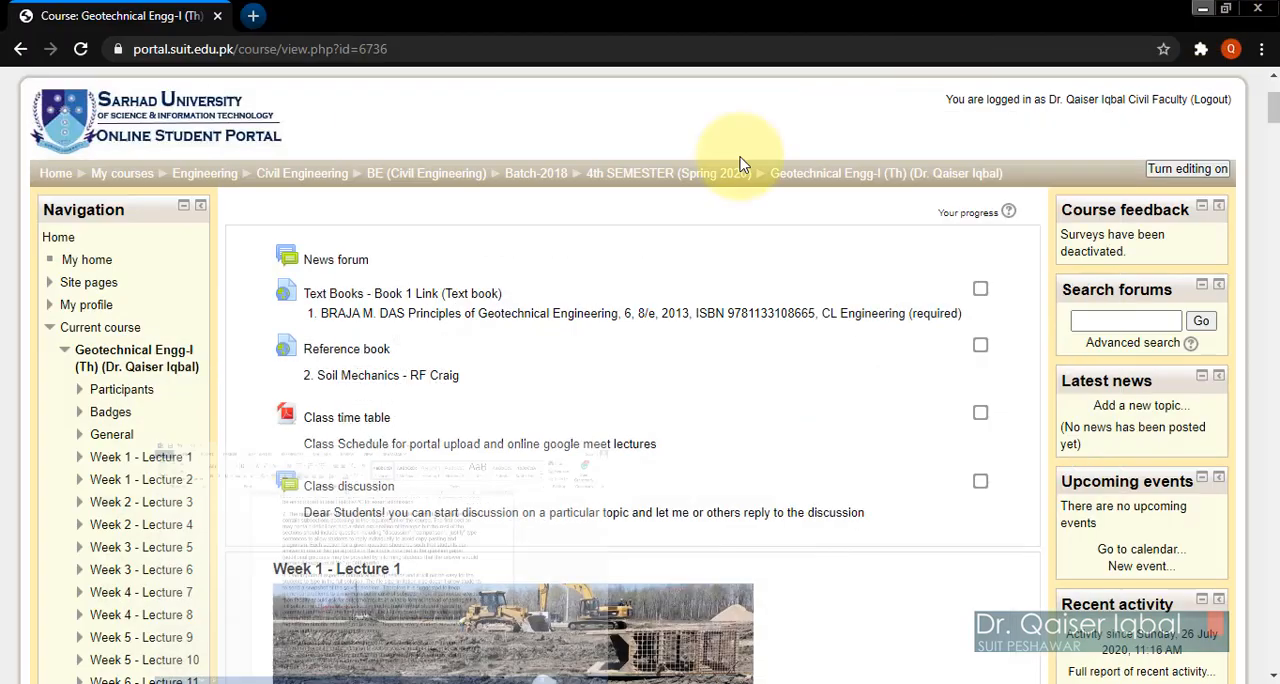
Step: Review the Business Administration HRM mid exam question paper in Word, including its header, student instructions and all five questions, then close it
mouse_move(240, 682)
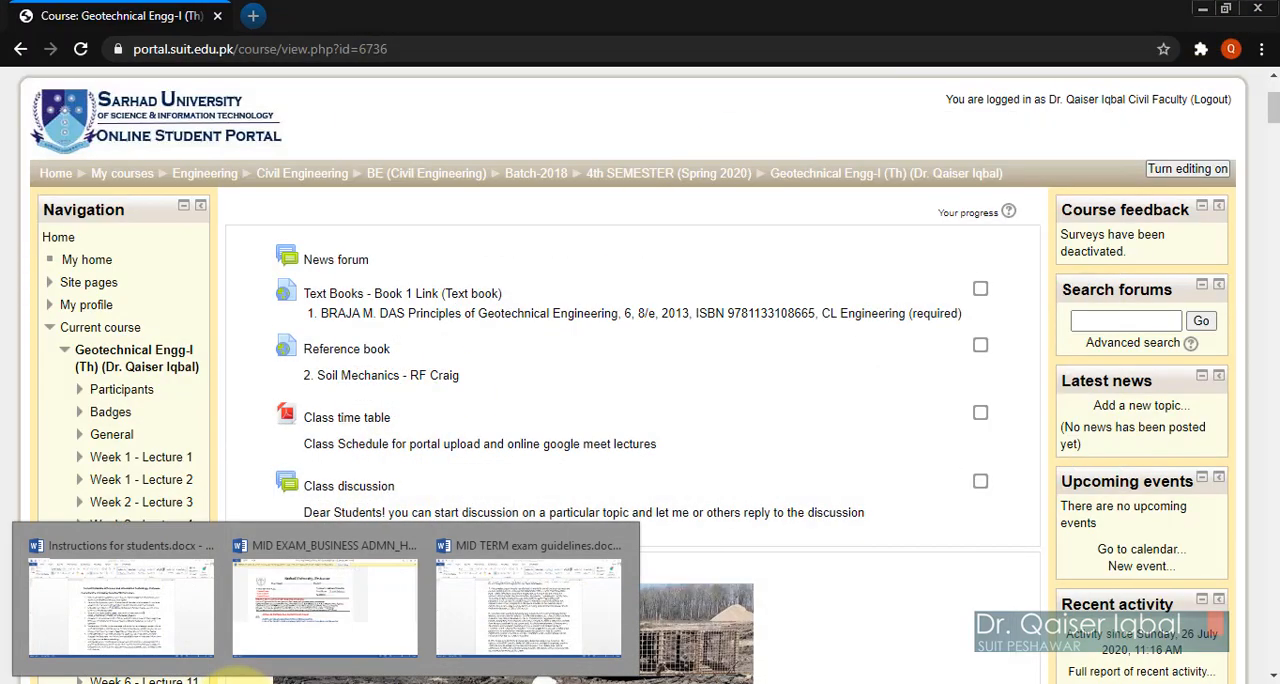
click(345, 635)
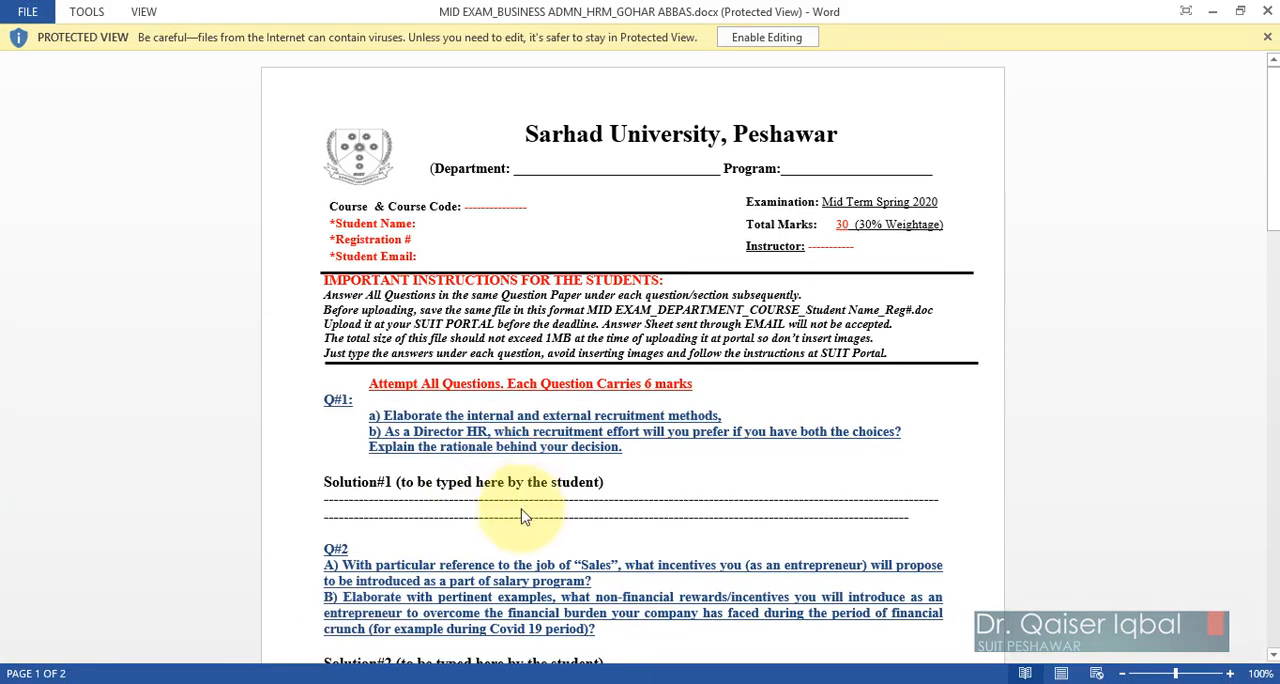
scroll(521, 514, down, 1)
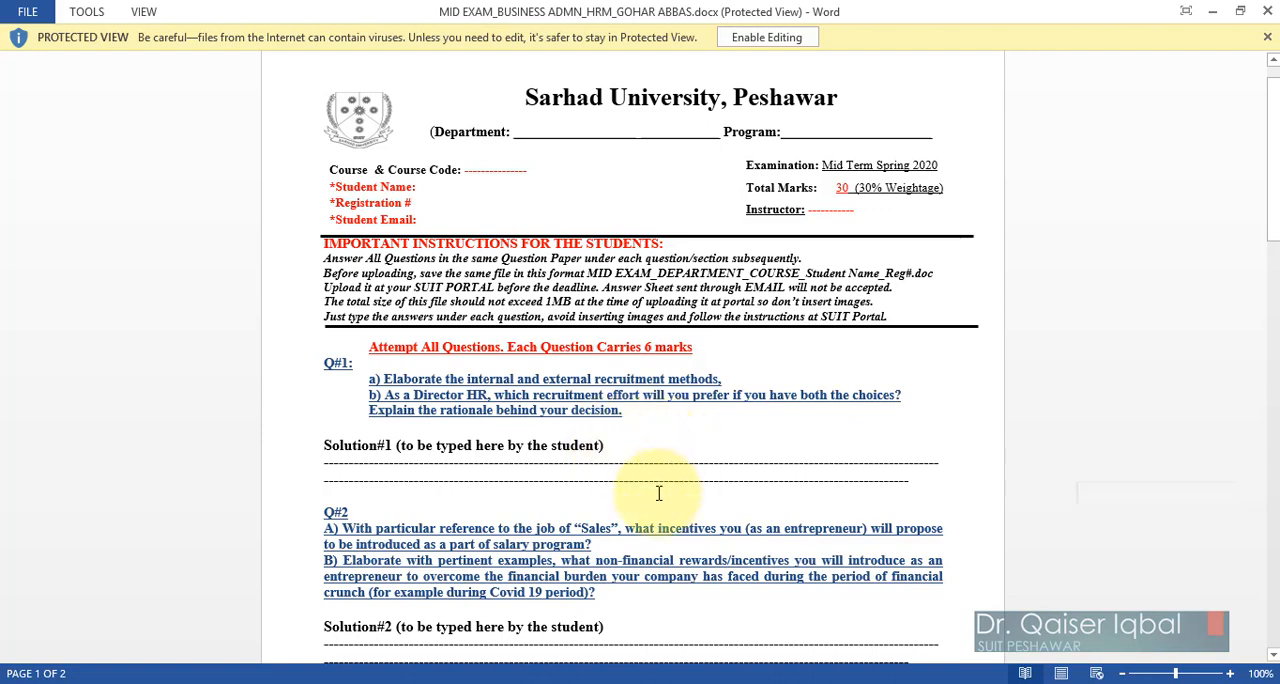
scroll(659, 493, down, 3)
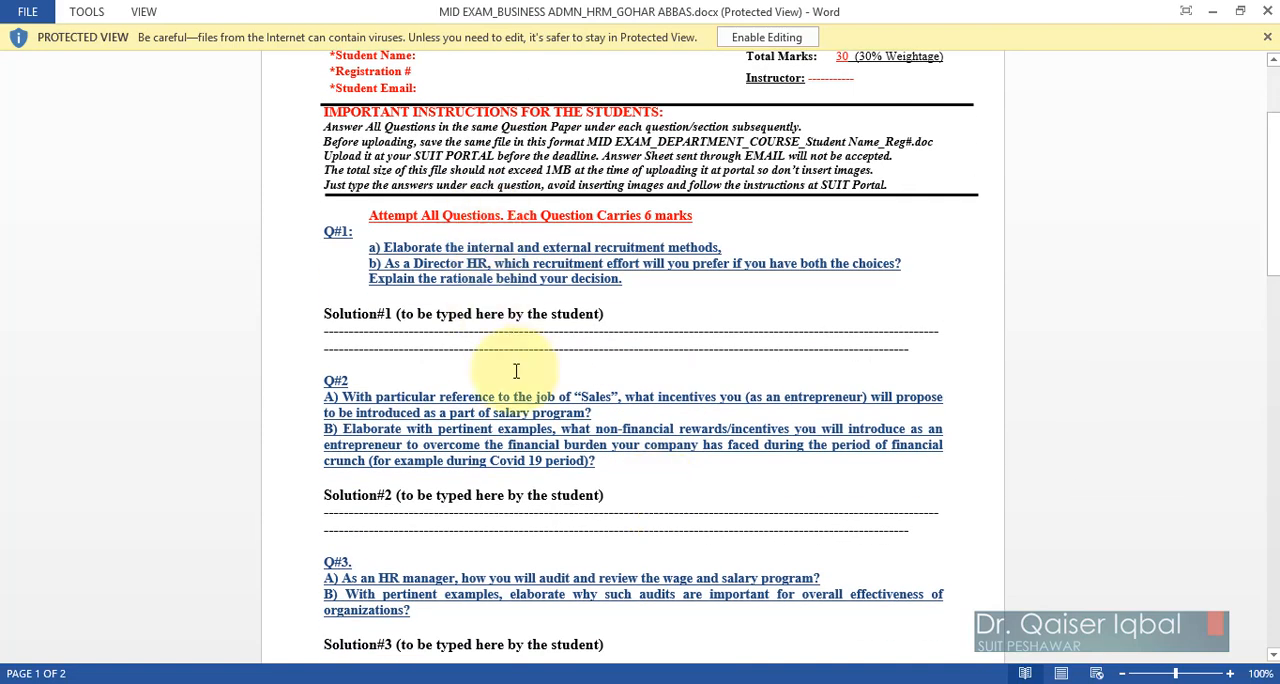
scroll(502, 543, down, 2)
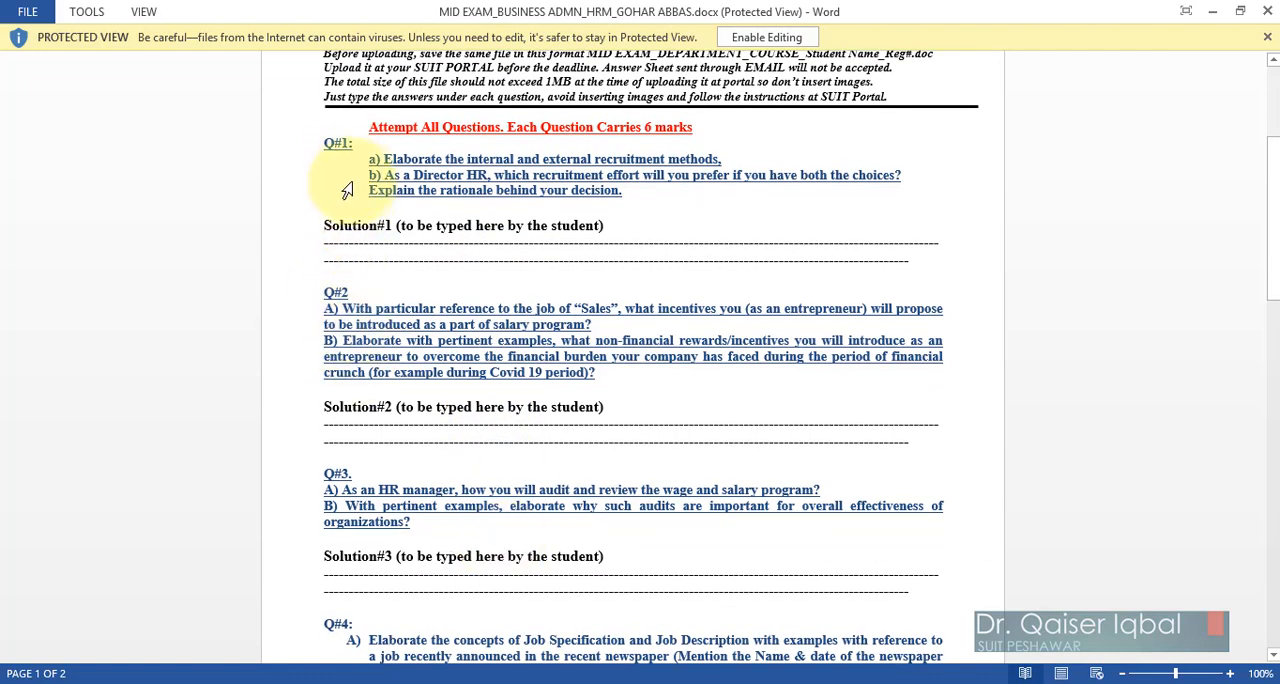
scroll(443, 480, down, 4)
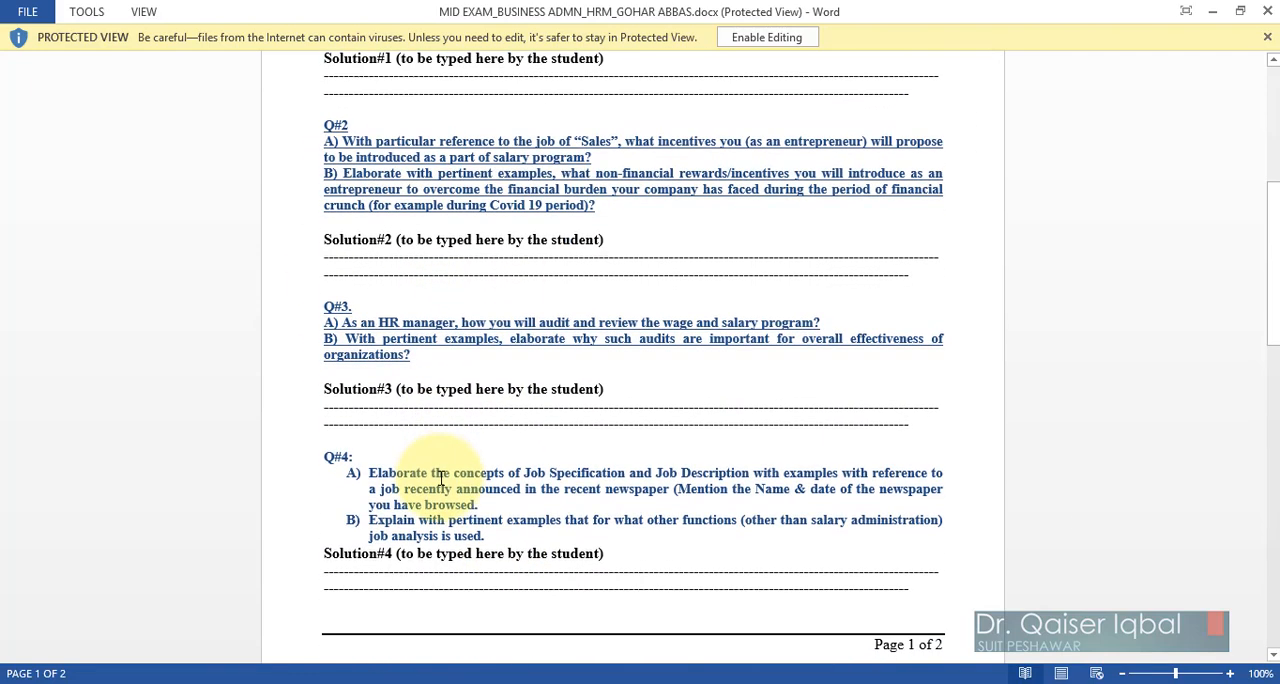
scroll(441, 478, down, 11)
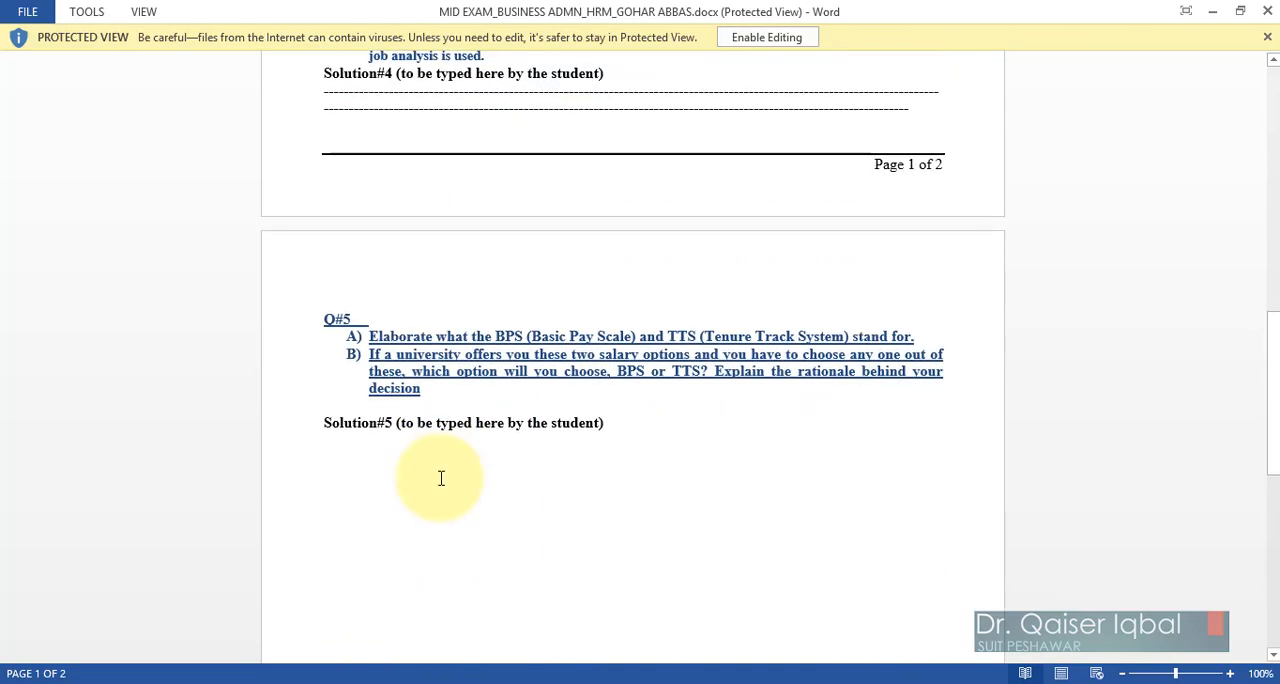
scroll(441, 478, up, 12)
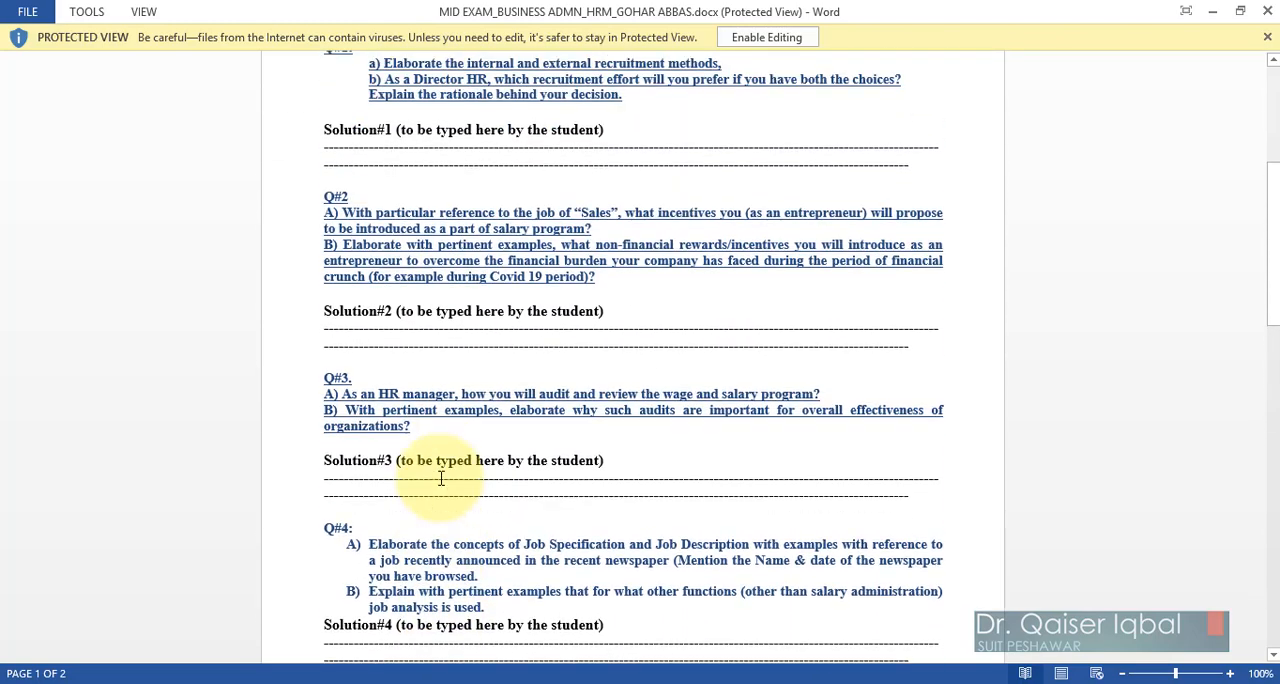
scroll(441, 478, up, 8)
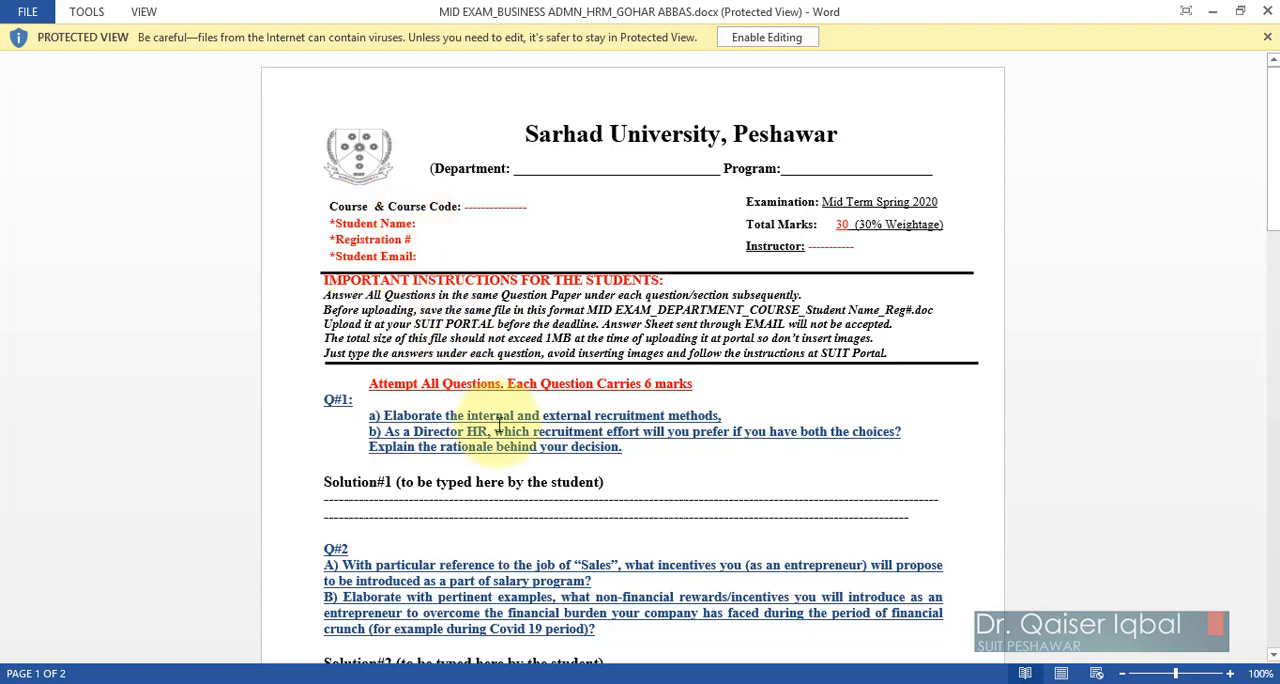
scroll(499, 425, down, 1)
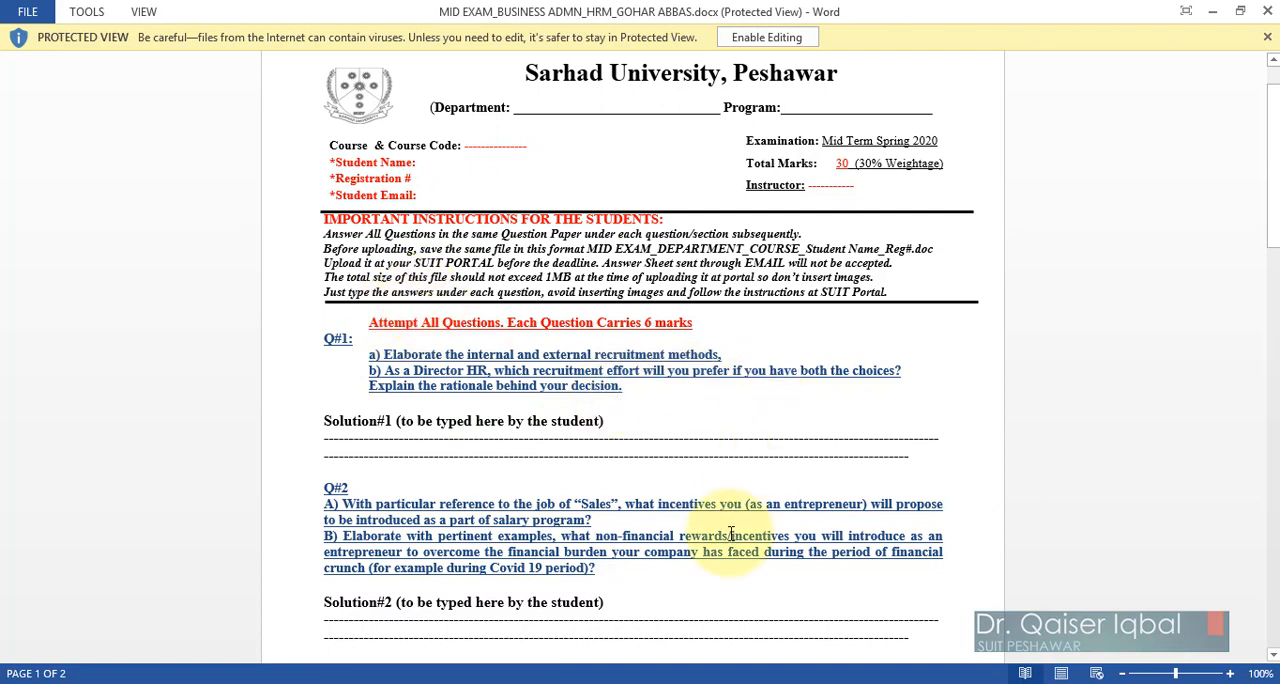
scroll(731, 535, down, 2)
scroll(731, 535, up, 4)
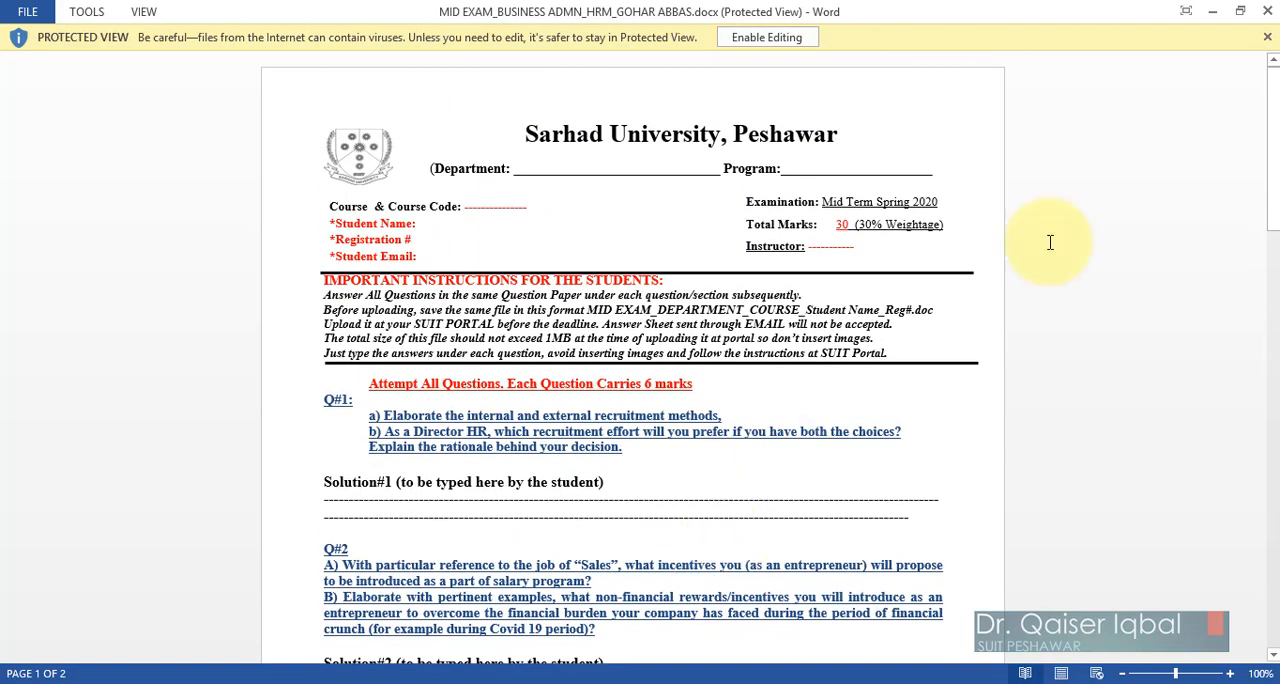
click(1267, 11)
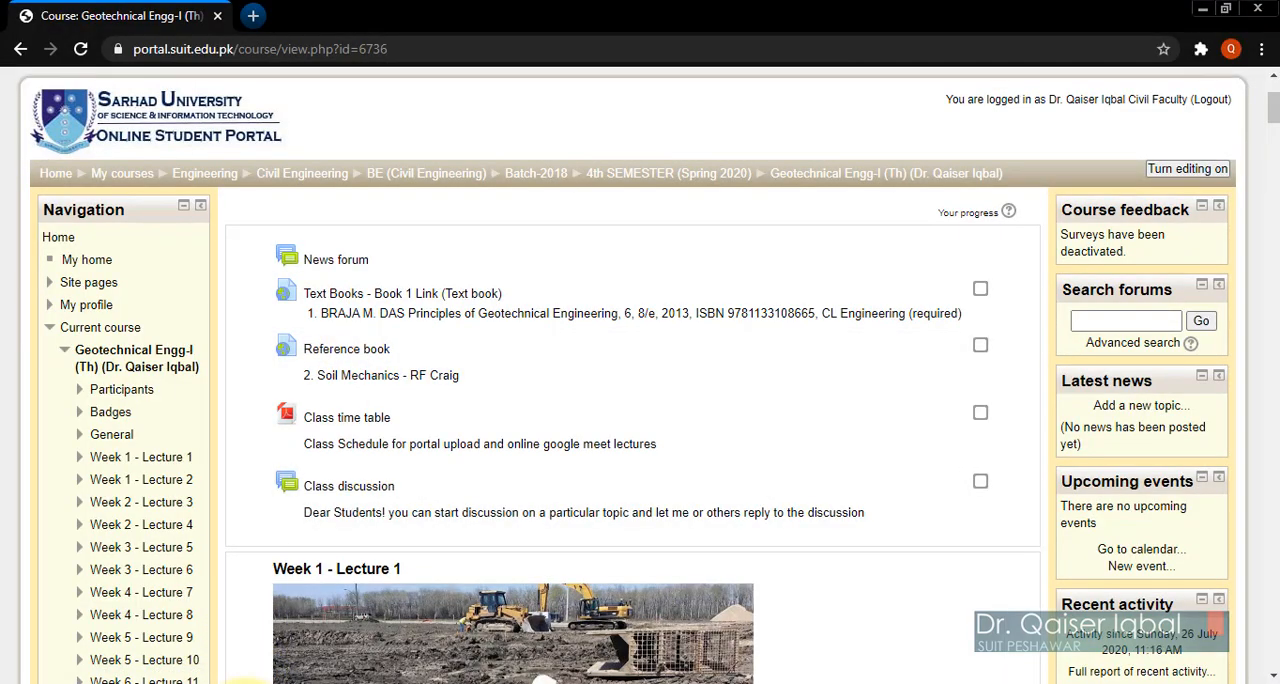
Step: Read the exam instructions in Instructions for students.docx, then view the files in the Mid exam folder and return to the course page
mouse_move(250, 680)
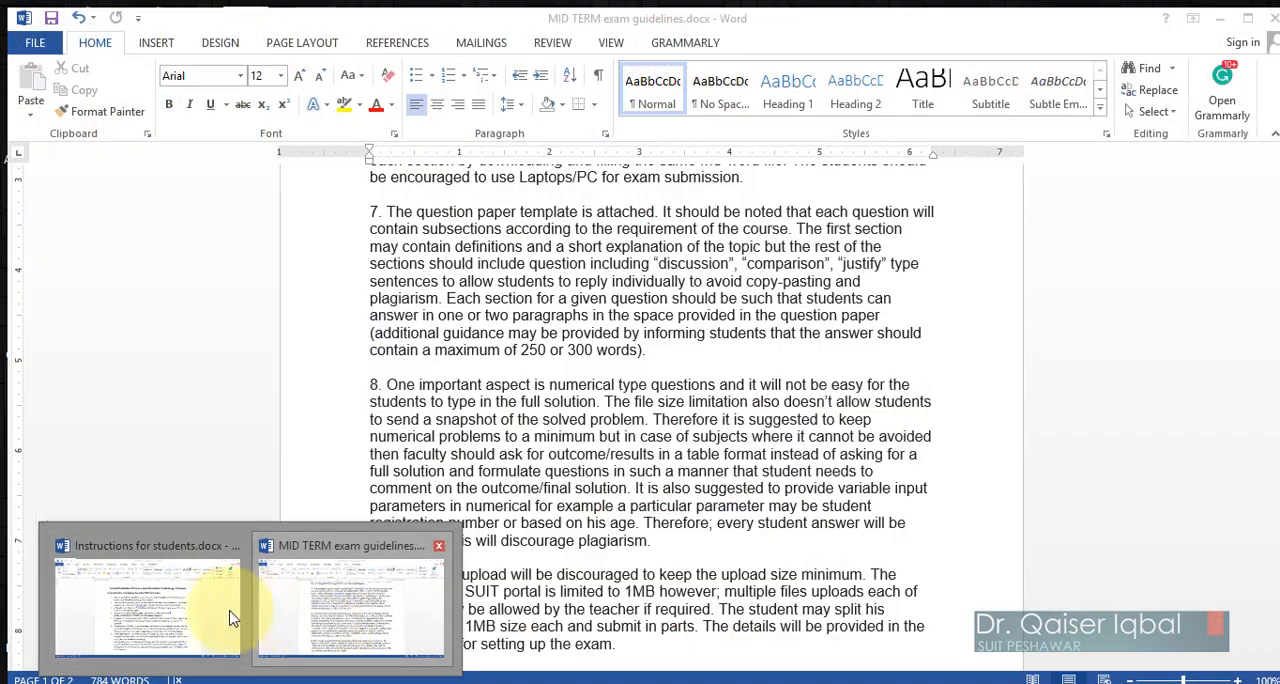
click(230, 617)
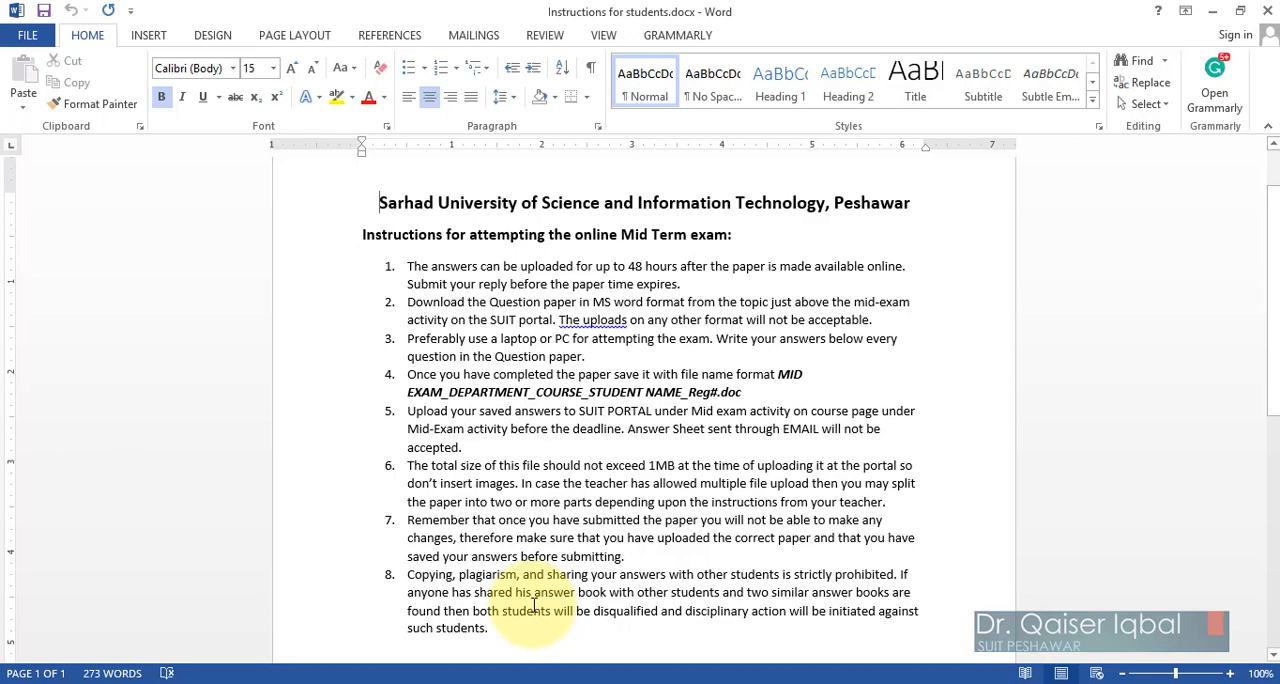
click(1217, 12)
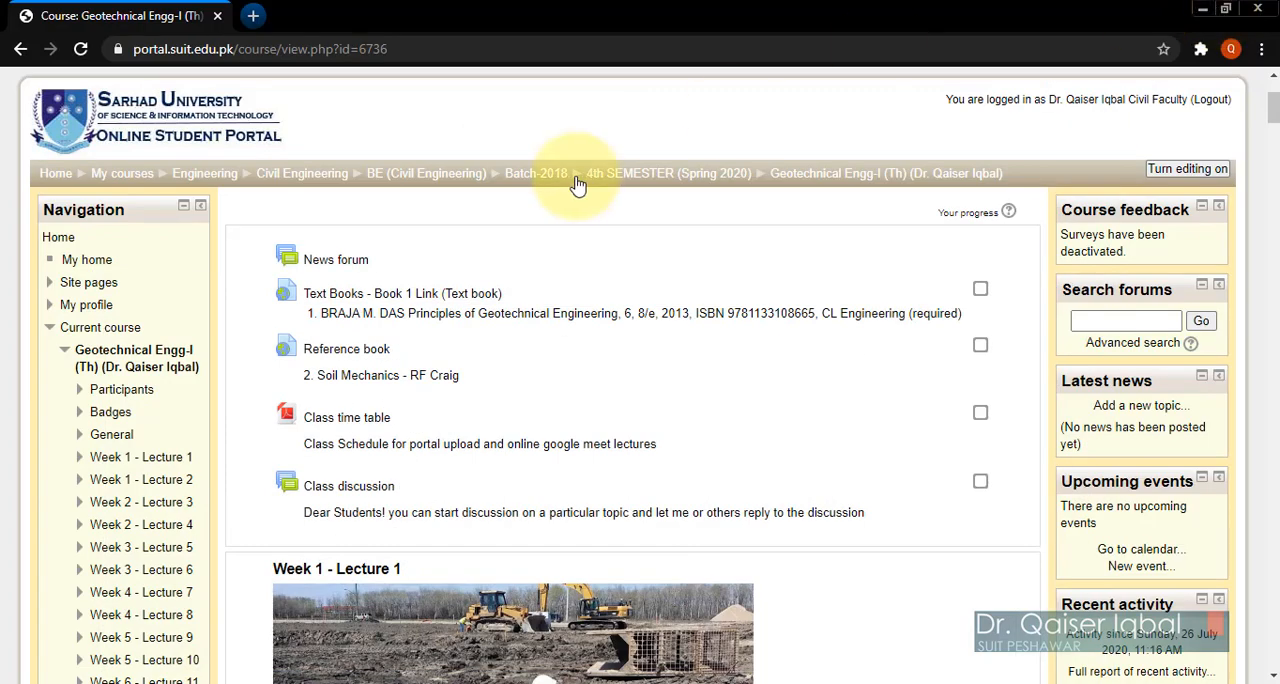
click(192, 683)
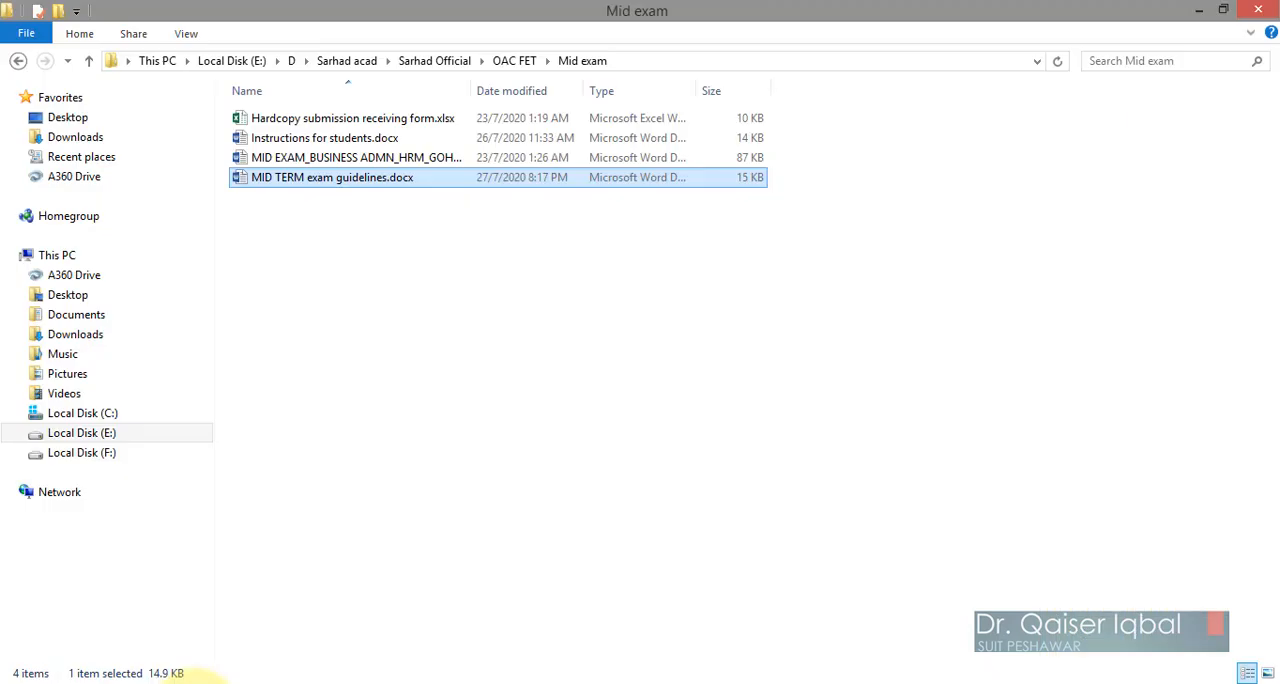
click(1195, 10)
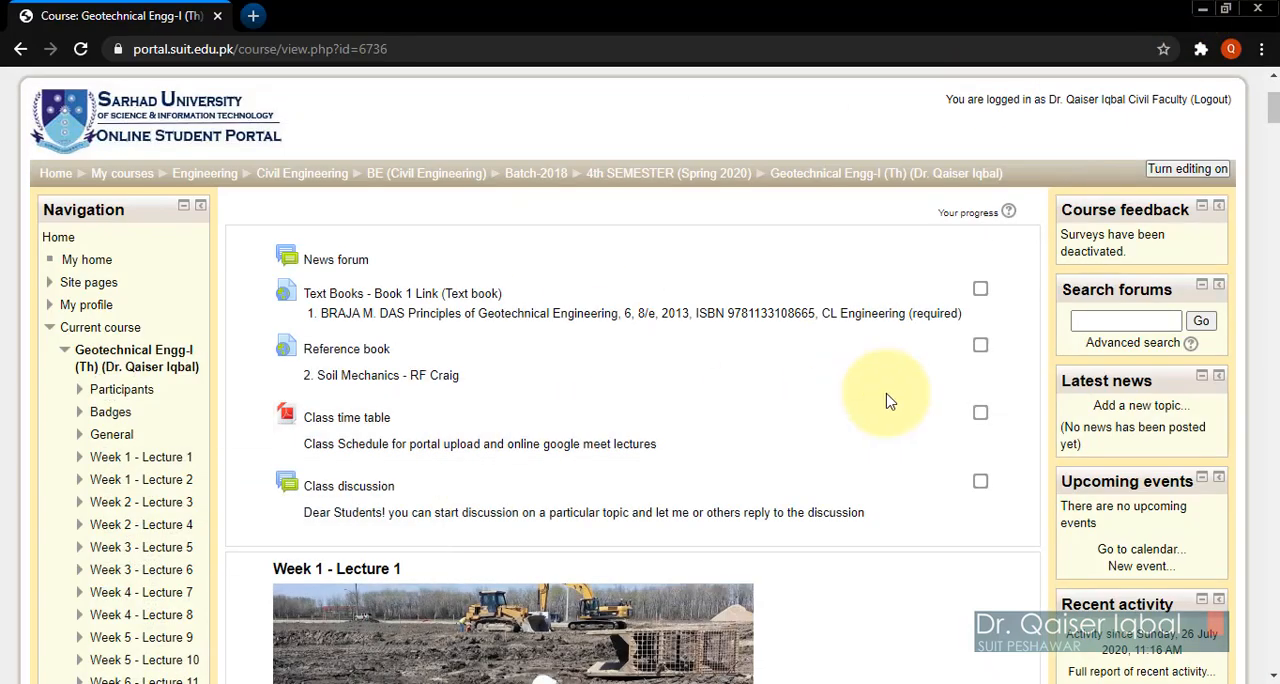
Step: Look over the weekly lecture sections of the Geotechnical Engg-I (Th) course and turn on editing for the course page
scroll(1045, 335, down, 20)
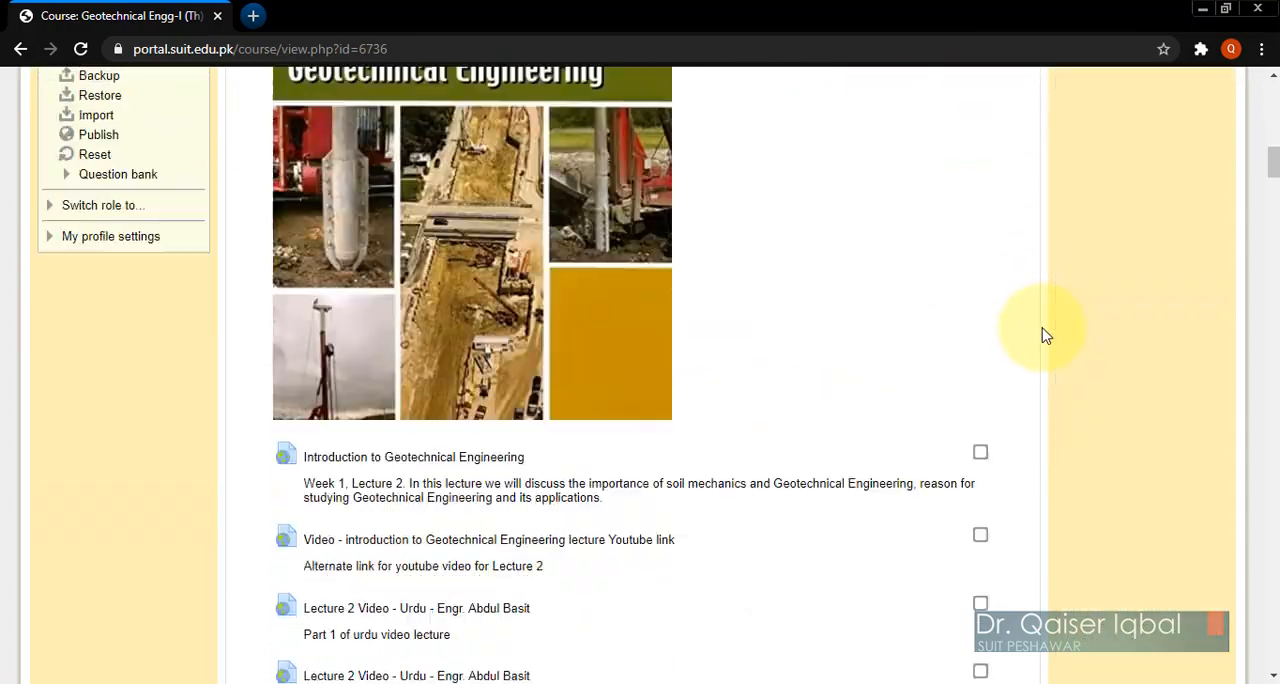
scroll(1045, 335, down, 15)
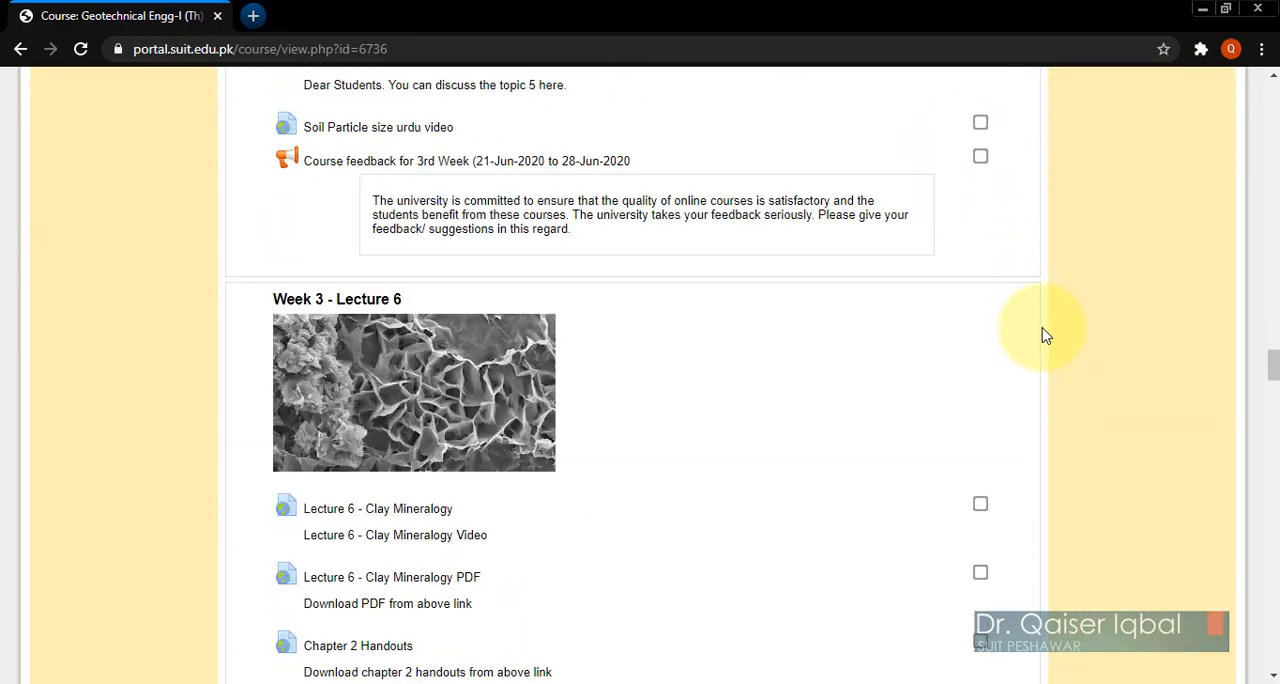
scroll(1045, 335, down, 10)
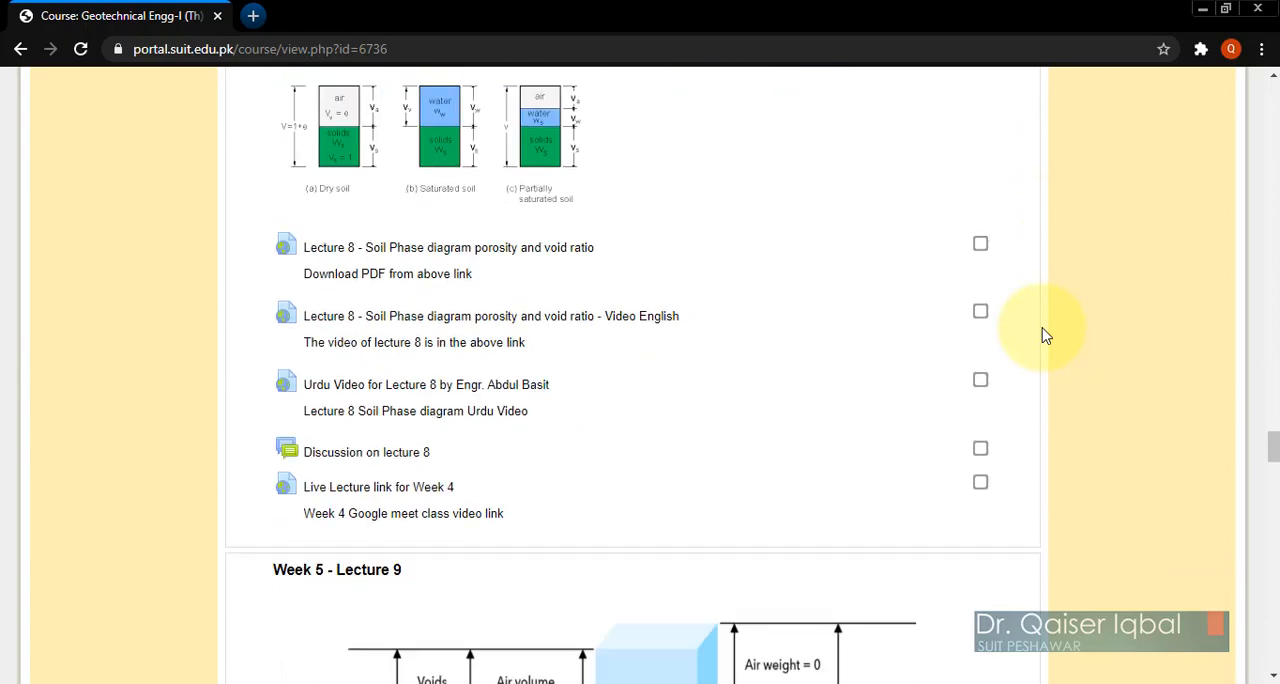
scroll(1045, 335, down, 3)
scroll(1043, 334, up, 20)
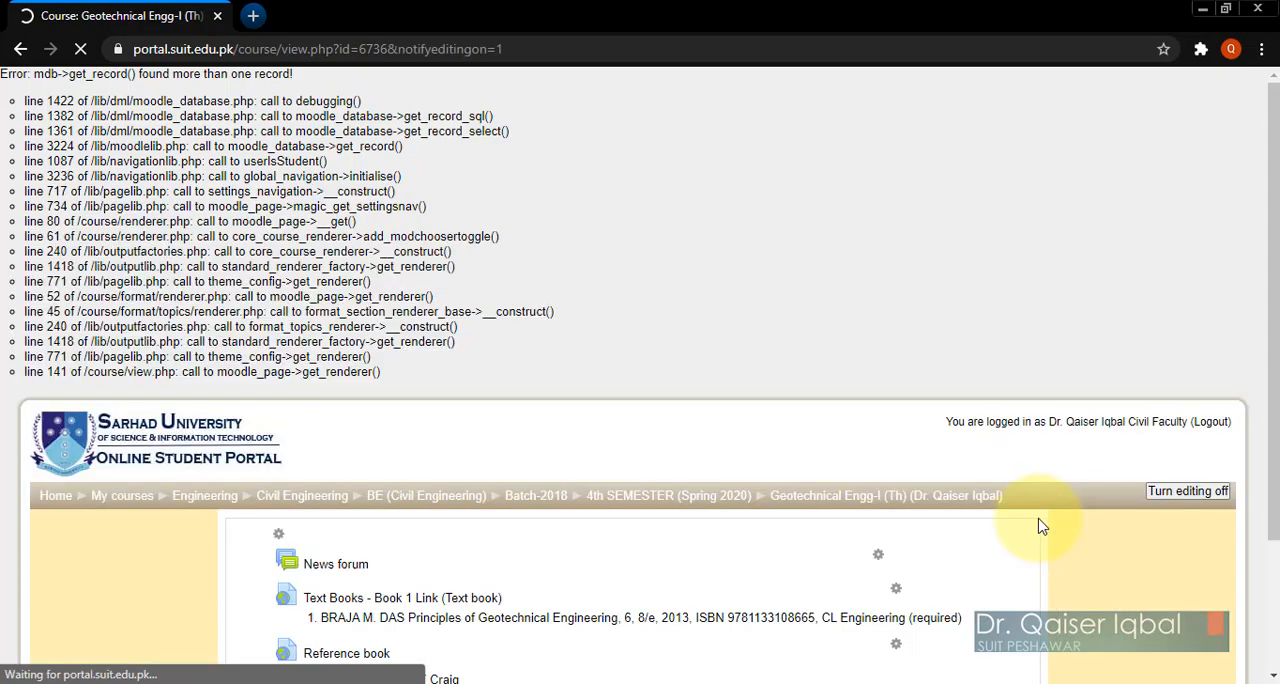
Step: Add one more empty topic section at the end of the Geotechnical Engg-I course page
scroll(935, 485, down, 5)
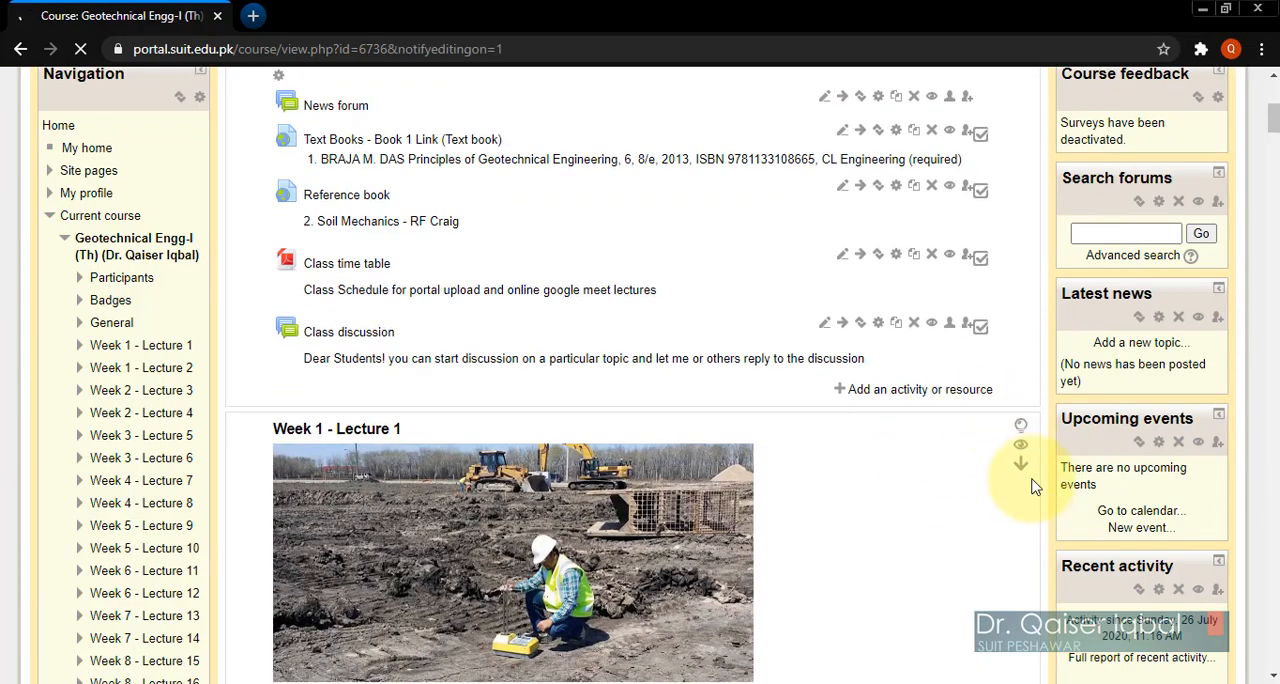
scroll(940, 566, down, 20)
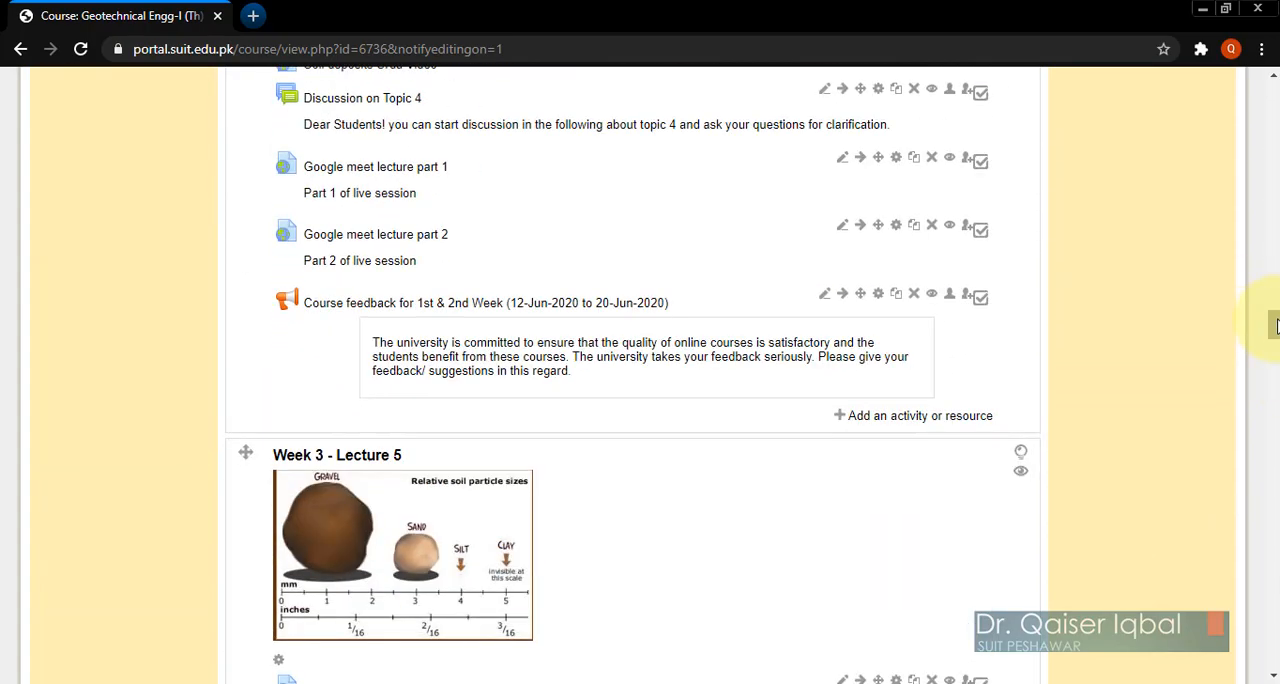
drag(1275, 325, 1276, 650)
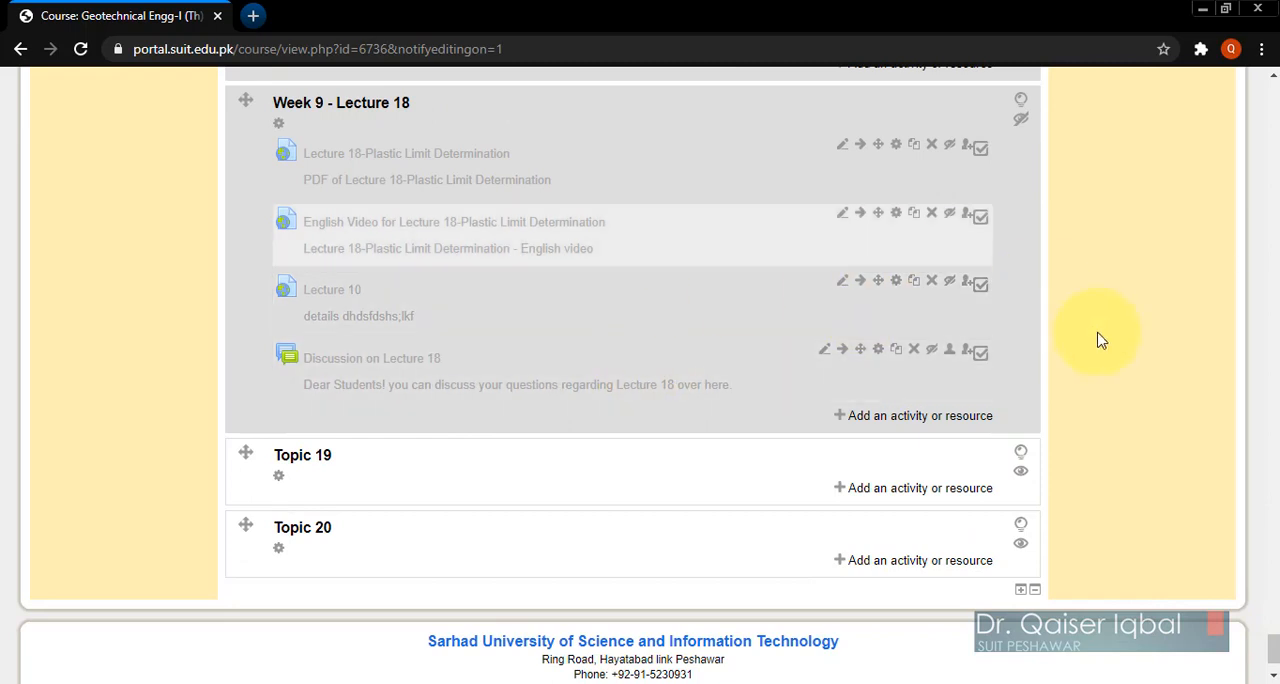
scroll(1100, 397, up, 5)
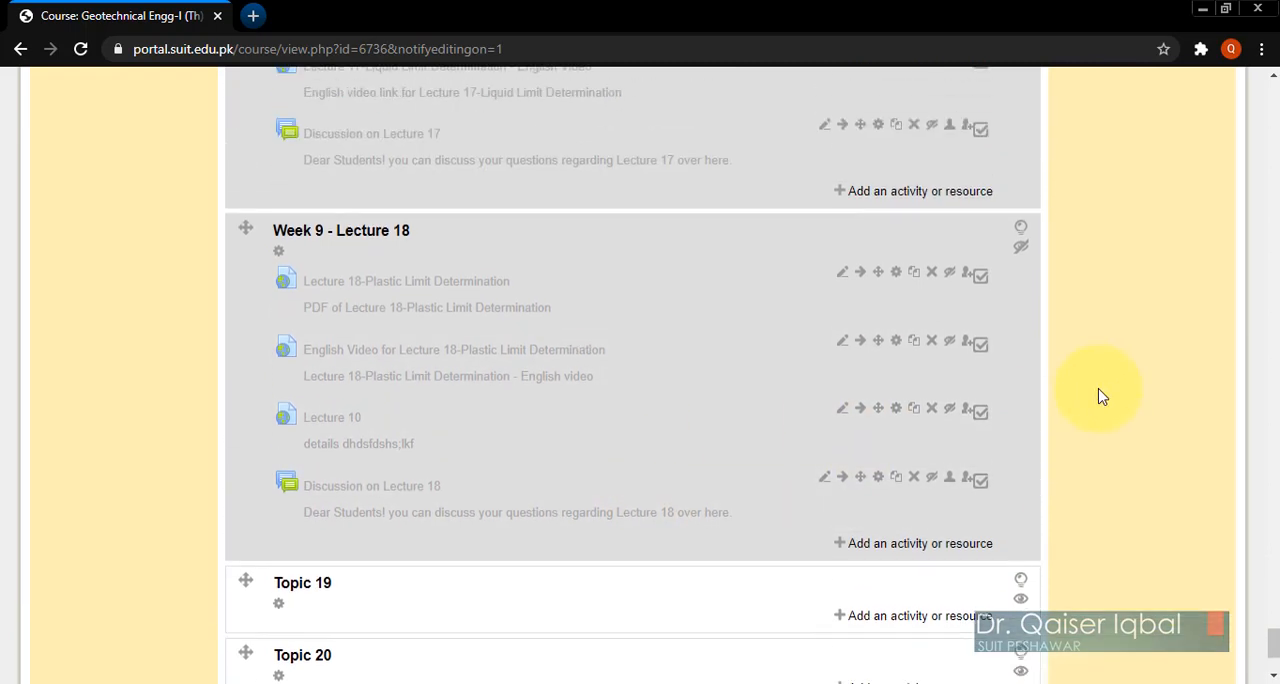
scroll(1100, 397, up, 4)
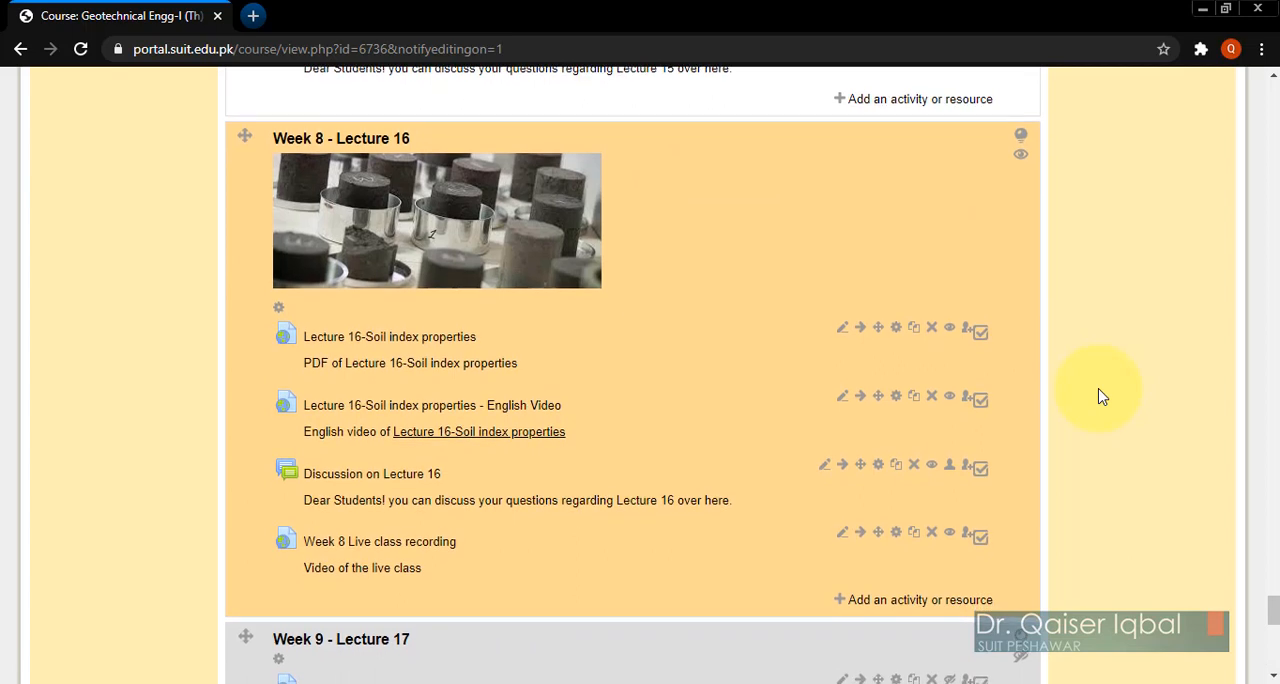
scroll(1100, 397, down, 3)
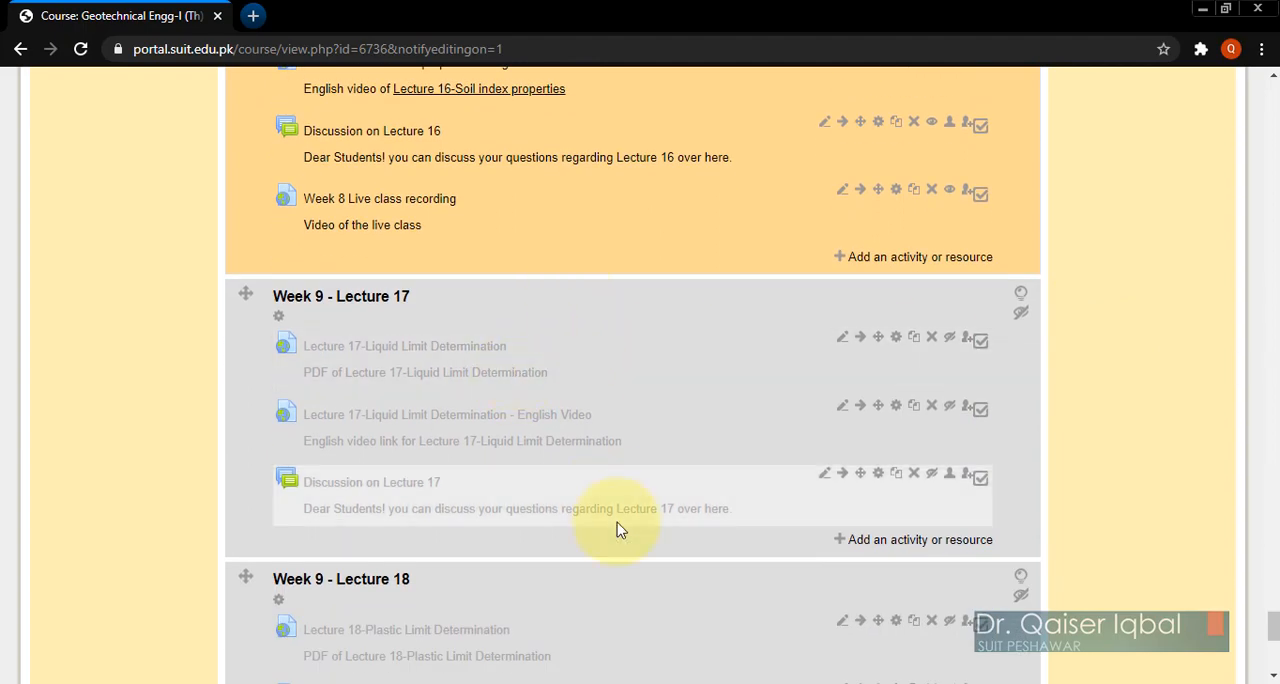
scroll(616, 525, down, 5)
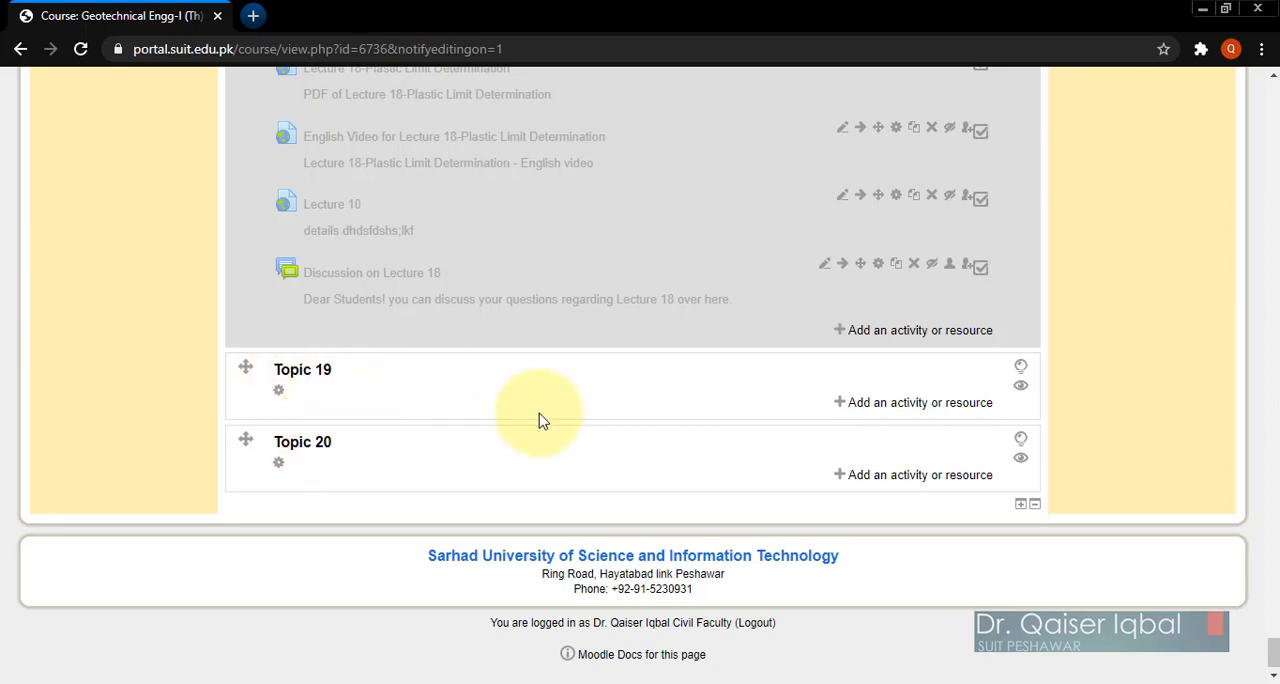
click(1021, 510)
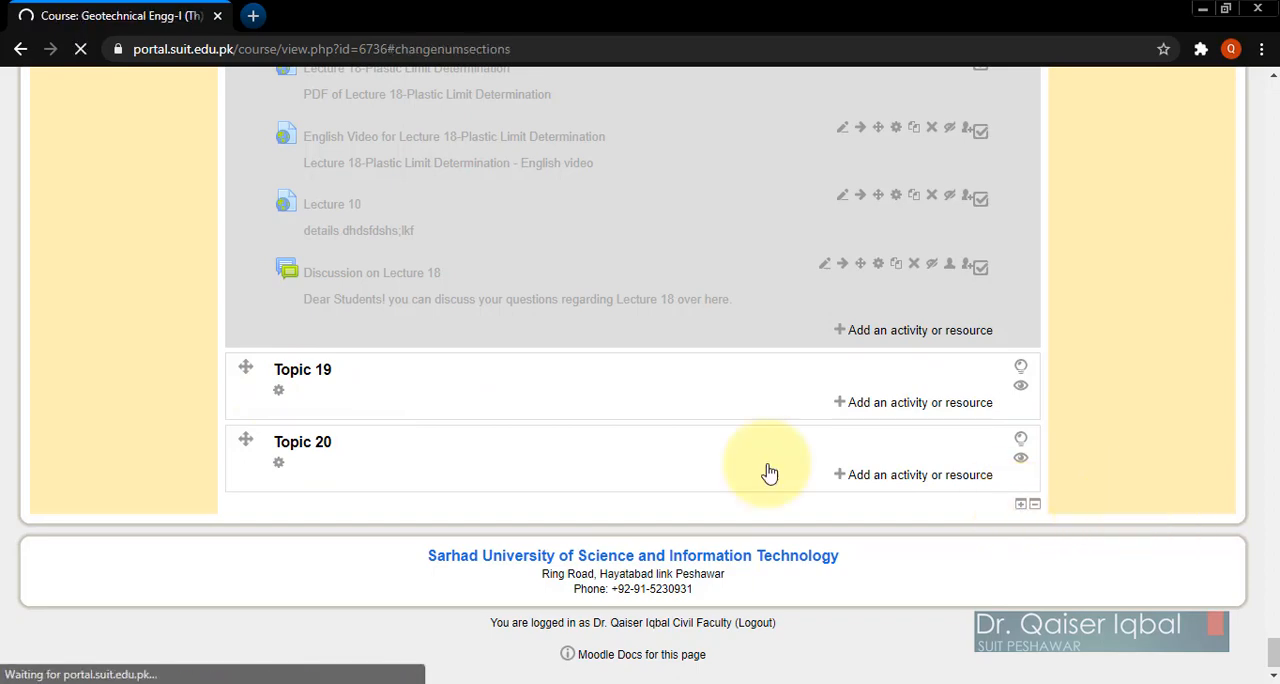
scroll(510, 588, down, 10)
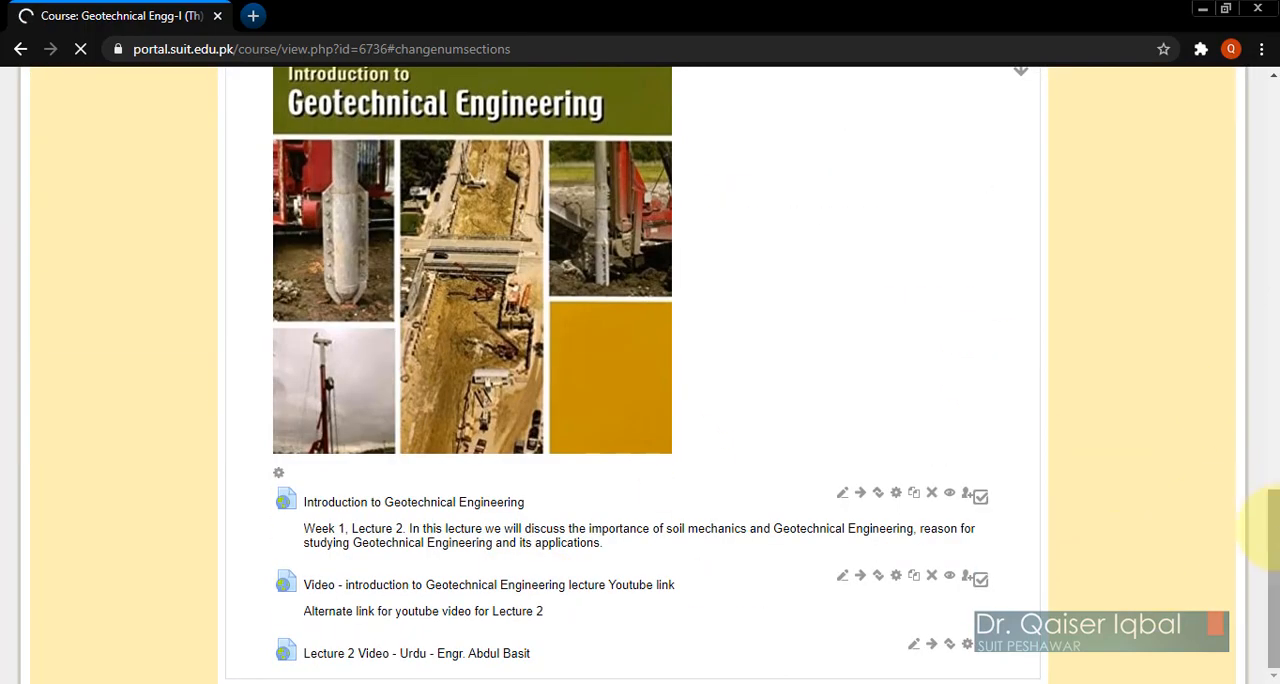
scroll(1268, 560, down, 5)
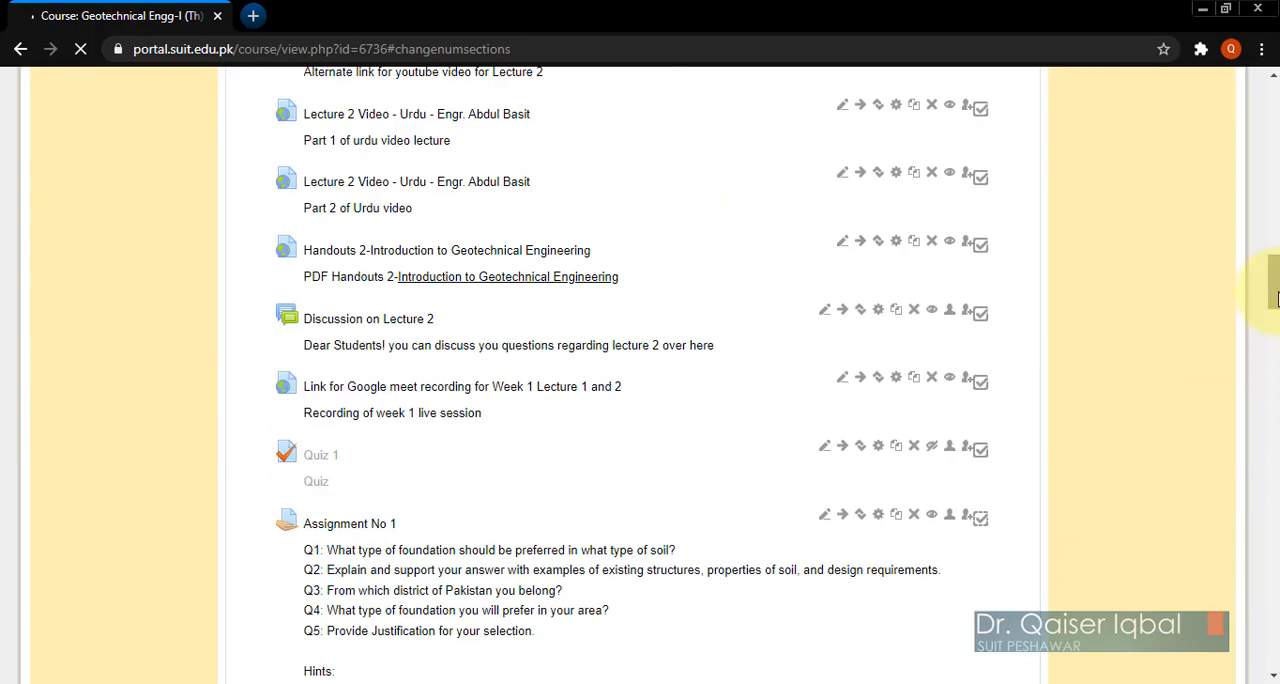
drag(1276, 230, 1267, 670)
scroll(743, 472, down, 20)
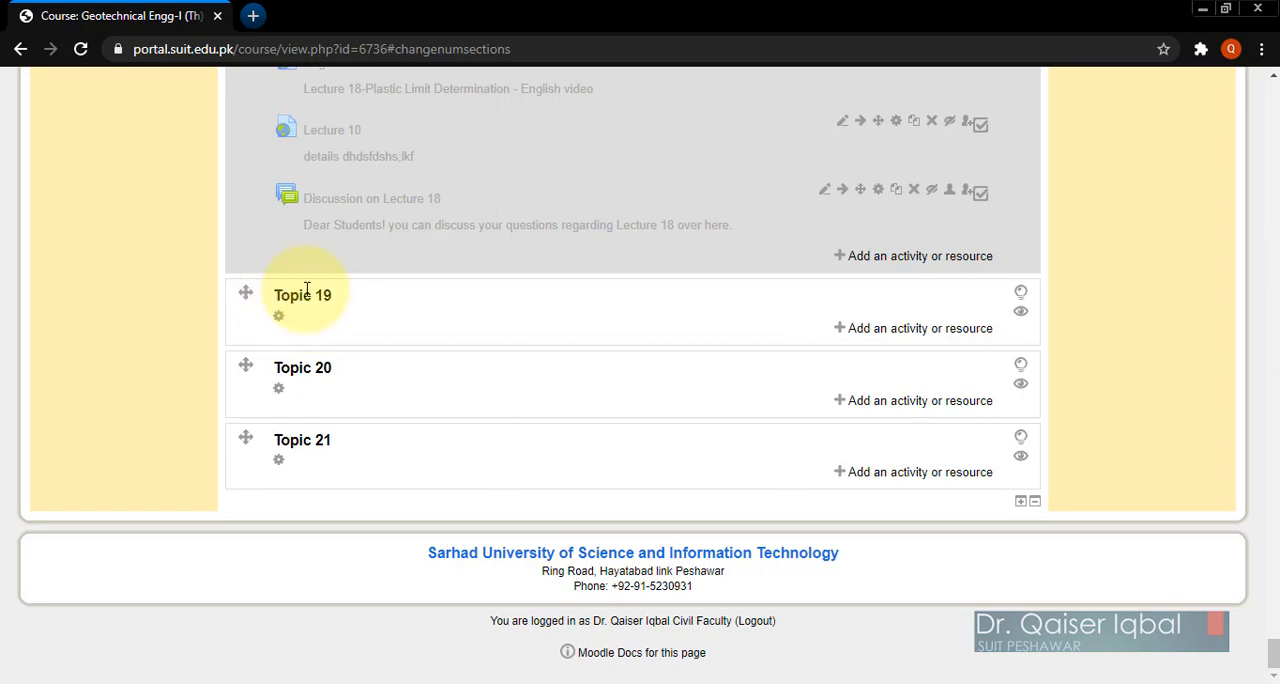
Step: Try to move the Topic 19 section up above Week 9 - Lecture 17
scroll(338, 343, up, 1)
scroll(338, 343, up, 2)
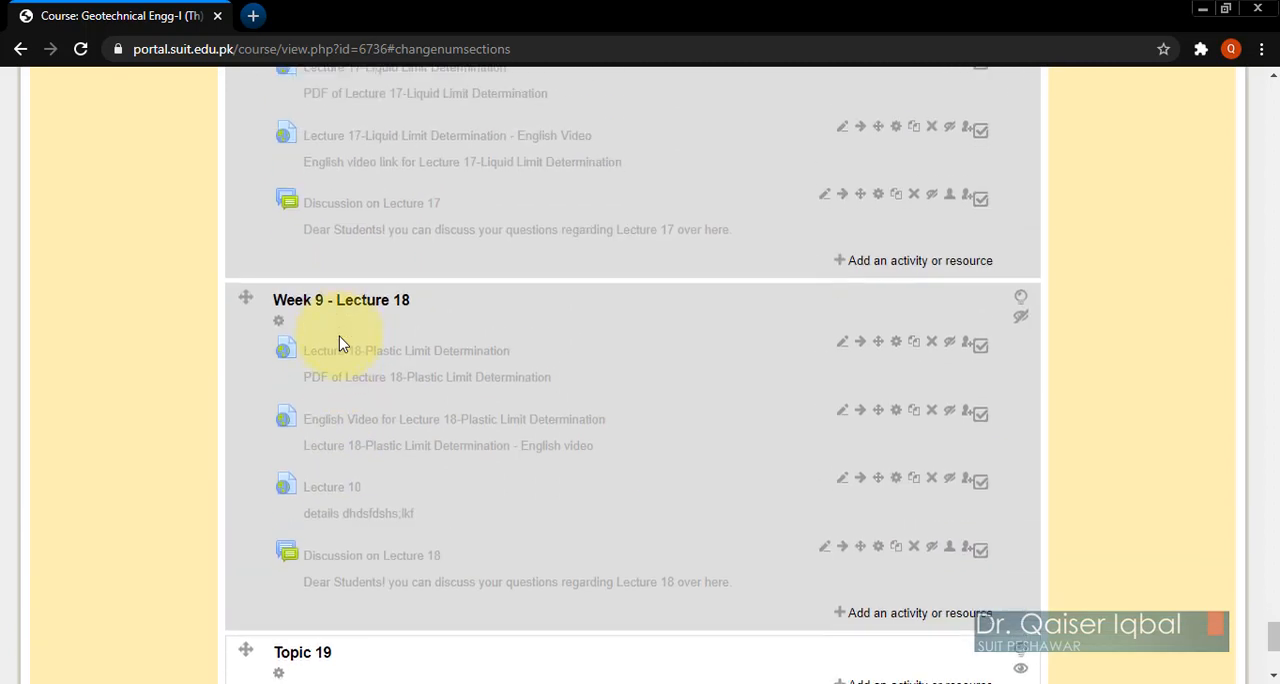
scroll(338, 343, down, 1)
scroll(338, 343, up, 1)
scroll(338, 343, down, 1)
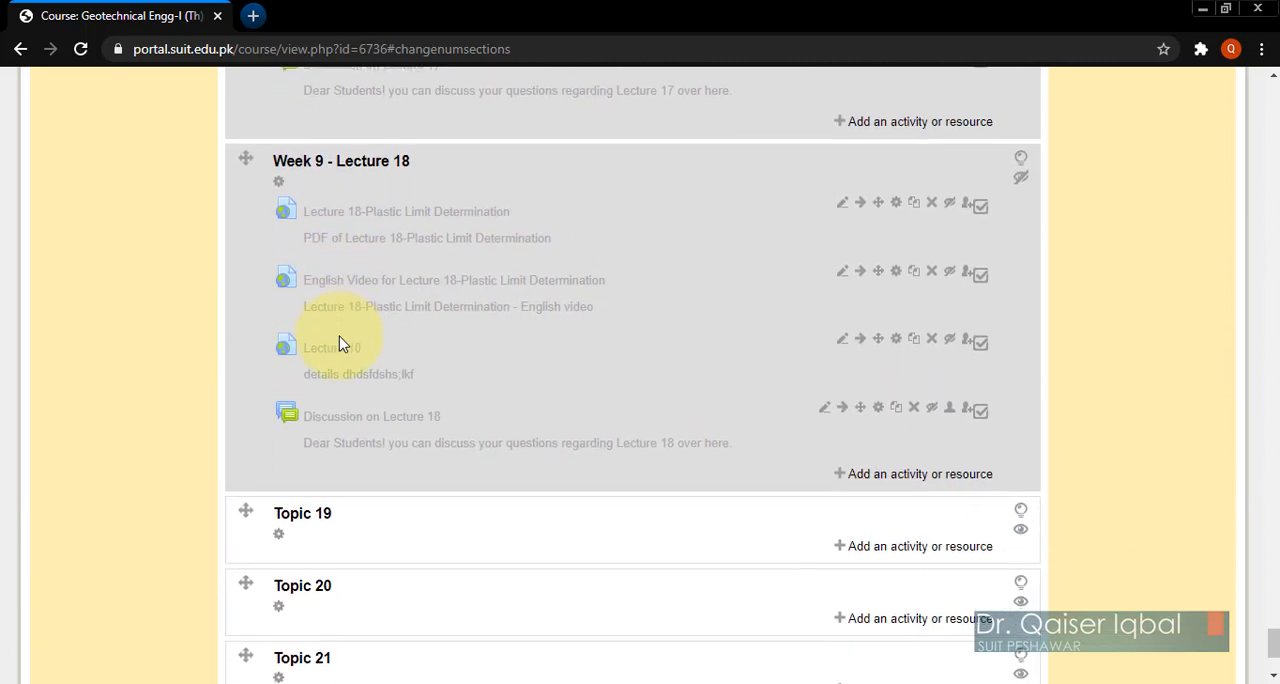
scroll(338, 343, up, 1)
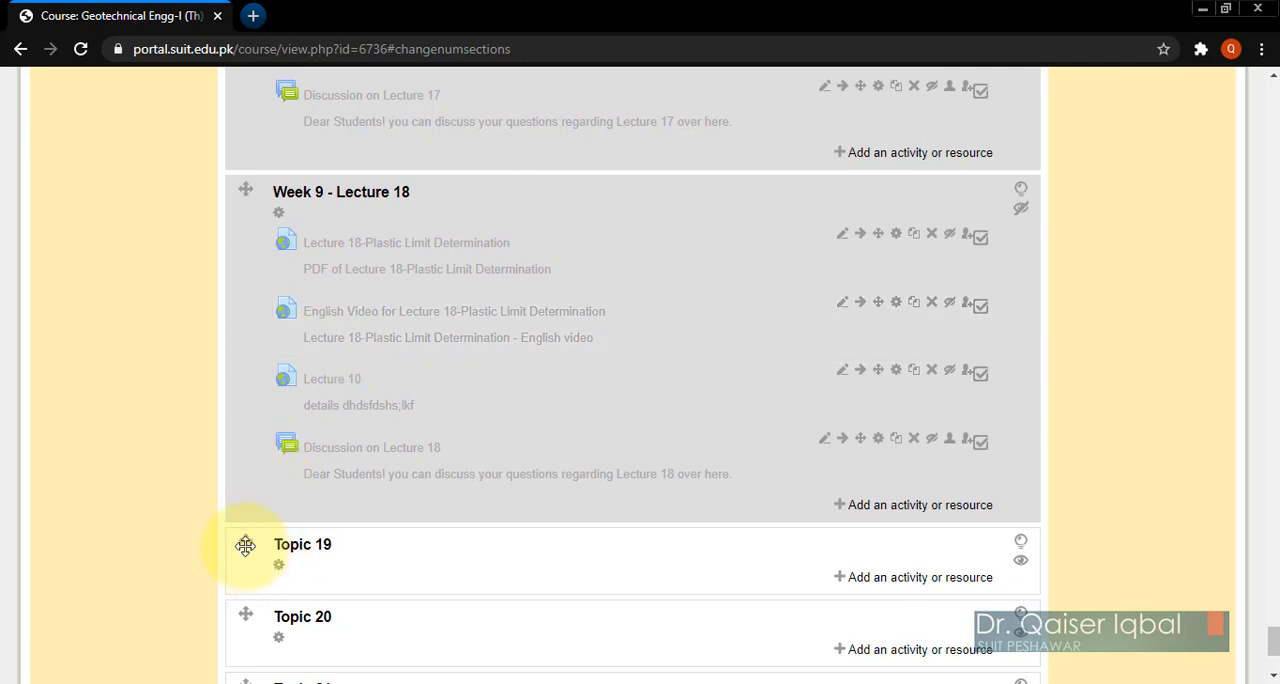
drag(245, 545, 306, 117)
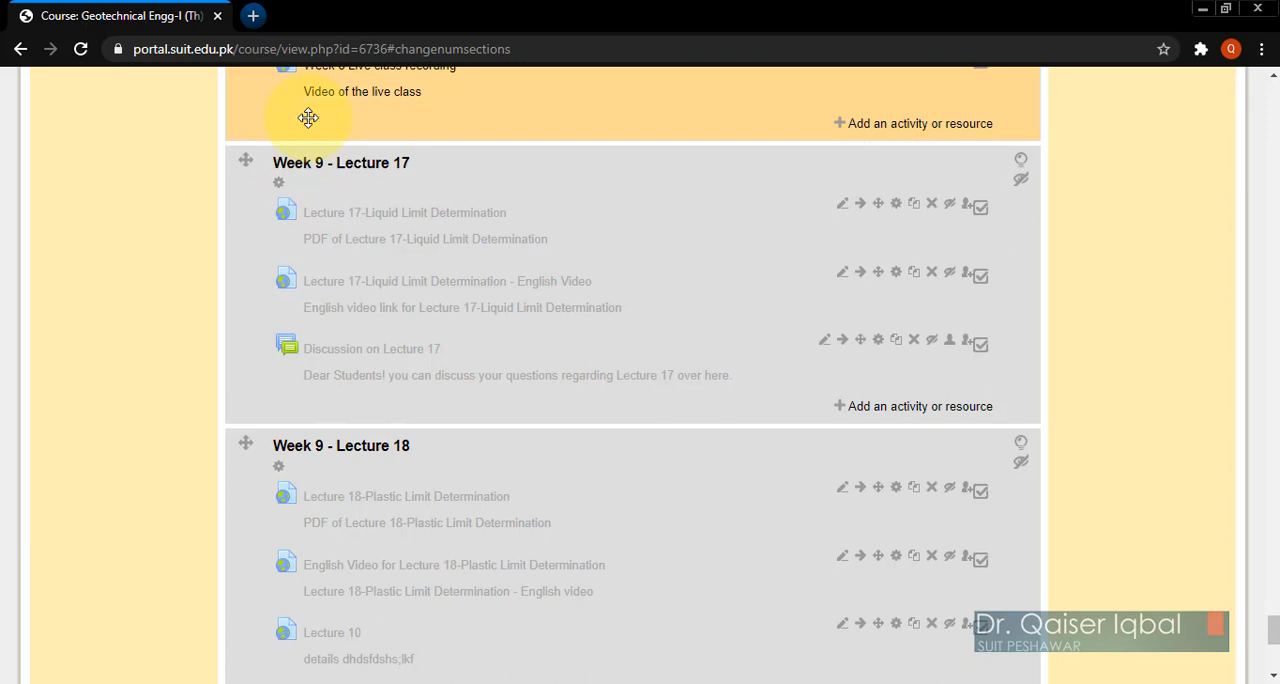
Step: Move the Topic 19 section directly below Week 8 - Lecture 16, ahead of Week 9 - Lecture 17
scroll(307, 260, down, 6)
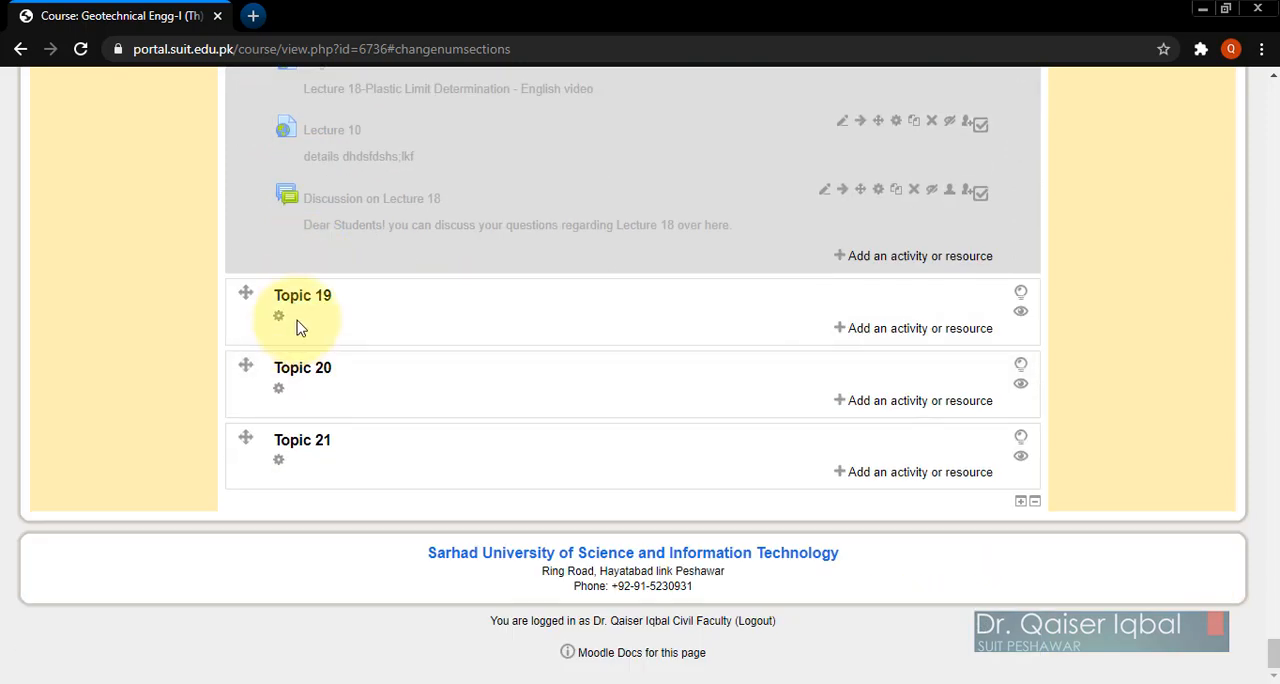
scroll(313, 324, up, 4)
scroll(318, 323, down, 1)
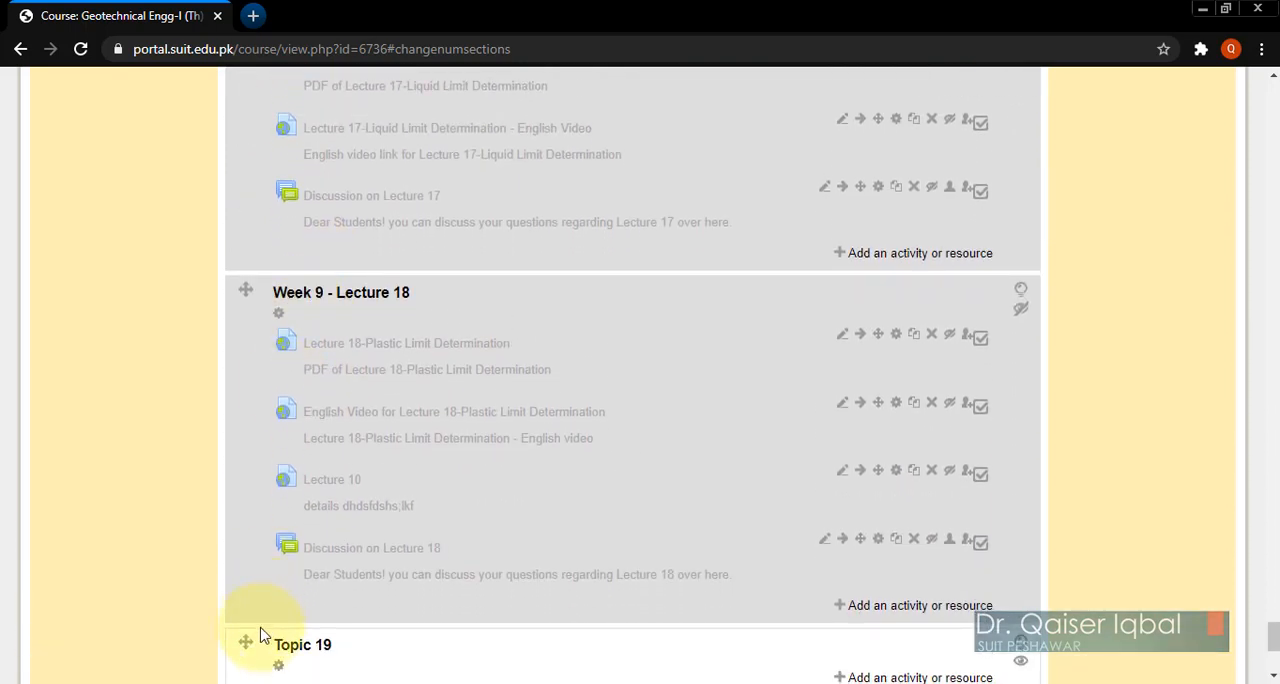
drag(245, 647, 356, 138)
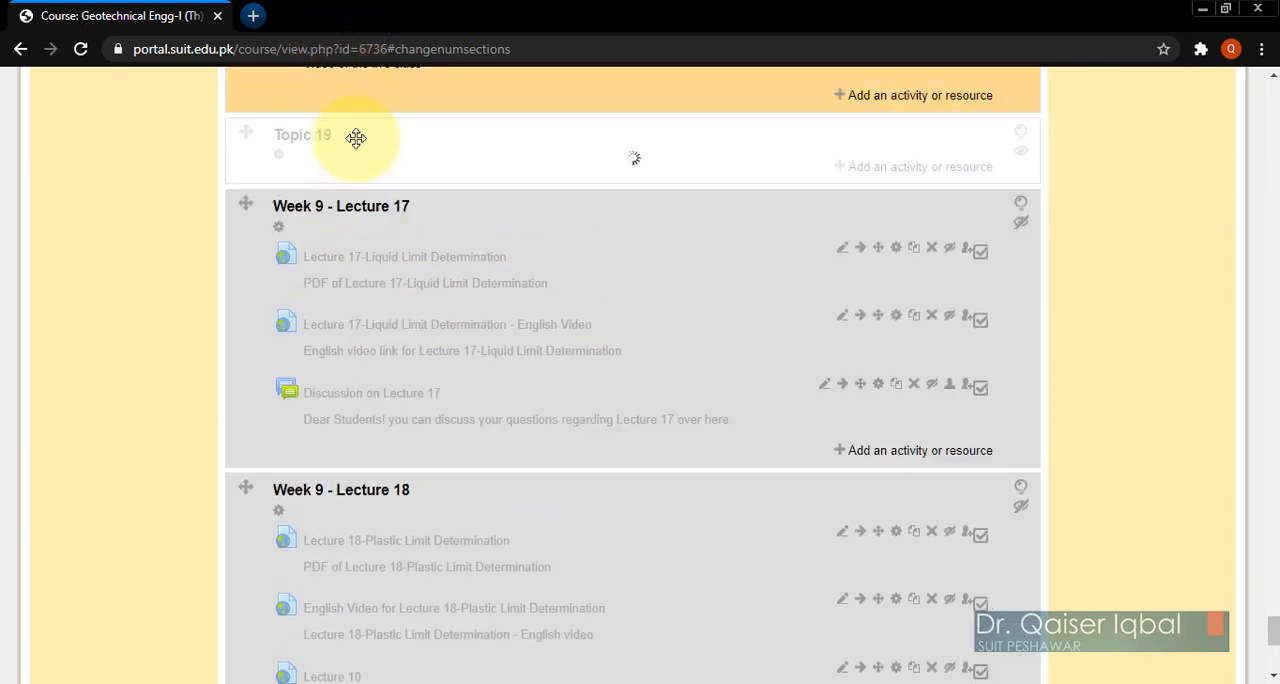
Step: Move the Topic 20 section directly below Topic 19, ahead of Week 9 - Lecture 17
scroll(114, 366, down, 5)
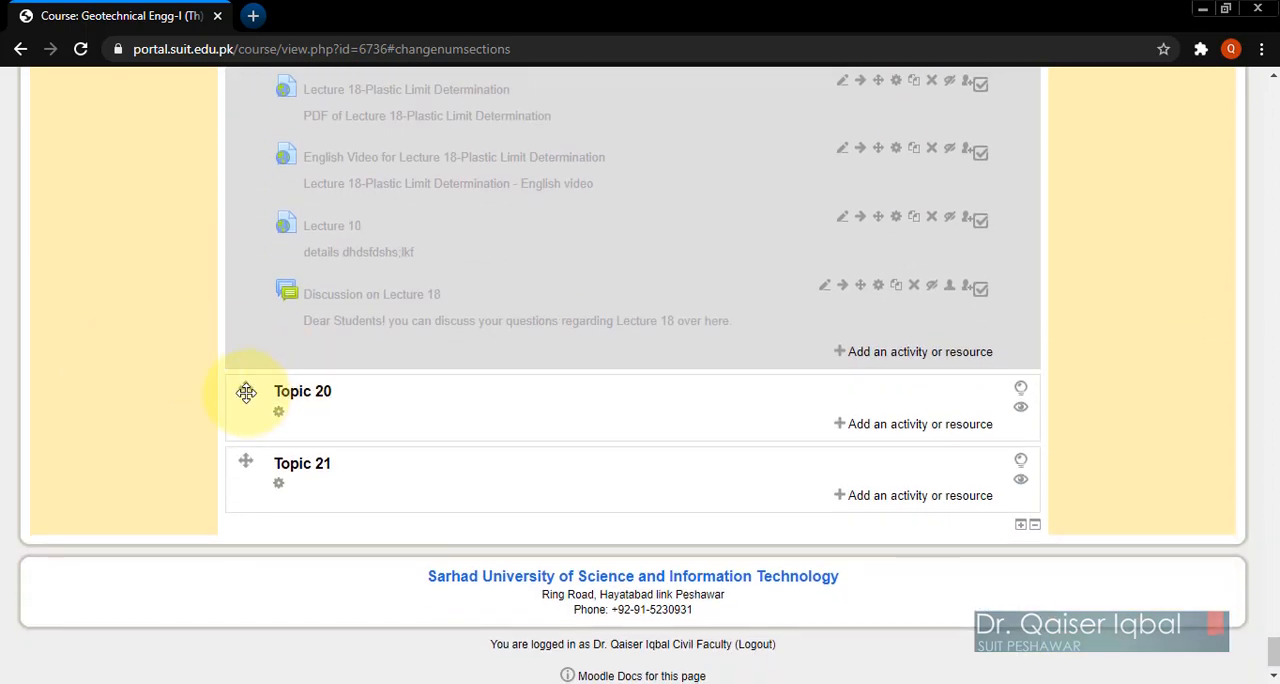
drag(246, 392, 320, 209)
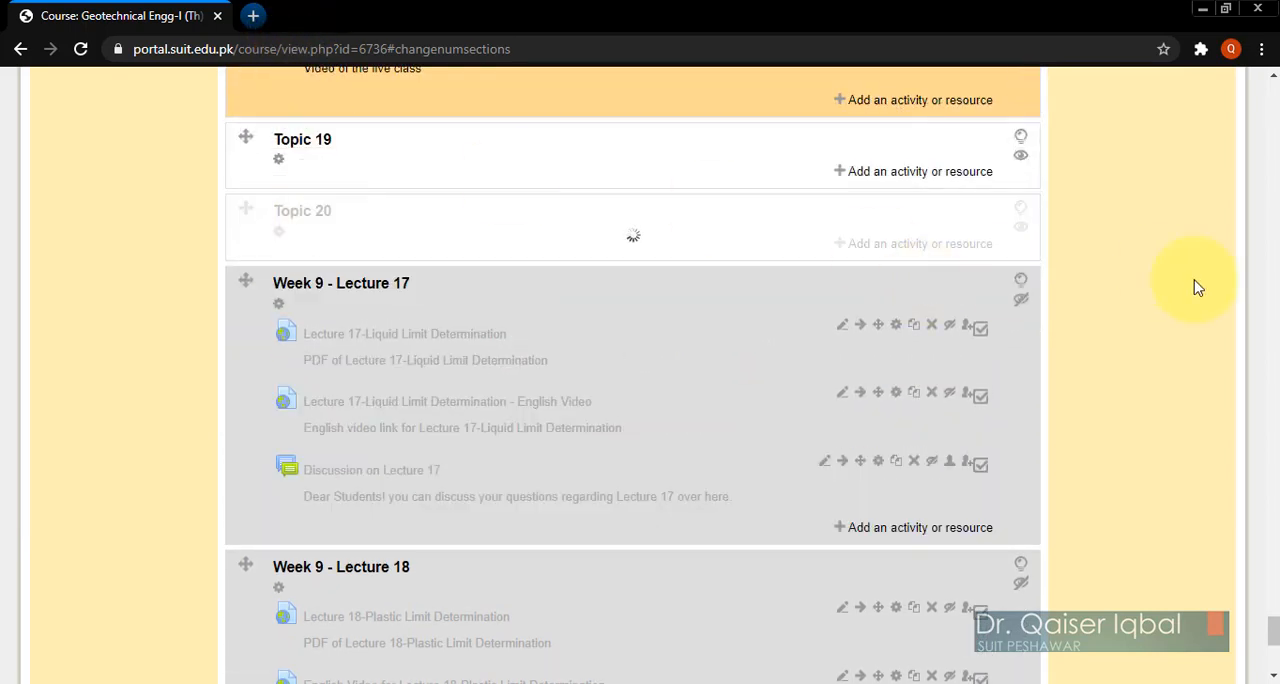
scroll(1165, 385, up, 5)
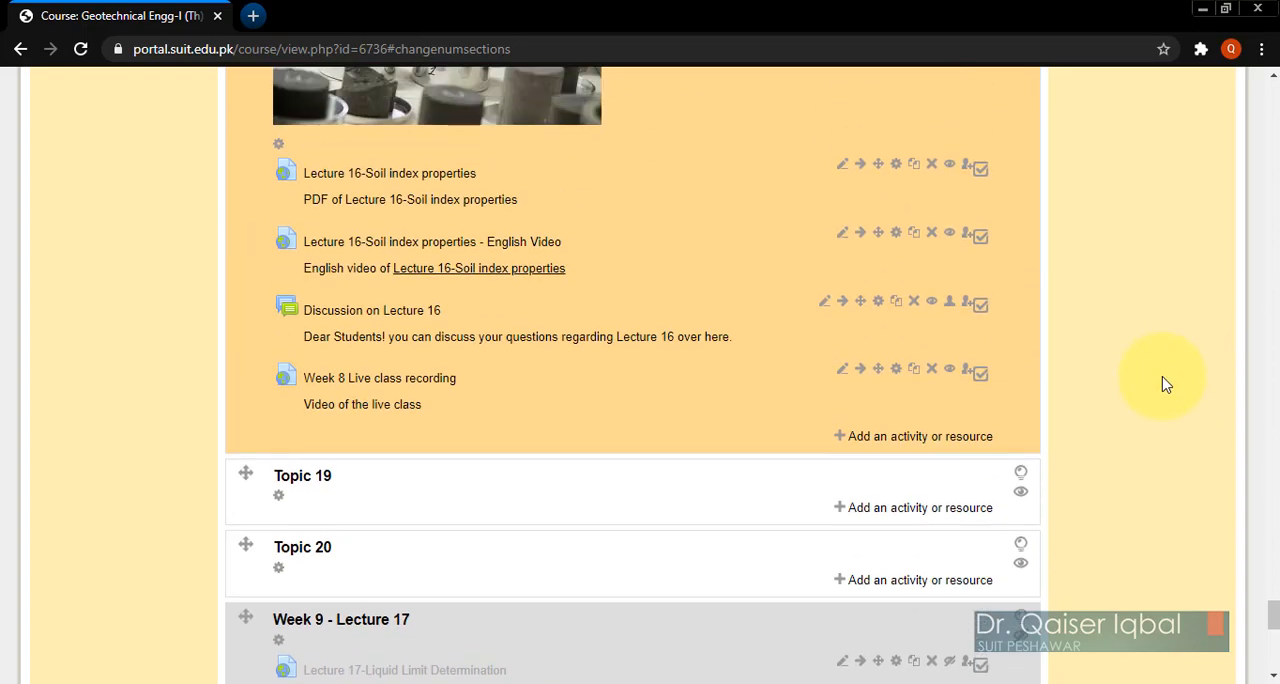
scroll(1165, 385, down, 4)
scroll(1165, 385, up, 1)
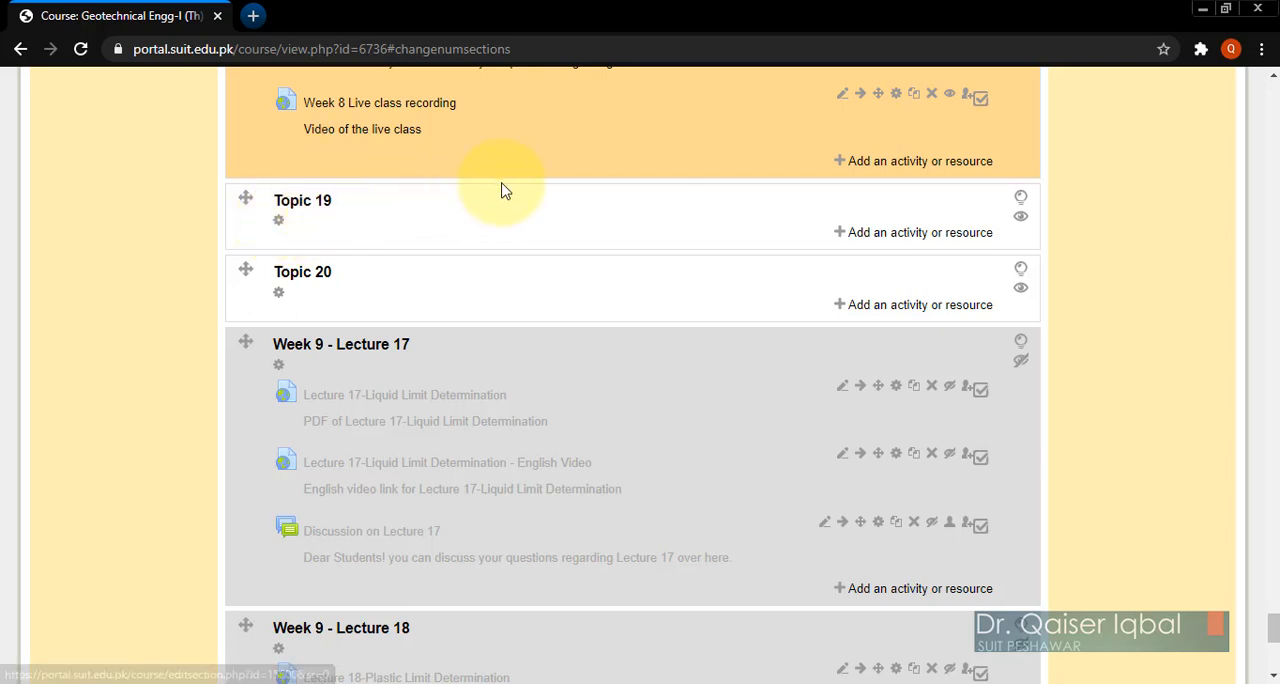
Step: Name the Topic 19 section "Mid term Exam Paper" and enter the summary "Download the paper in word format from the following link"
click(280, 230)
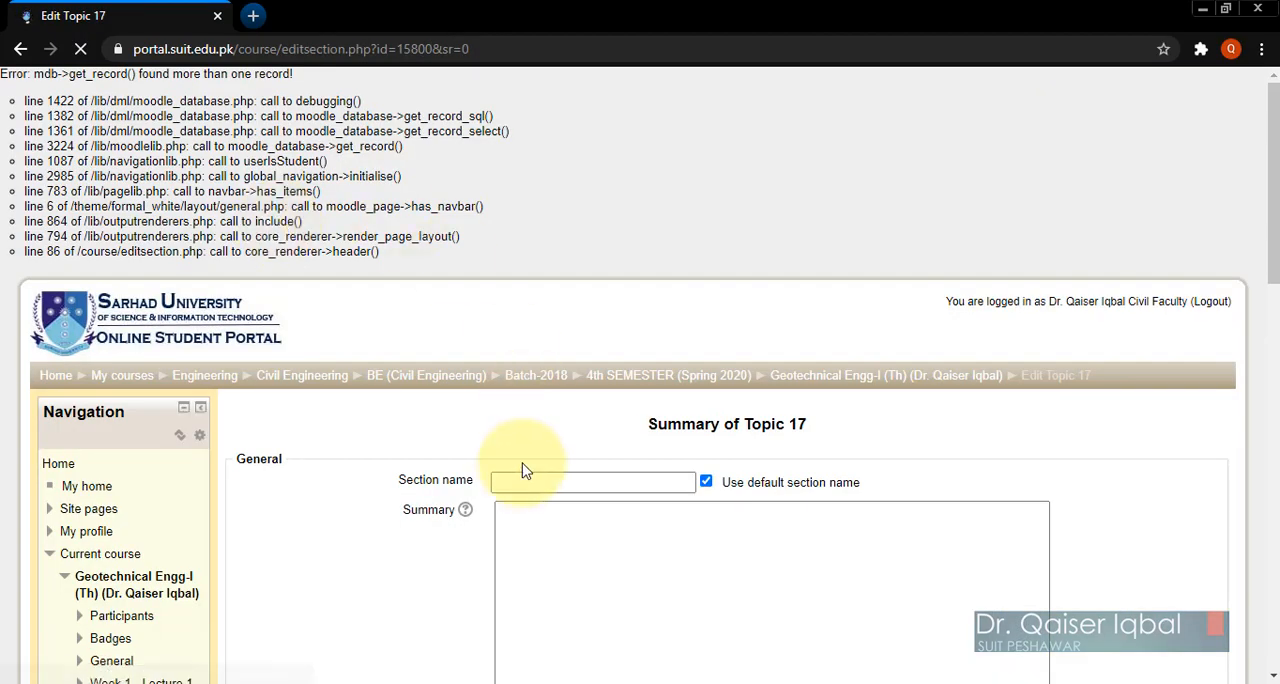
scroll(429, 521, down, 3)
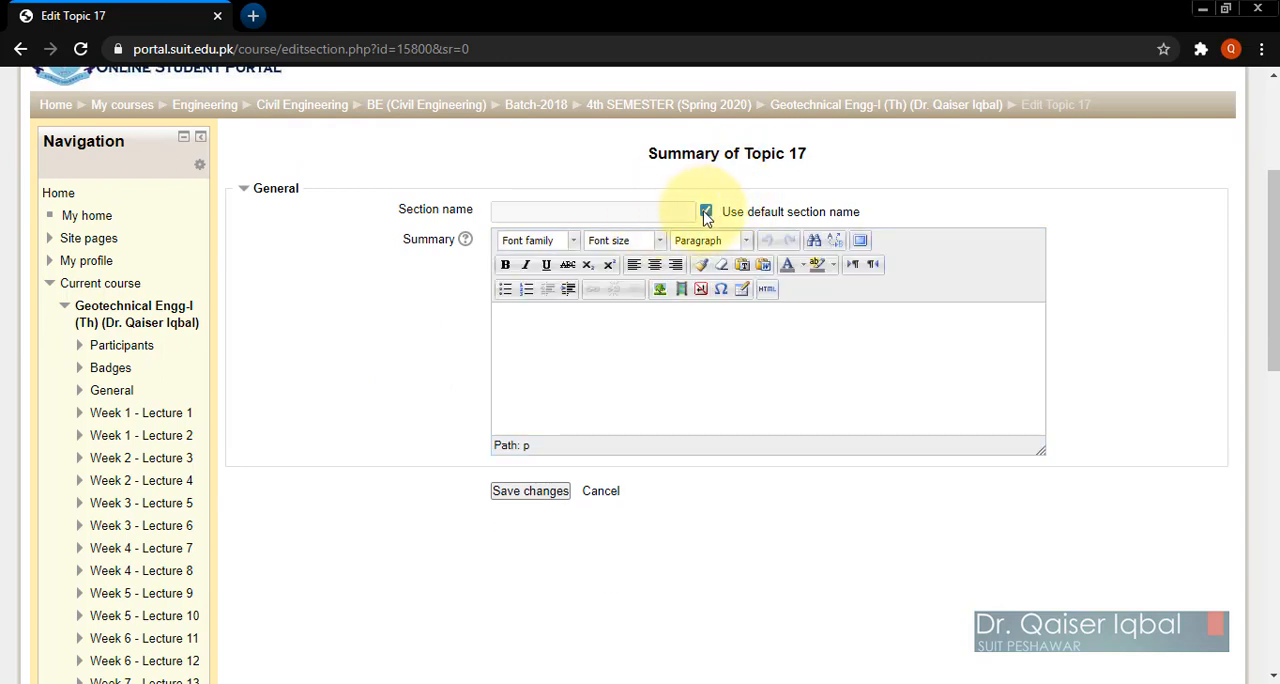
click(706, 212)
click(600, 211)
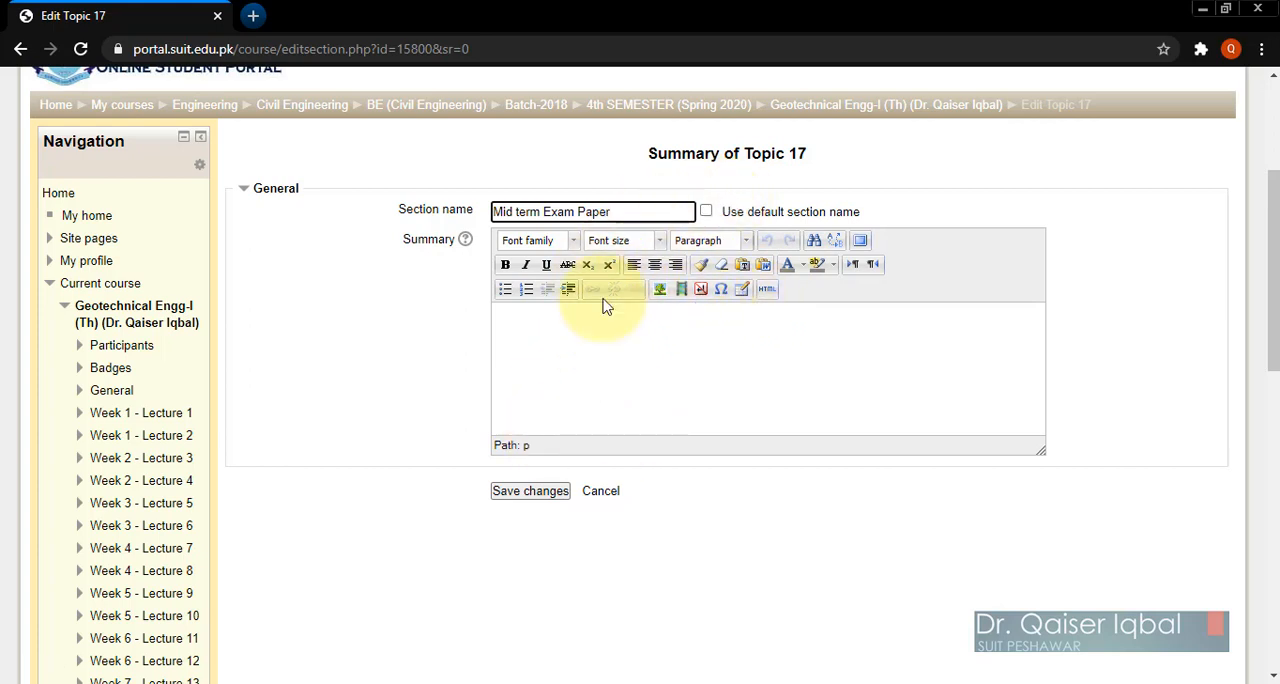
click(530, 326)
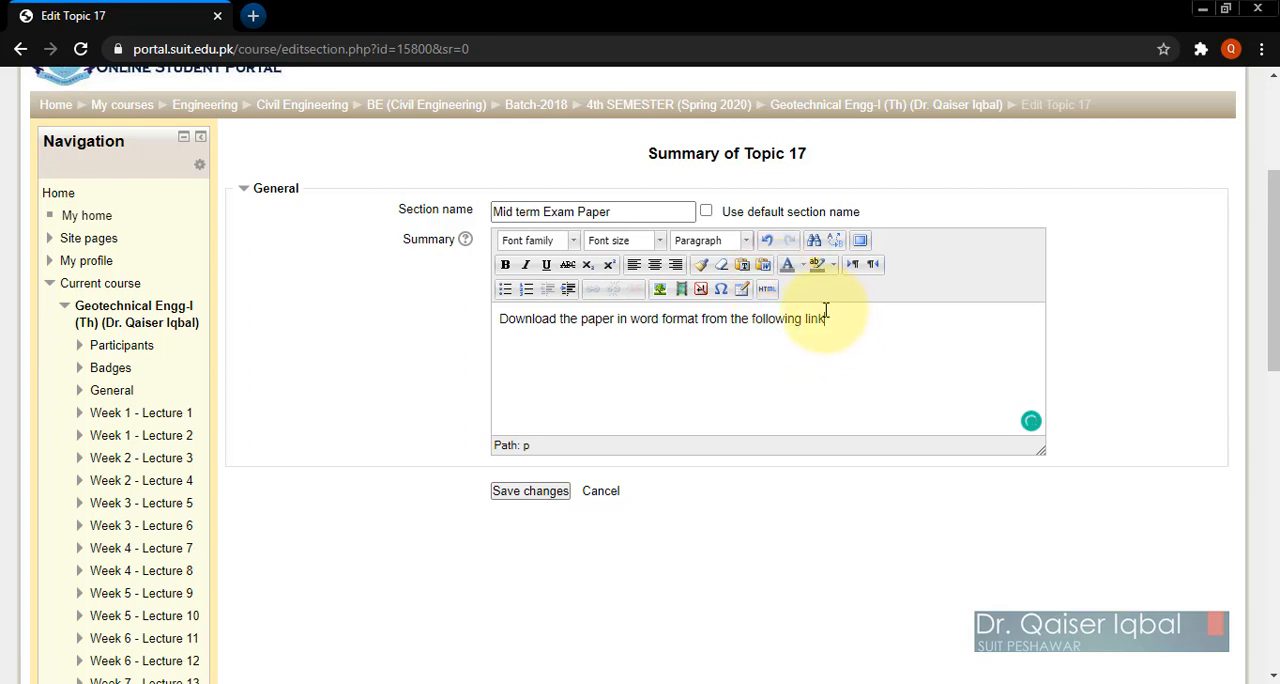
Step: Highlight the whole summary text in golden yellow, save the section, and check it on the course page
drag(833, 318, 500, 319)
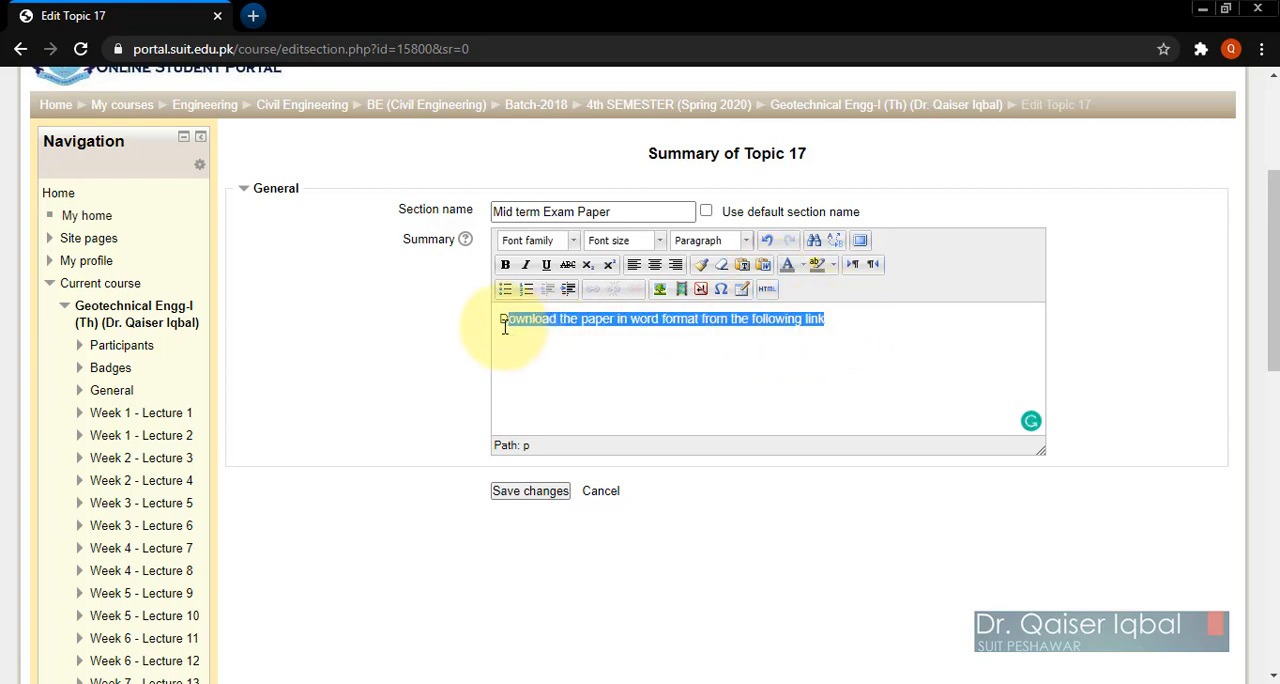
click(836, 266)
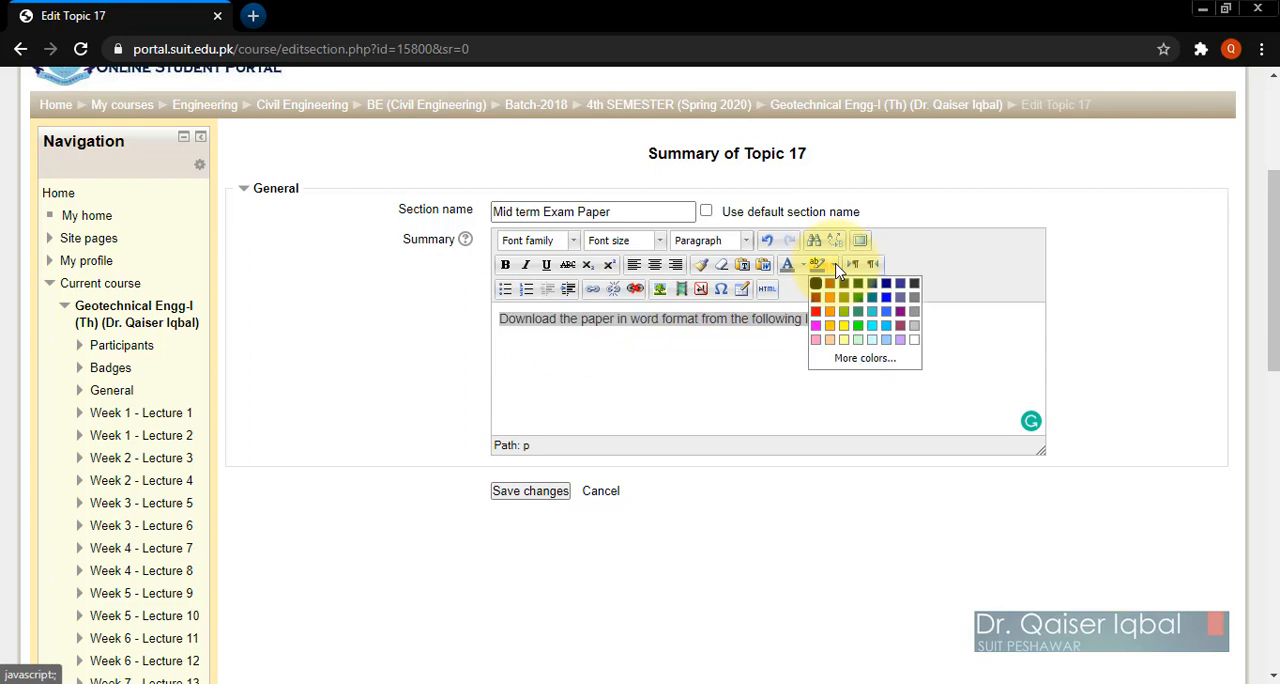
click(830, 328)
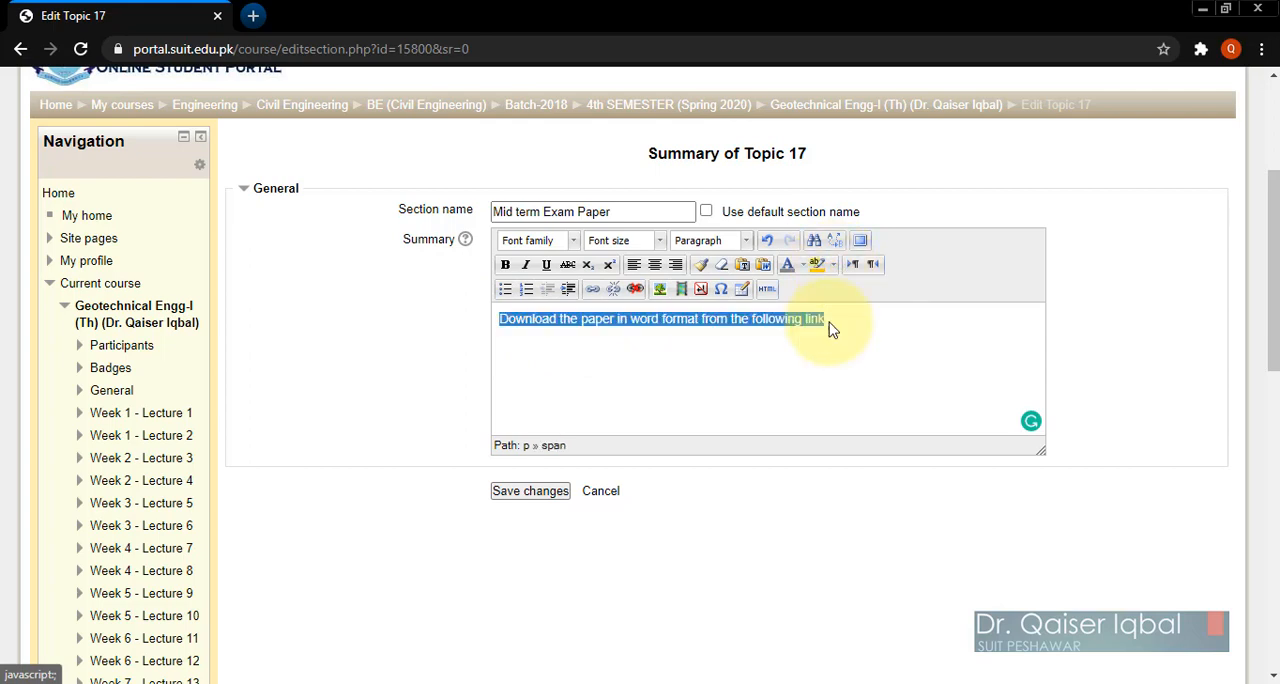
click(720, 410)
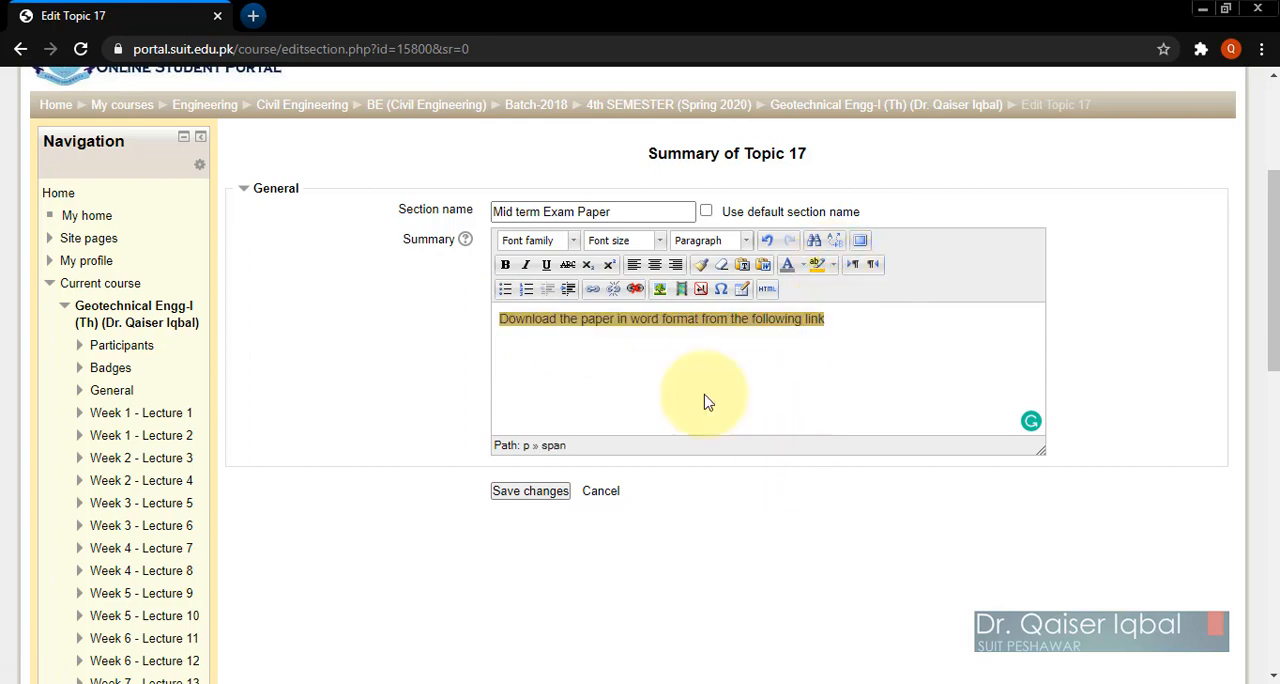
click(530, 491)
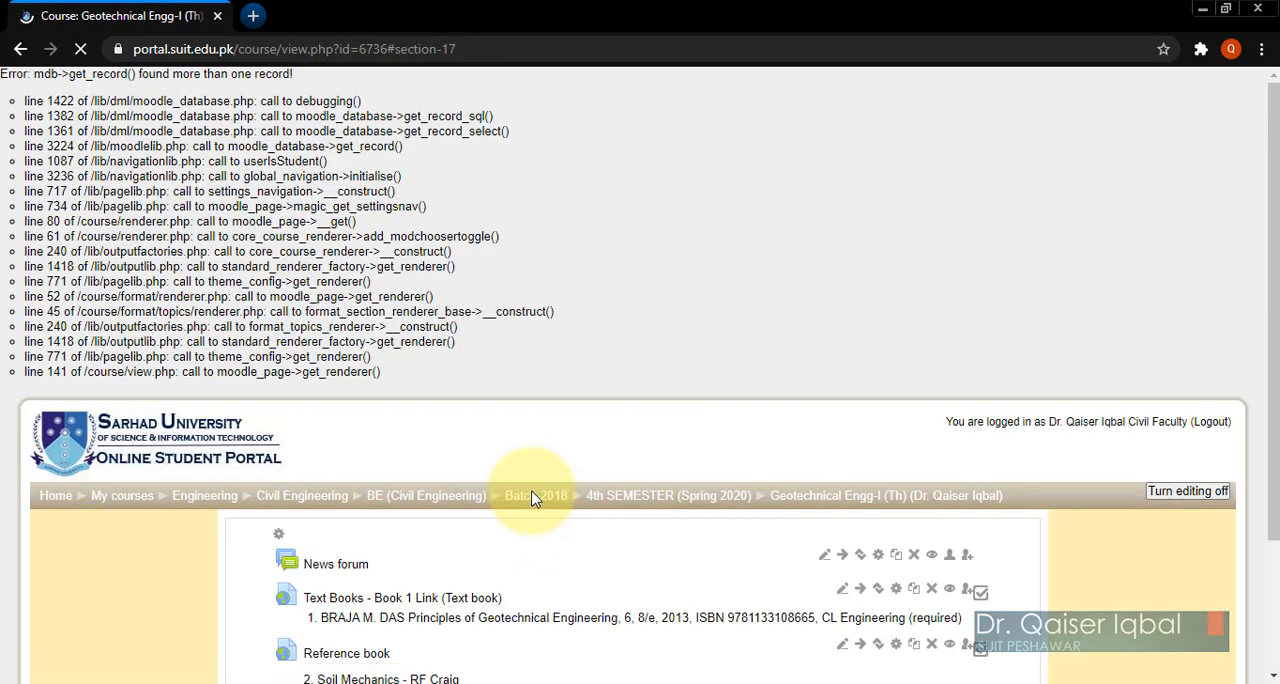
scroll(427, 533, down, 20)
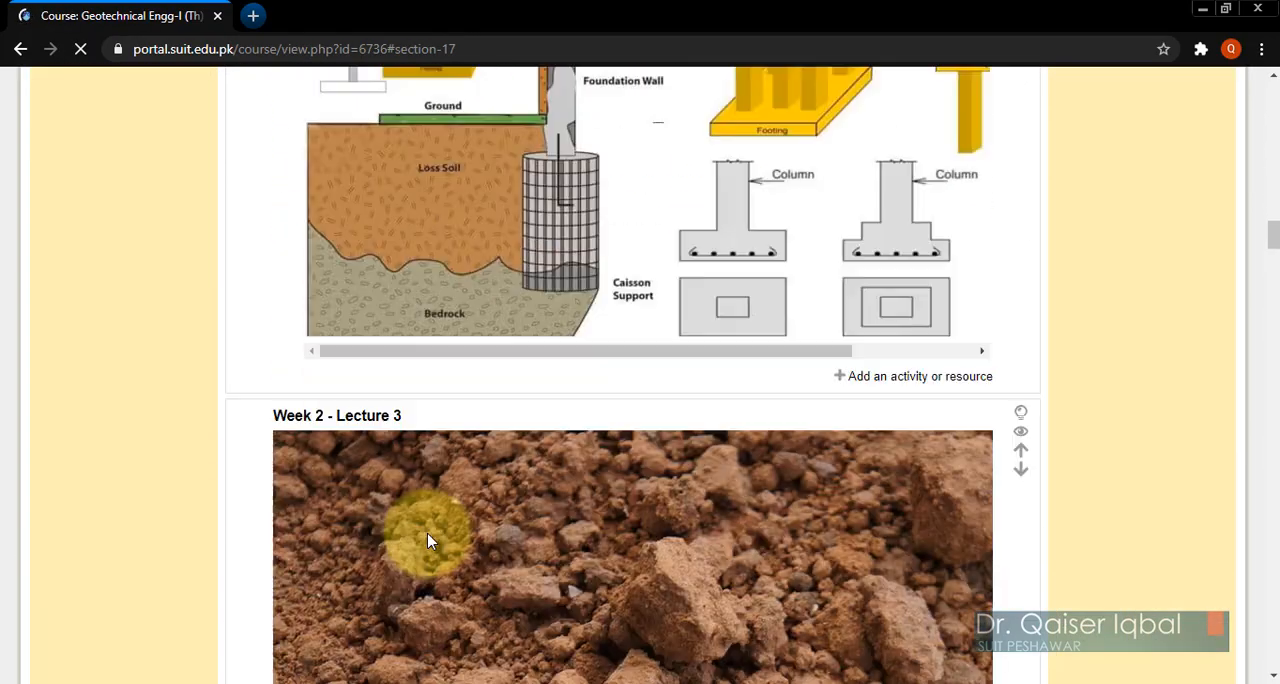
scroll(430, 541, down, 20)
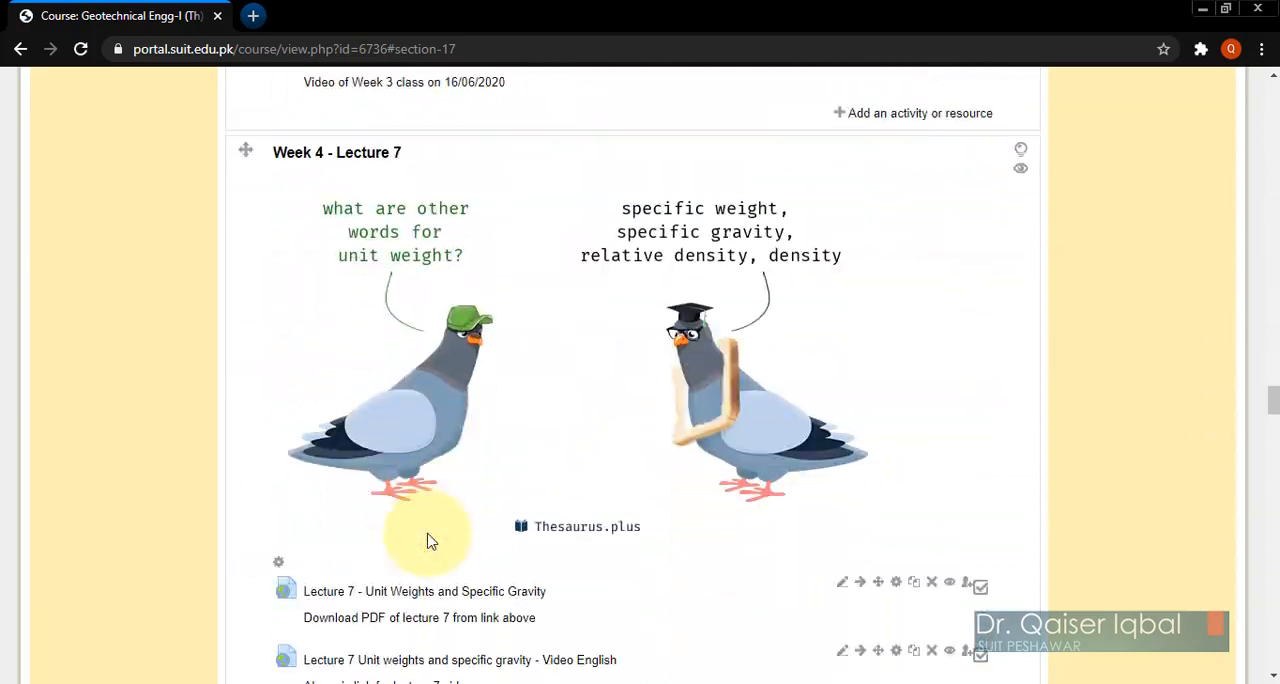
scroll(427, 541, down, 20)
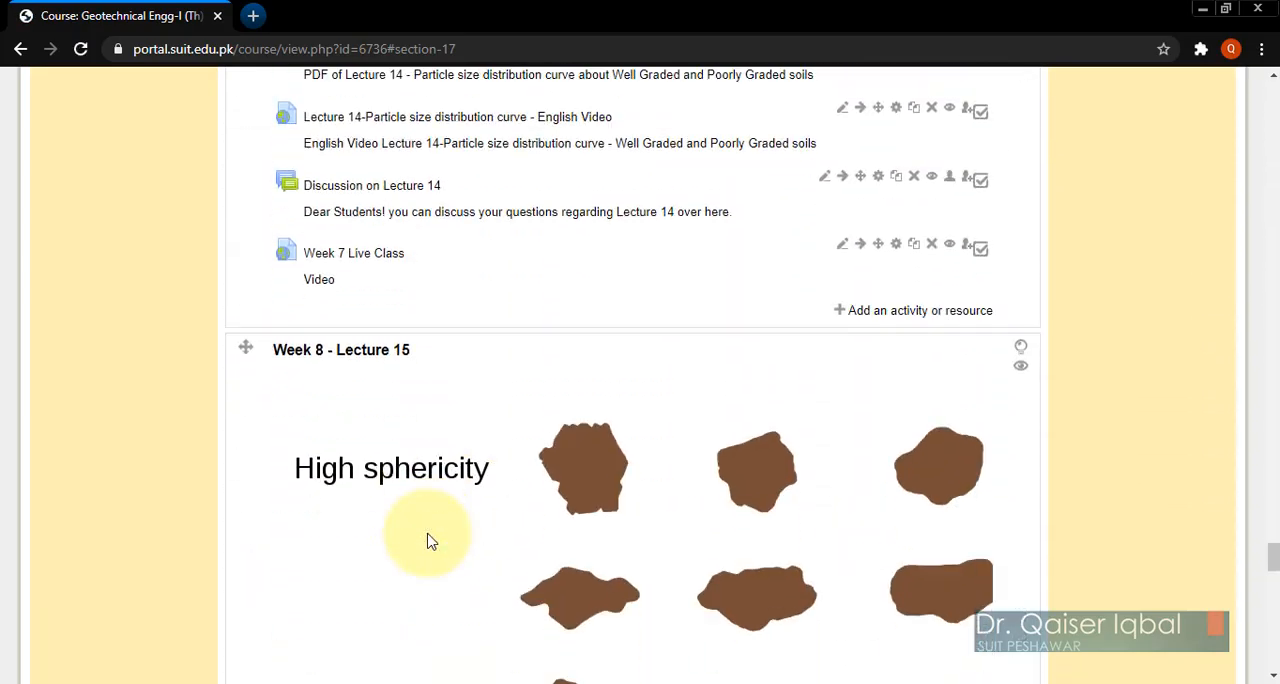
scroll(427, 538, up, 10)
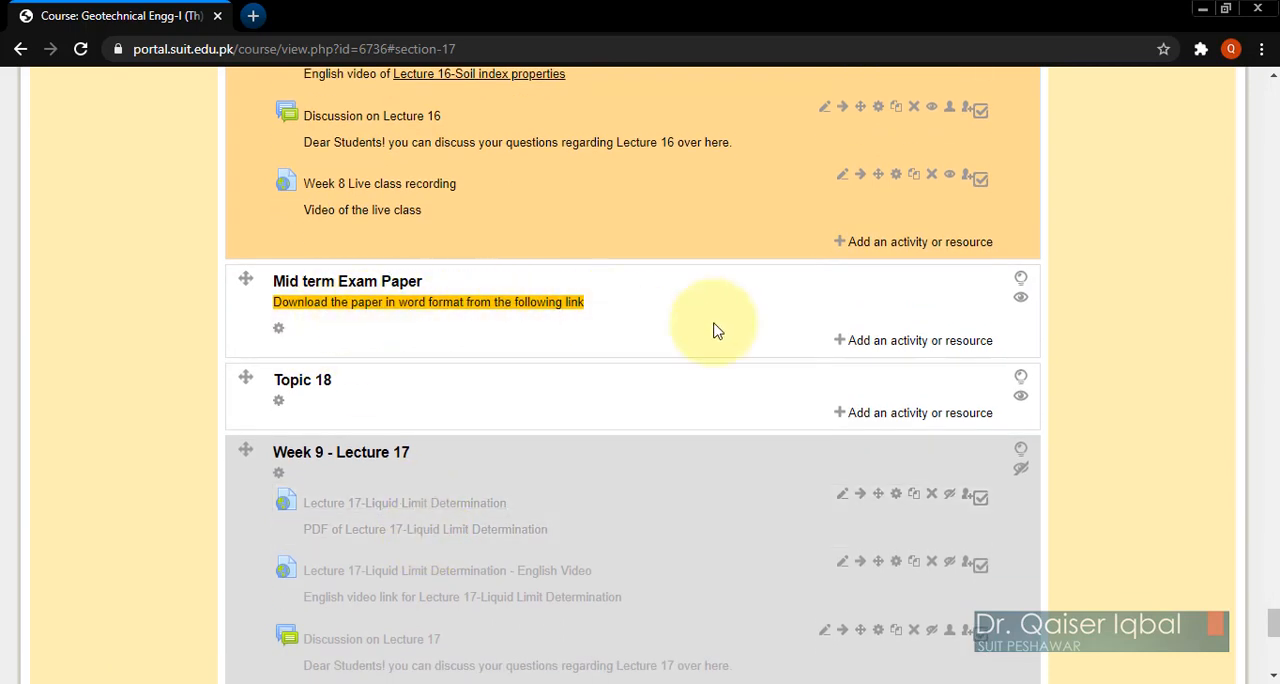
Step: Add a File resource to the Mid term Exam Paper section and name it "Mid Term Question paper download link"
click(922, 341)
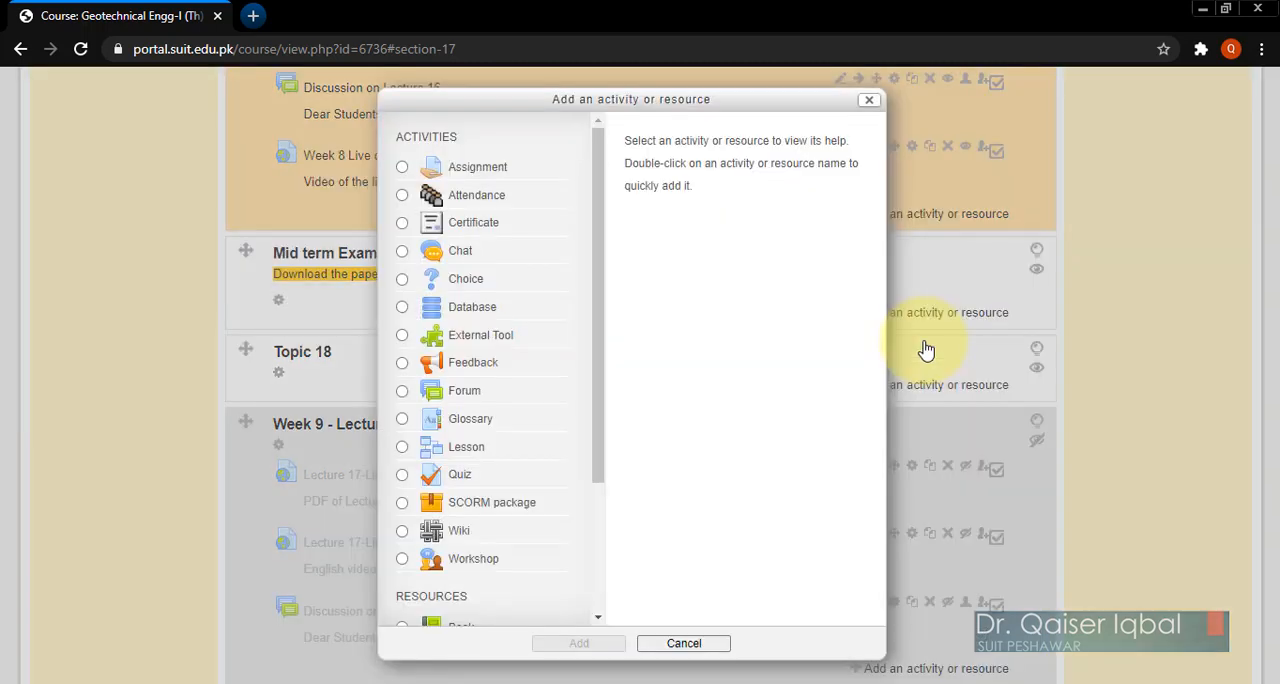
scroll(606, 463, down, 3)
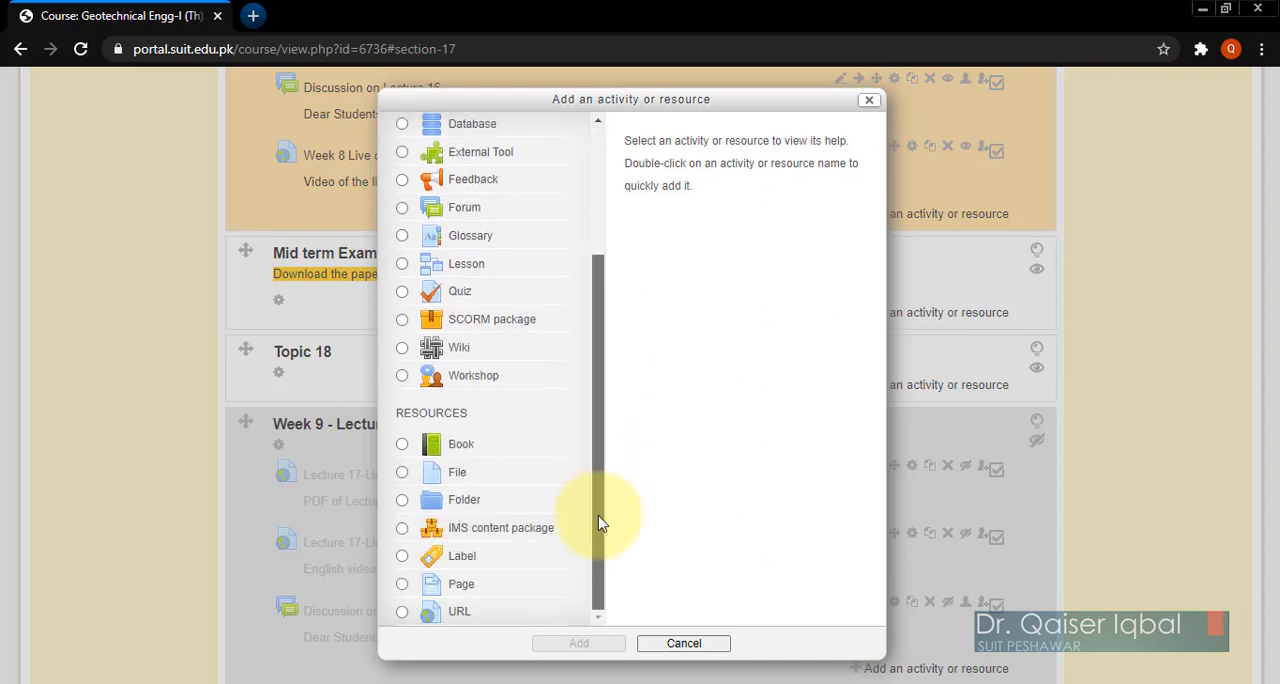
click(401, 478)
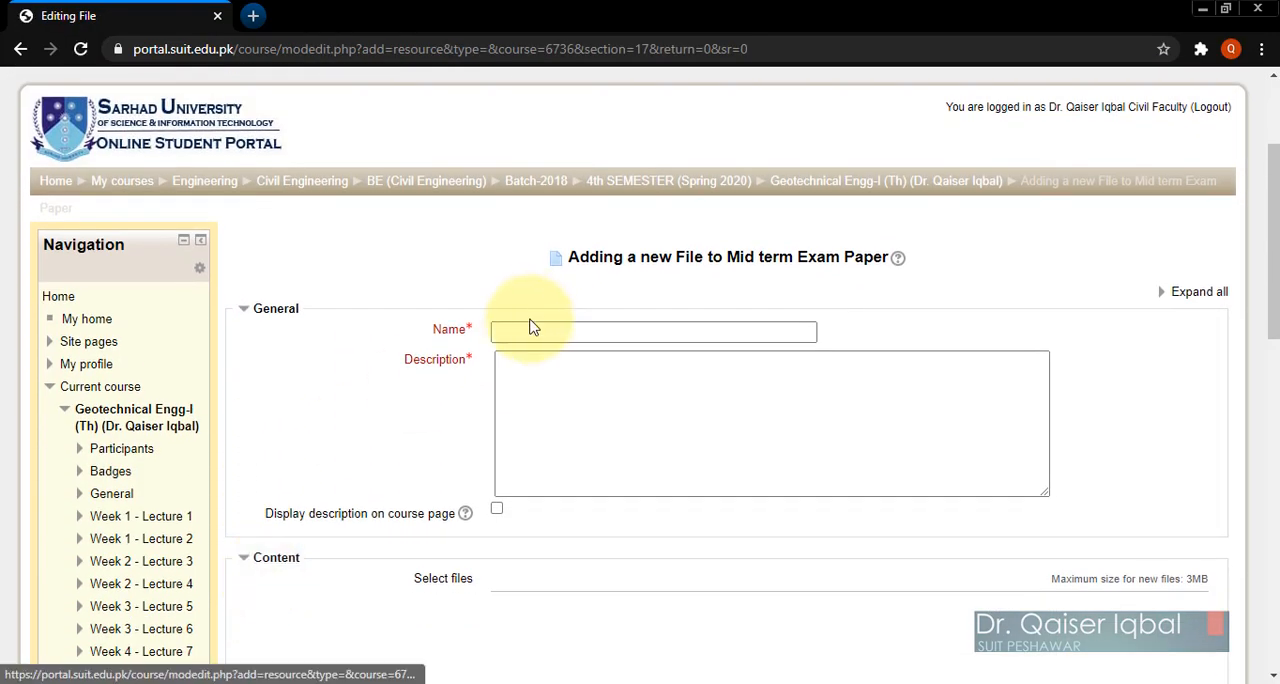
click(526, 327)
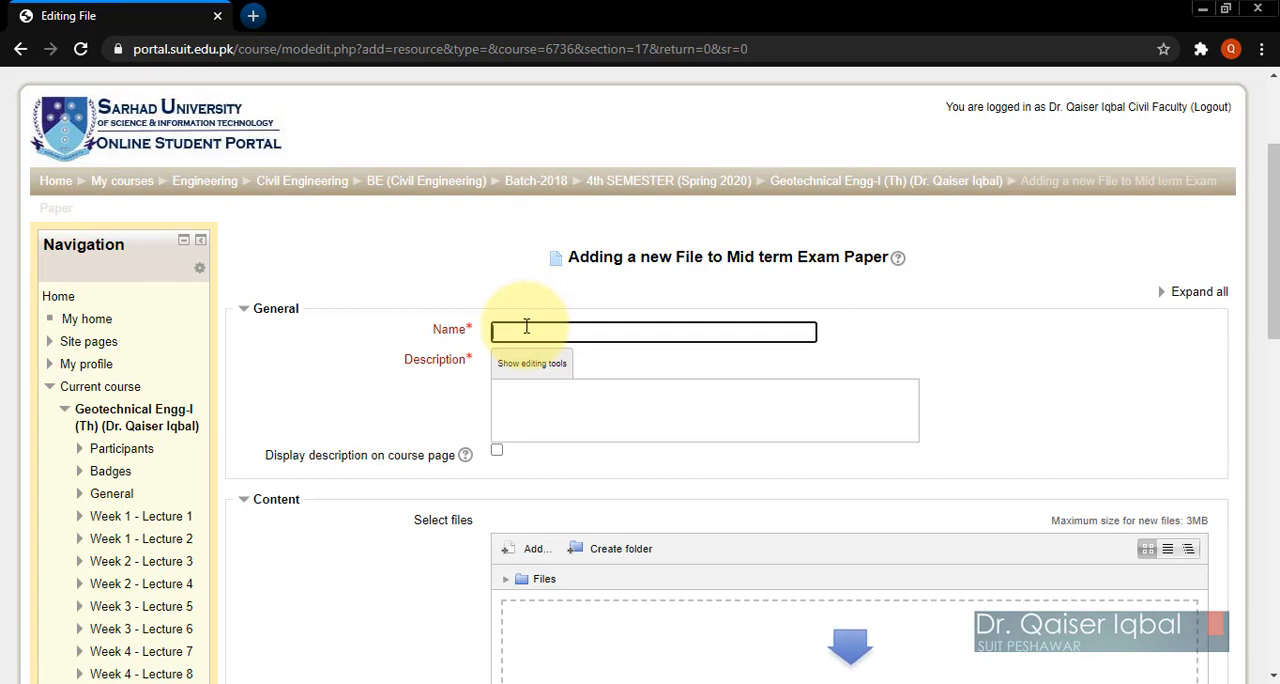
text(Mid Term Ques)
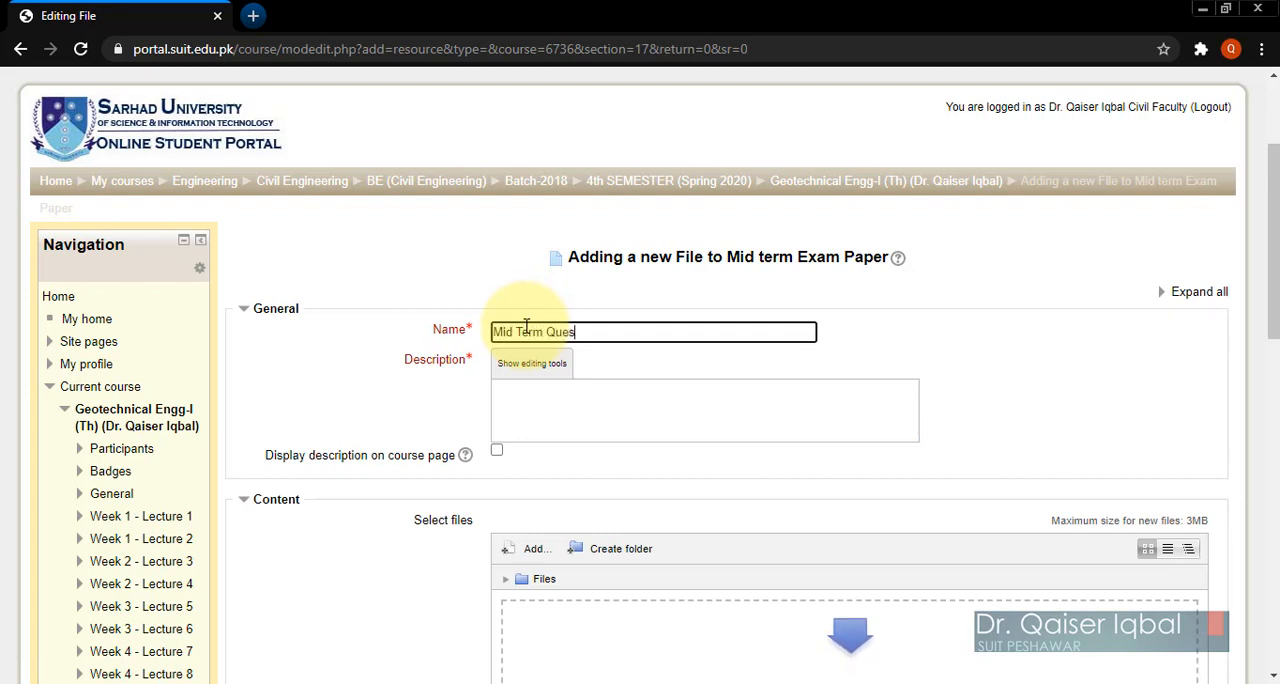
text(tion )
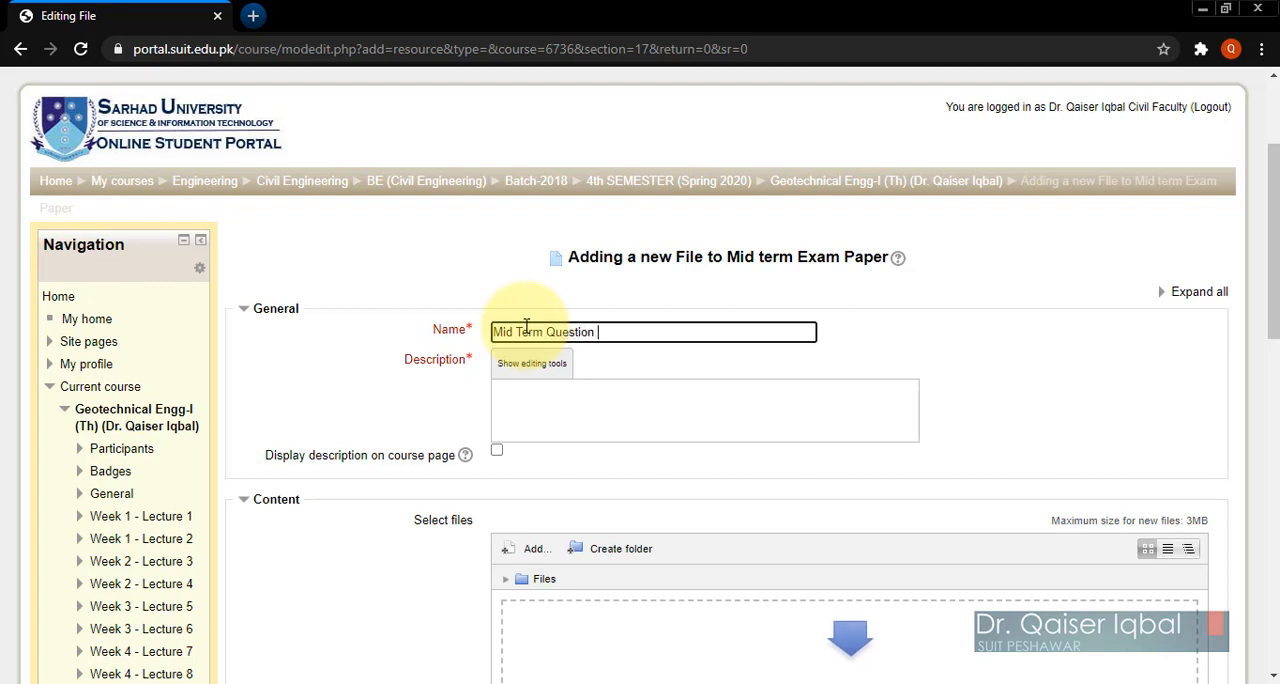
text(paper )
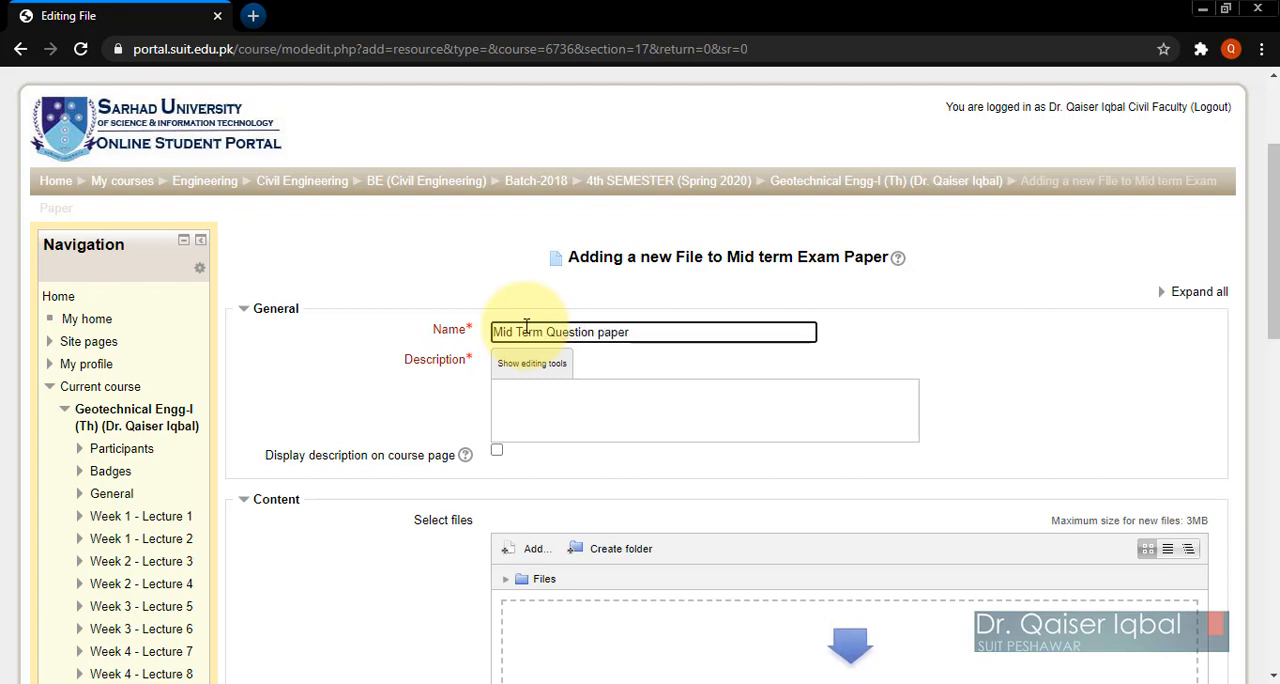
text(download link)
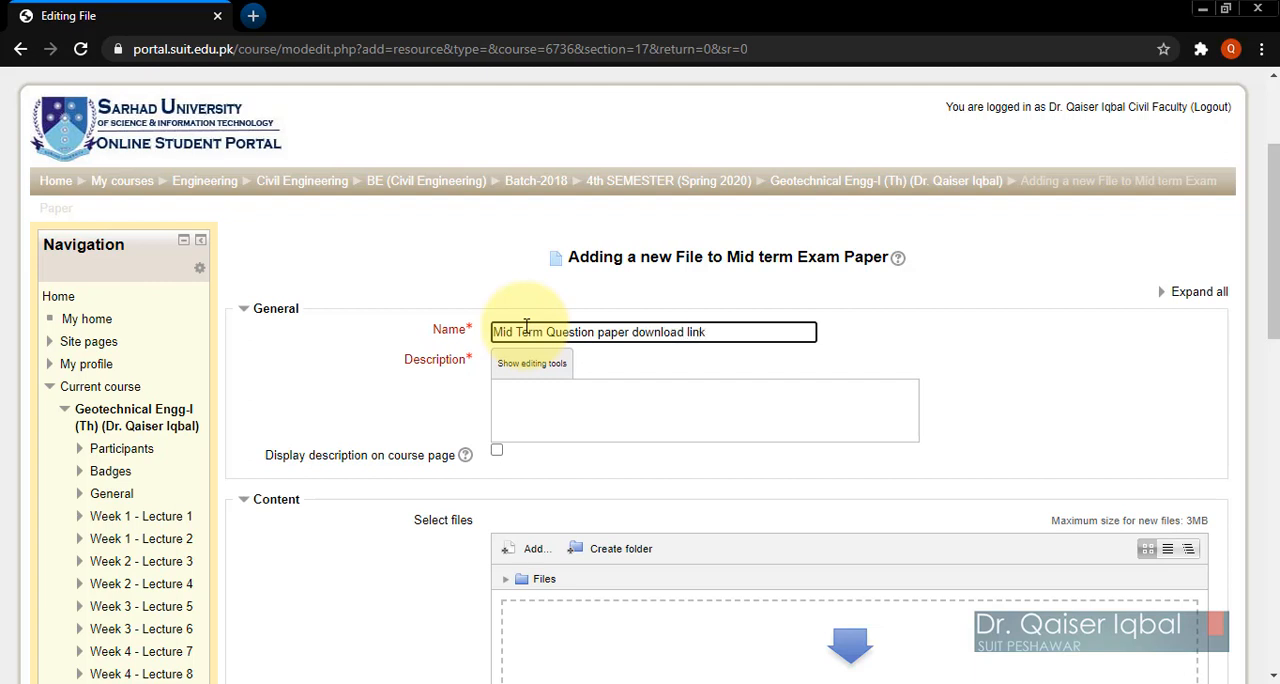
Step: Enter the description "Download the MS word format mid exam question paper" and enable displaying it on the course page
click(530, 405)
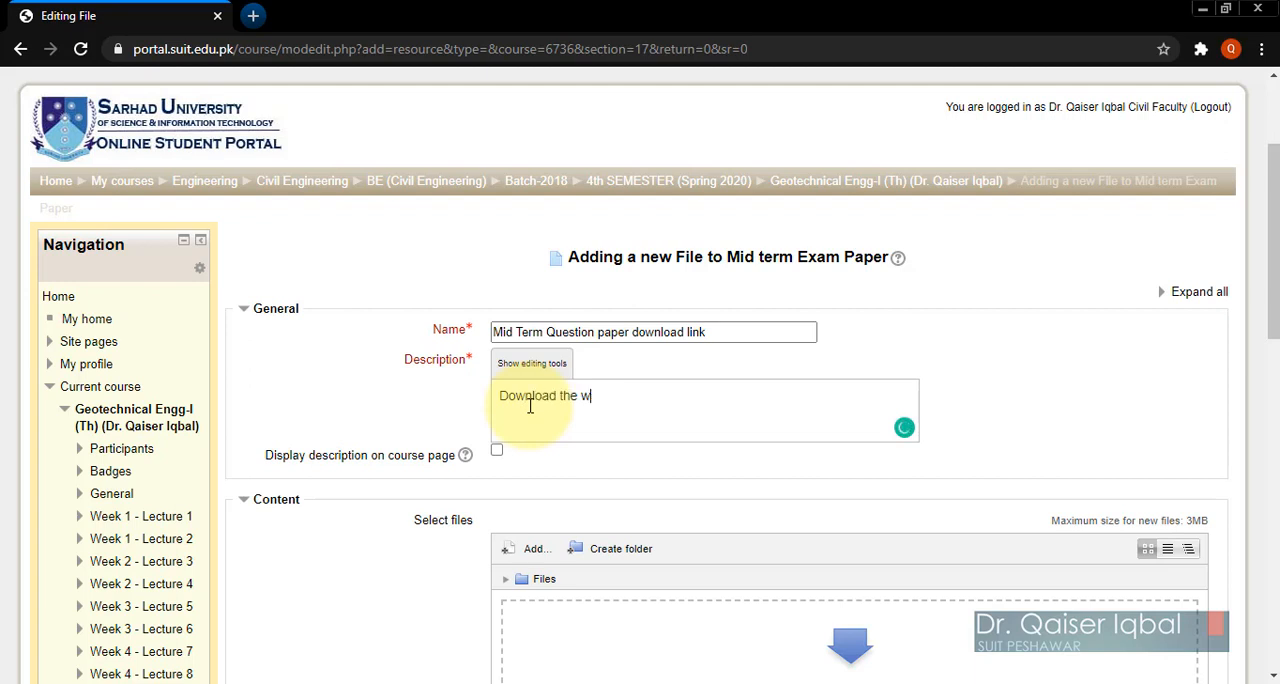
text(Download the MS word format mid exam question p)
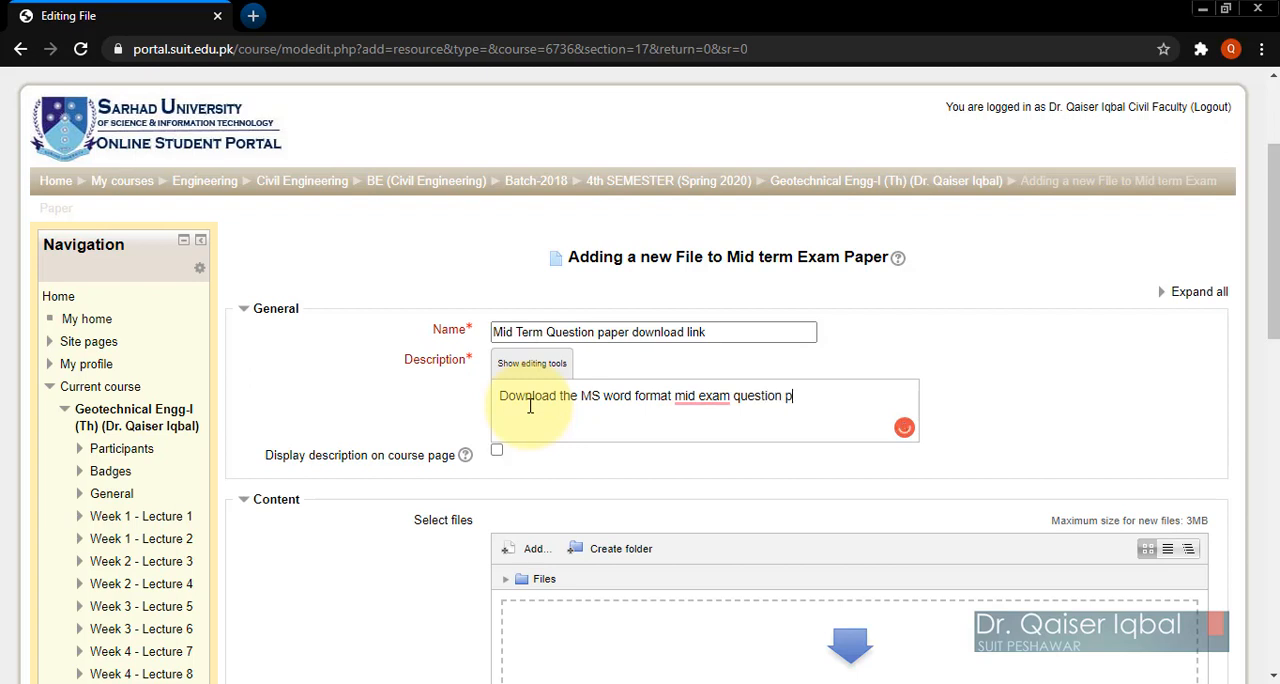
text(aper)
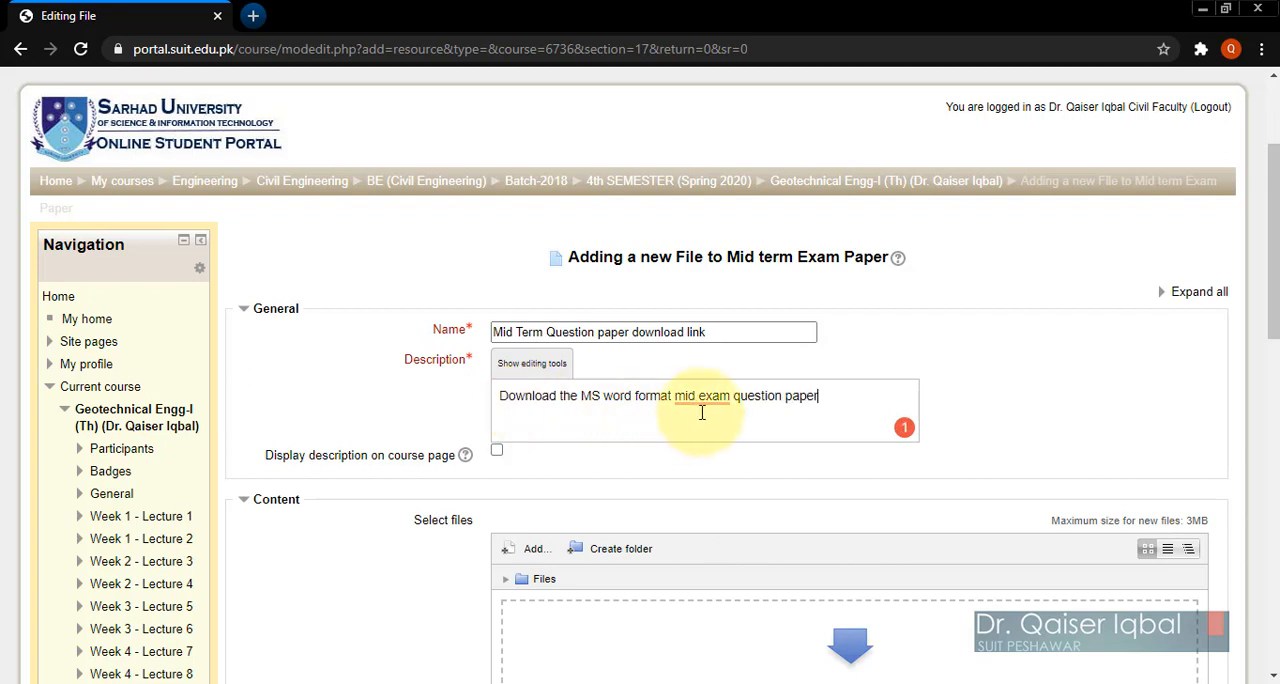
click(499, 454)
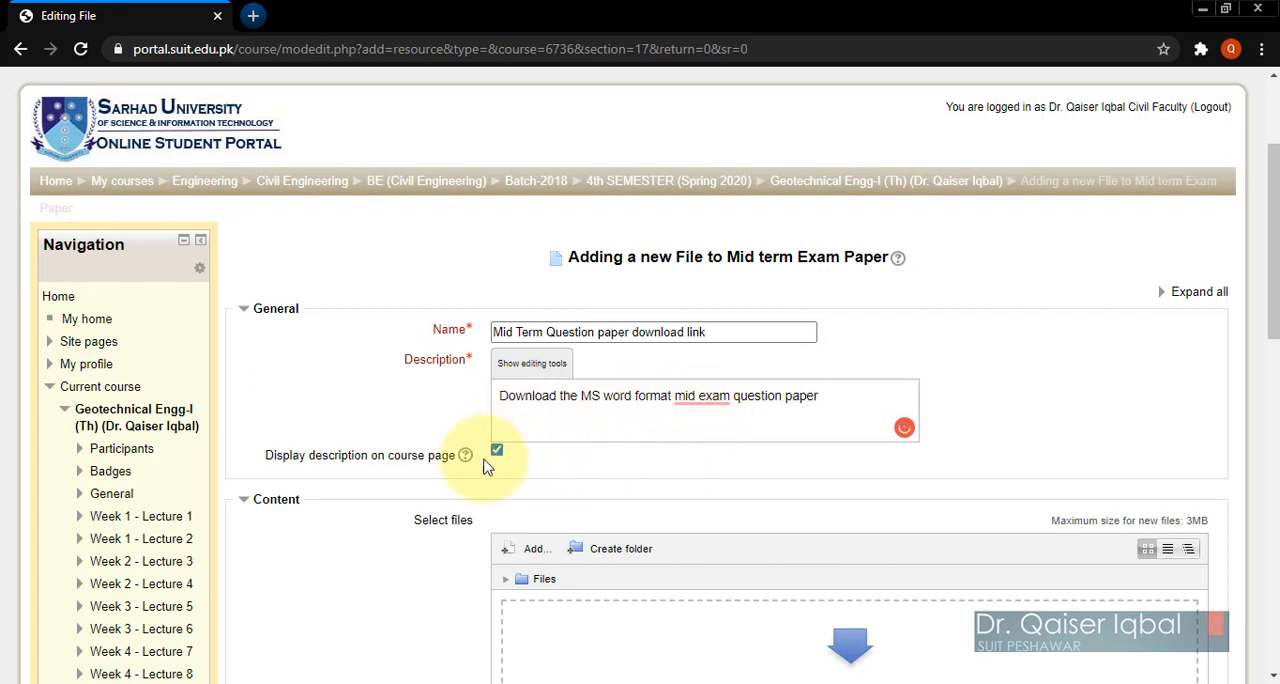
Step: Start a file upload for the resource's content and browse to E:\D\Sarhad acad\Sarhad Official\OAC FET\Mid exam
scroll(420, 530, down, 3)
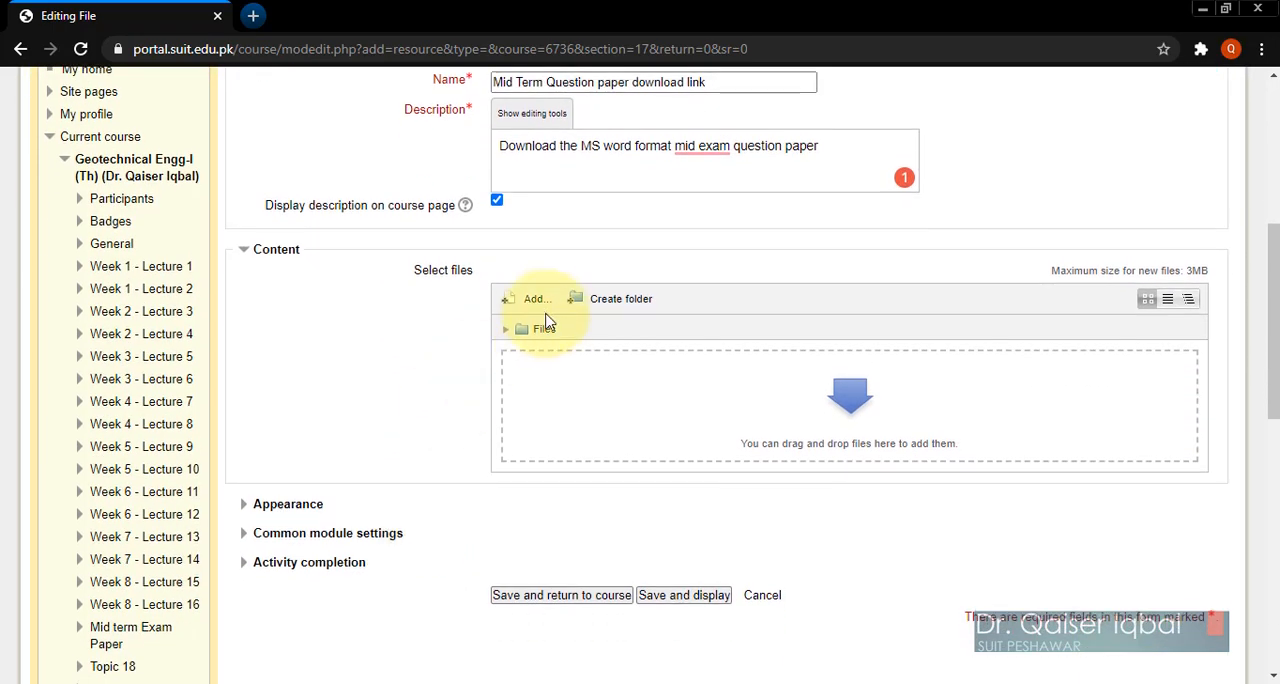
click(536, 303)
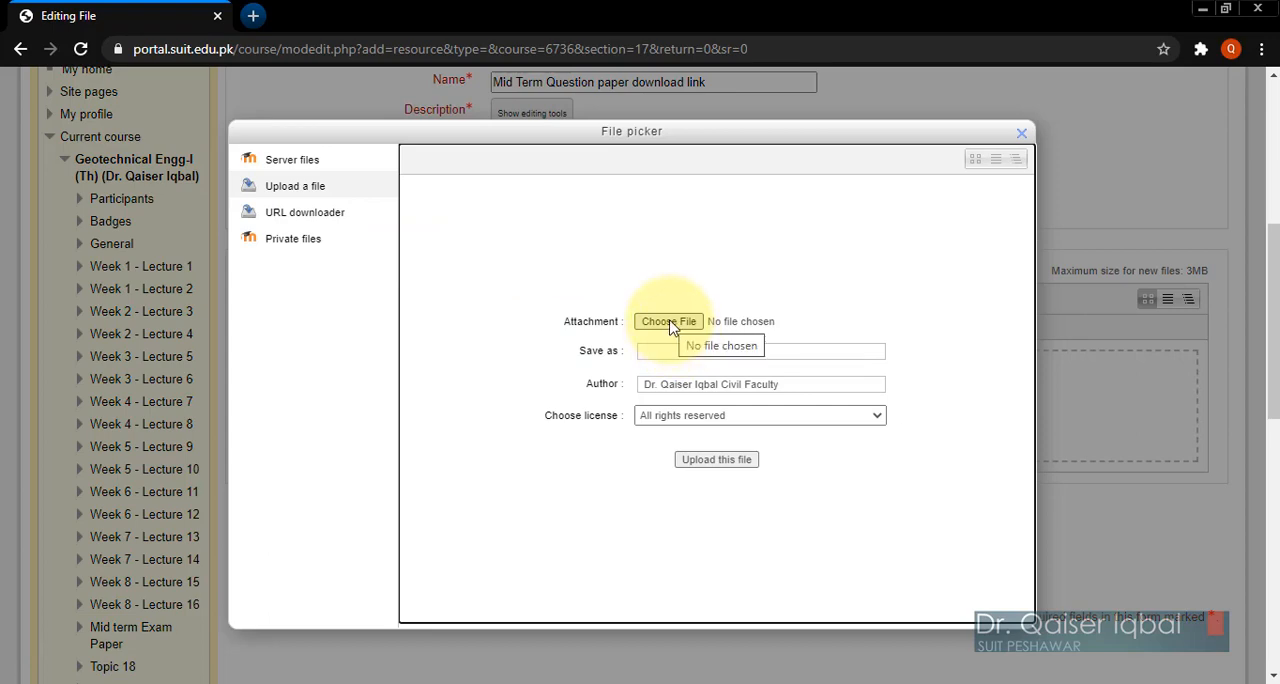
click(669, 323)
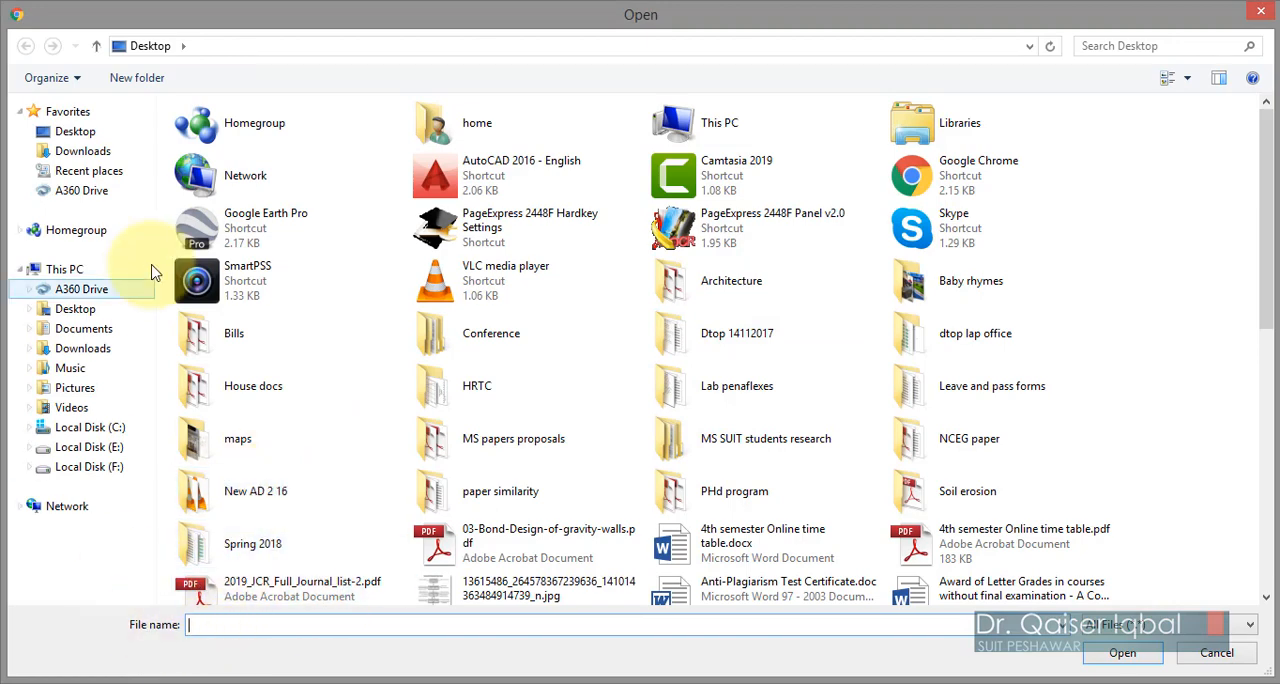
click(95, 447)
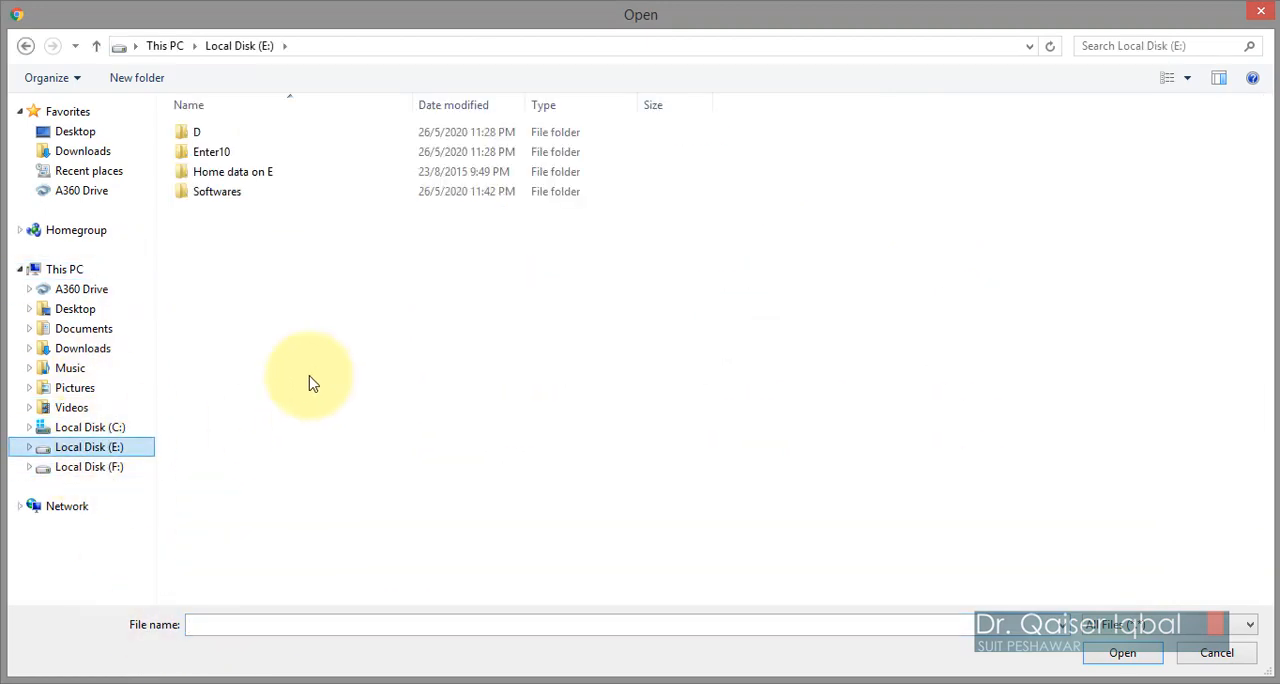
double_click(234, 134)
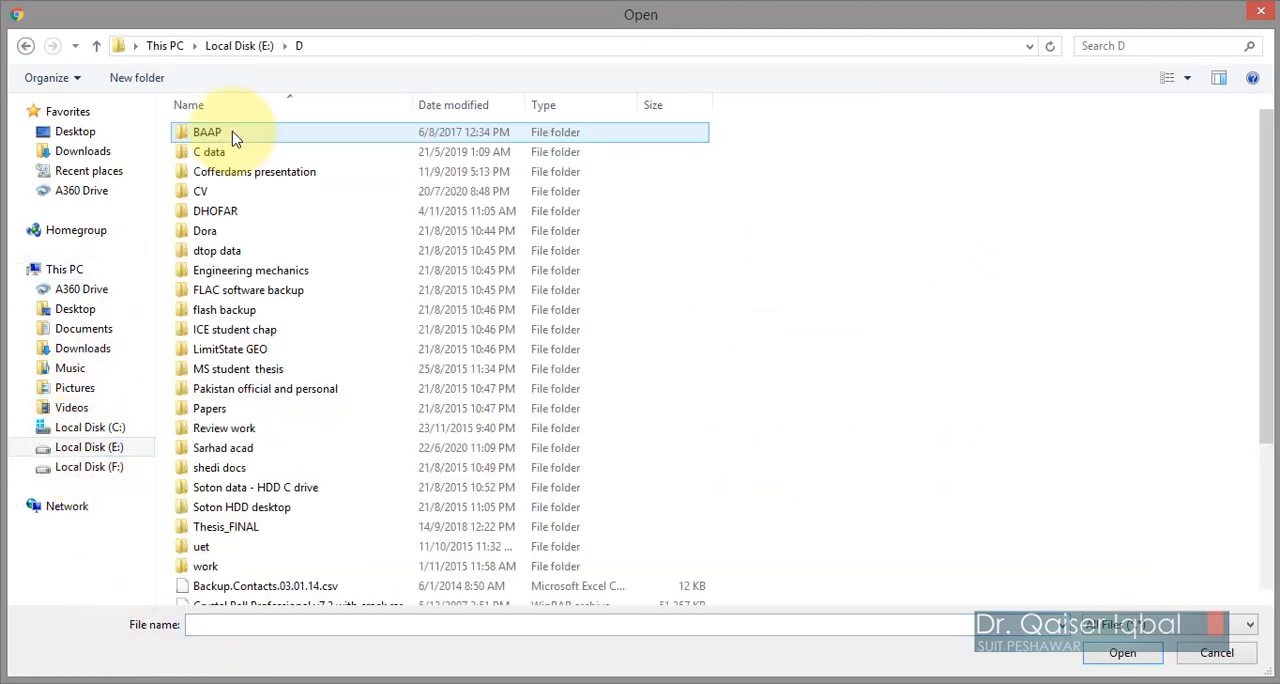
double_click(253, 458)
double_click(209, 451)
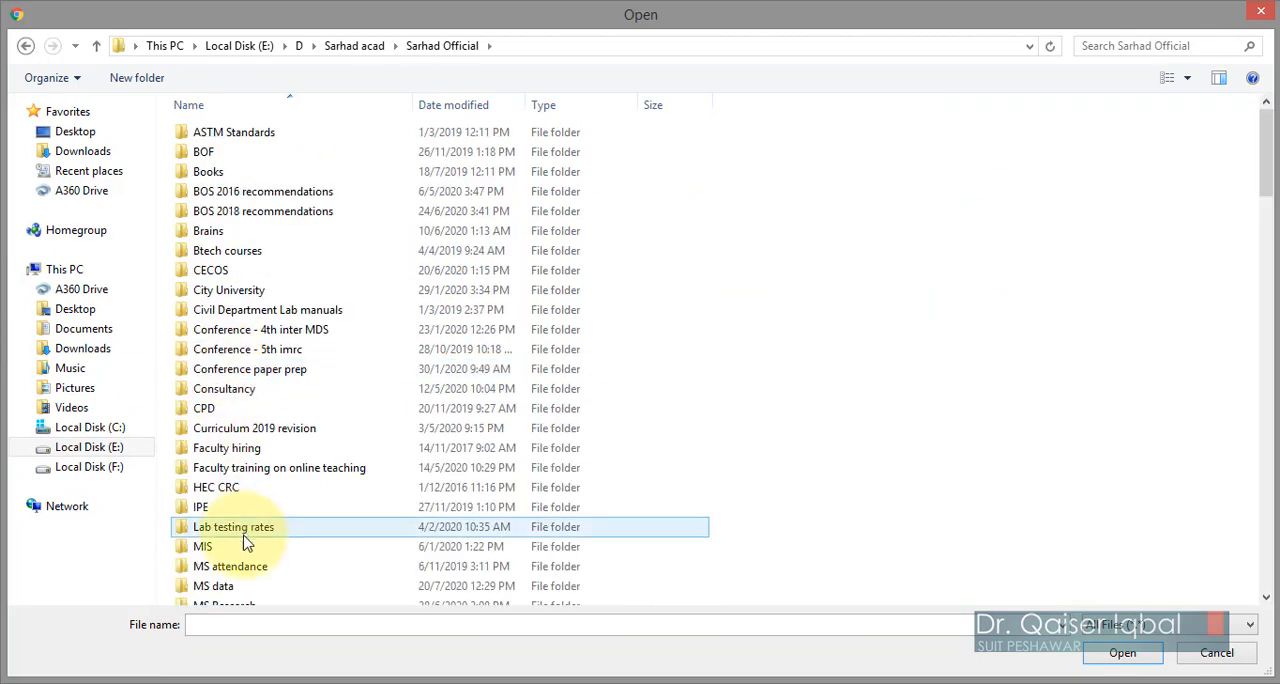
scroll(250, 570, down, 5)
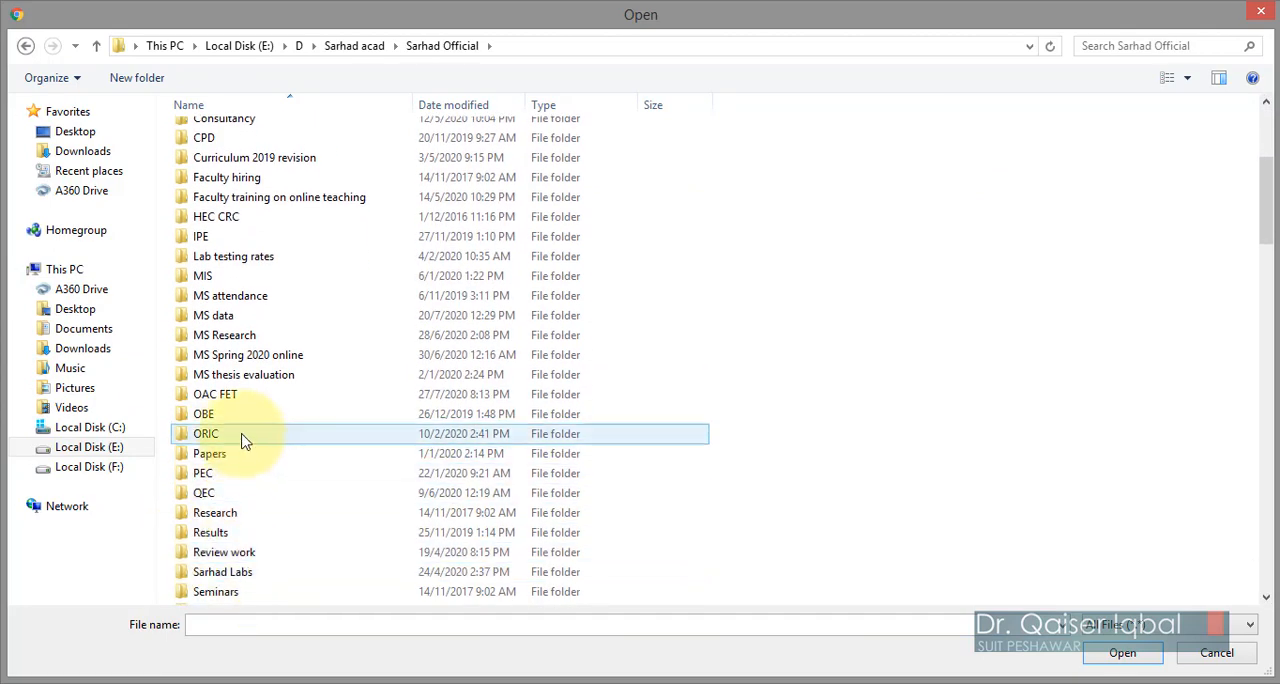
double_click(240, 395)
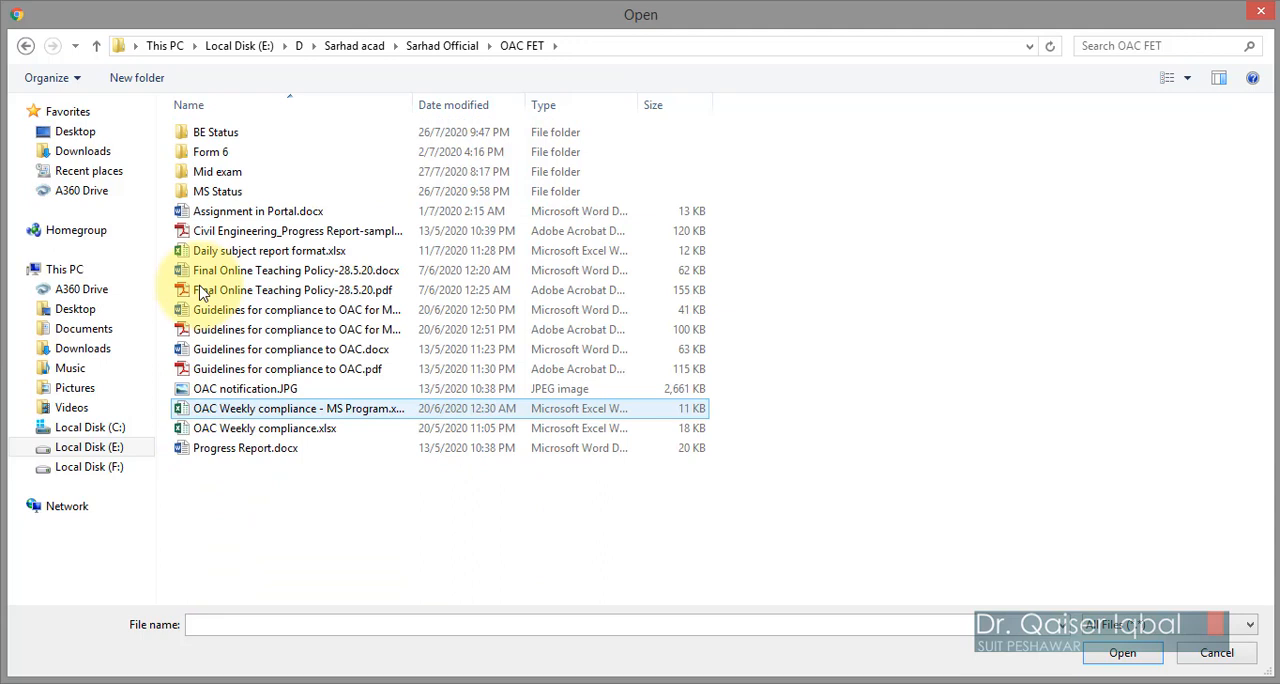
double_click(235, 172)
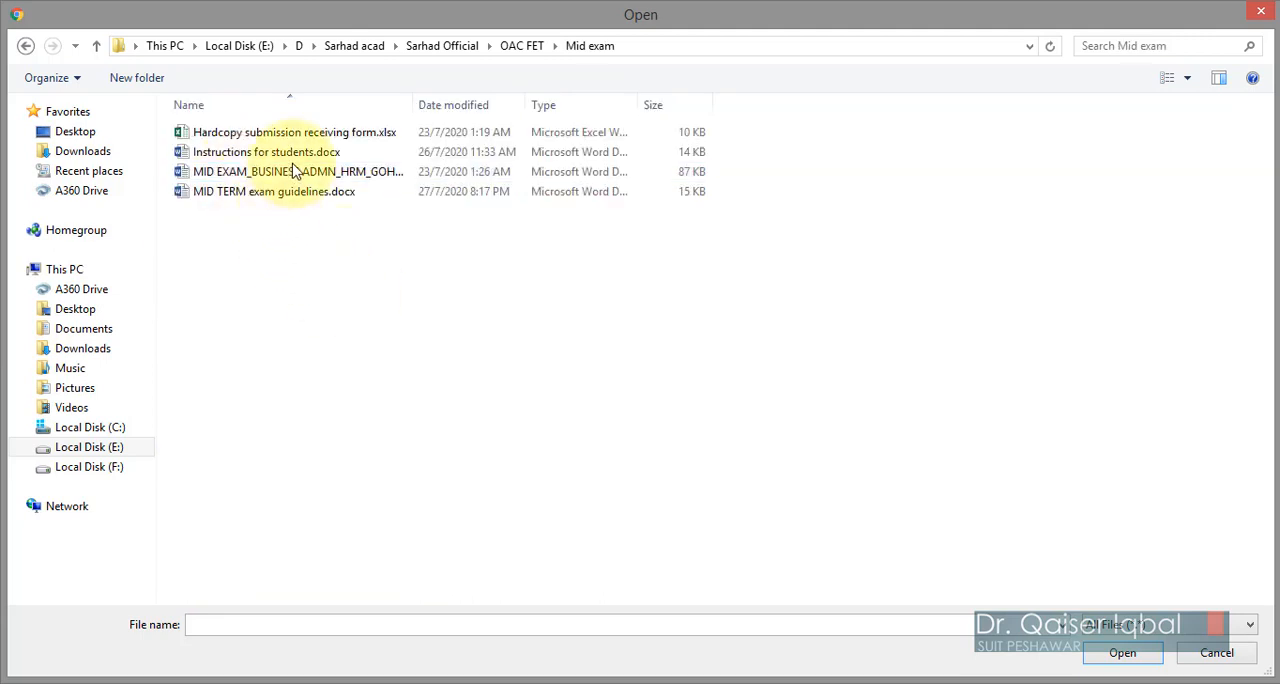
Step: Choose the MID EXAM business administration HRM Word document and upload it as the resource's file
drag(415, 104, 620, 107)
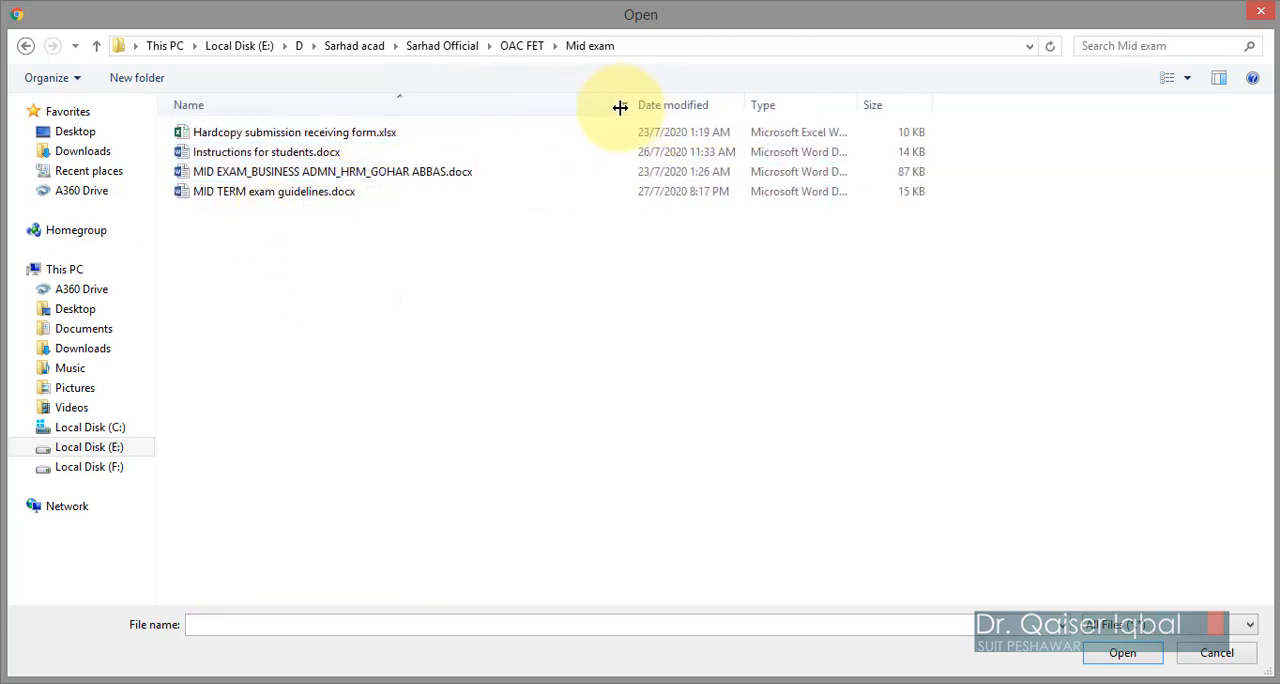
click(430, 174)
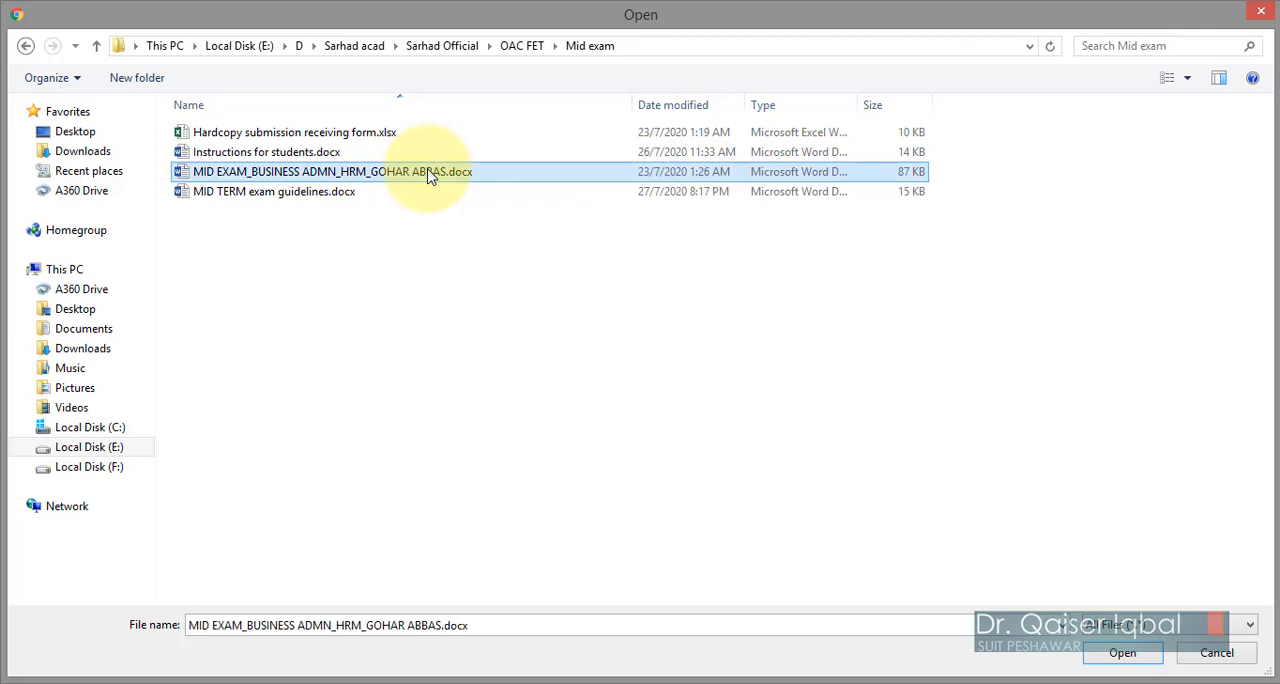
click(1104, 660)
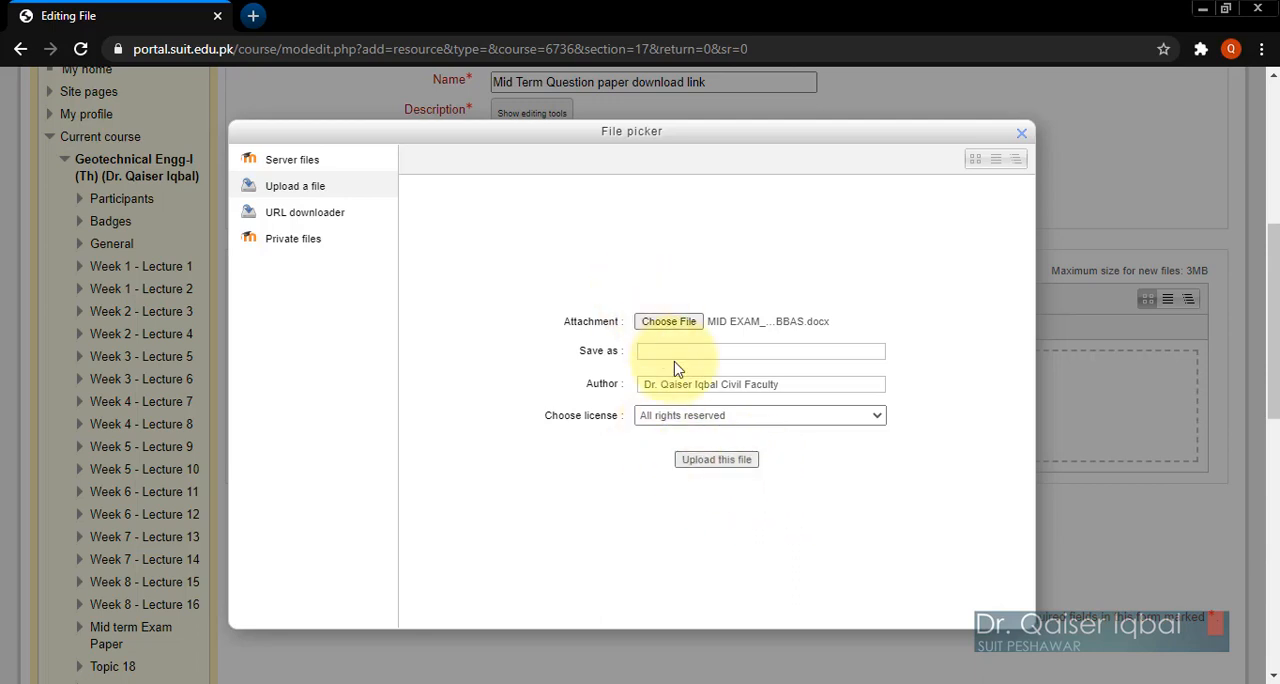
click(715, 462)
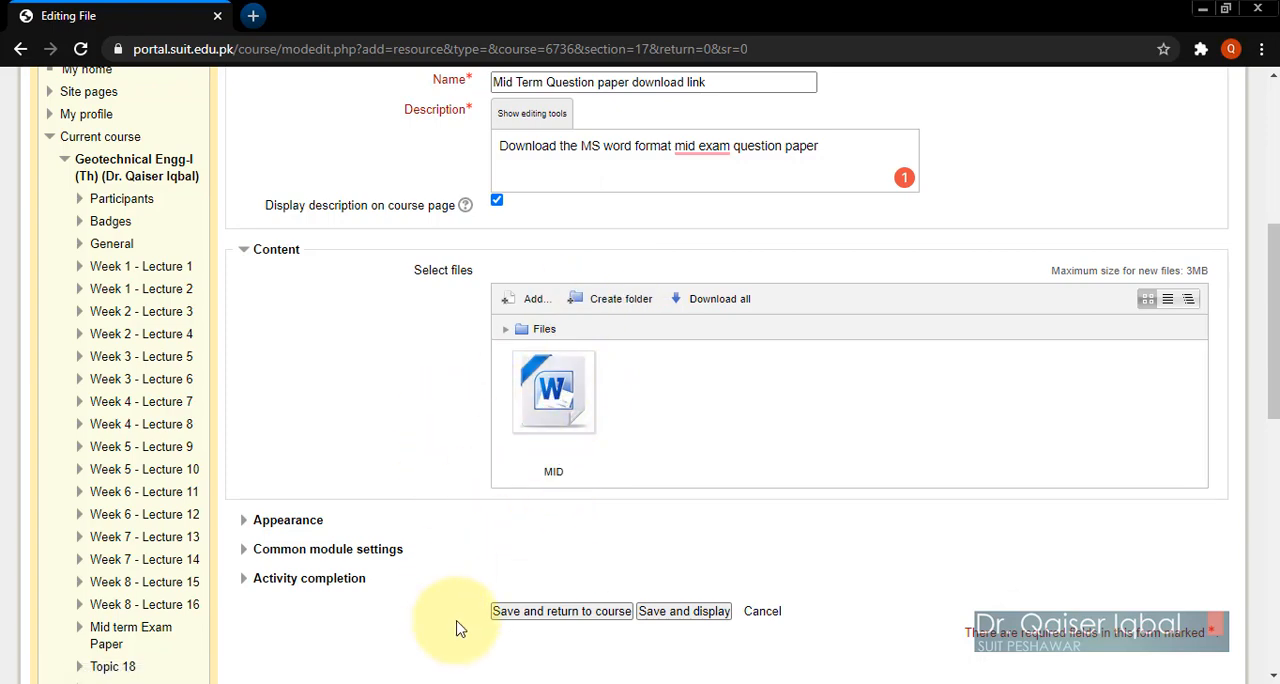
Step: Save the file resource, return to the course page, and test the question paper's download link
click(548, 620)
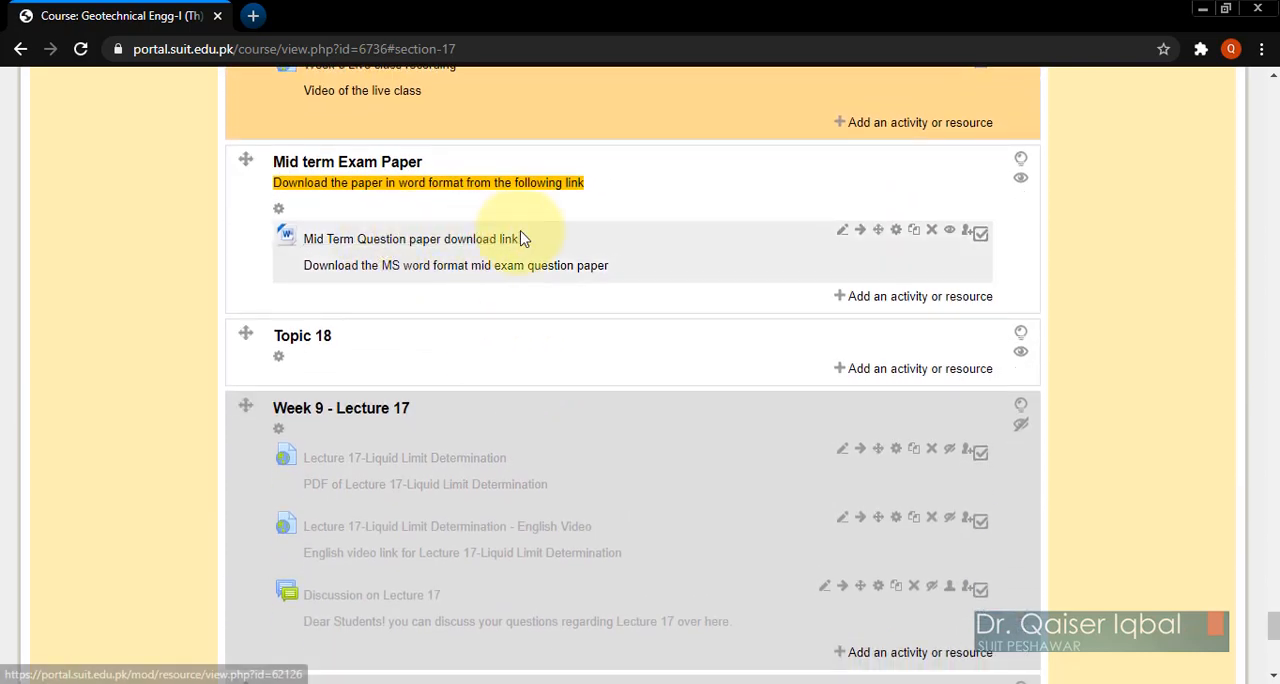
click(390, 244)
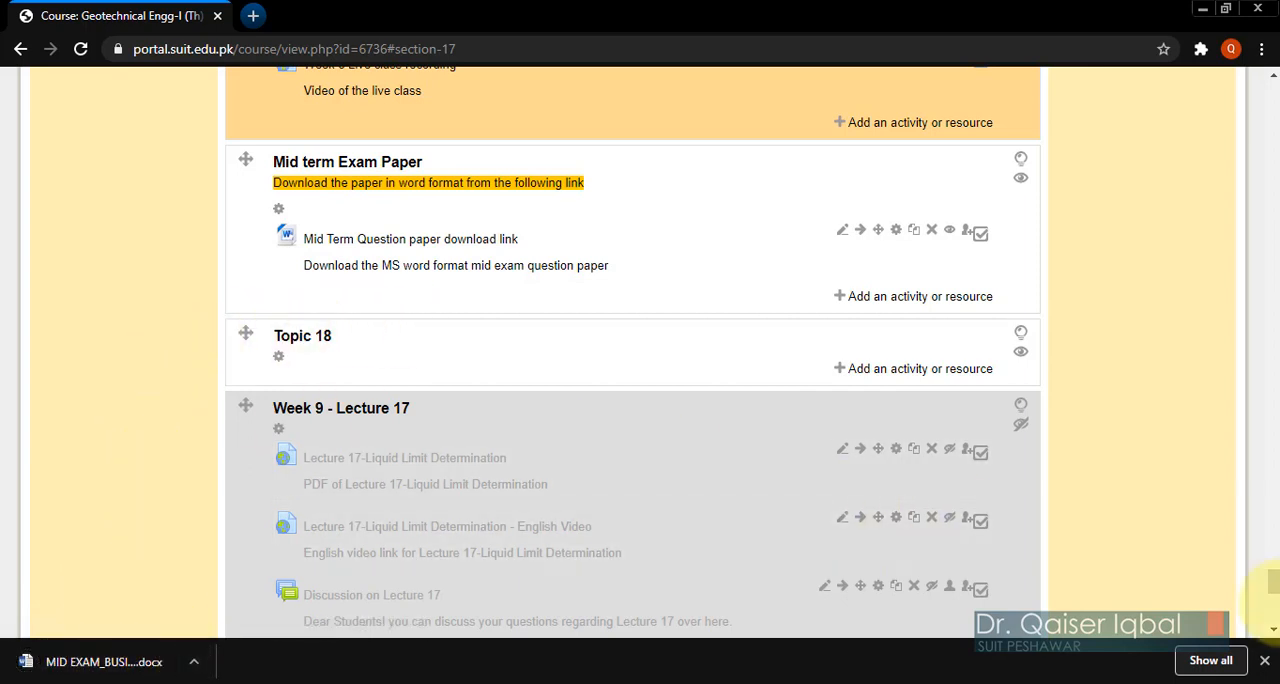
click(1263, 663)
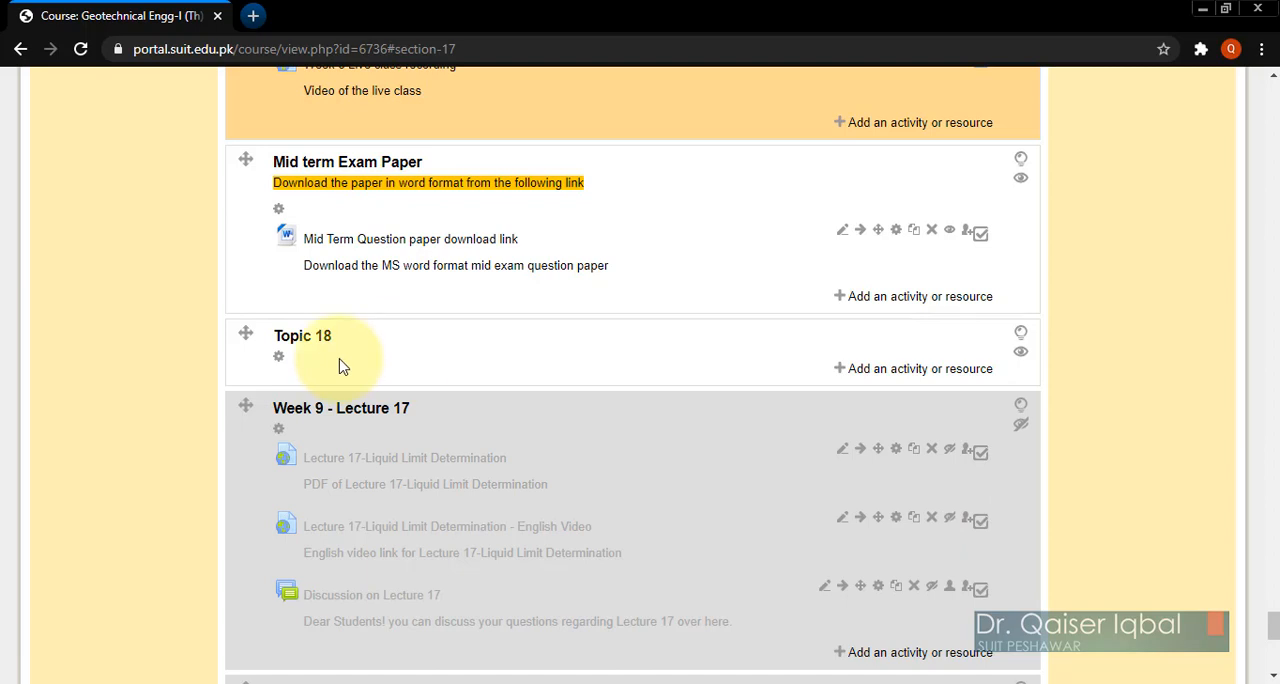
Step: Replace the Topic 18 section's default name with "Mid Term exam submission link" and save the section
click(280, 362)
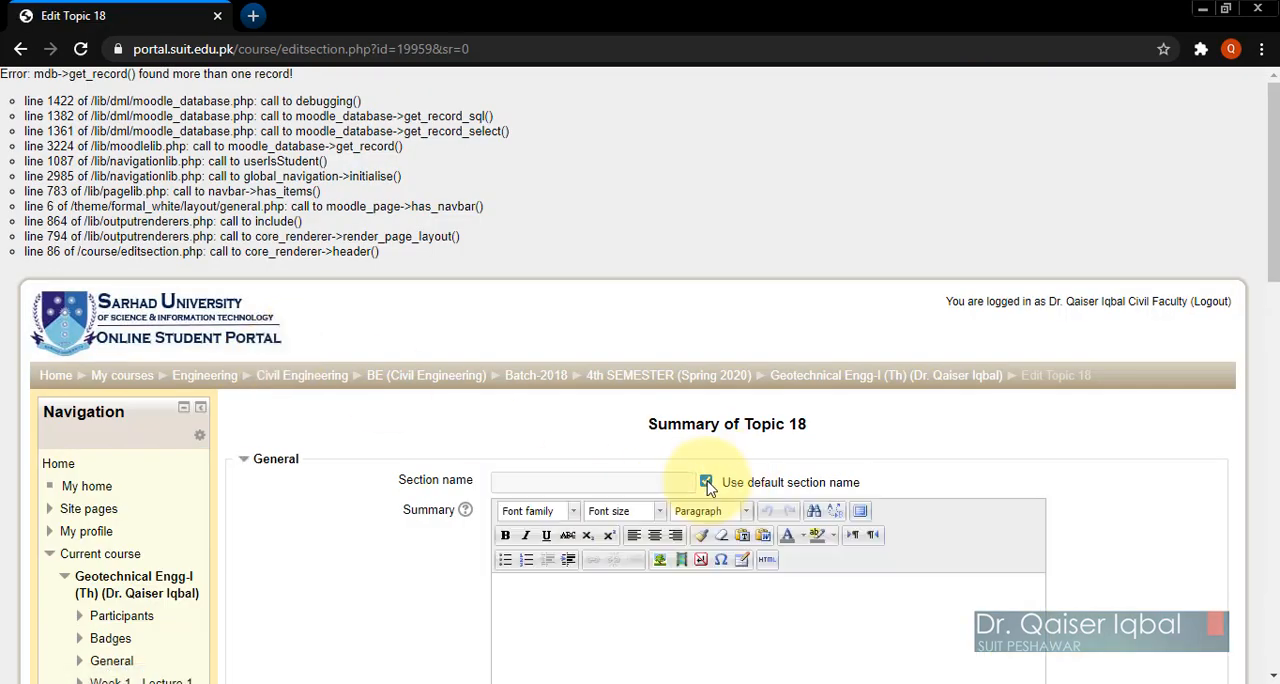
click(707, 483)
click(627, 481)
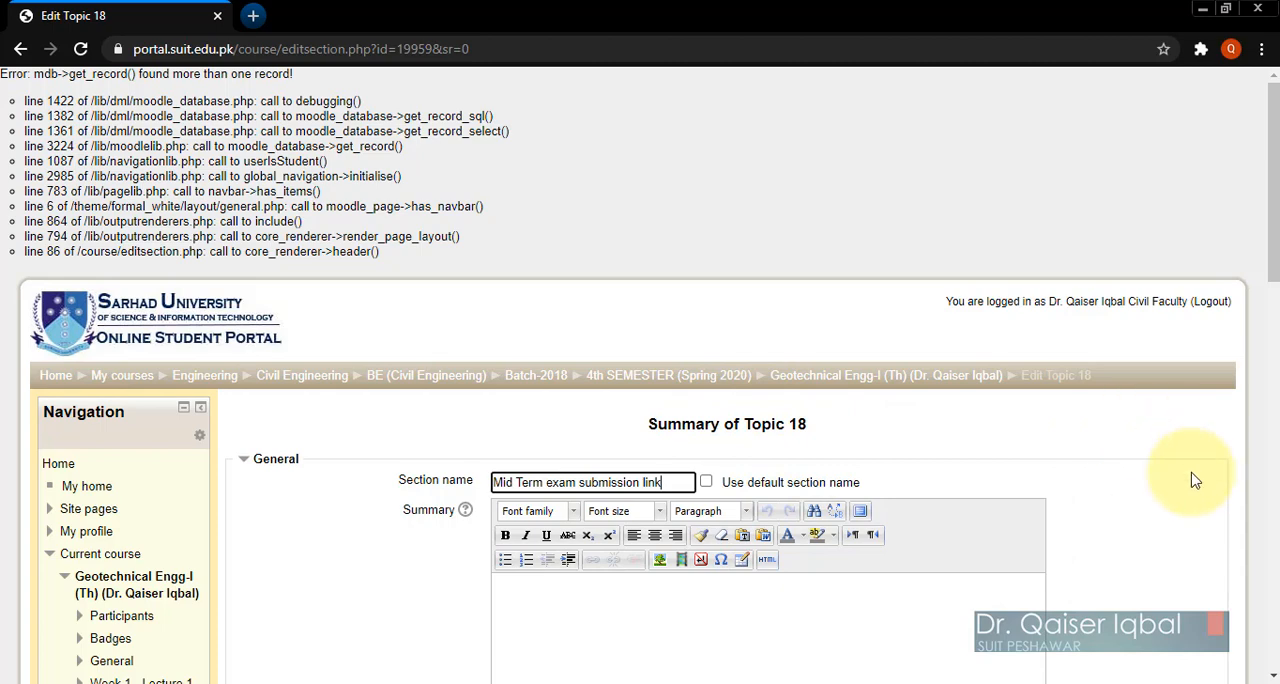
scroll(1195, 480, down, 1)
scroll(1195, 480, down, 1)
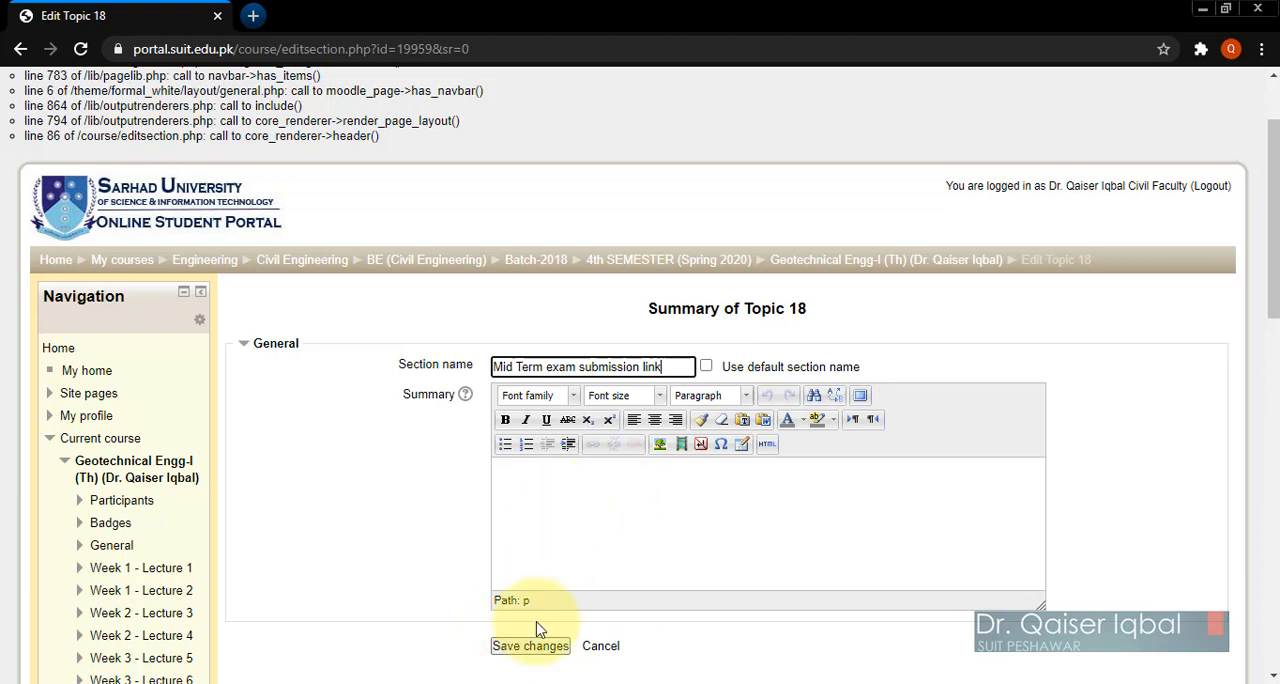
click(518, 652)
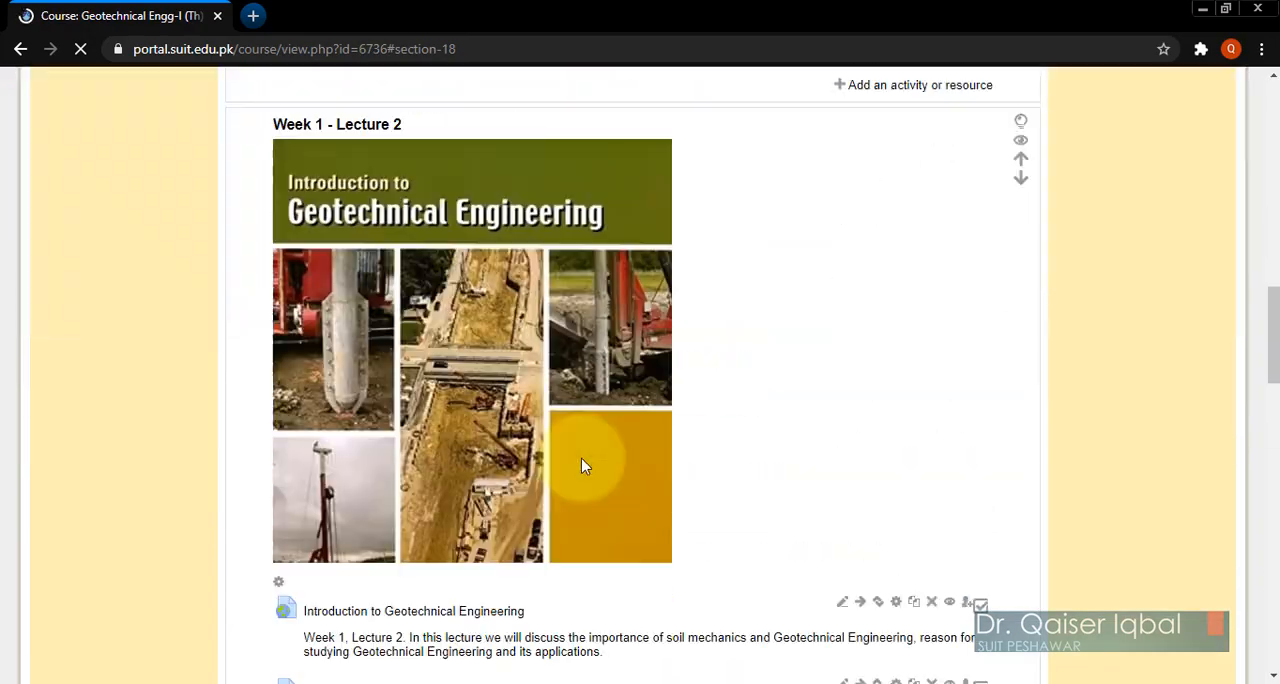
scroll(585, 466, down, 20)
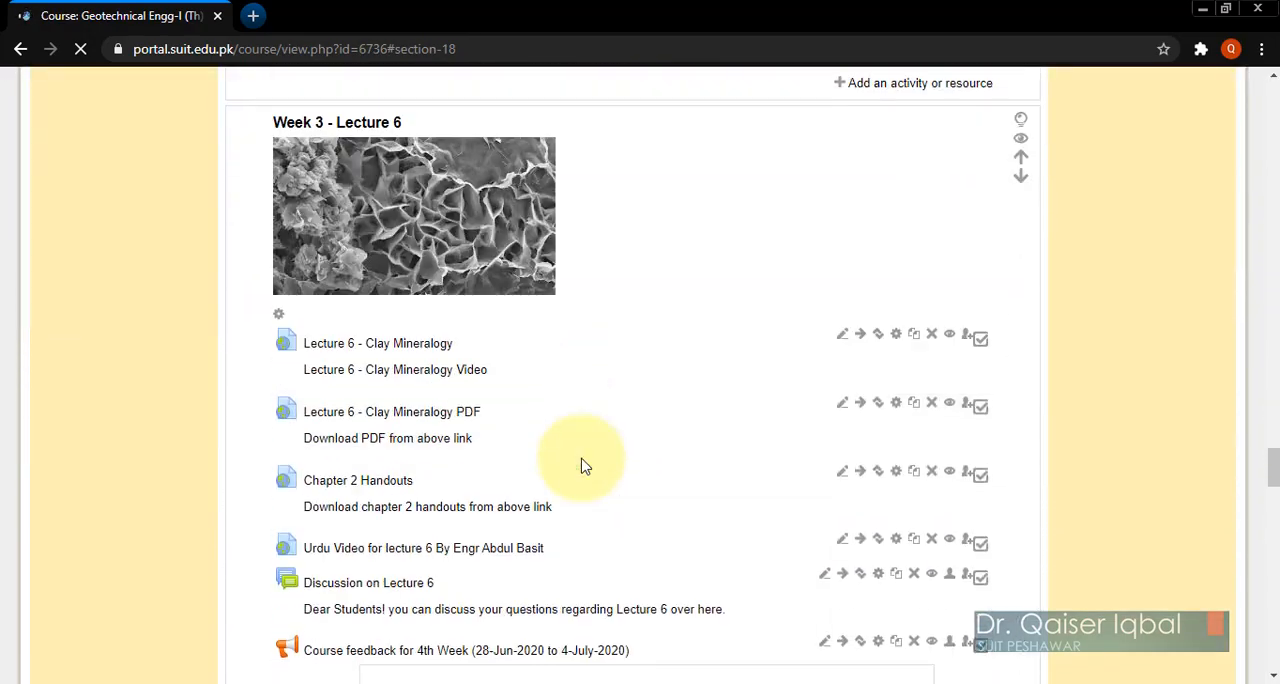
scroll(585, 466, down, 20)
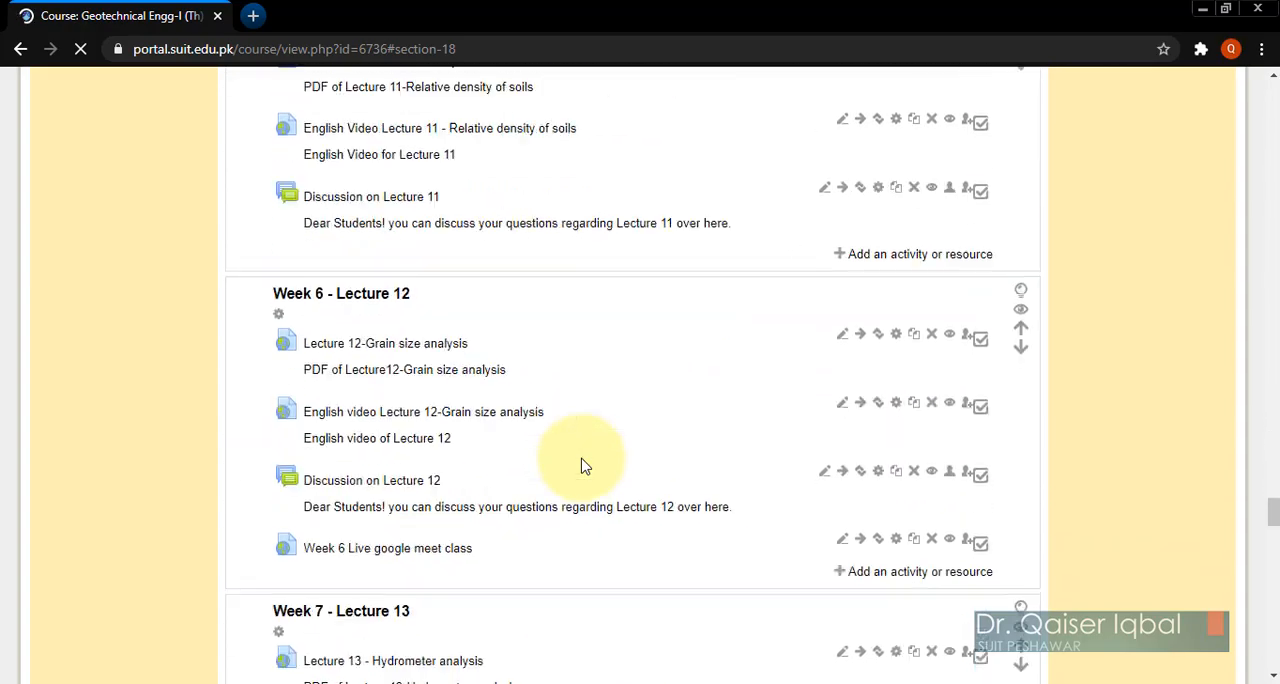
scroll(585, 466, down, 20)
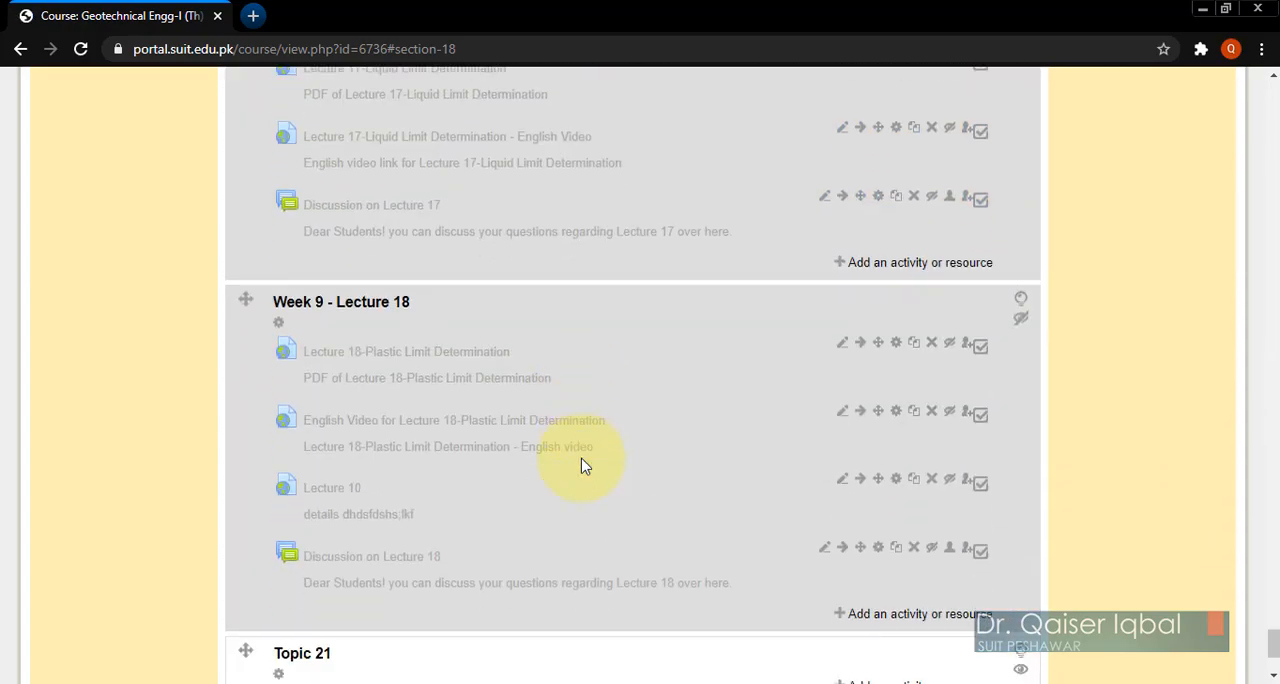
Step: Add an Assignment activity to the "Mid Term exam submission link" section
scroll(585, 466, up, 4)
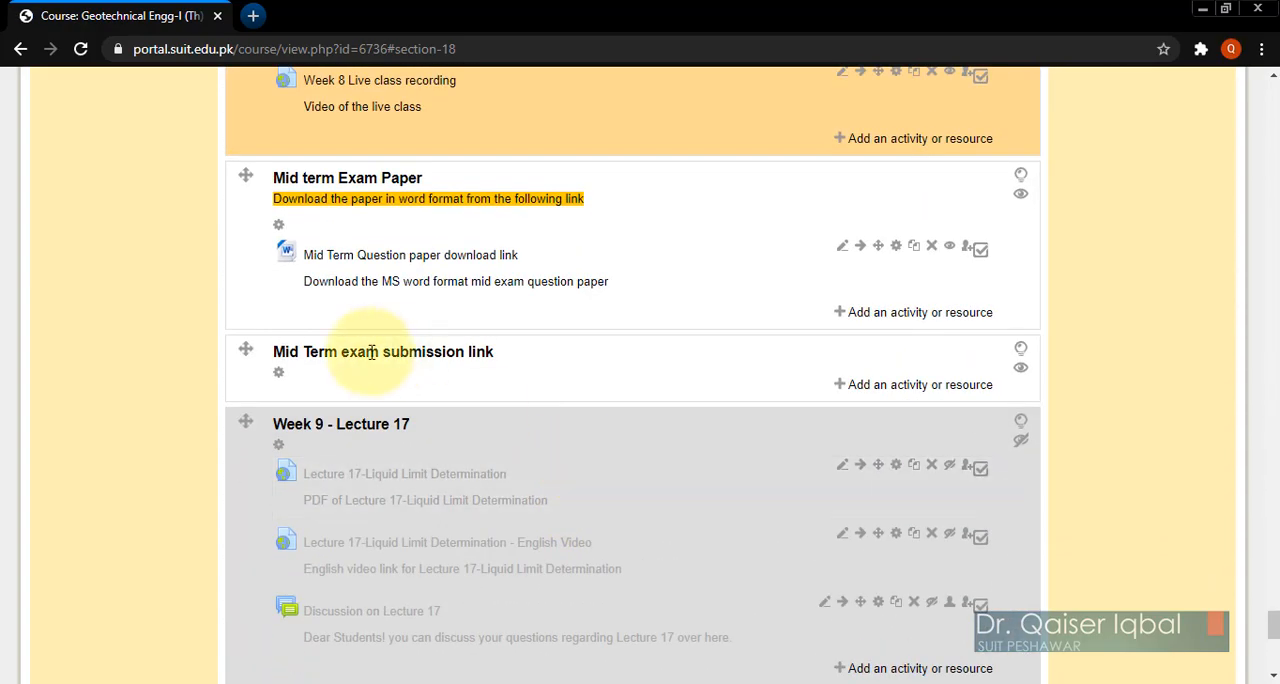
click(918, 388)
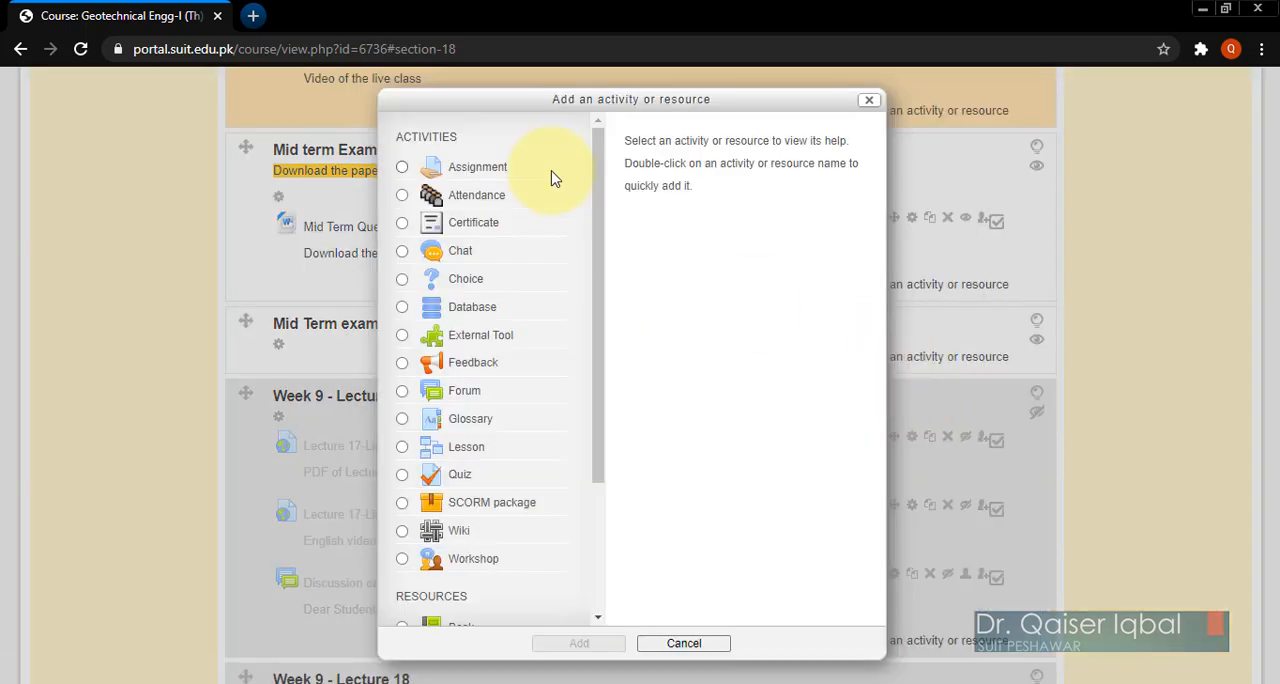
click(402, 168)
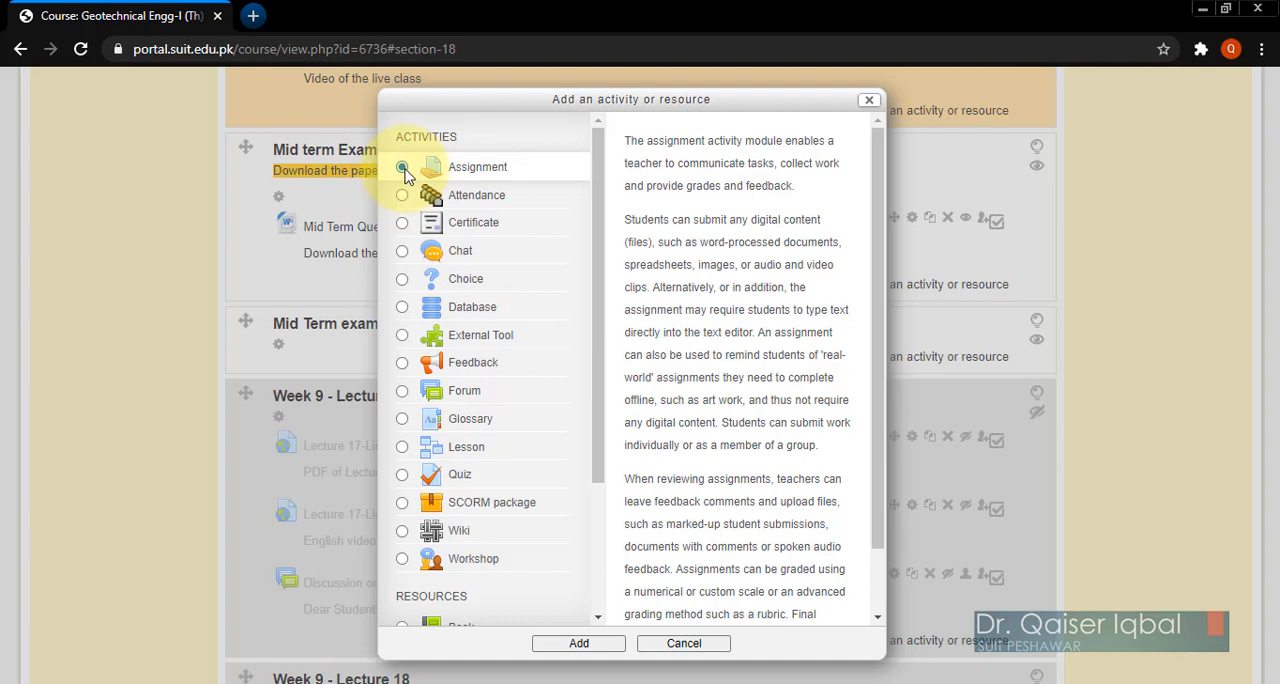
click(403, 170)
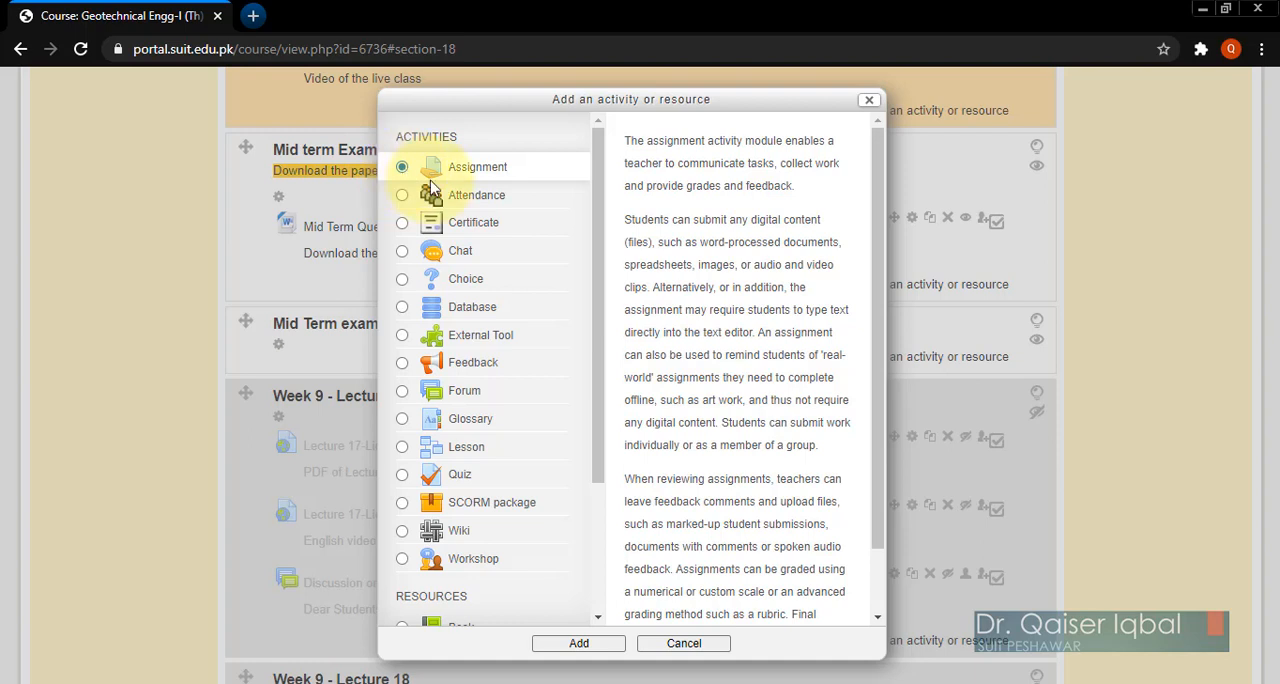
click(580, 644)
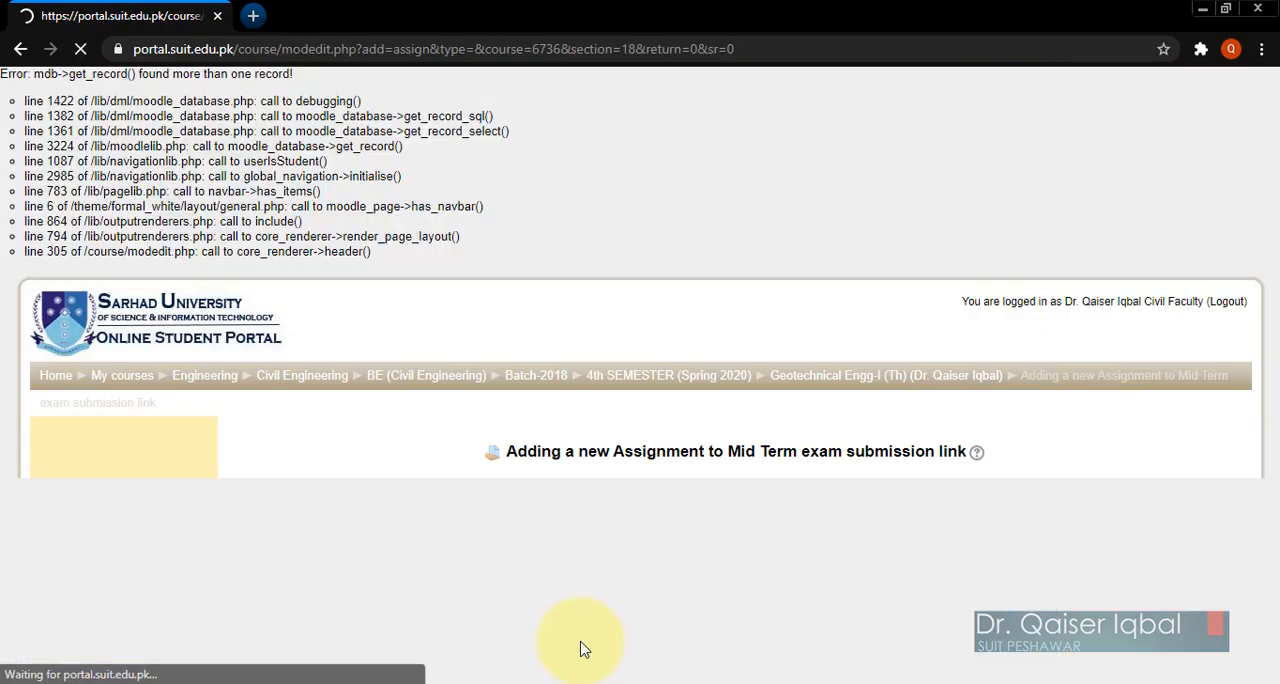
Step: Name the assignment "Mid Term exam - Geotechnical Engineering"
scroll(366, 538, down, 2)
scroll(366, 538, down, 1)
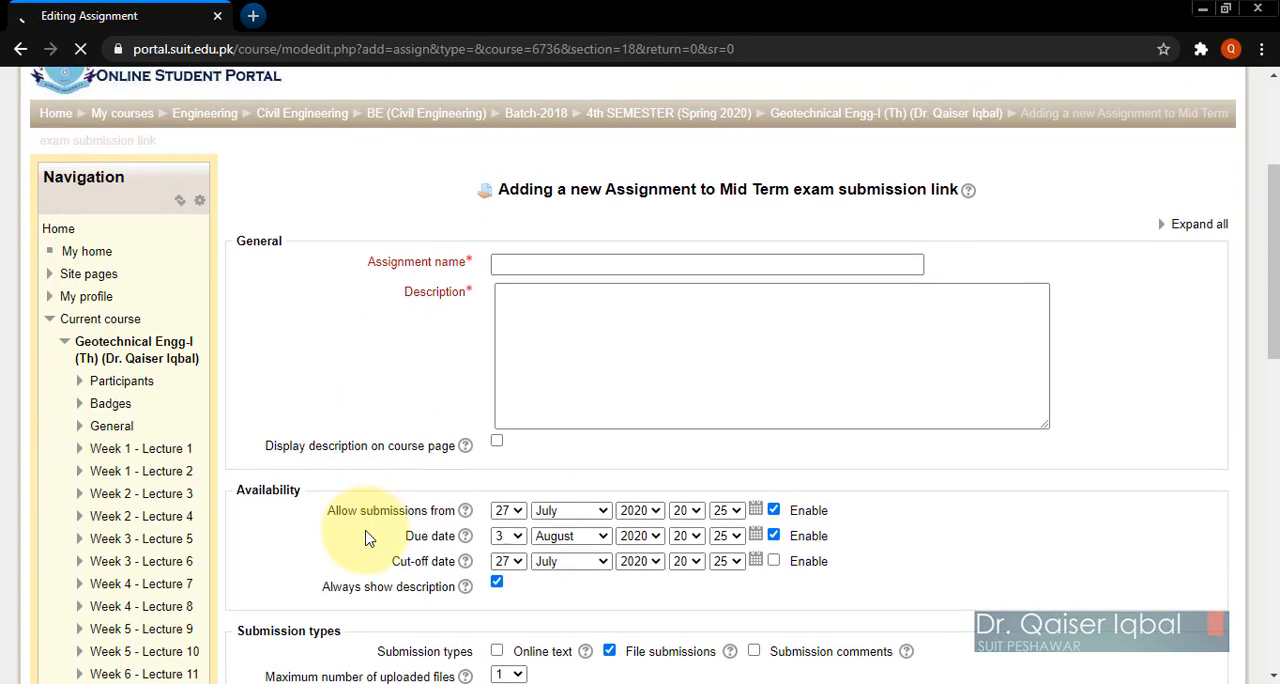
click(515, 262)
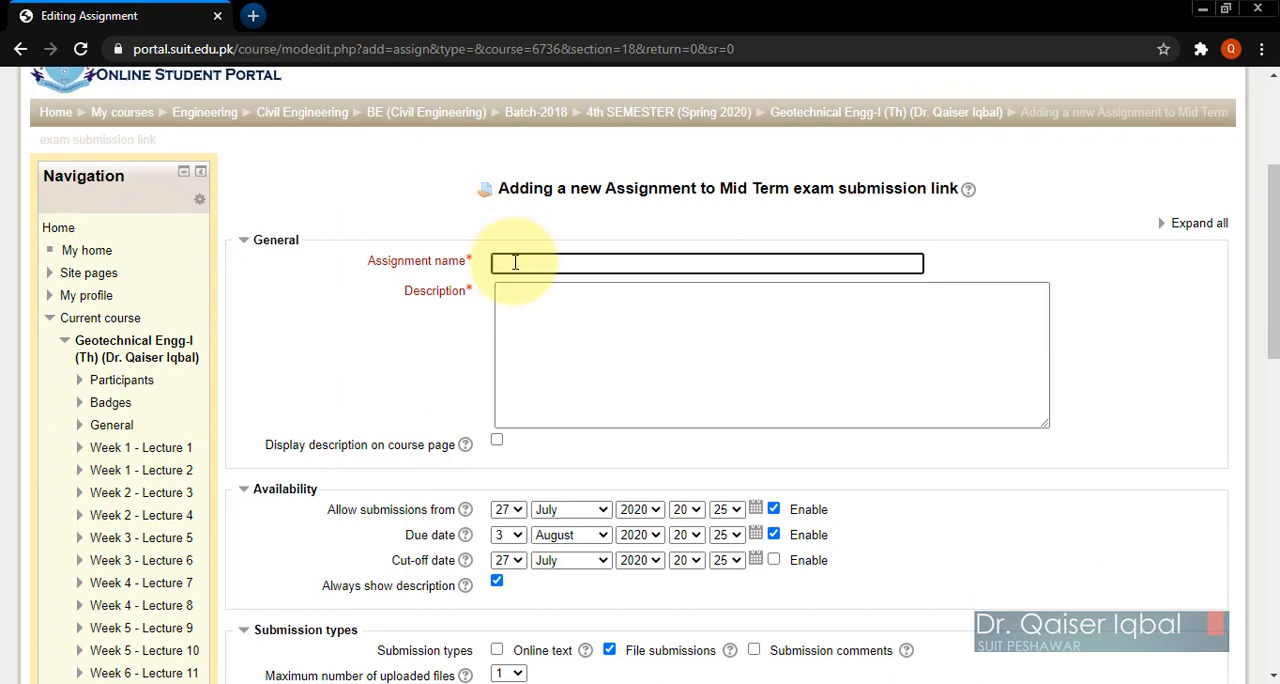
text(Mid Te)
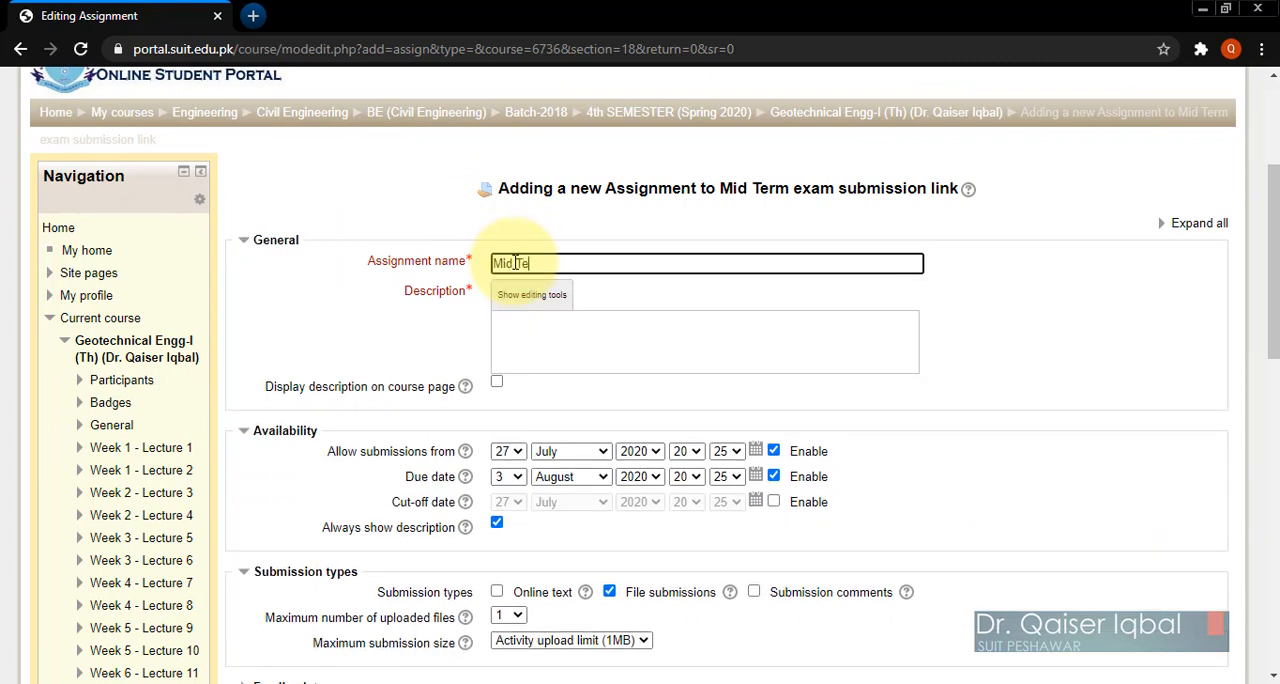
text(rm exam)
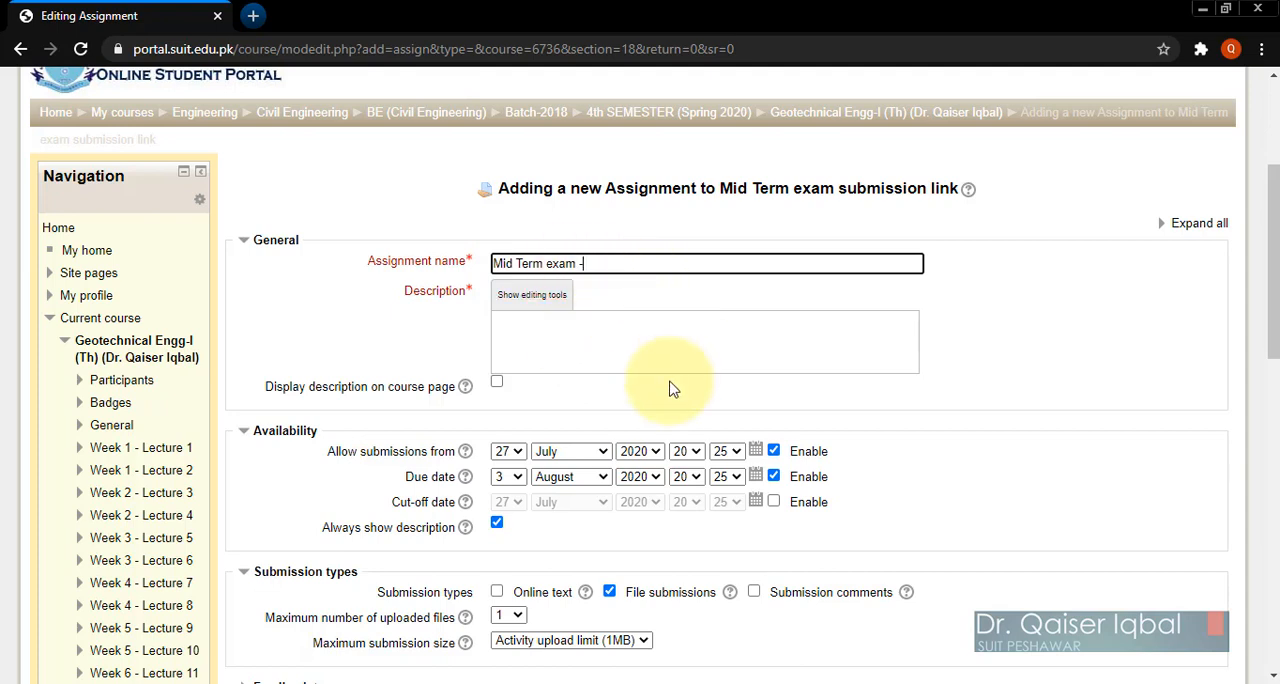
text( - Geotechnical E)
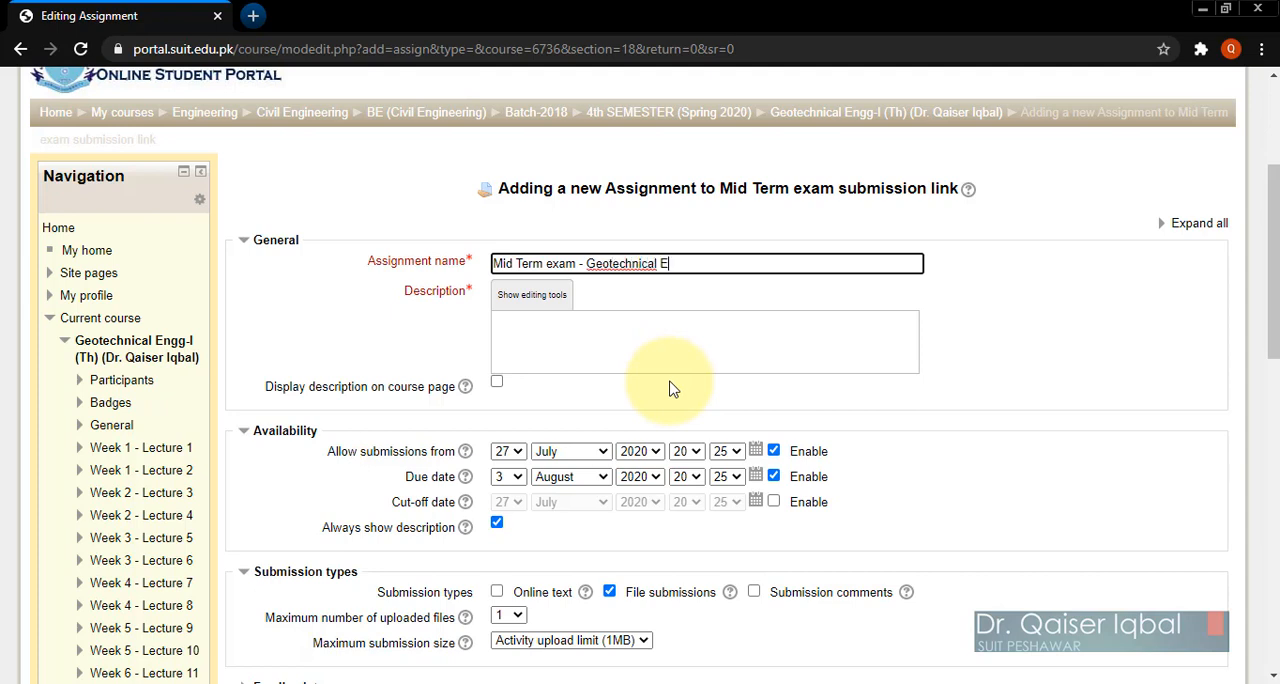
text(ngineering)
Step: Copy the whole text of Instructions for students.docx in Word and paste it into the assignment's description in the browser
click(531, 328)
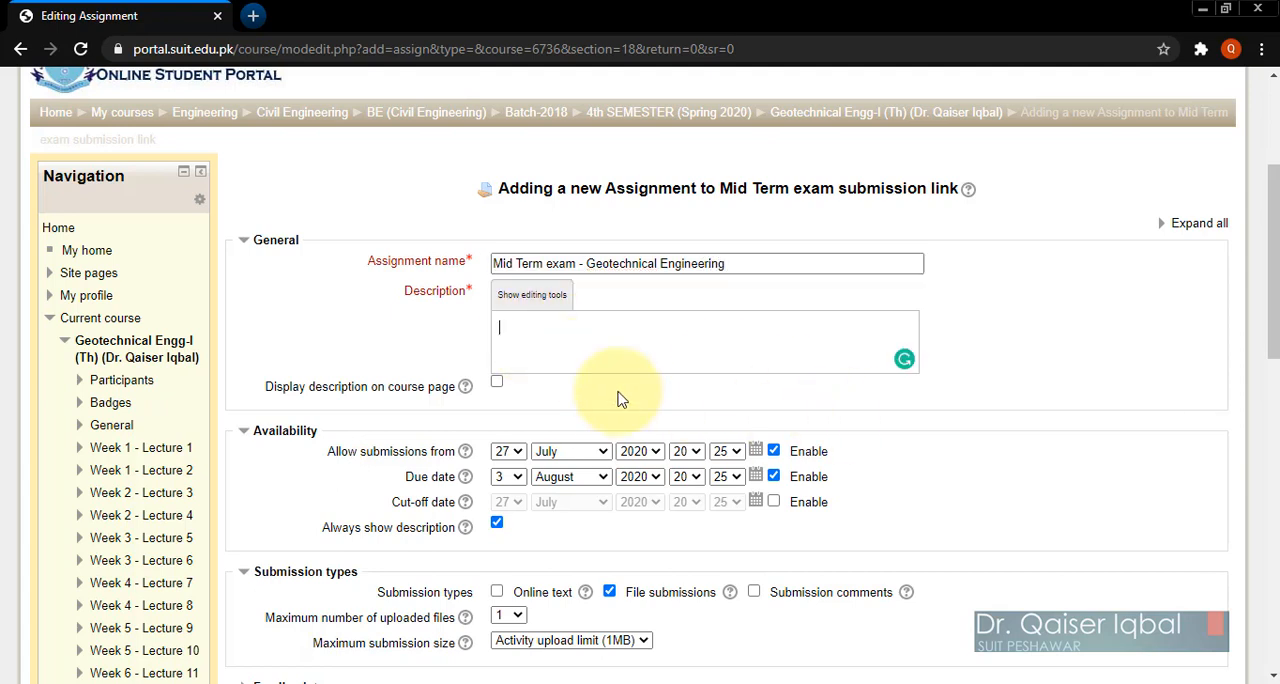
mouse_move(255, 683)
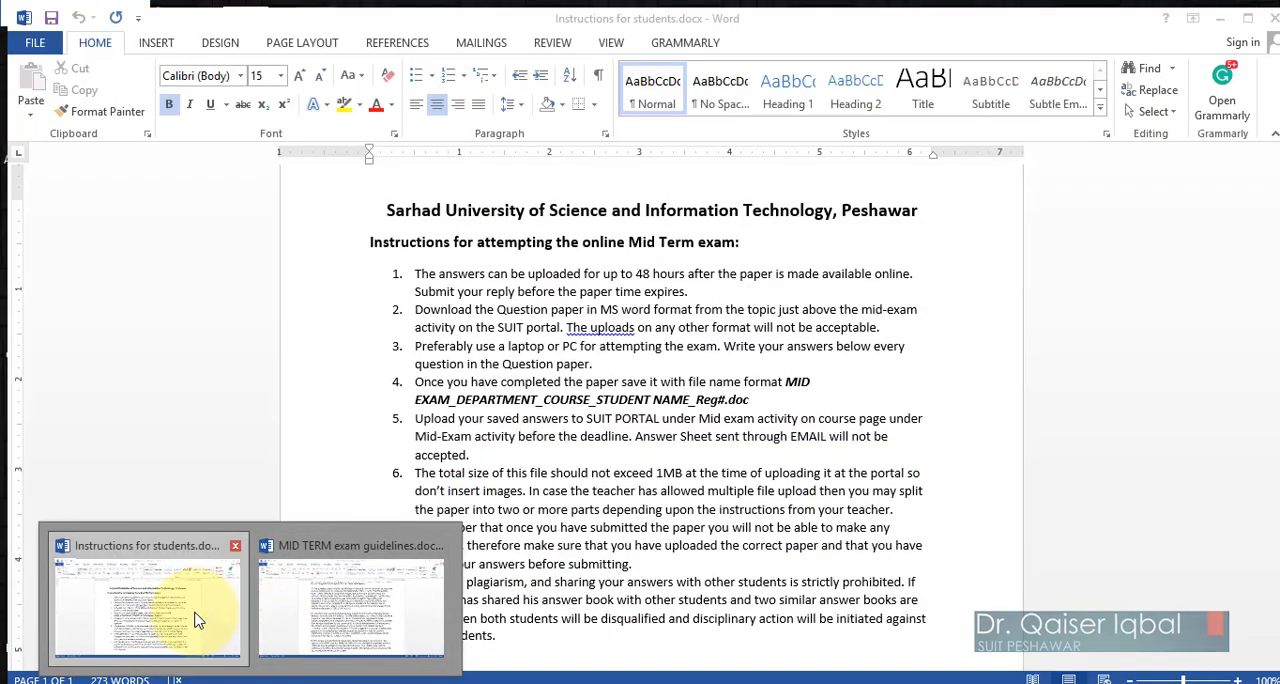
click(194, 623)
drag(378, 202, 501, 632)
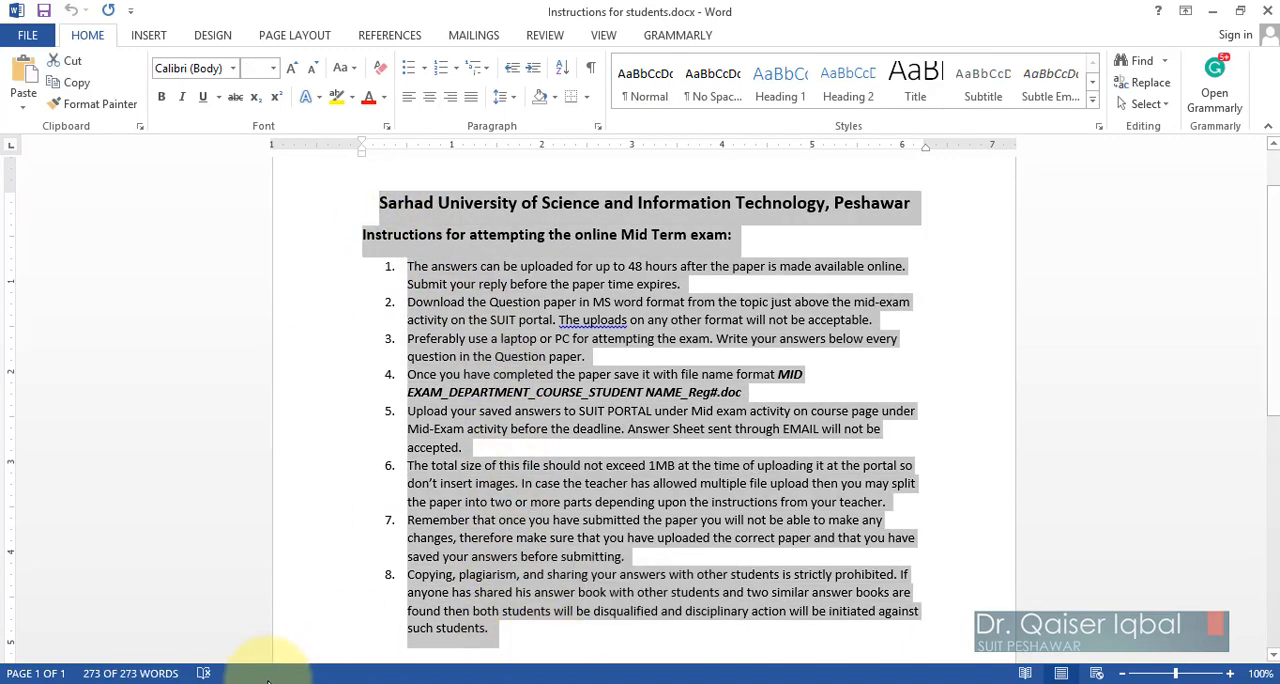
right_click(470, 478)
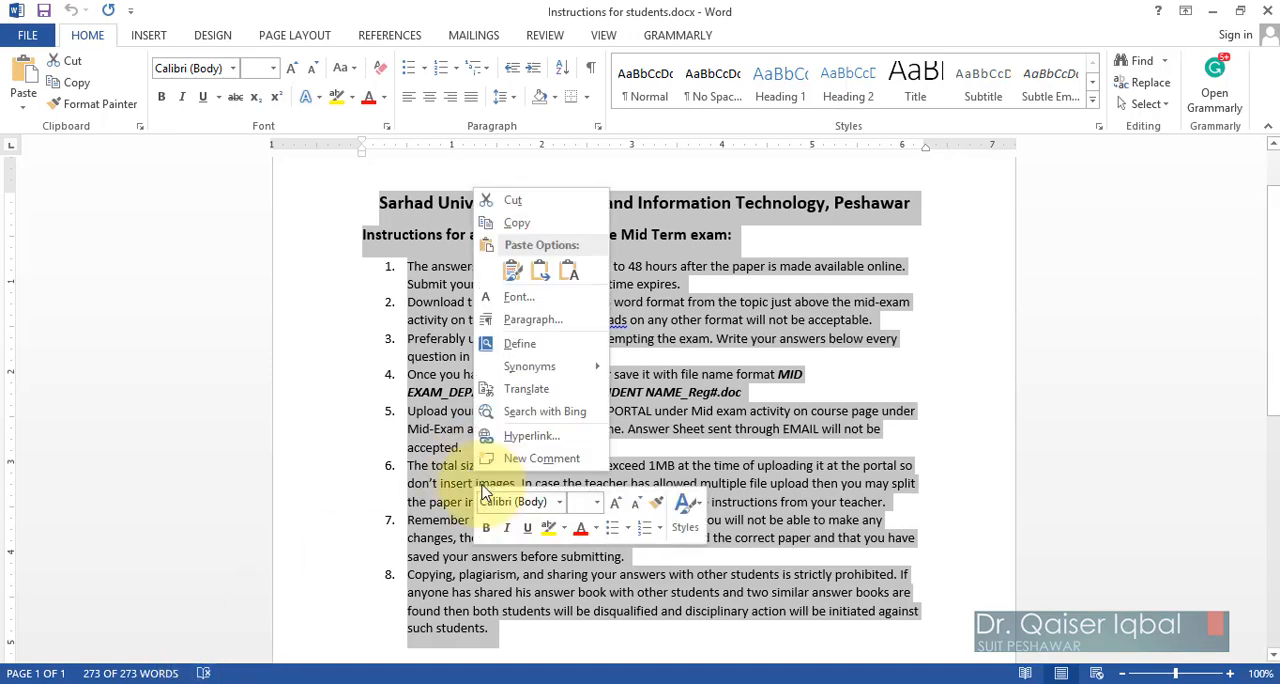
click(522, 224)
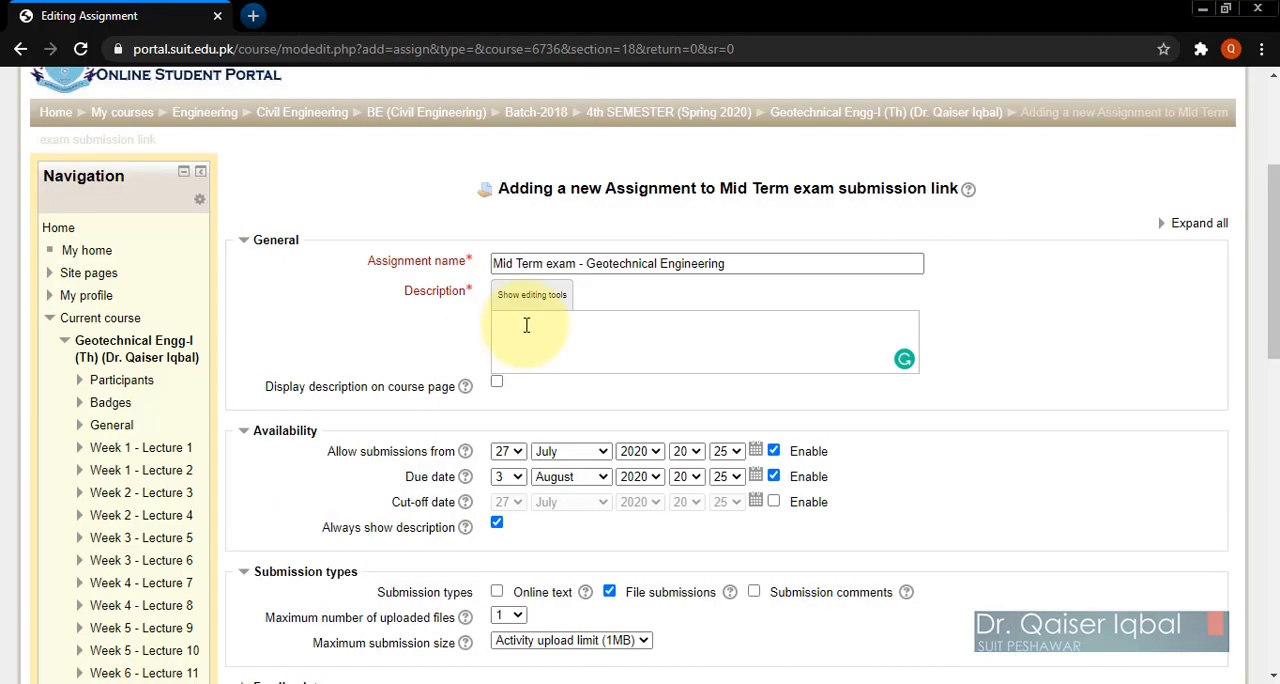
key(ctrl+v)
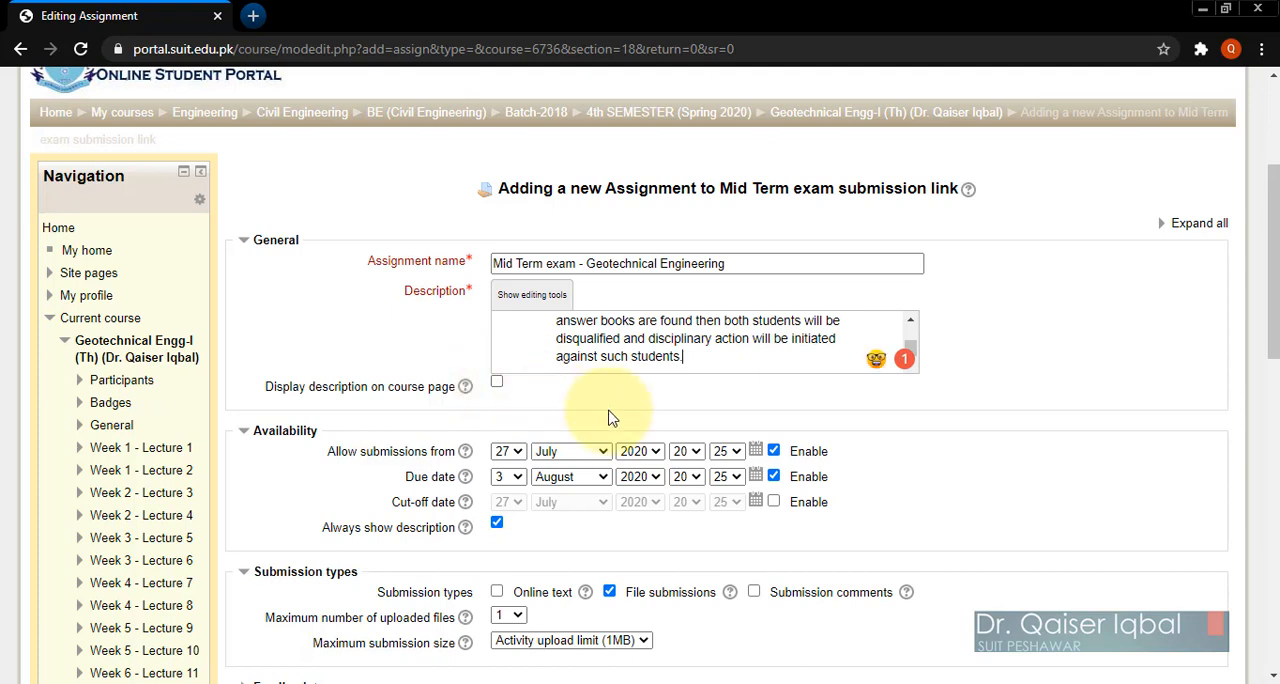
Step: Enable displaying the description on the course page, expand all settings sections, and review the pasted instructions
click(498, 382)
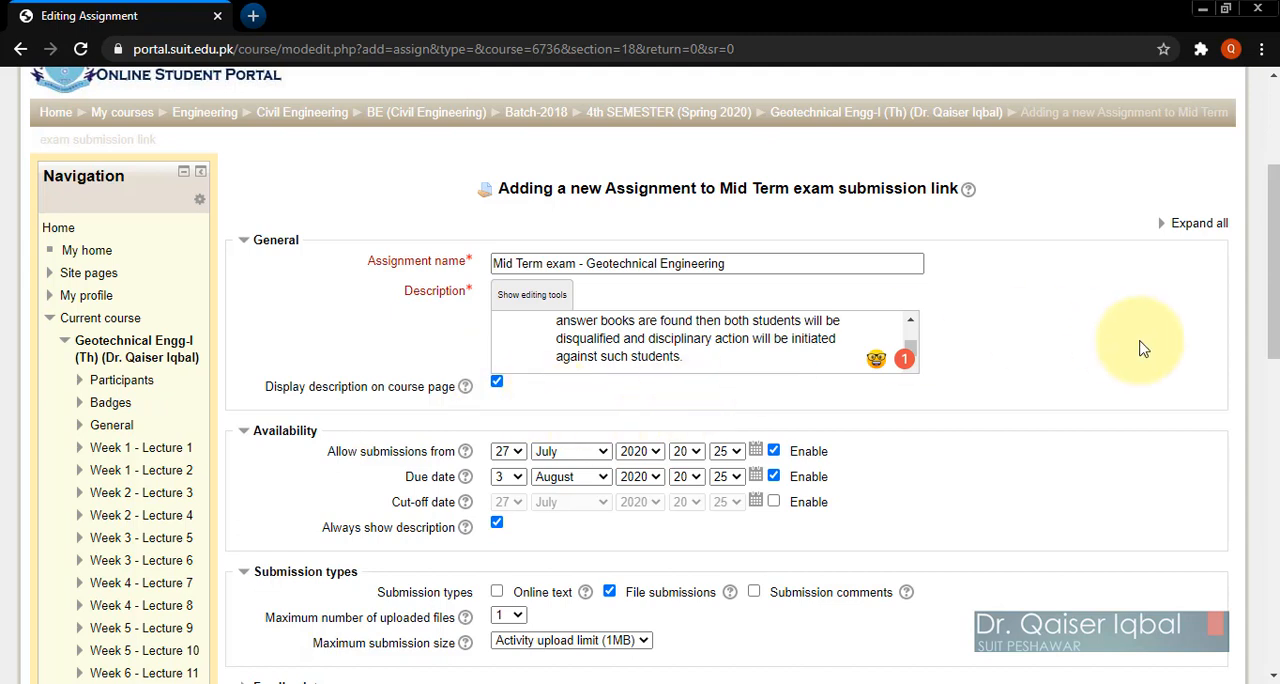
click(1200, 224)
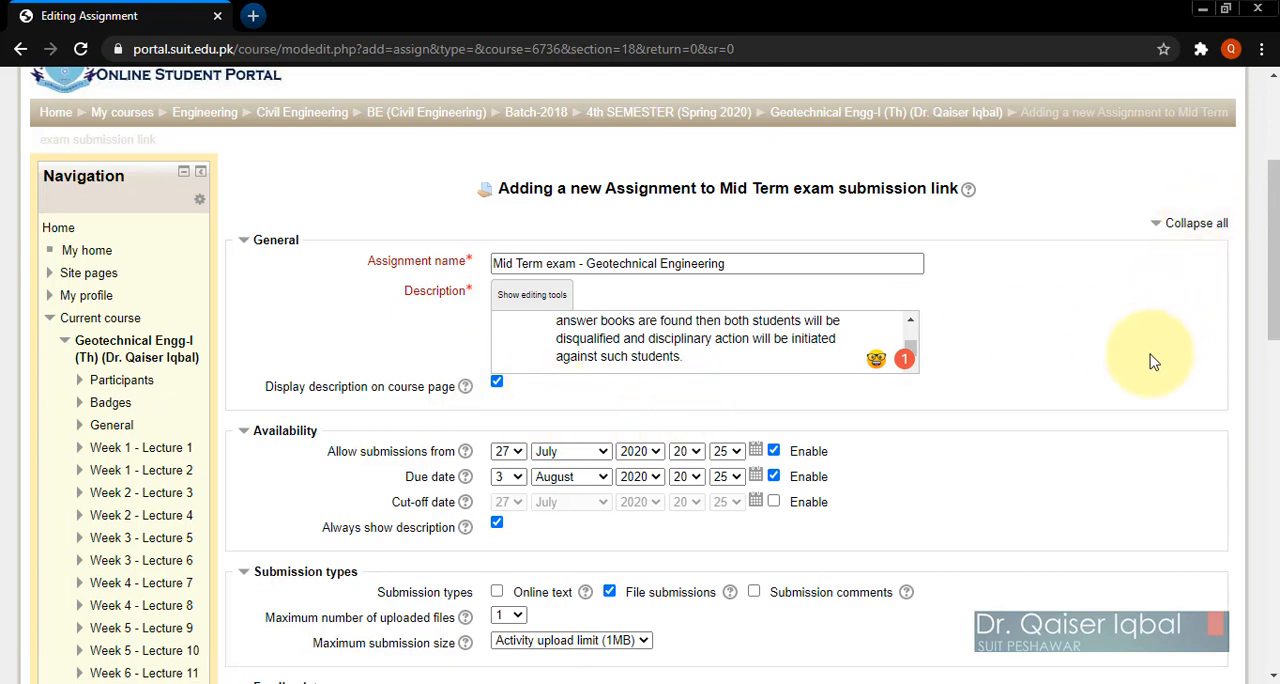
scroll(1148, 451, down, 2)
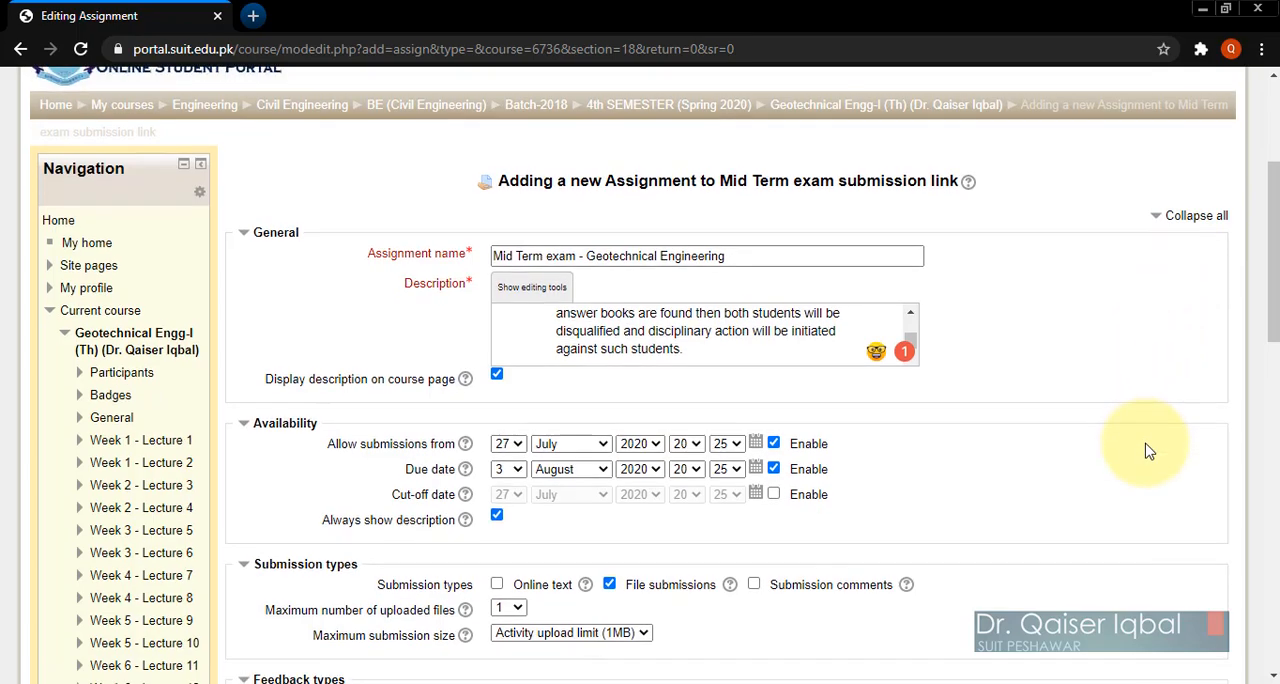
scroll(1148, 451, up, 1)
scroll(1146, 447, up, 1)
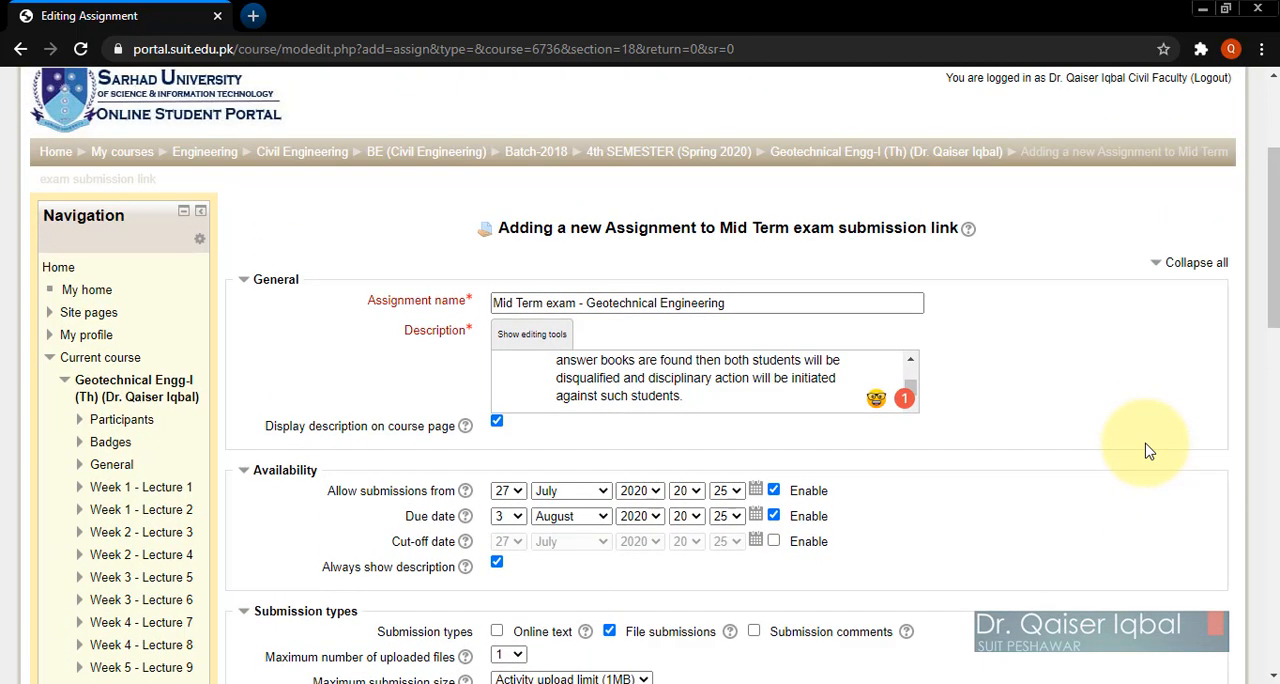
scroll(714, 378, up, 6)
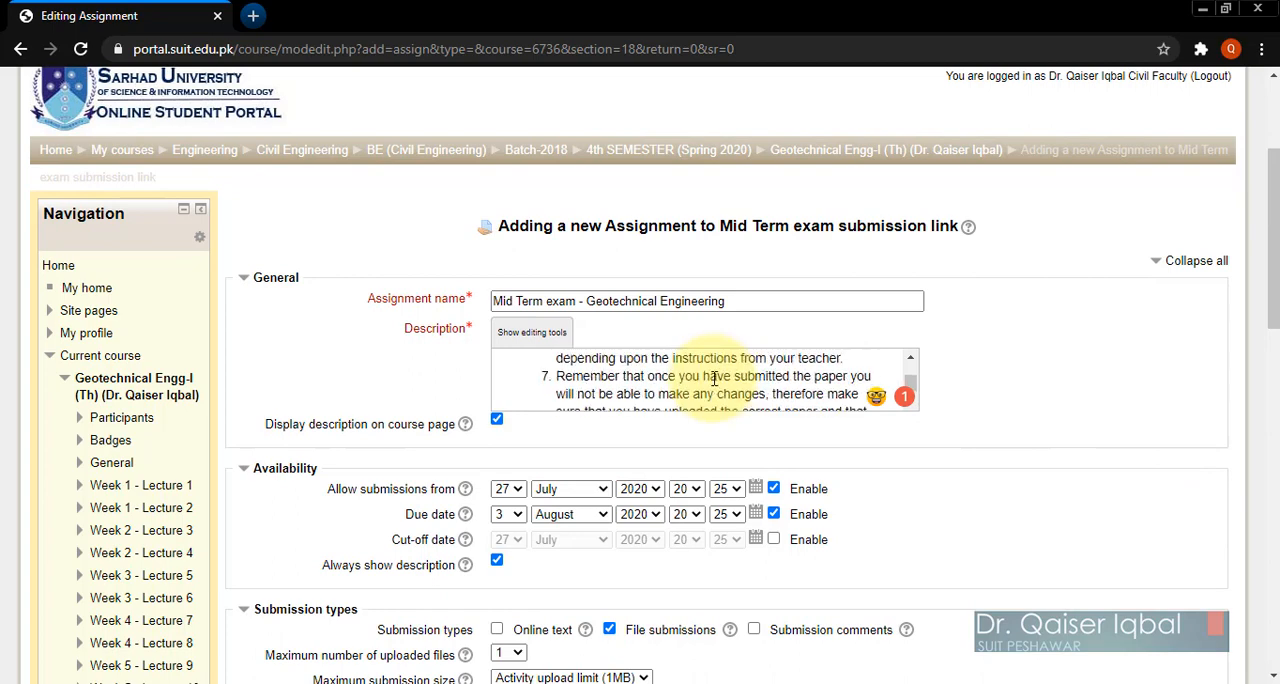
scroll(714, 378, up, 5)
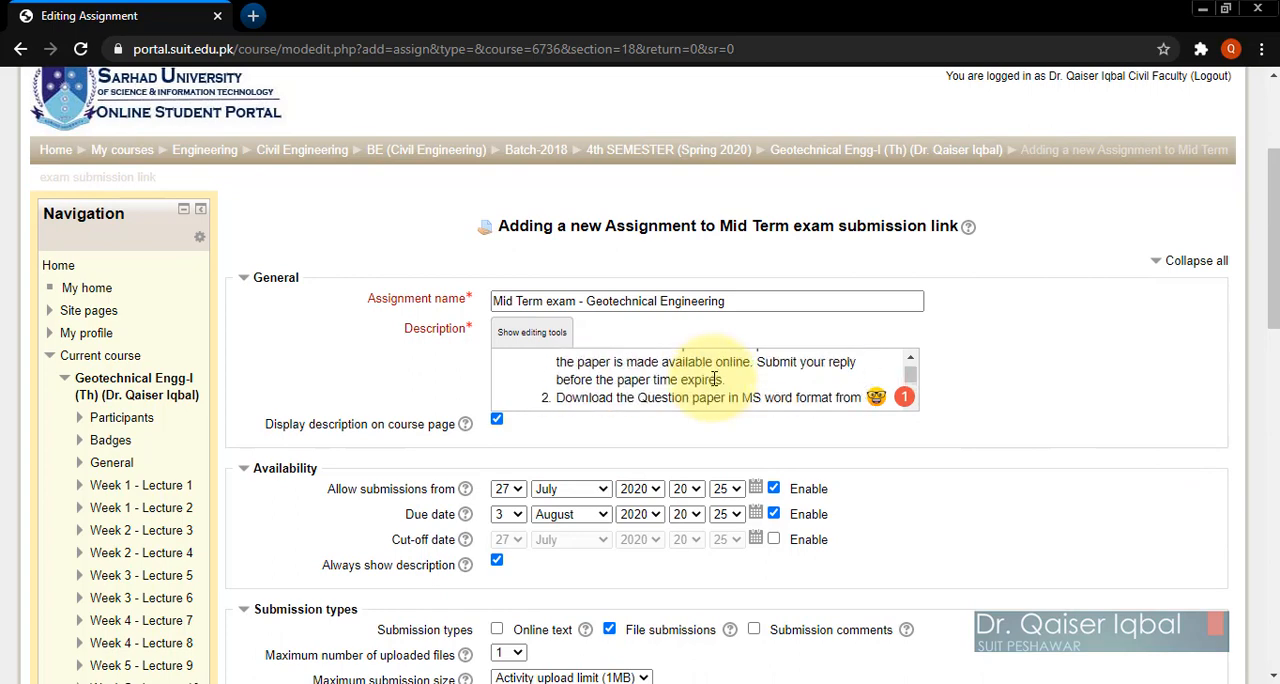
Step: Set the assignment to allow submissions from 5 August 2020 at 09:00
scroll(1028, 477, down, 3)
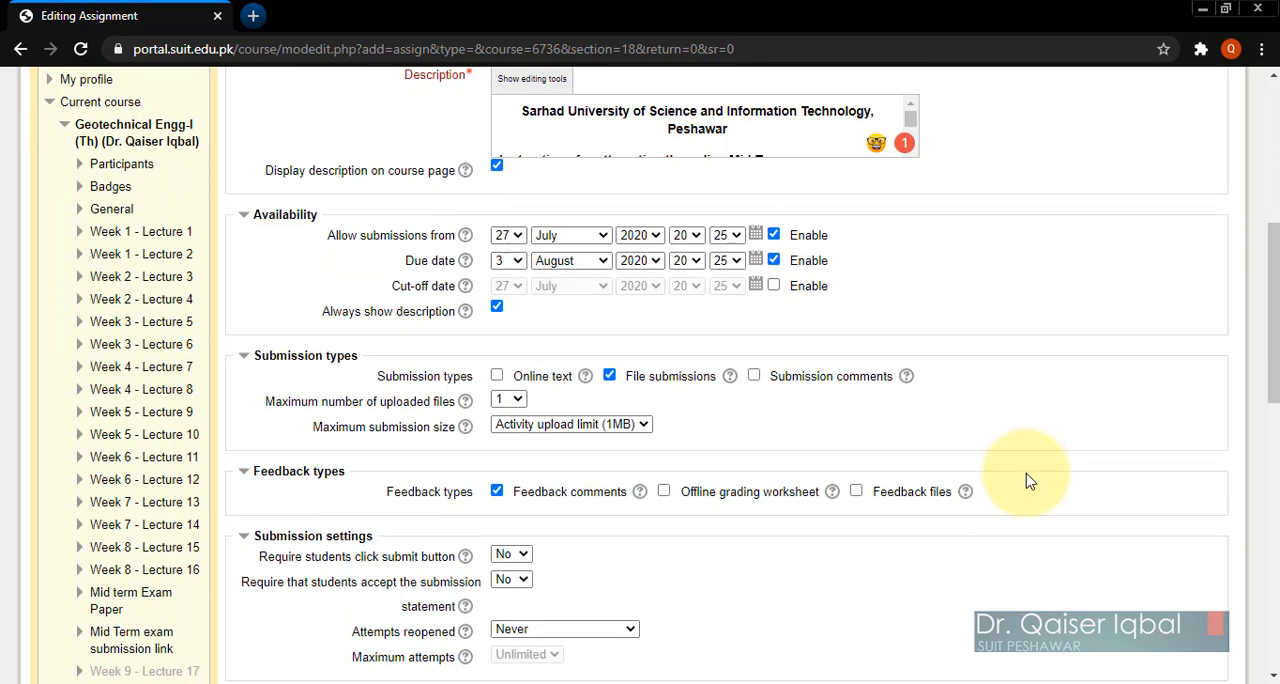
click(512, 237)
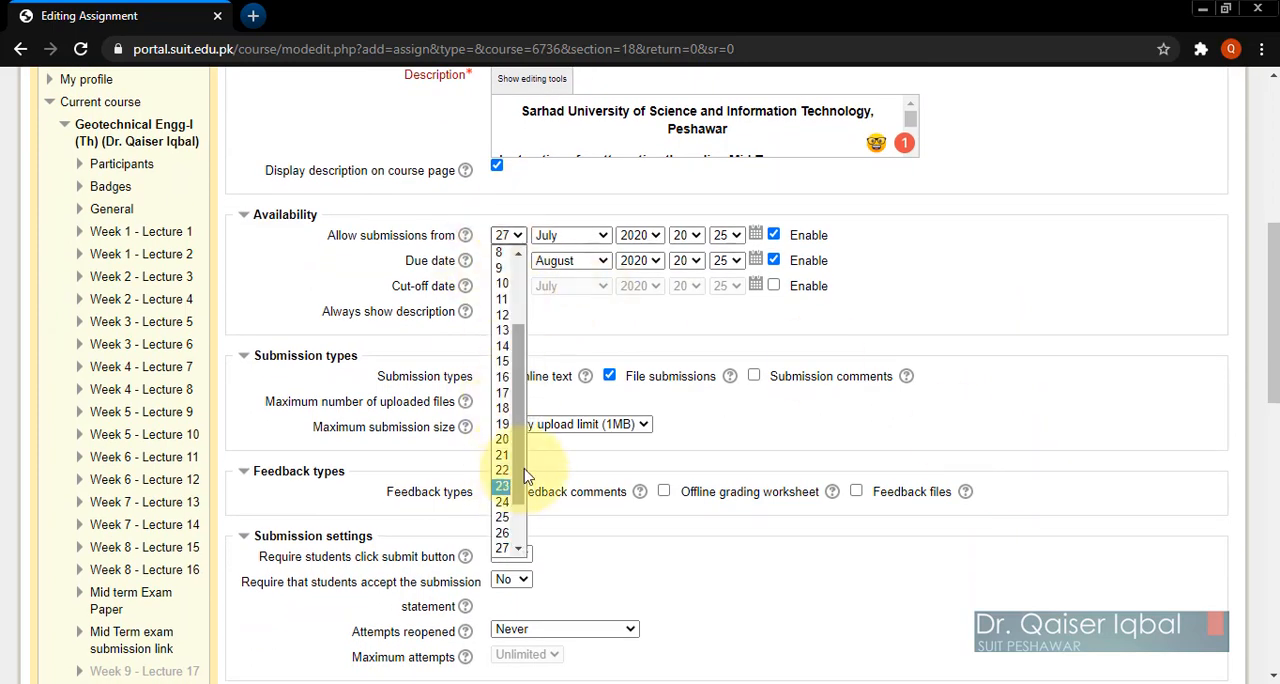
scroll(525, 505, down, 1)
drag(521, 516, 525, 398)
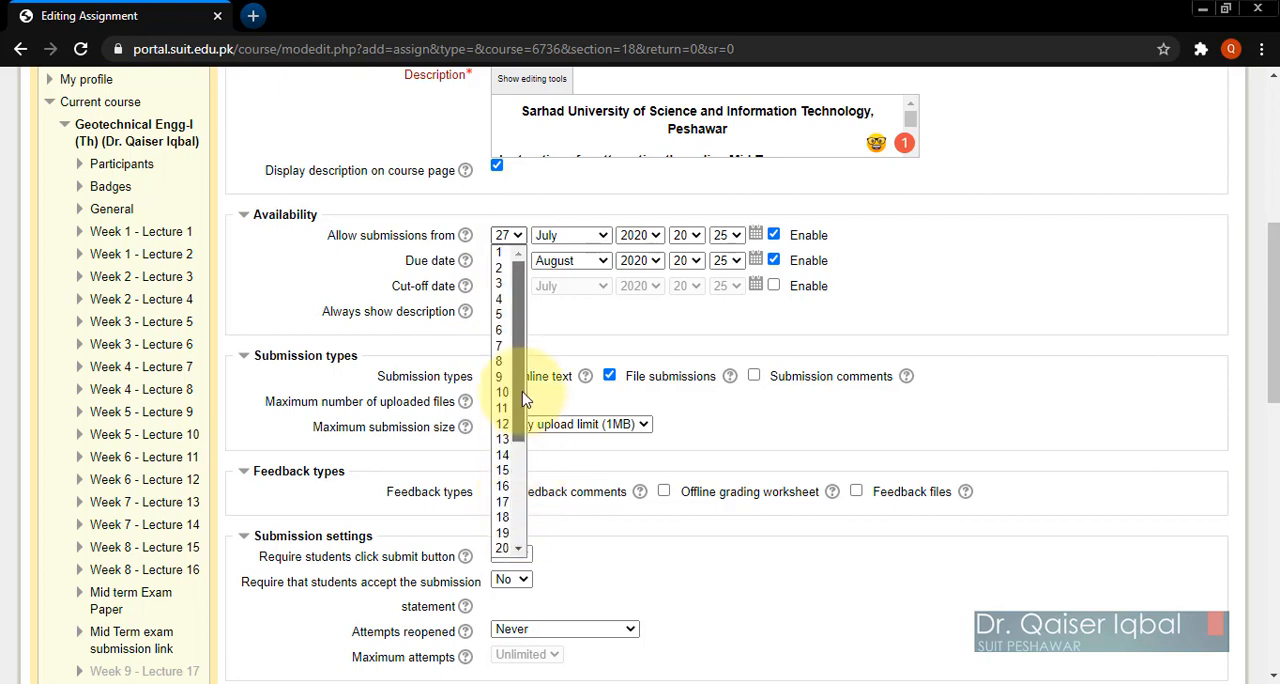
click(500, 314)
click(565, 237)
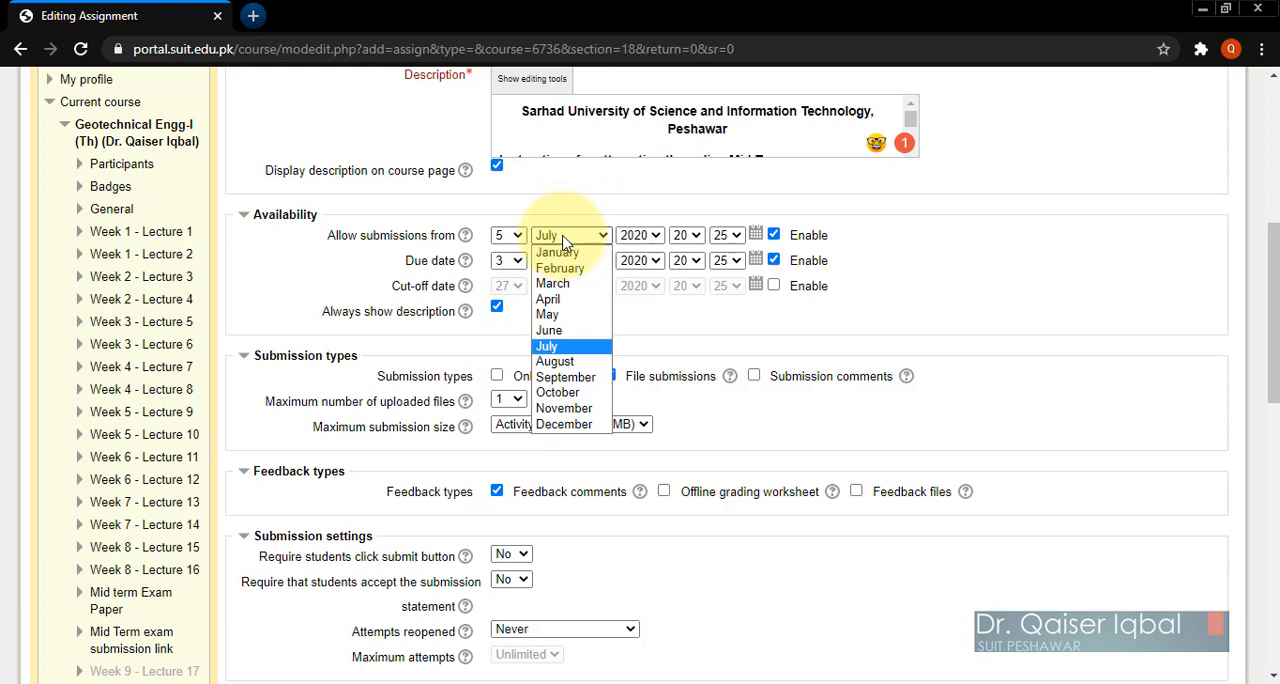
click(572, 366)
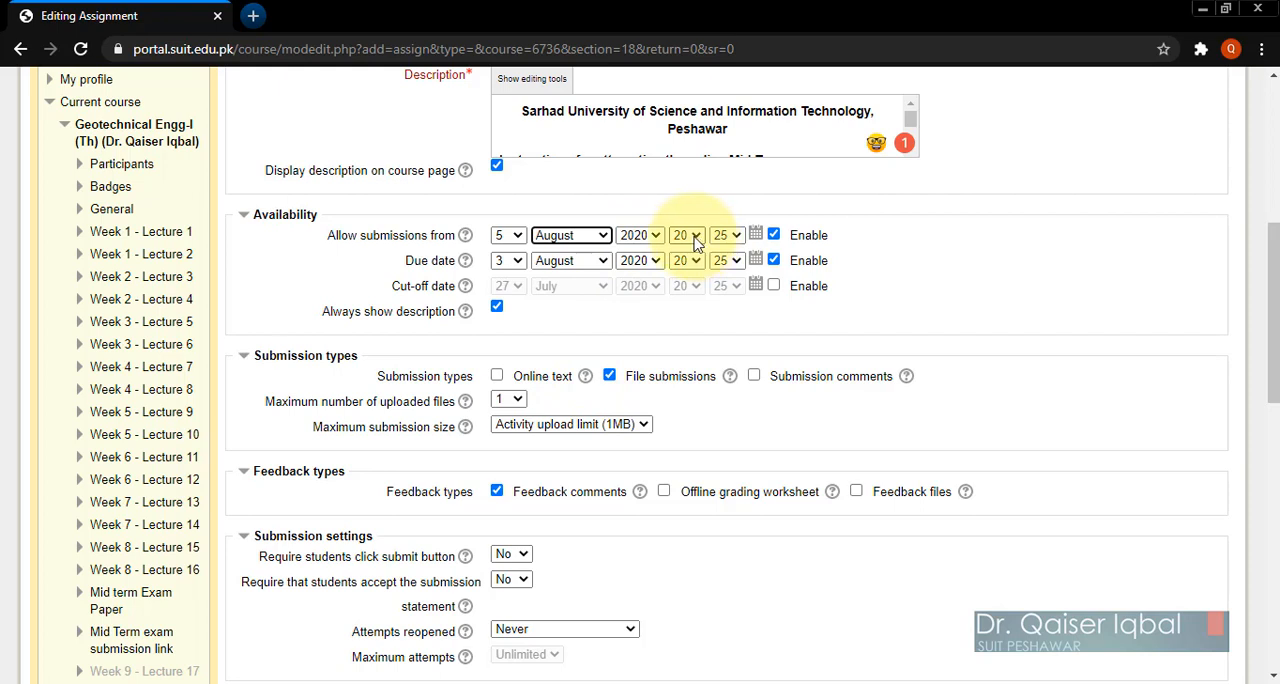
click(694, 236)
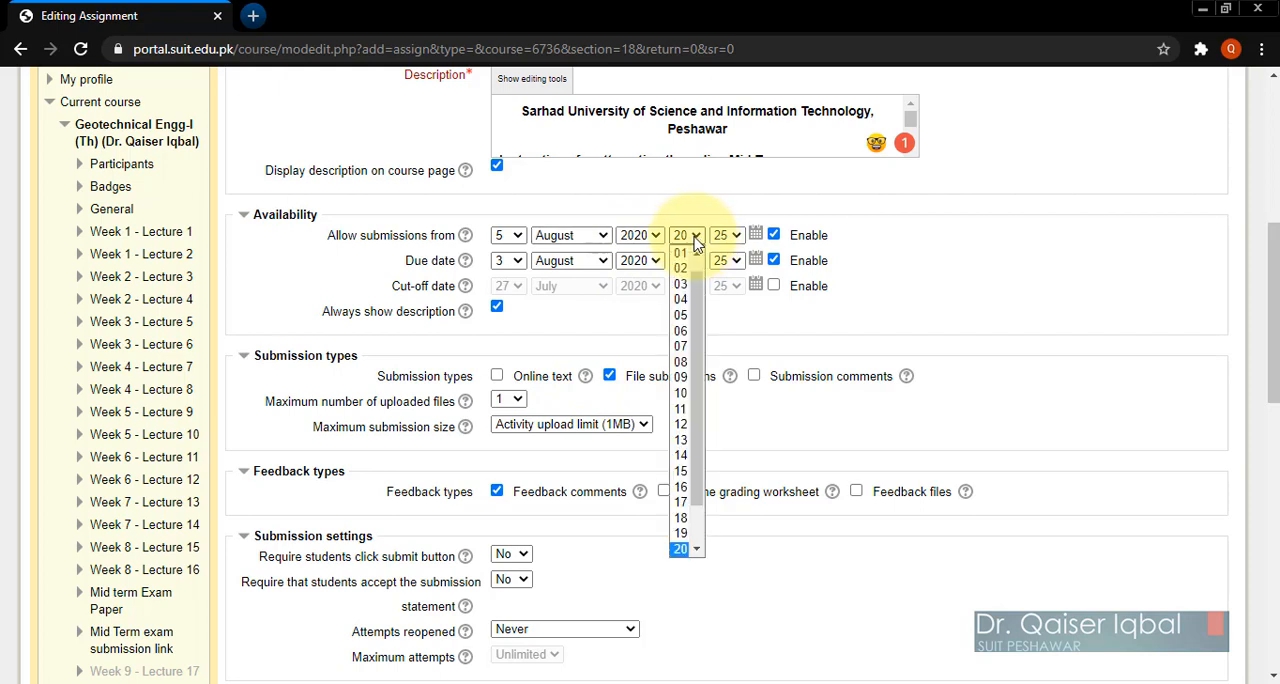
click(688, 377)
click(728, 235)
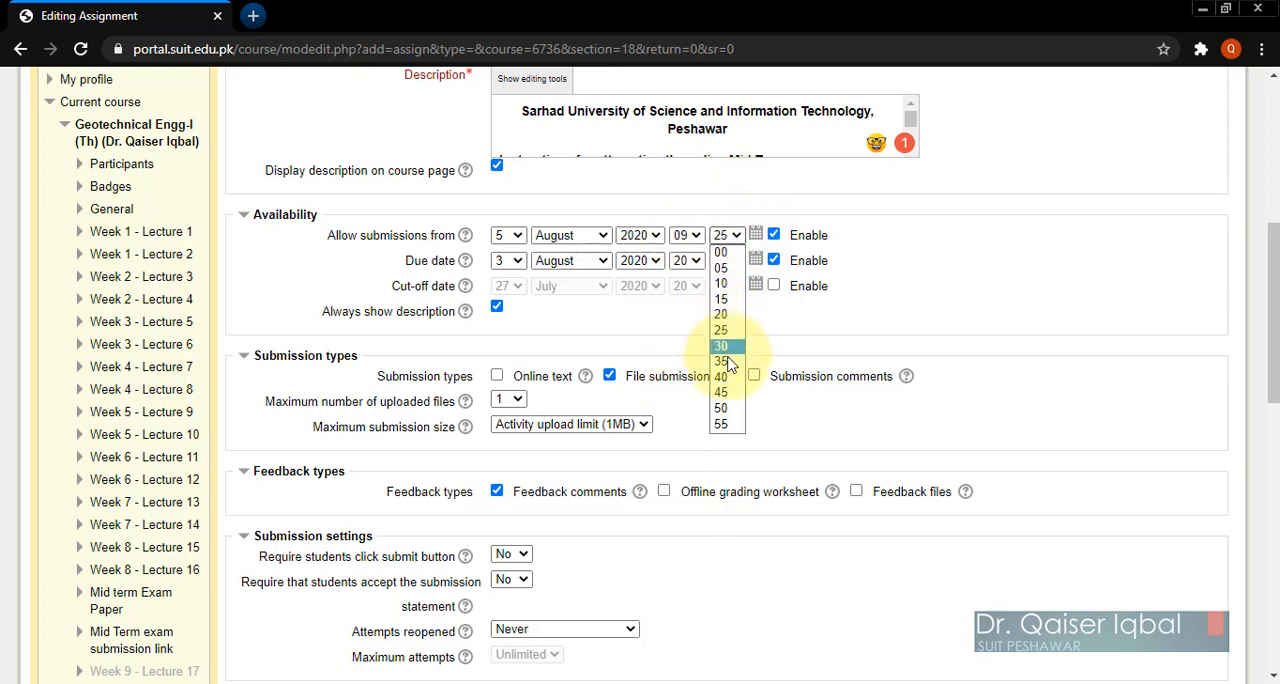
click(728, 254)
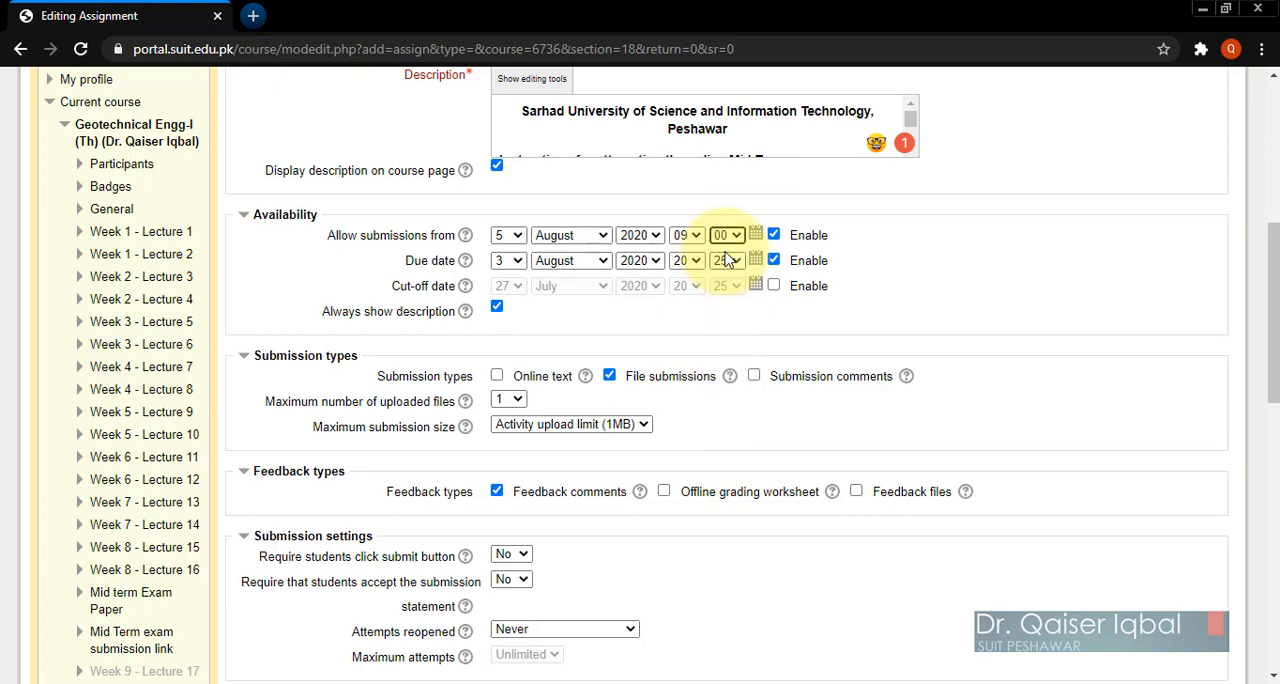
Step: Set the assignment's due date to 7 August 2020 at 09:00
click(509, 262)
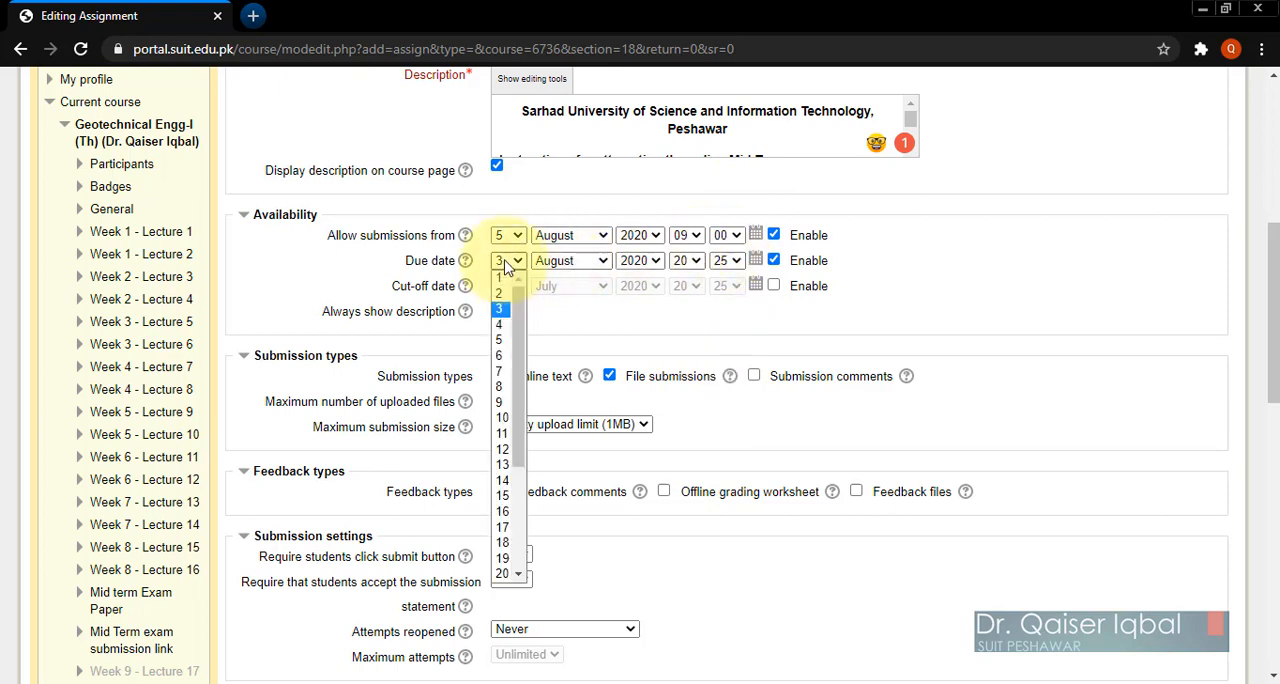
click(504, 373)
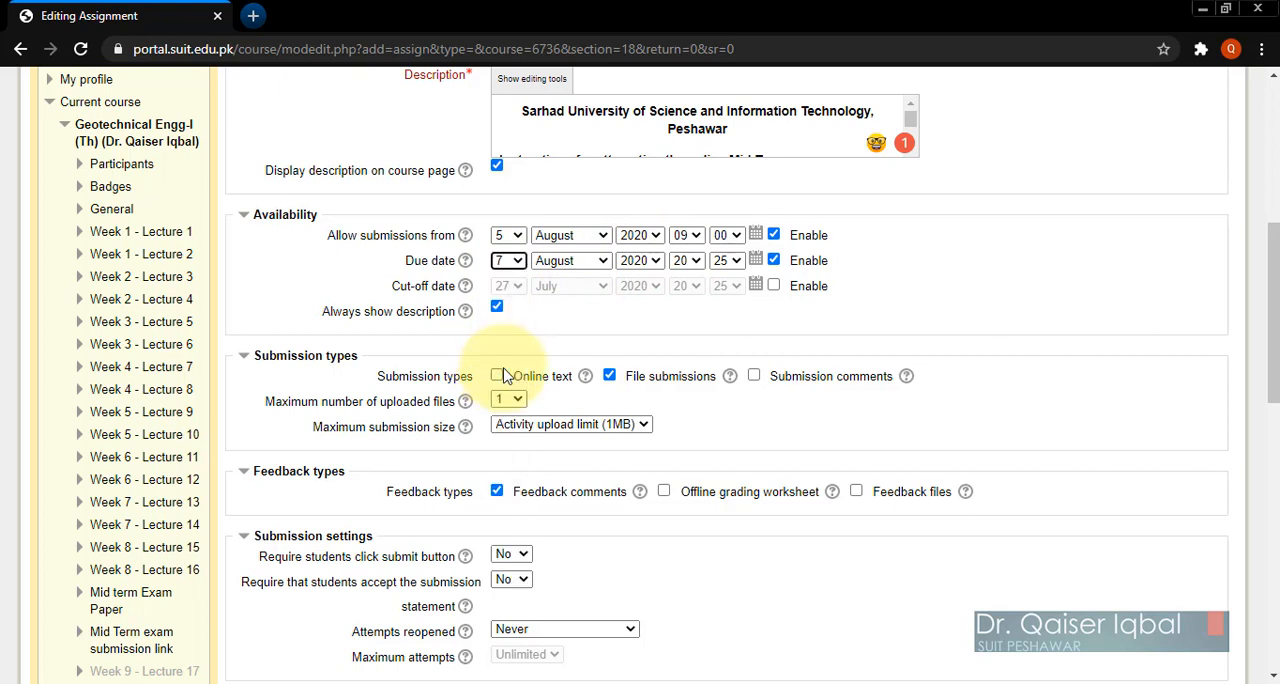
click(684, 262)
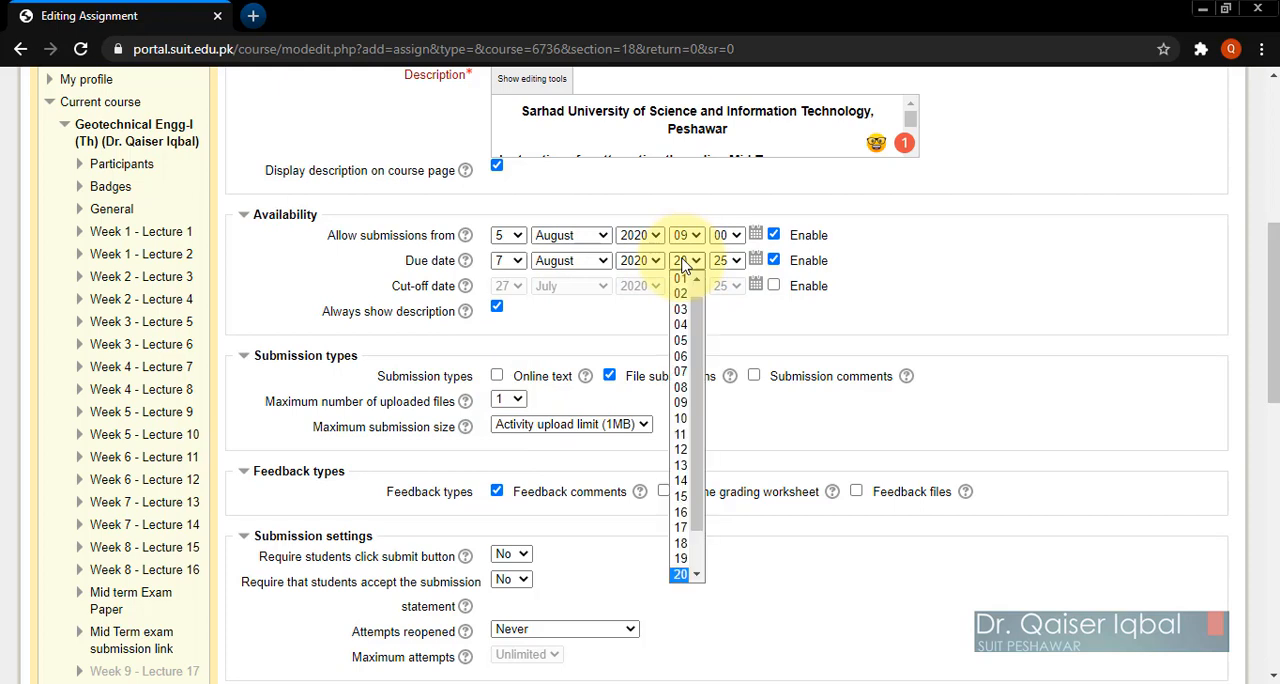
click(682, 402)
click(718, 262)
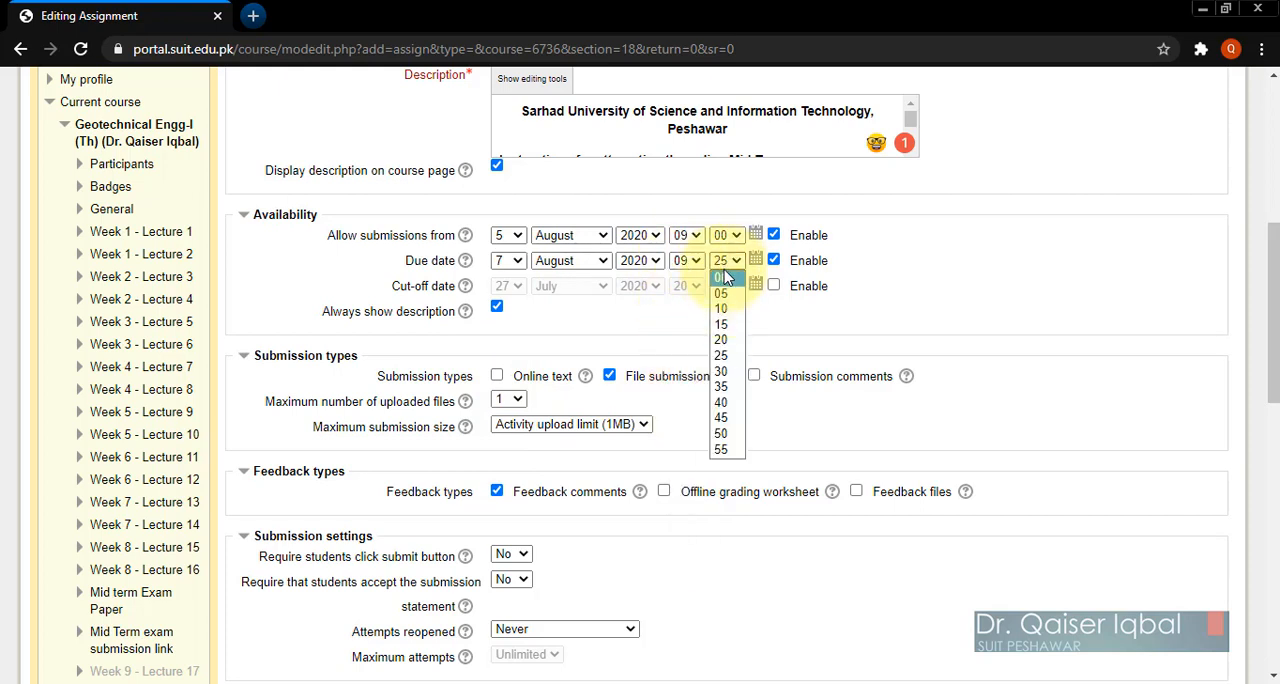
click(722, 278)
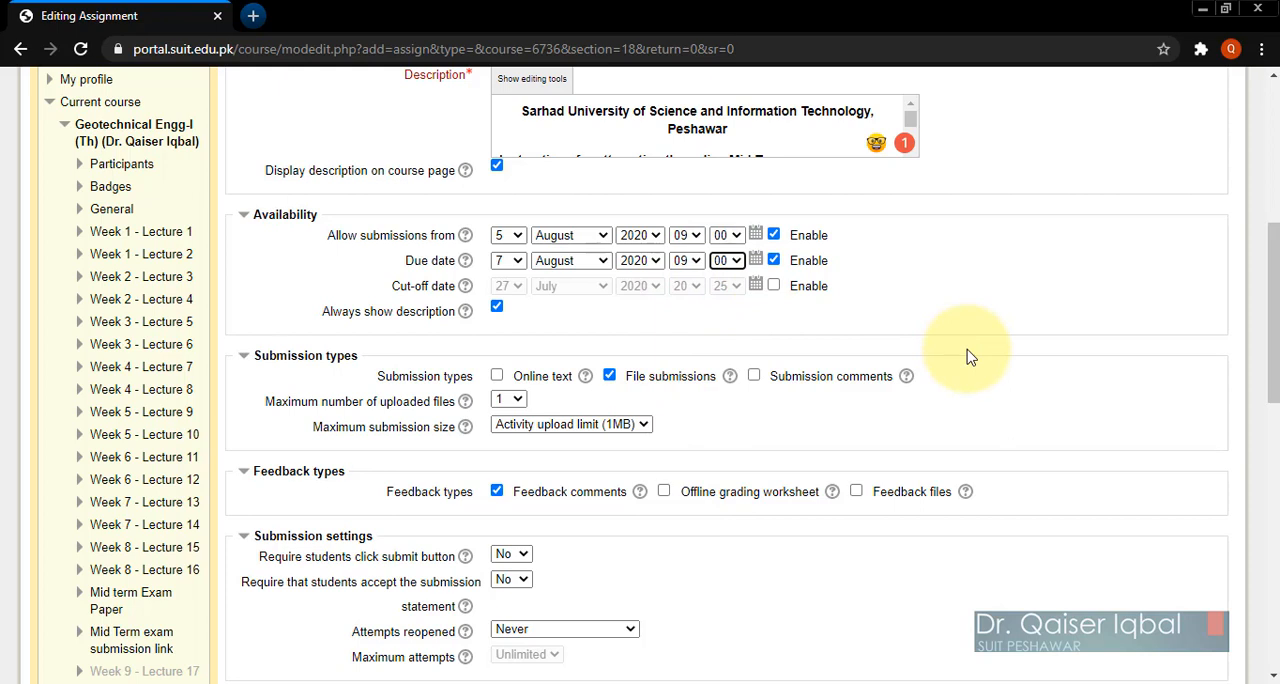
Step: Enable Online text as a submission type alongside file submissions for the assignment
click(968, 357)
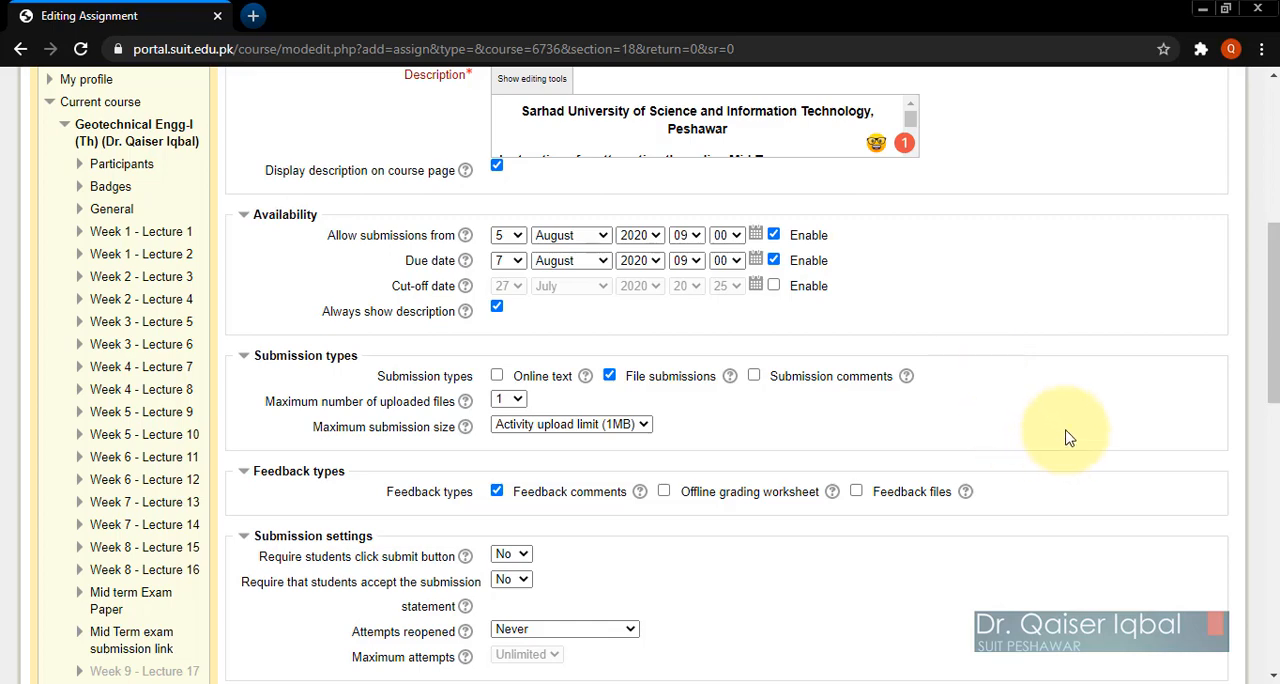
scroll(1068, 437, down, 2)
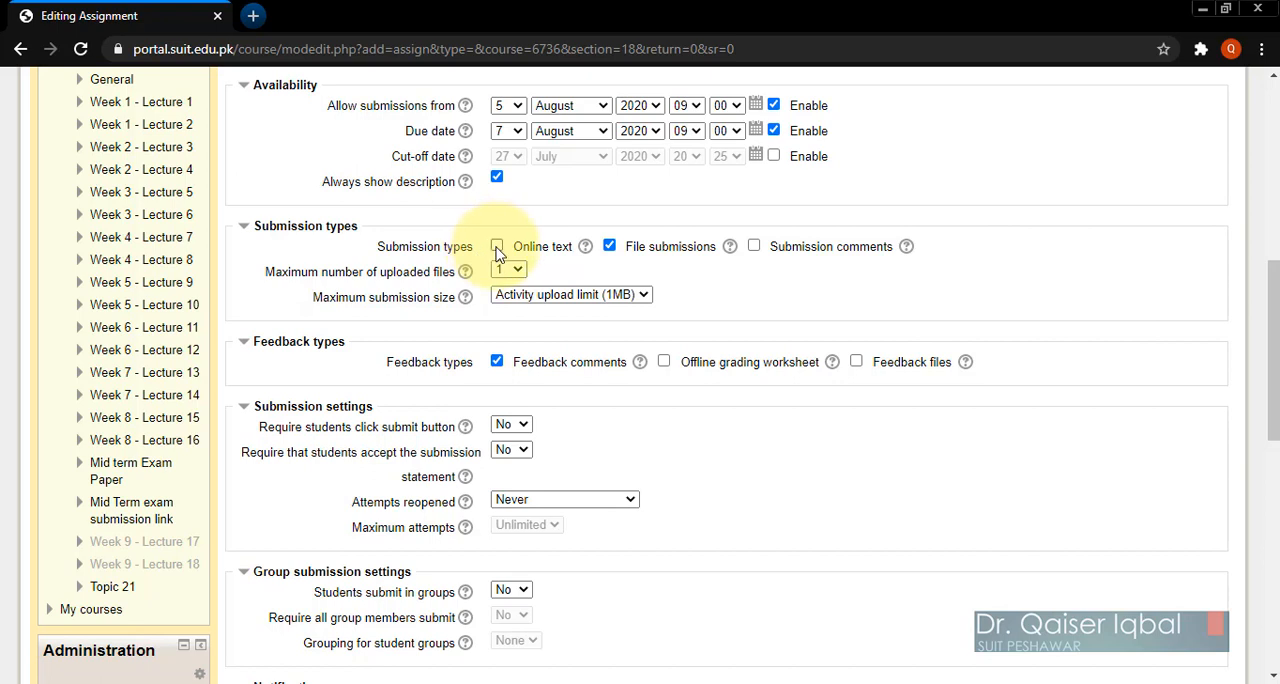
click(497, 247)
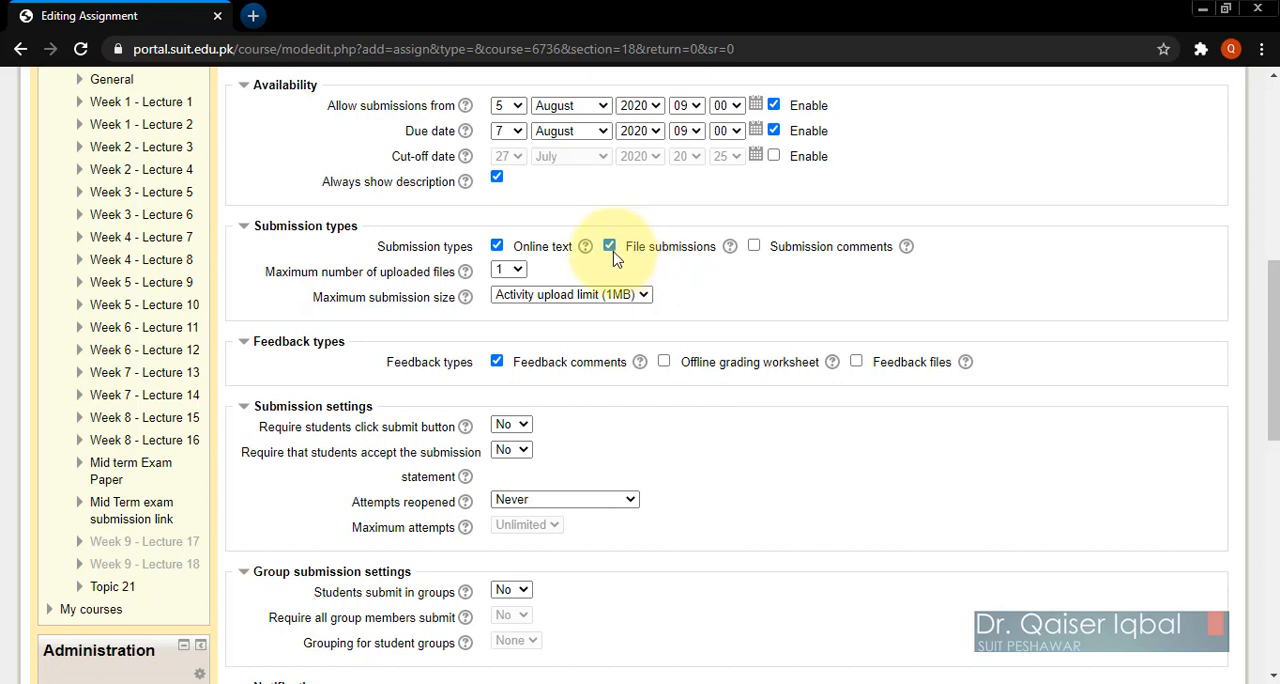
Step: Set the maximum number of uploaded files to 3 and the maximum submission size to Activity upload limit (1MB)
click(515, 278)
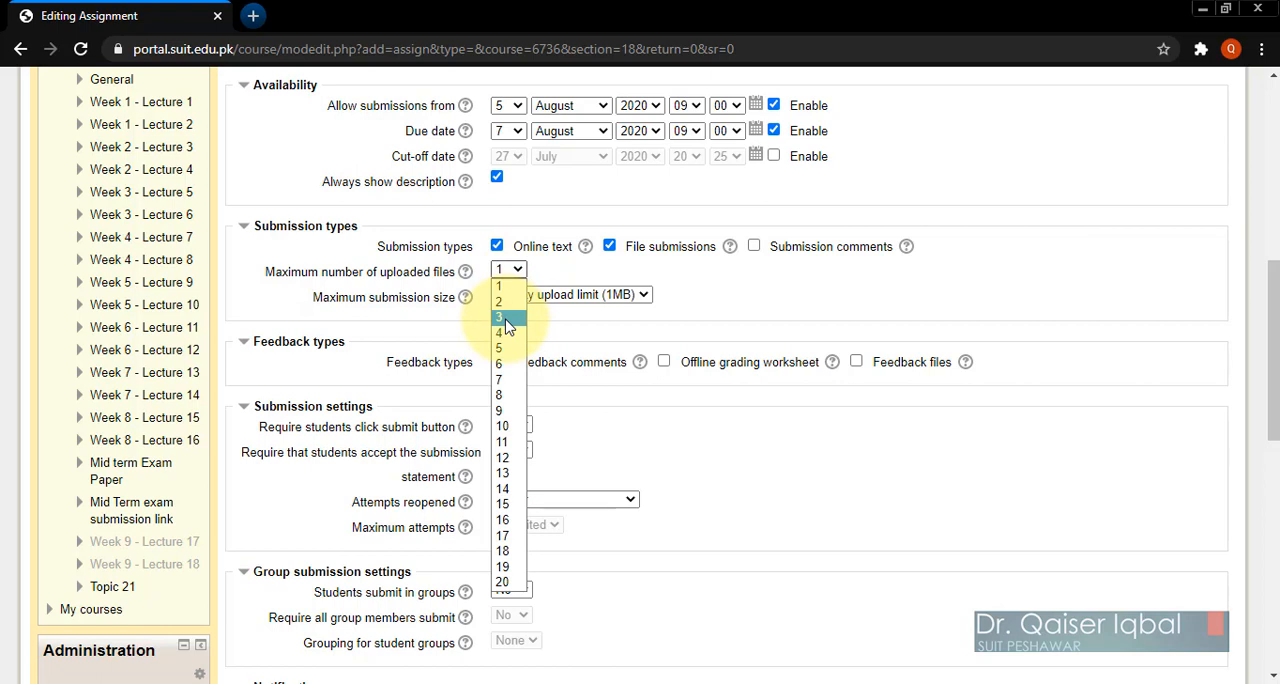
click(505, 318)
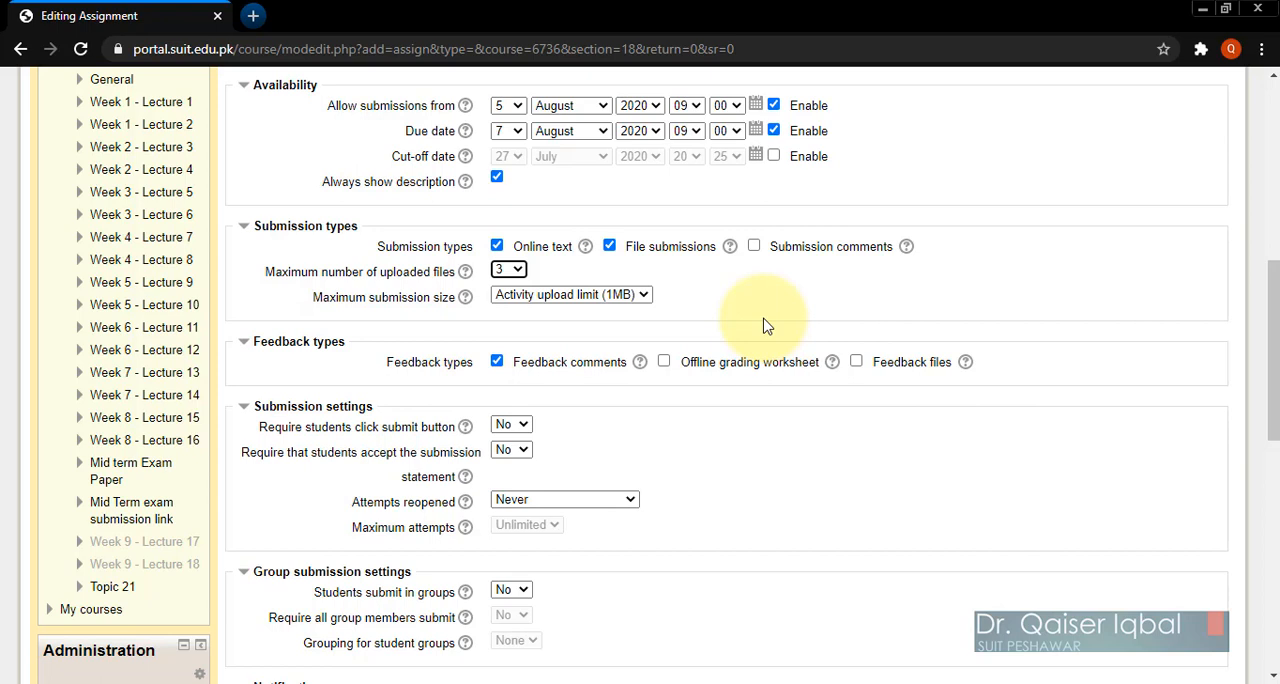
click(549, 298)
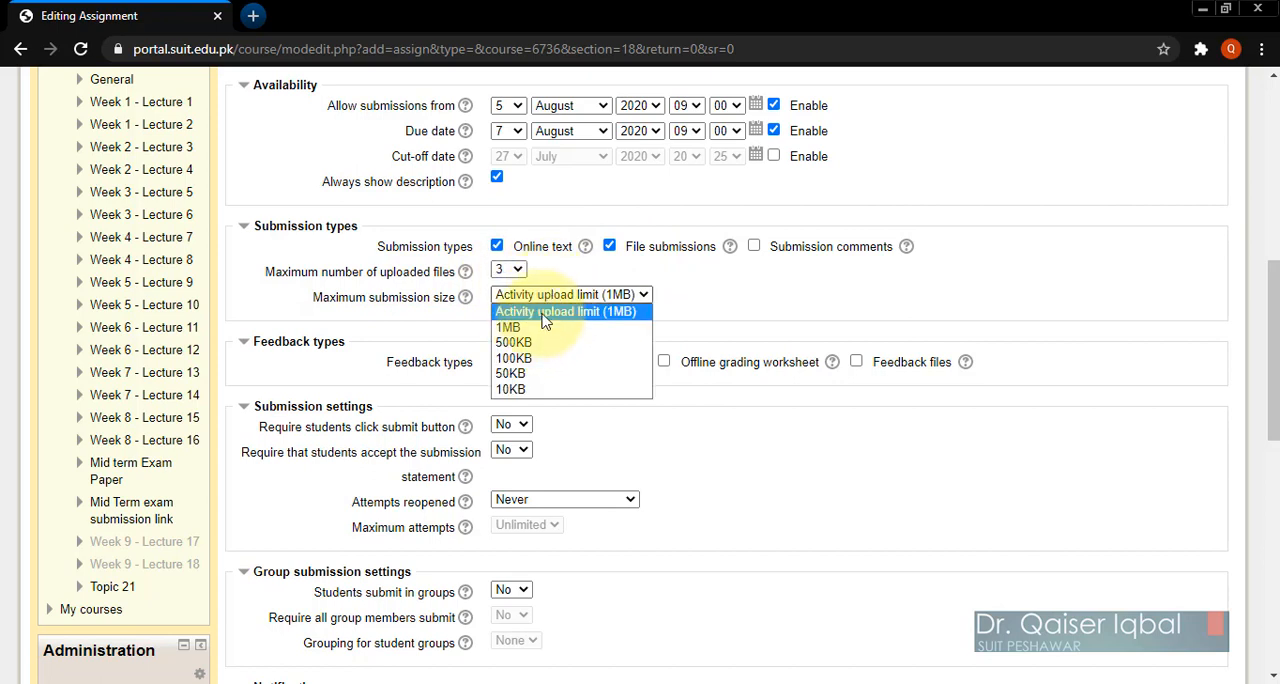
click(549, 318)
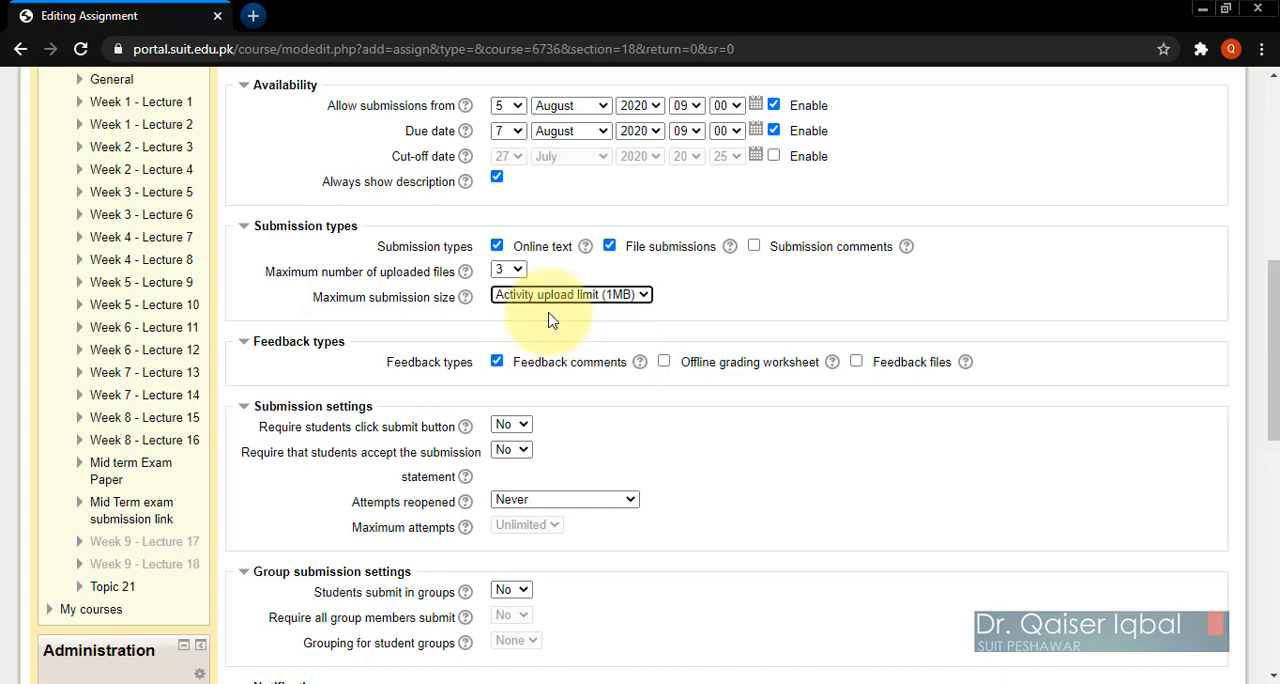
Step: Set both requiring students to click the submit button and requiring acceptance of the submission statement to Yes
scroll(785, 473, down, 1)
scroll(785, 473, down, 1)
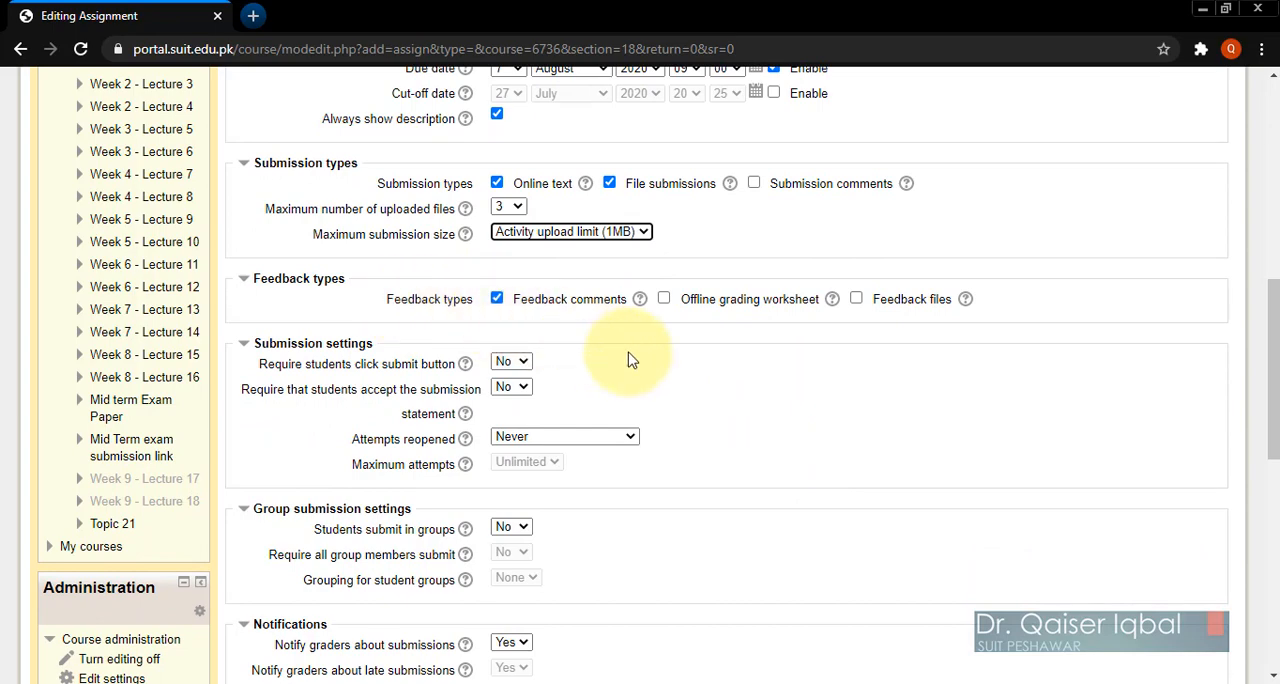
scroll(804, 458, down, 1)
scroll(804, 458, down, 2)
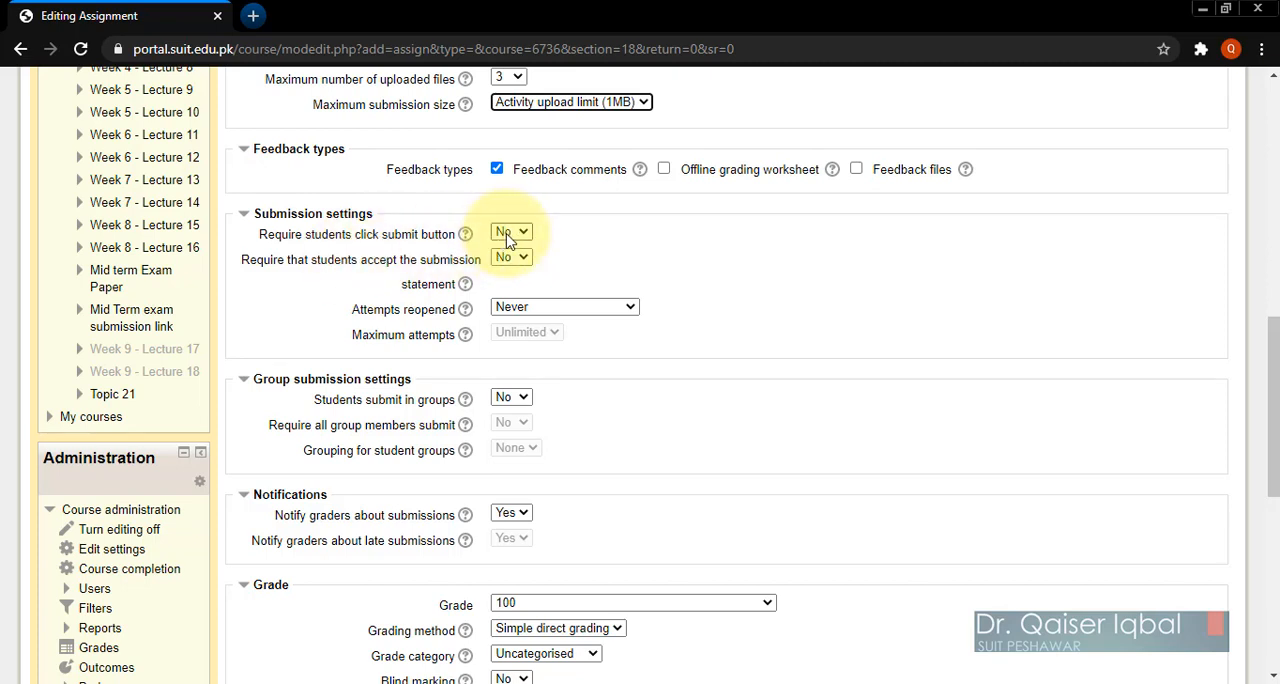
click(508, 236)
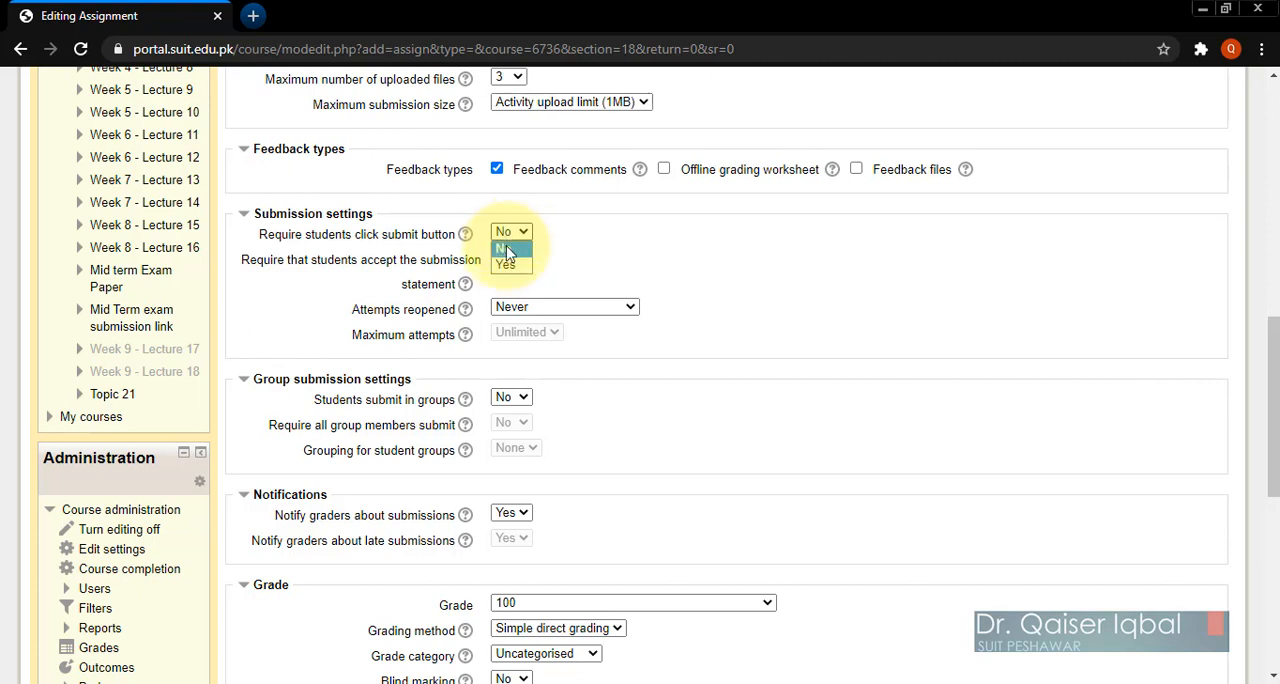
click(508, 266)
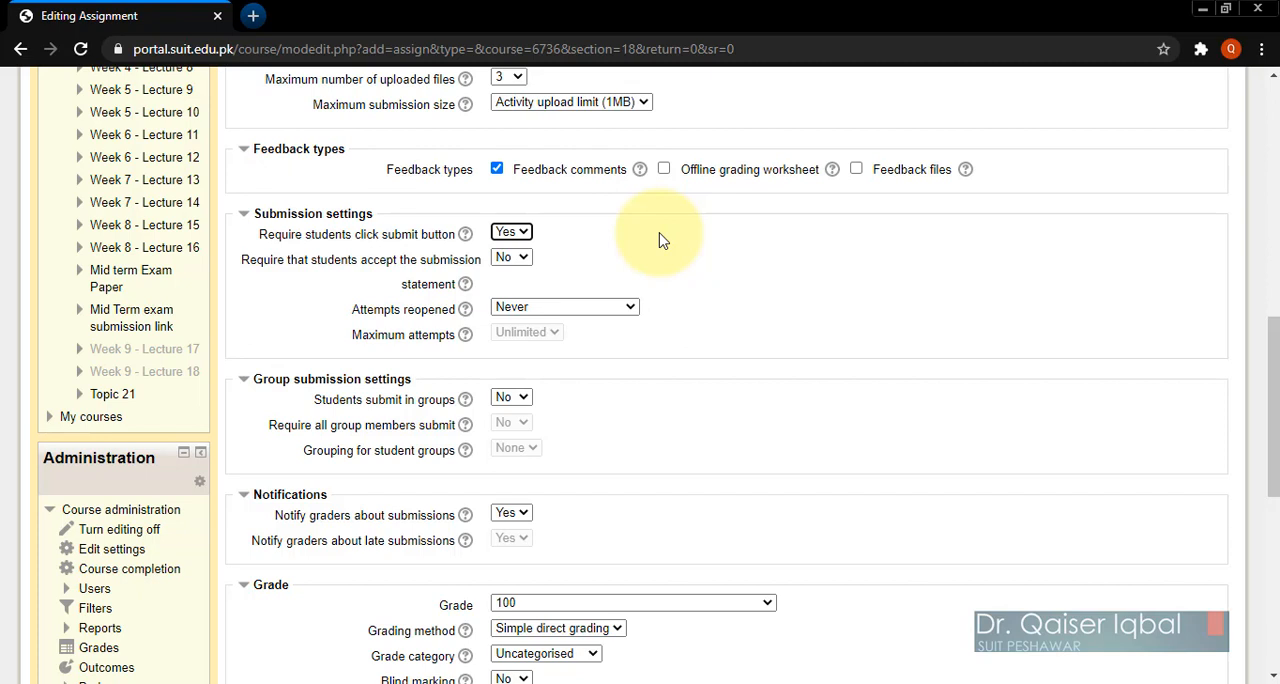
click(520, 258)
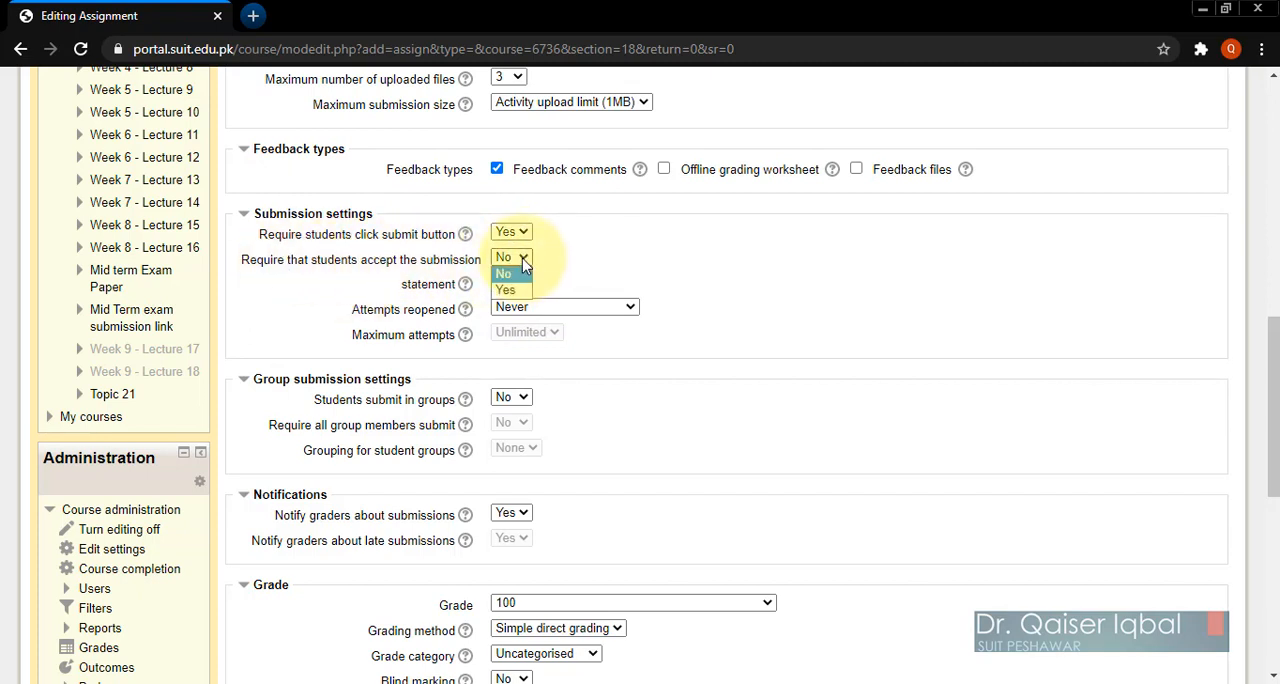
click(510, 290)
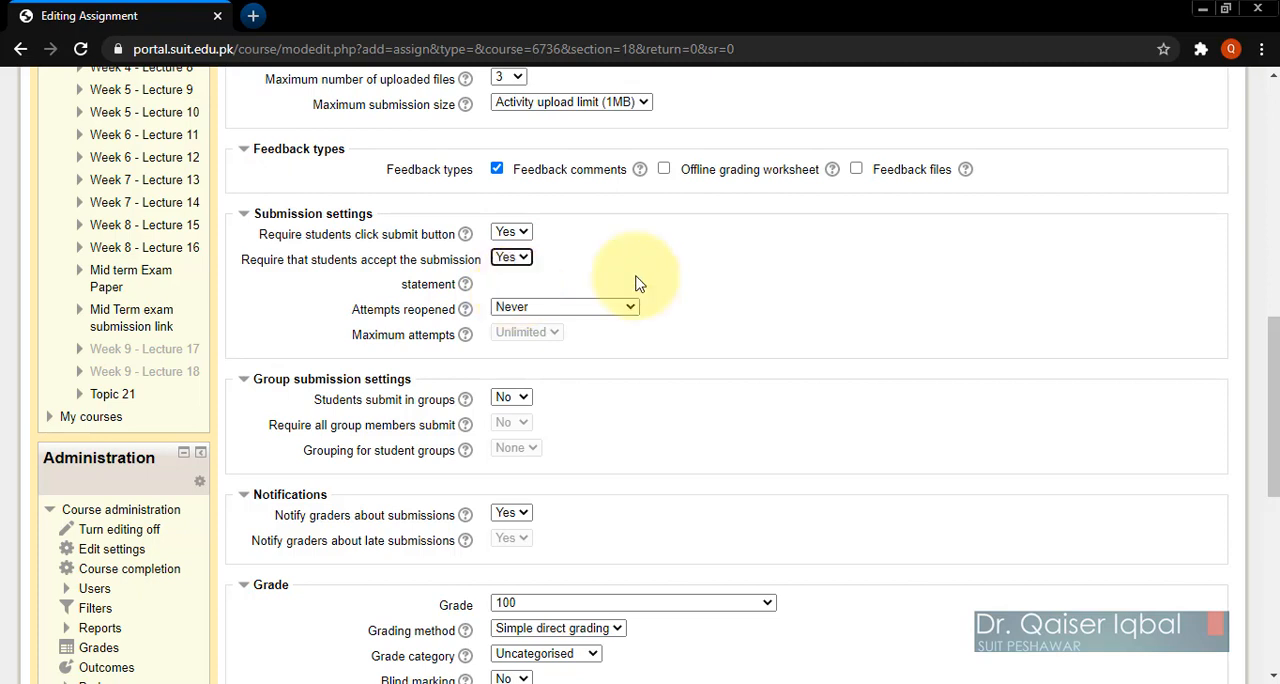
Step: Set the assignment's attempts to be reopened Manually, with a maximum of 1 attempt
click(530, 312)
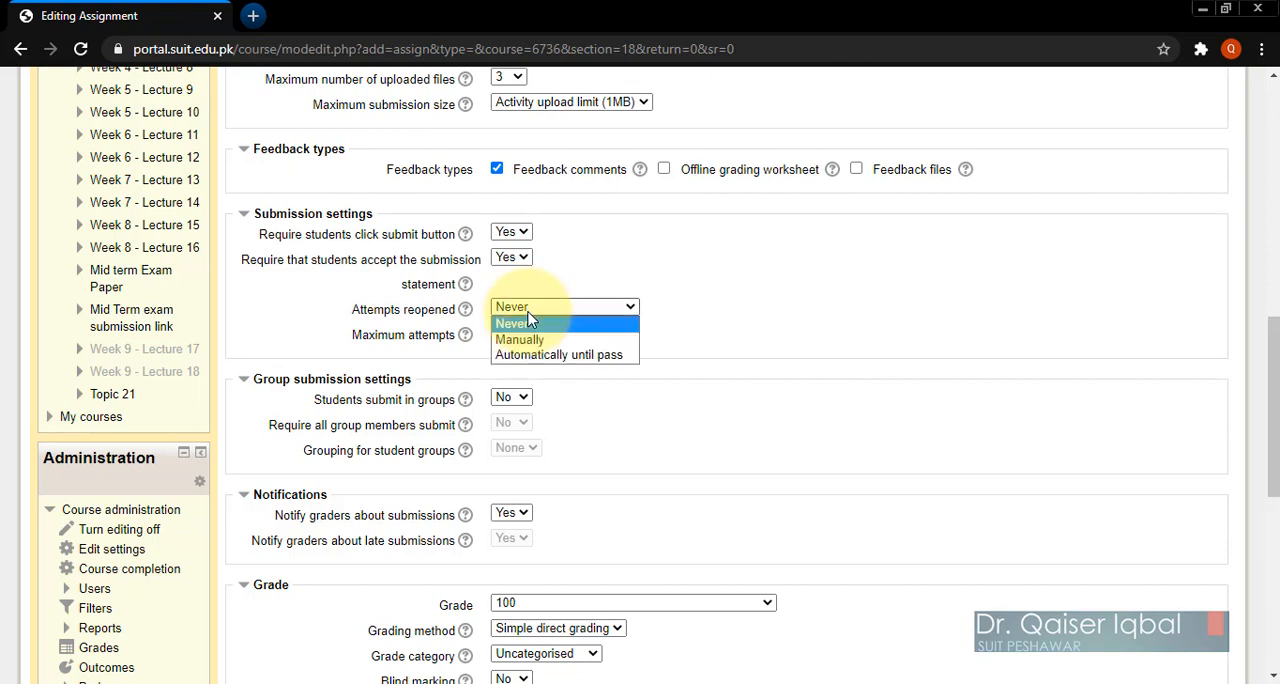
click(524, 339)
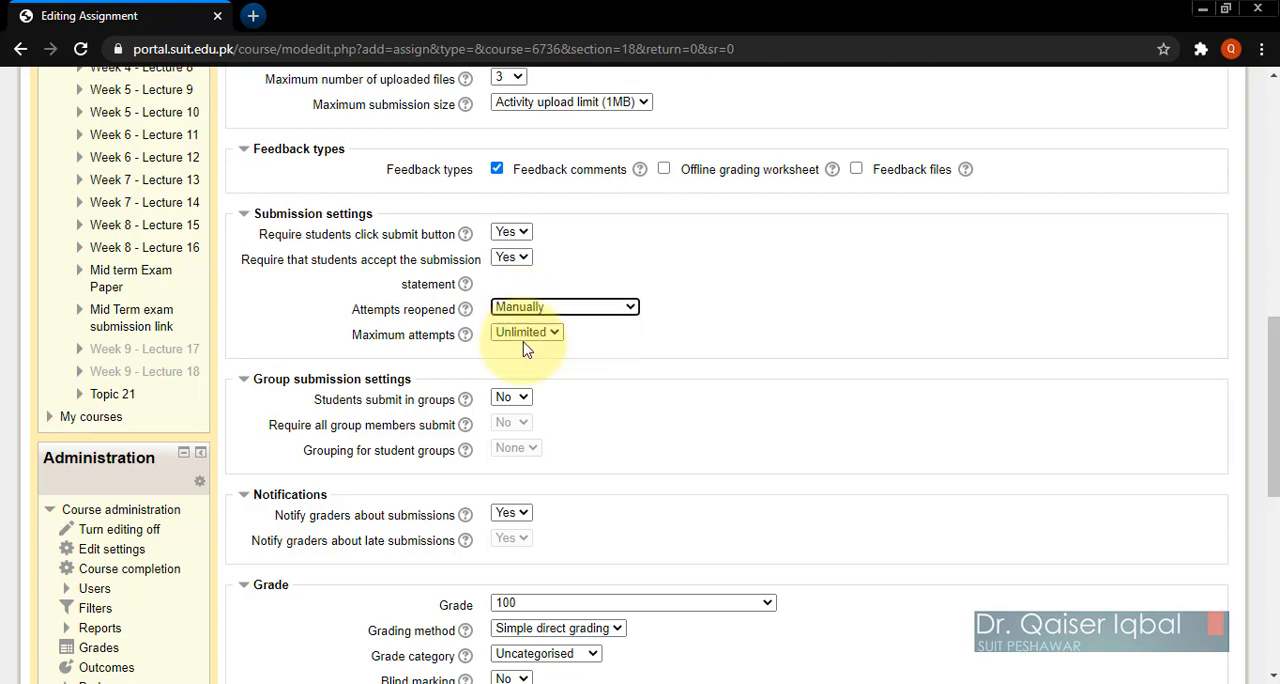
click(524, 334)
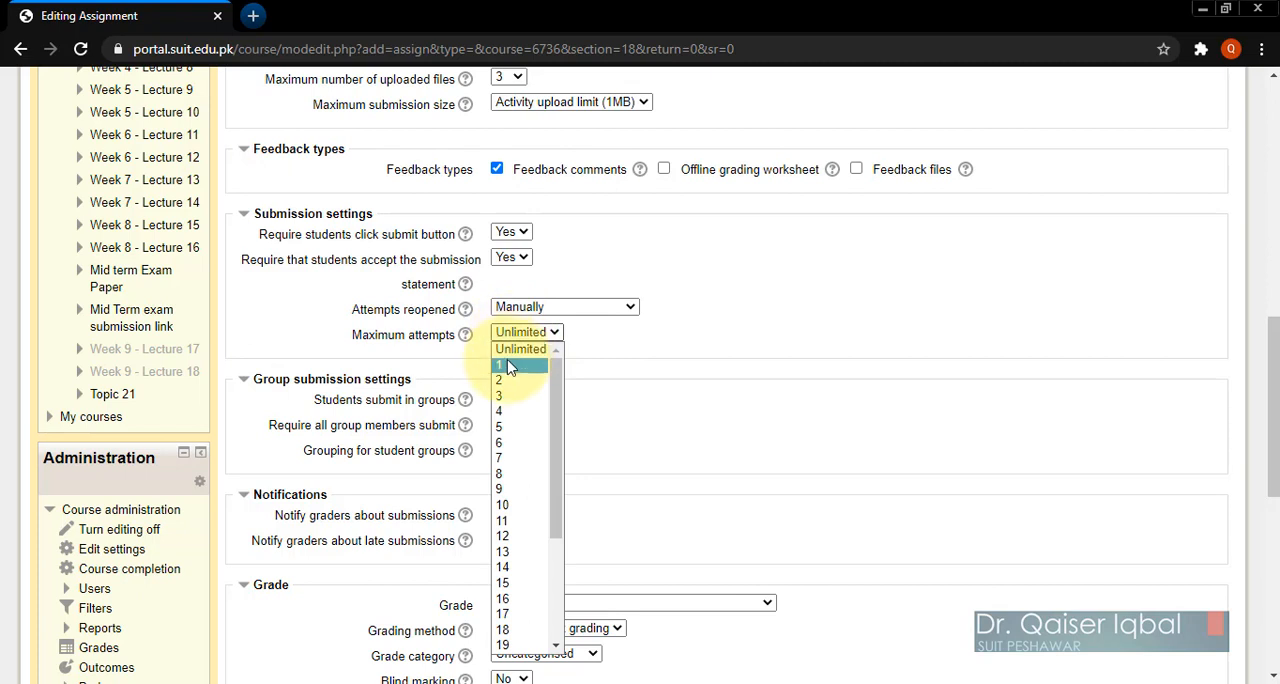
click(509, 366)
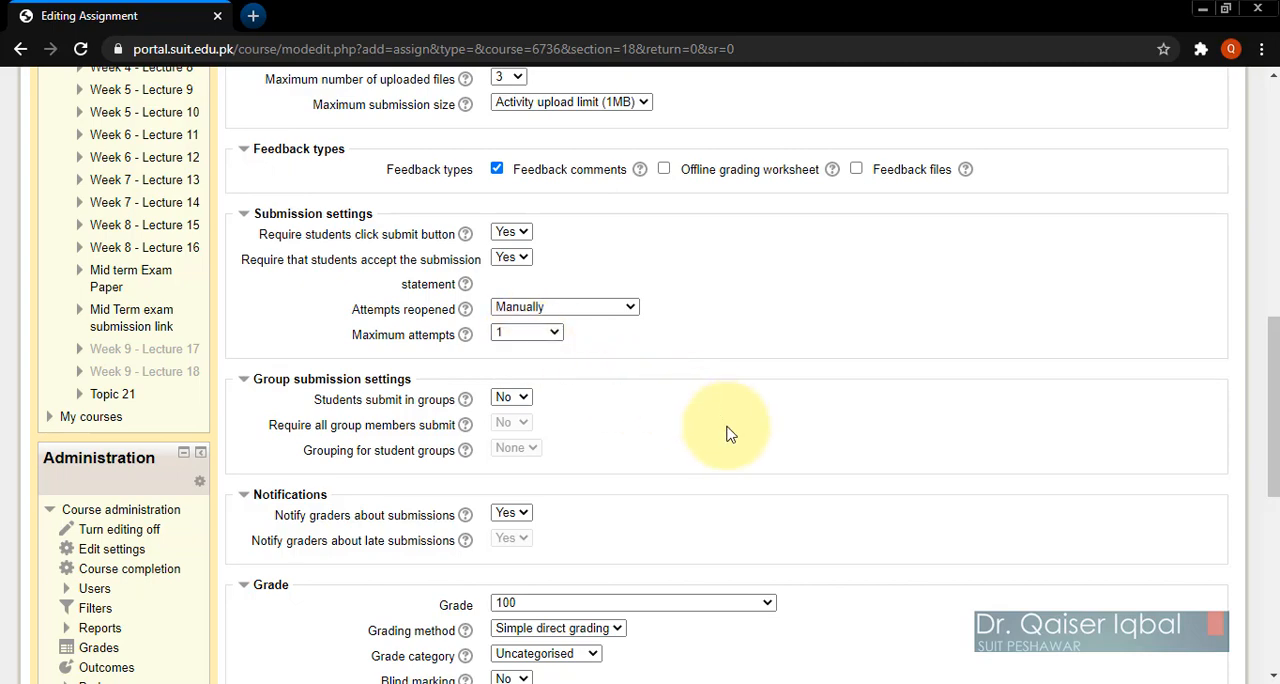
Step: Set the assignment's grade to 30 and its grade category to Mid Term
scroll(728, 433, down, 1)
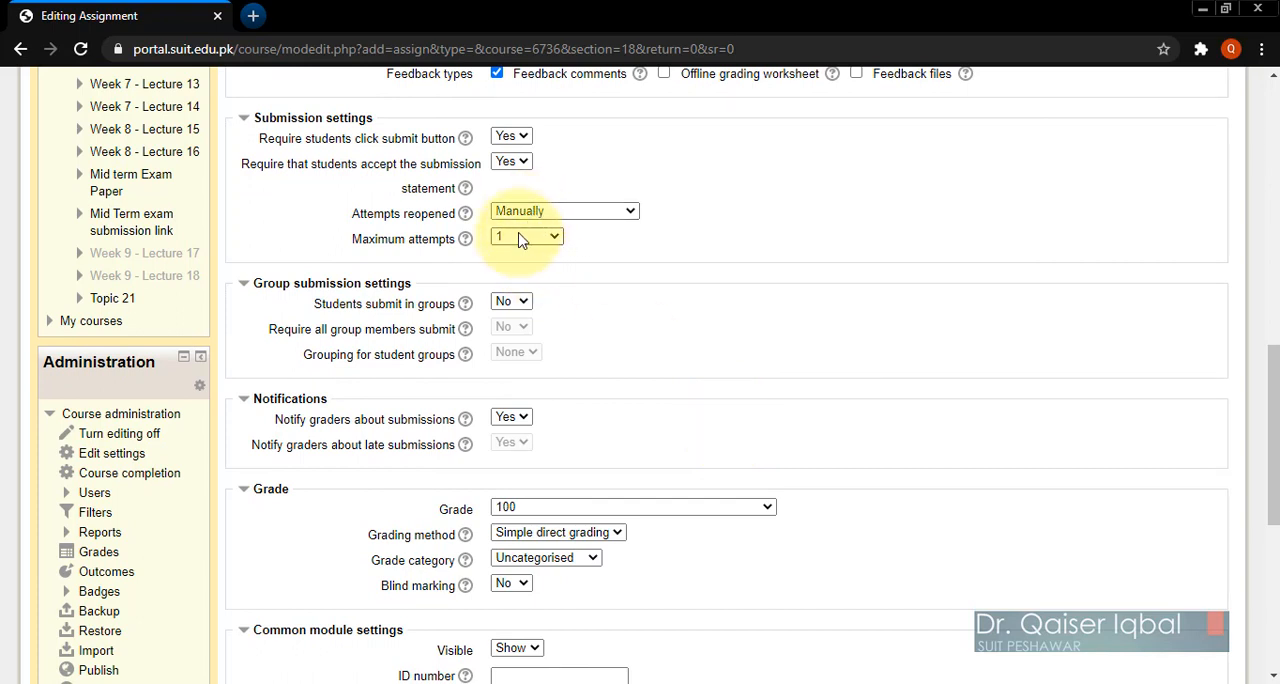
scroll(915, 400, down, 2)
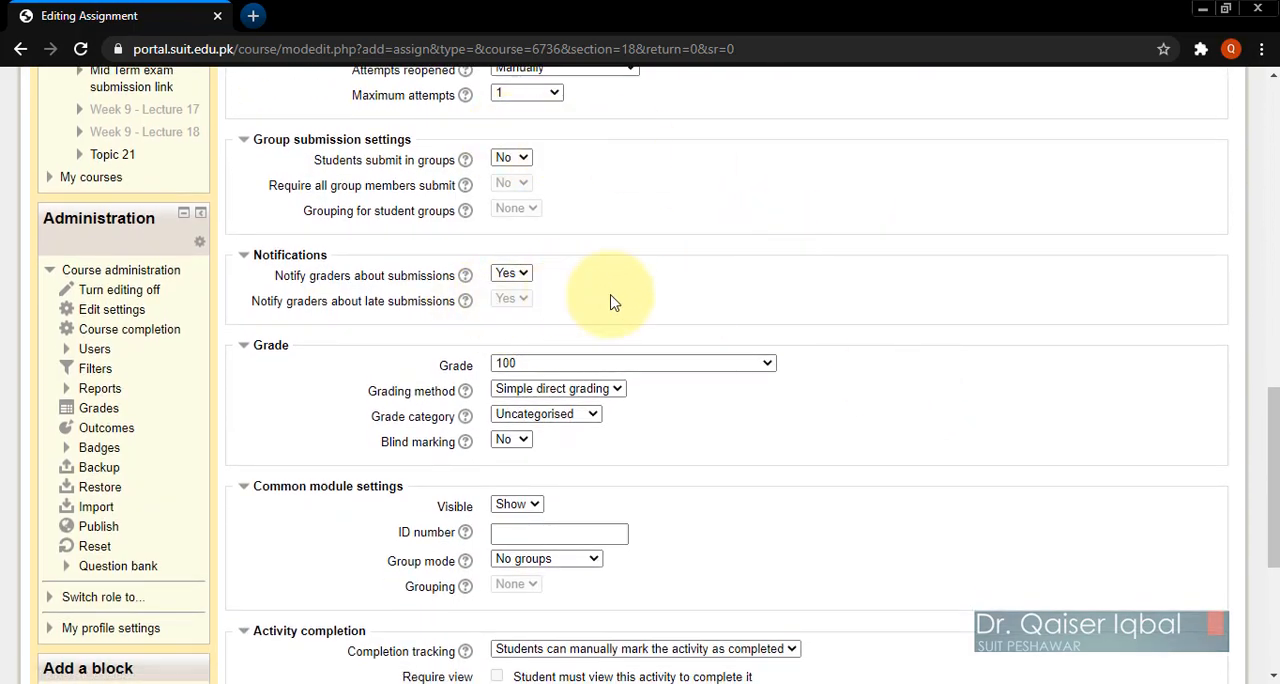
scroll(847, 425, down, 2)
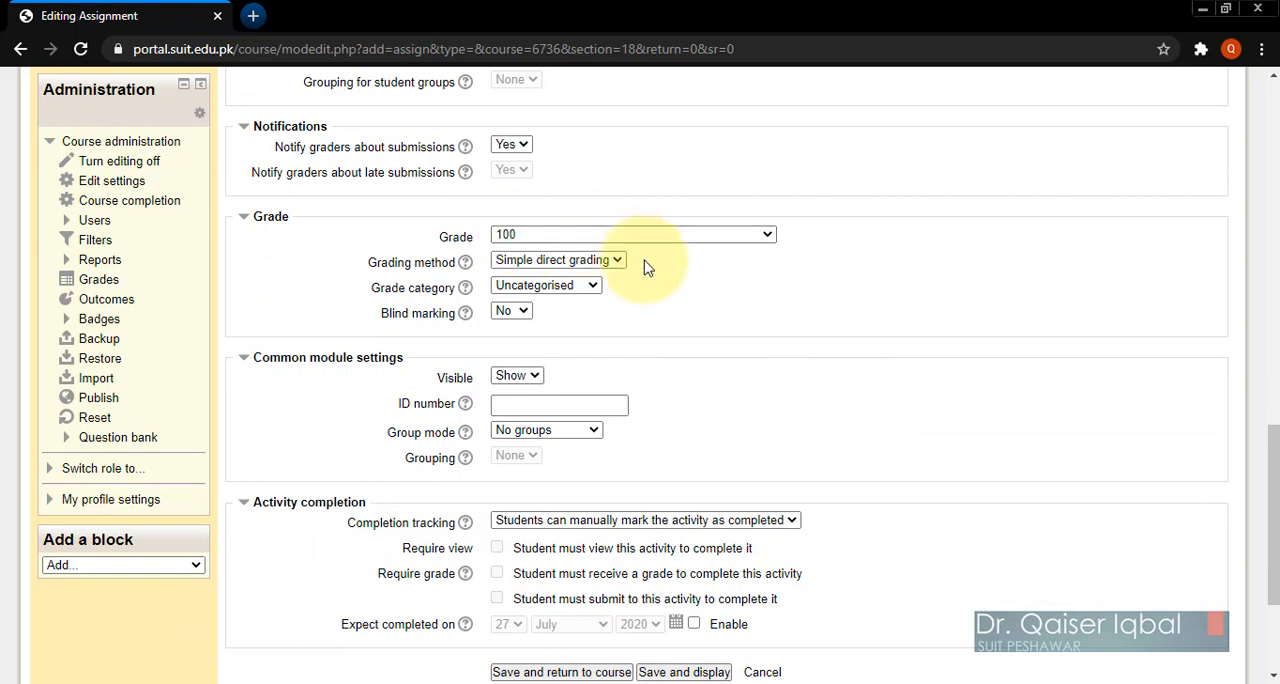
click(525, 236)
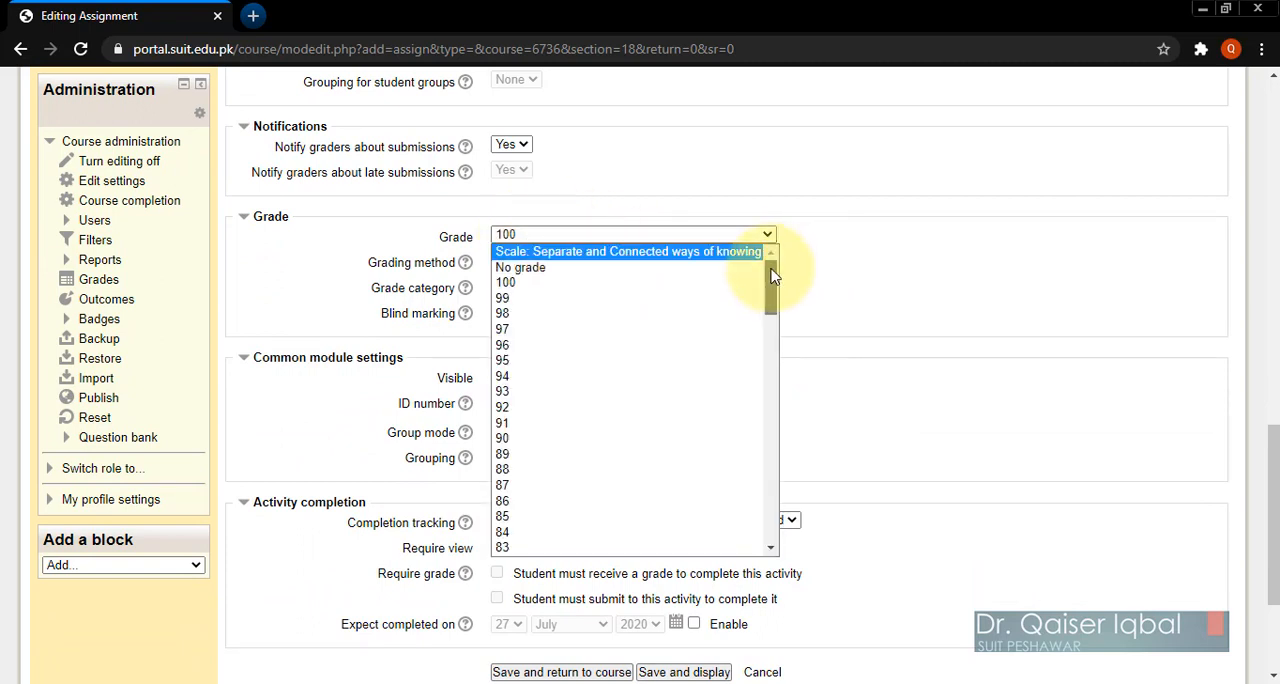
drag(772, 276, 766, 434)
click(506, 462)
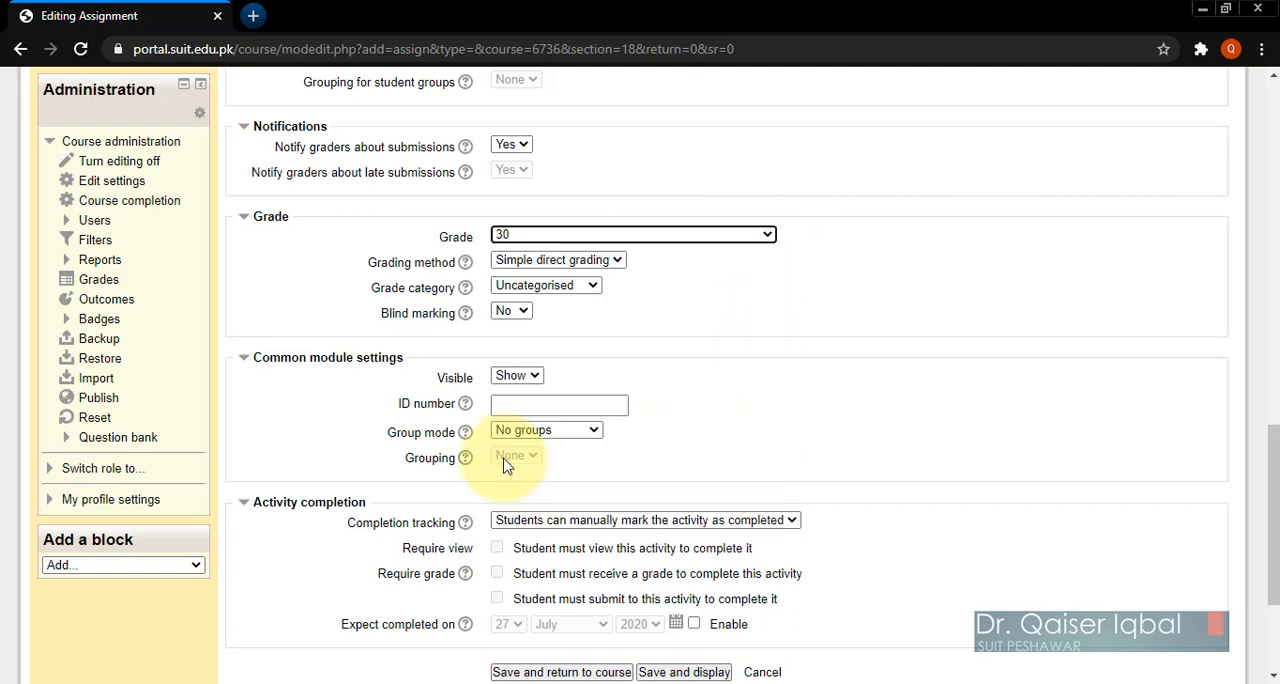
click(530, 286)
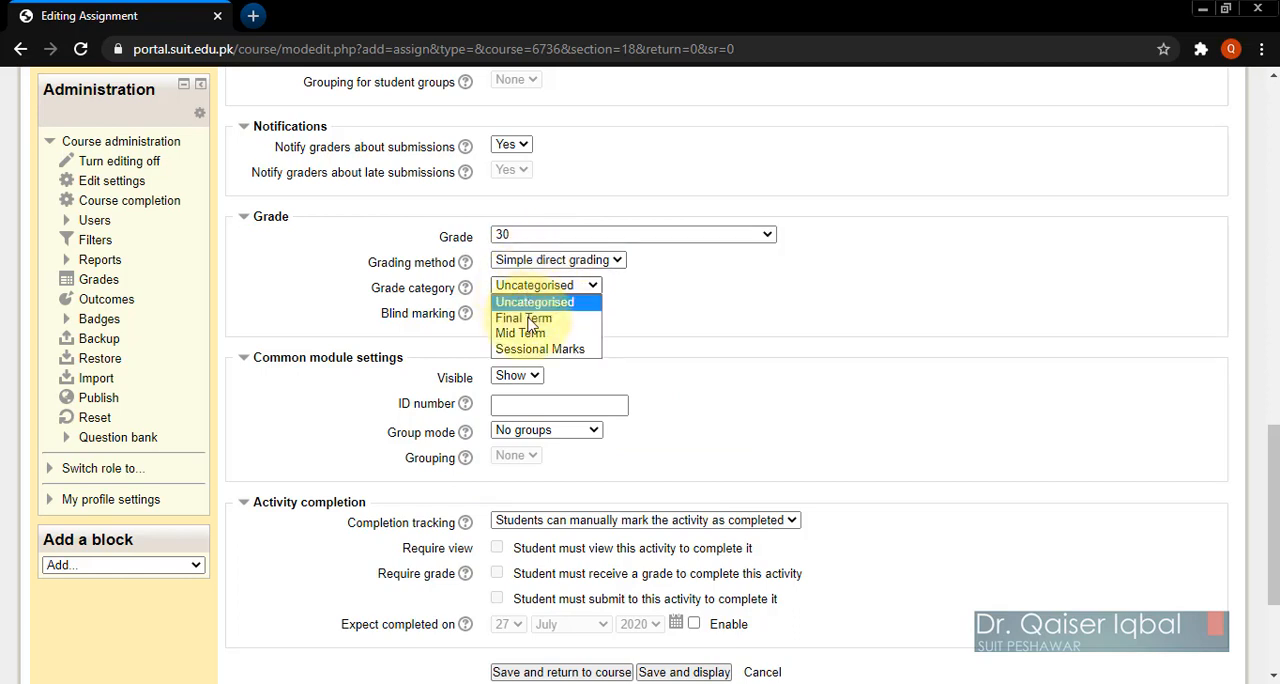
click(526, 334)
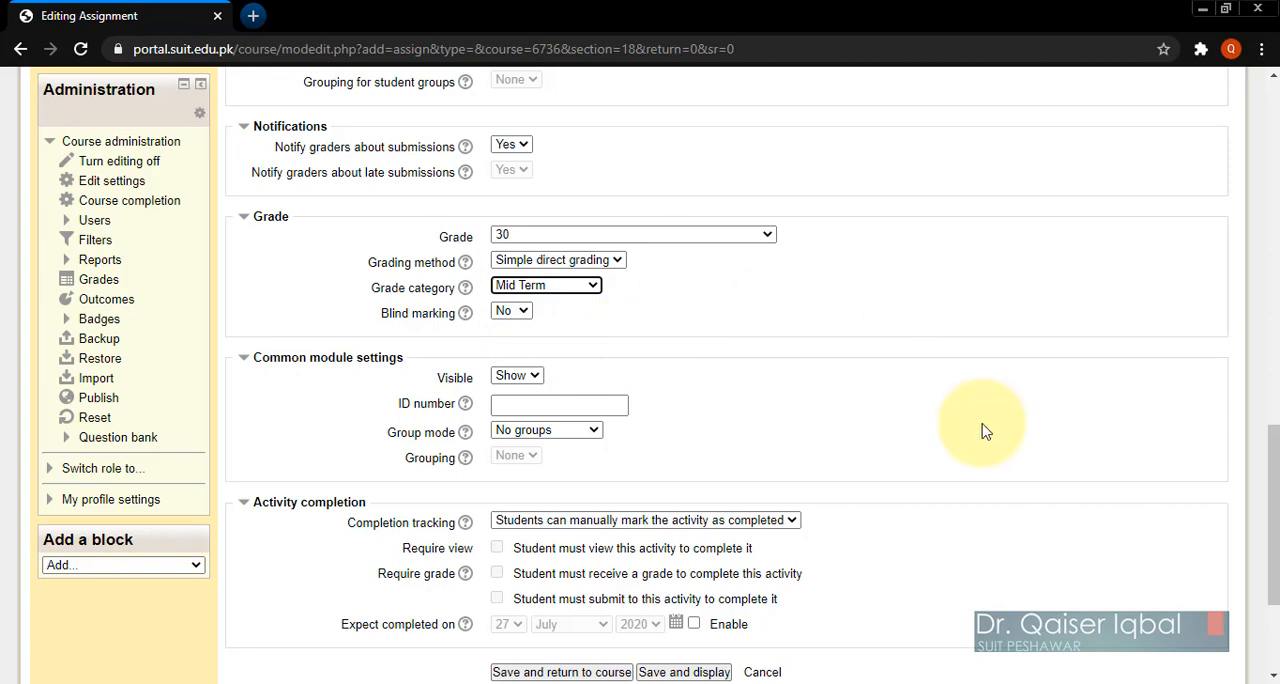
Step: Set completion tracking to "Show activity as complete when conditions are met" and require that students submit to the activity to complete it
scroll(980, 429, down, 1)
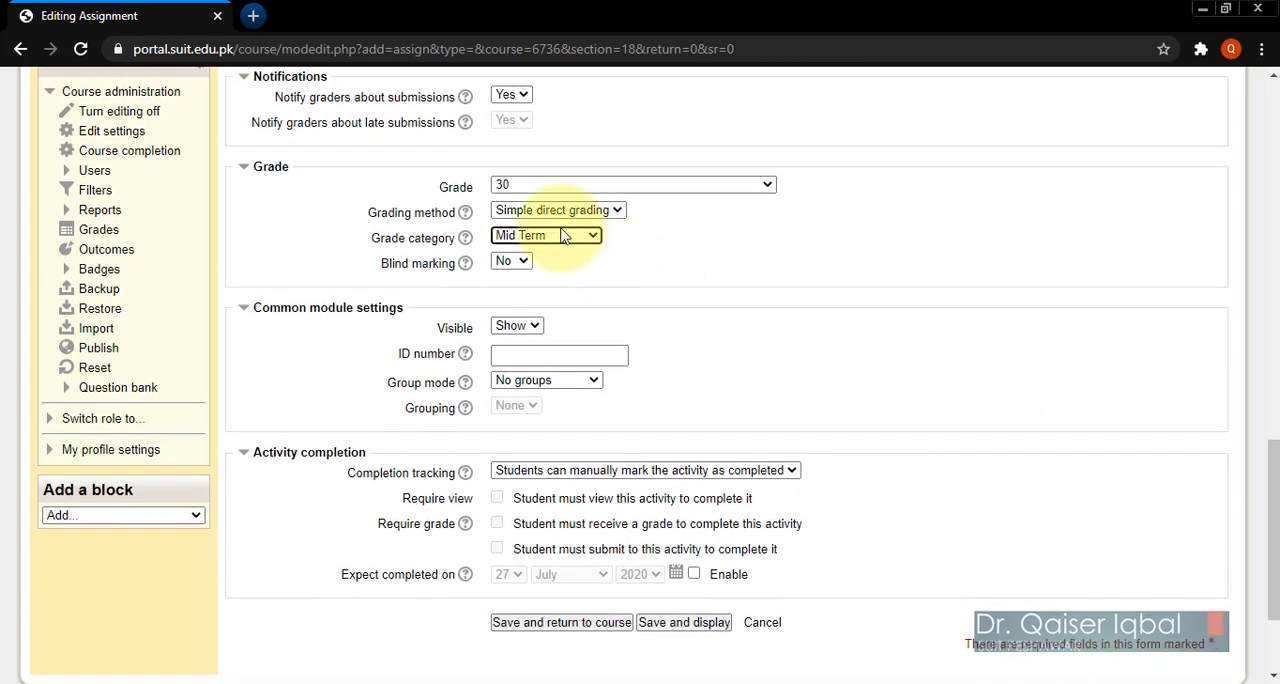
click(934, 376)
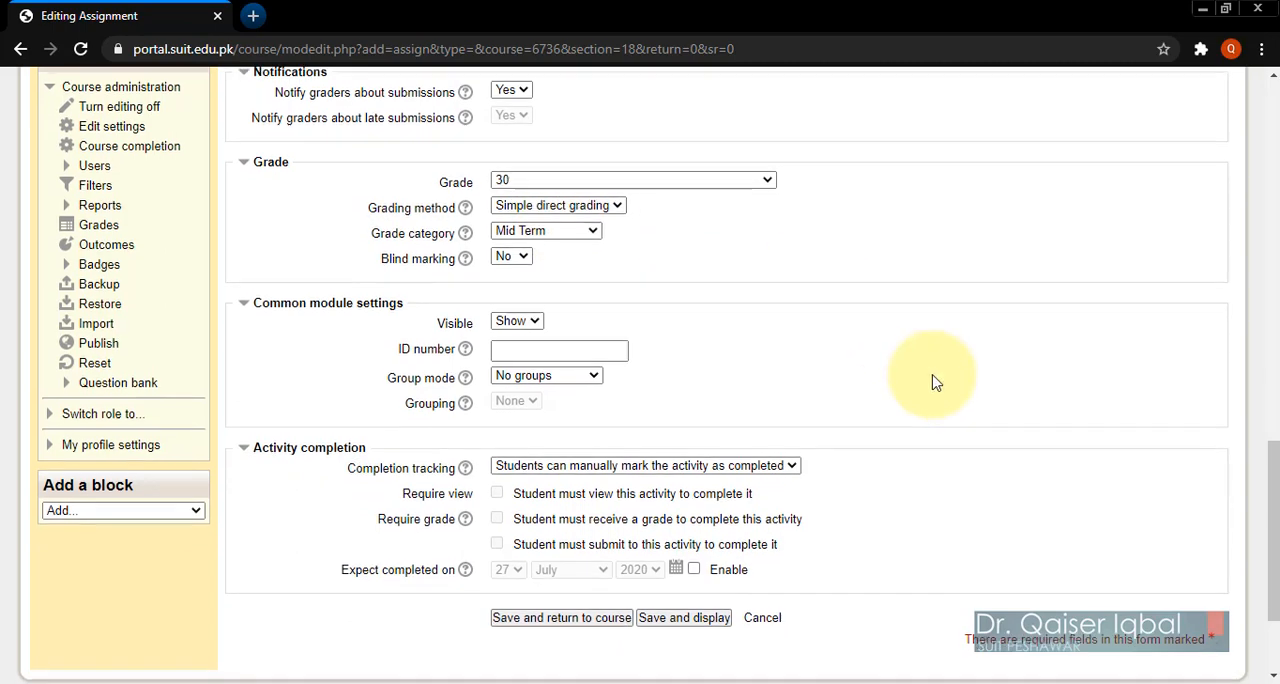
scroll(934, 381, down, 1)
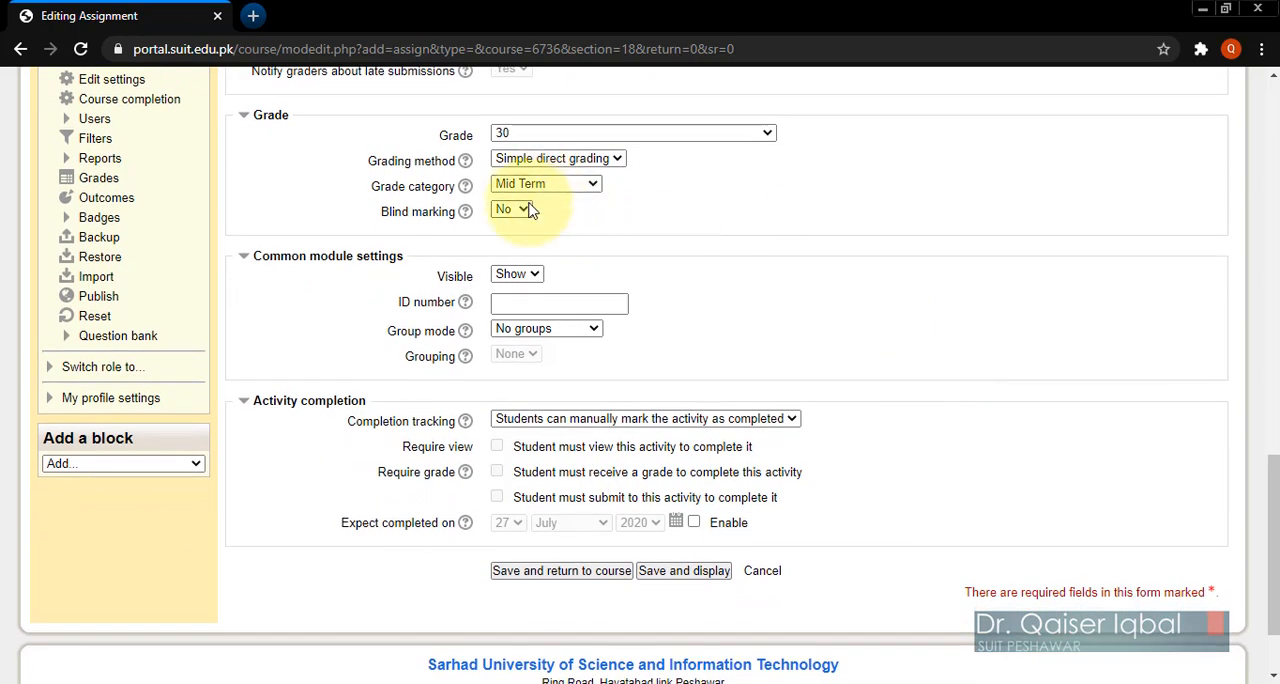
scroll(857, 395, down, 1)
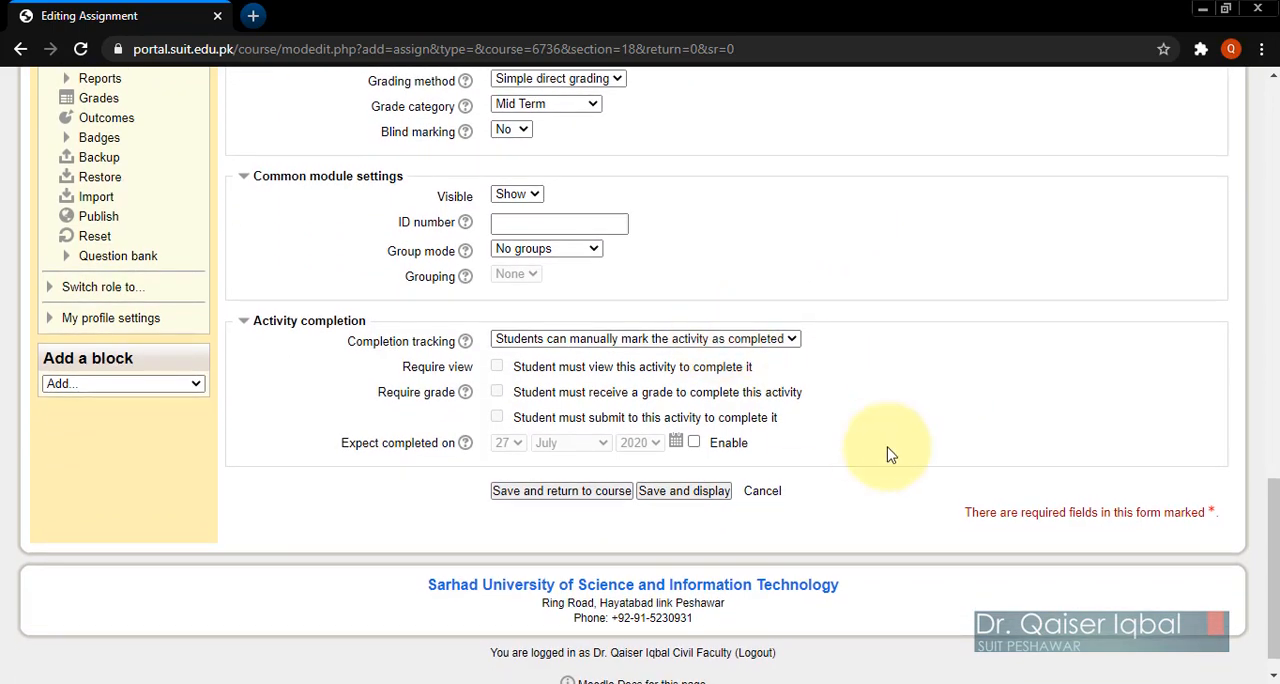
click(624, 345)
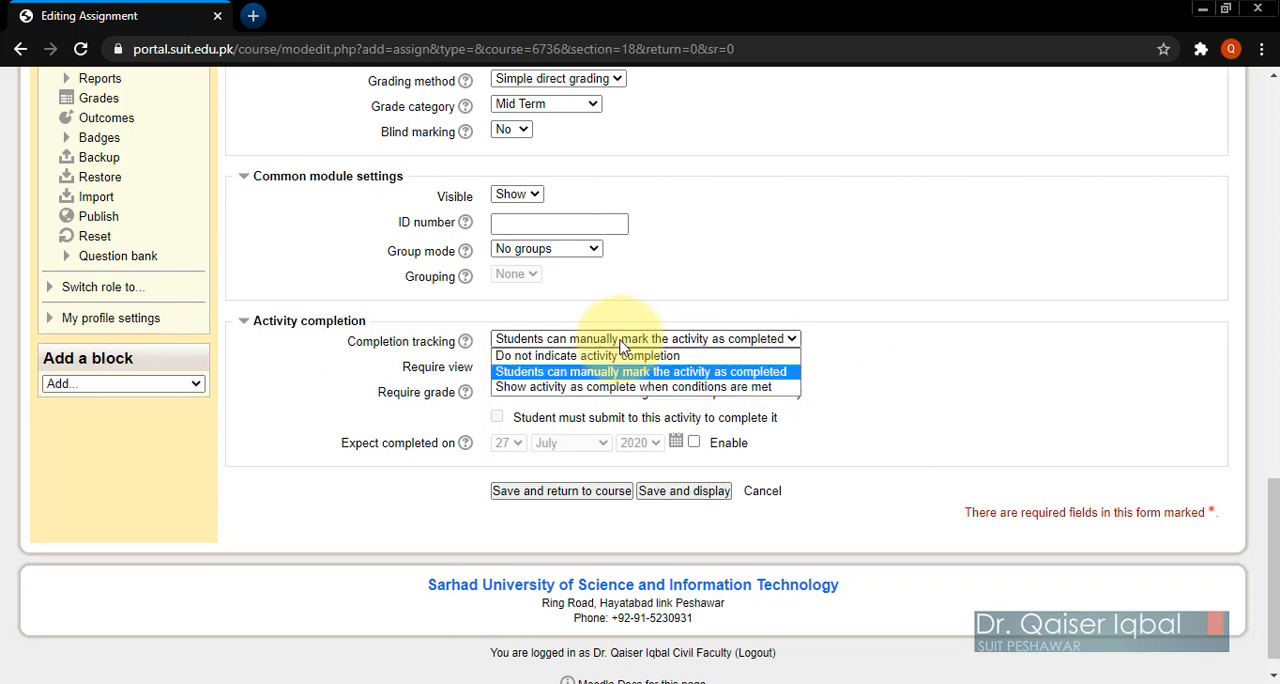
click(590, 390)
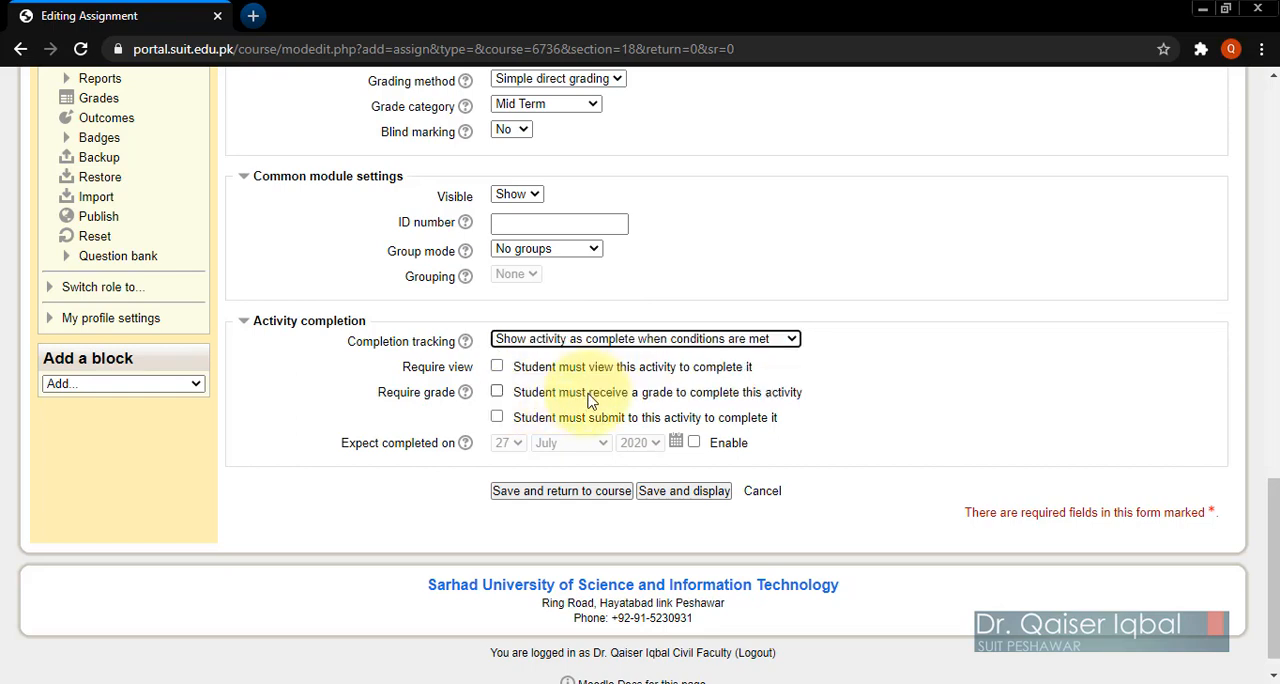
click(498, 418)
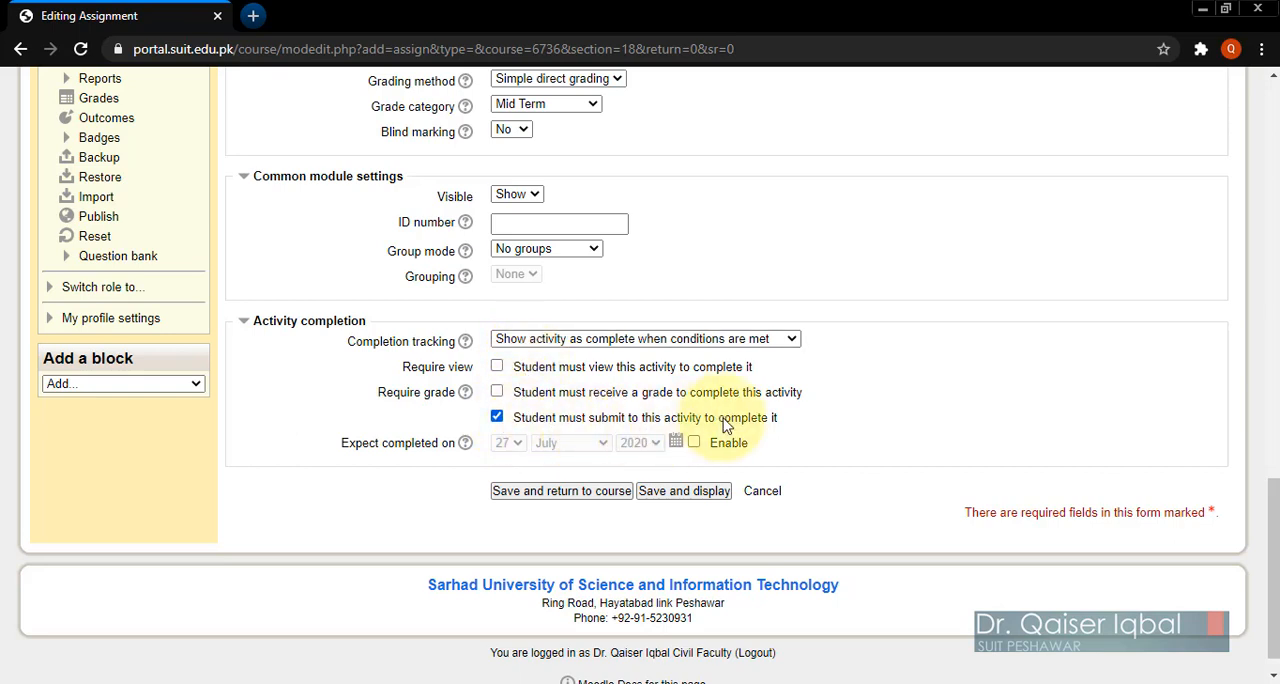
click(605, 338)
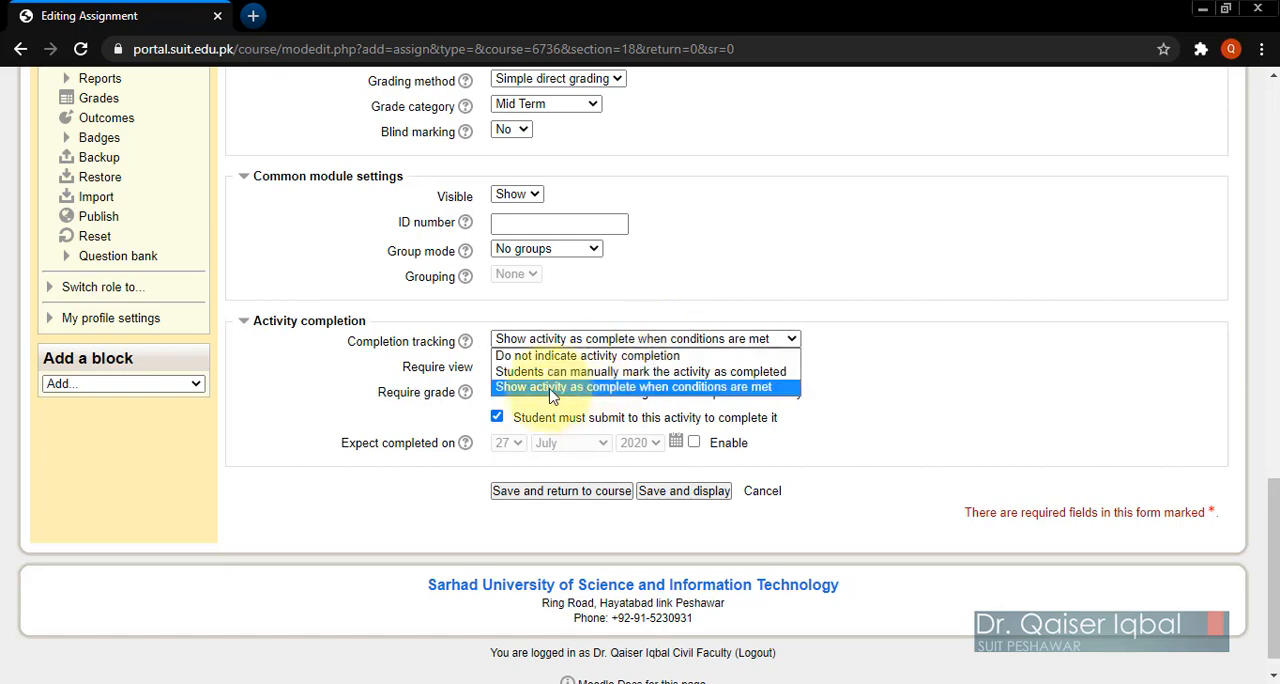
click(699, 392)
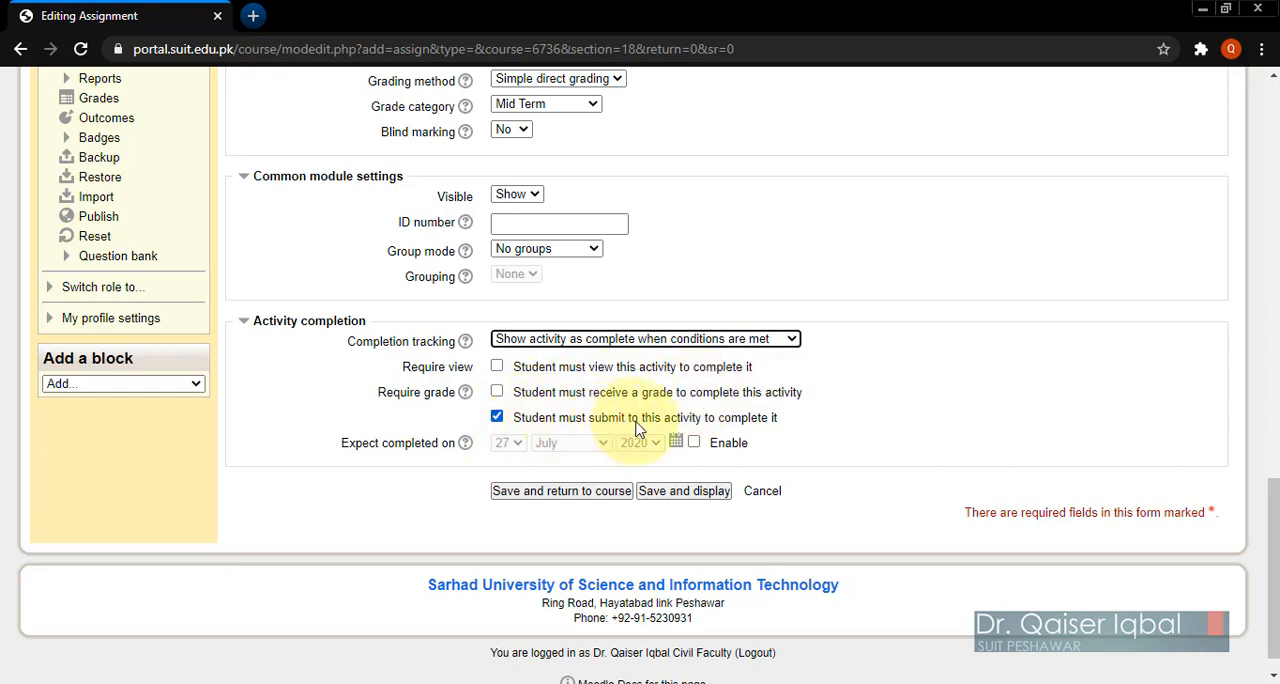
Step: Save the assignment and return to the course page
click(540, 491)
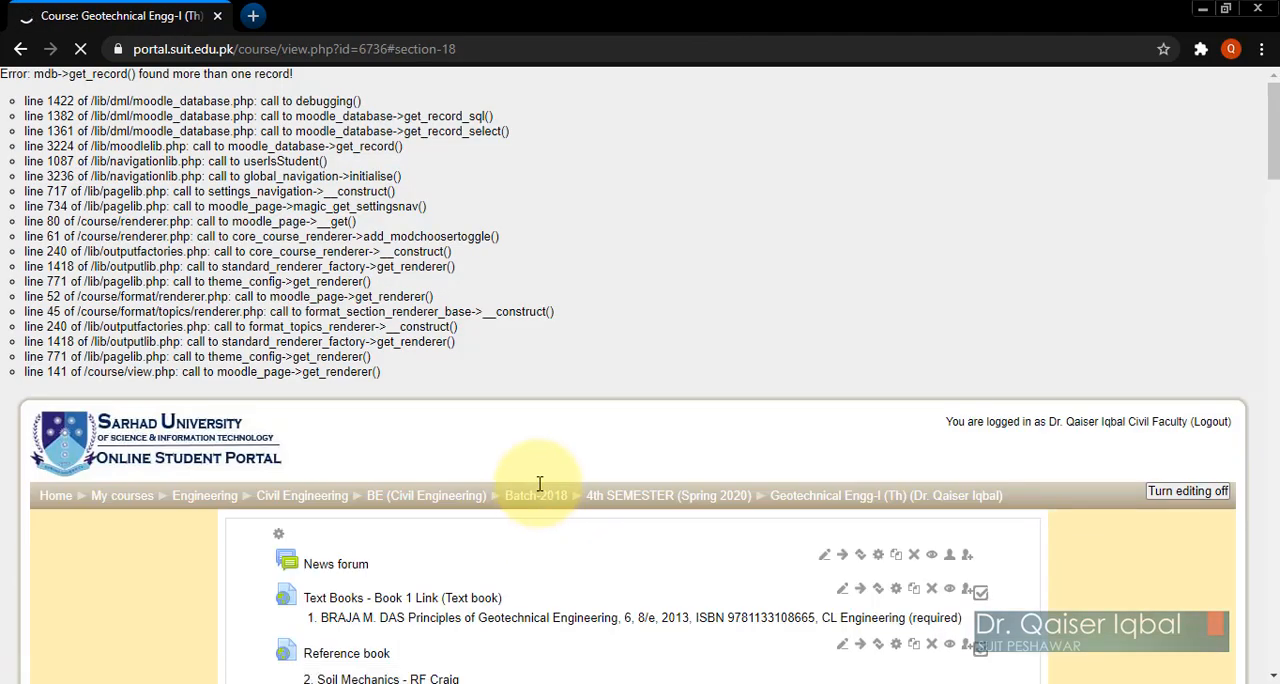
scroll(538, 498, down, 20)
scroll(538, 491, down, 20)
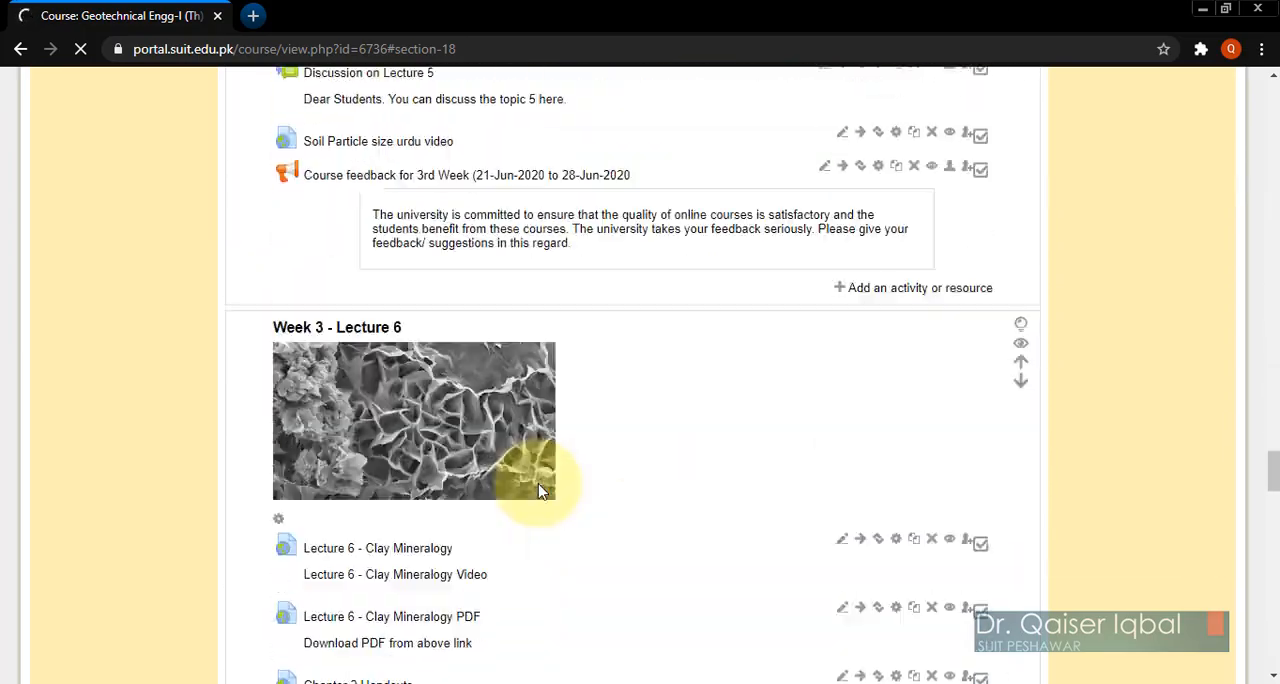
Step: Open the "Mid Term exam - Geotechnical Engineering" assignment in the "Mid Term exam submission link" section of the course page
scroll(538, 490, down, 20)
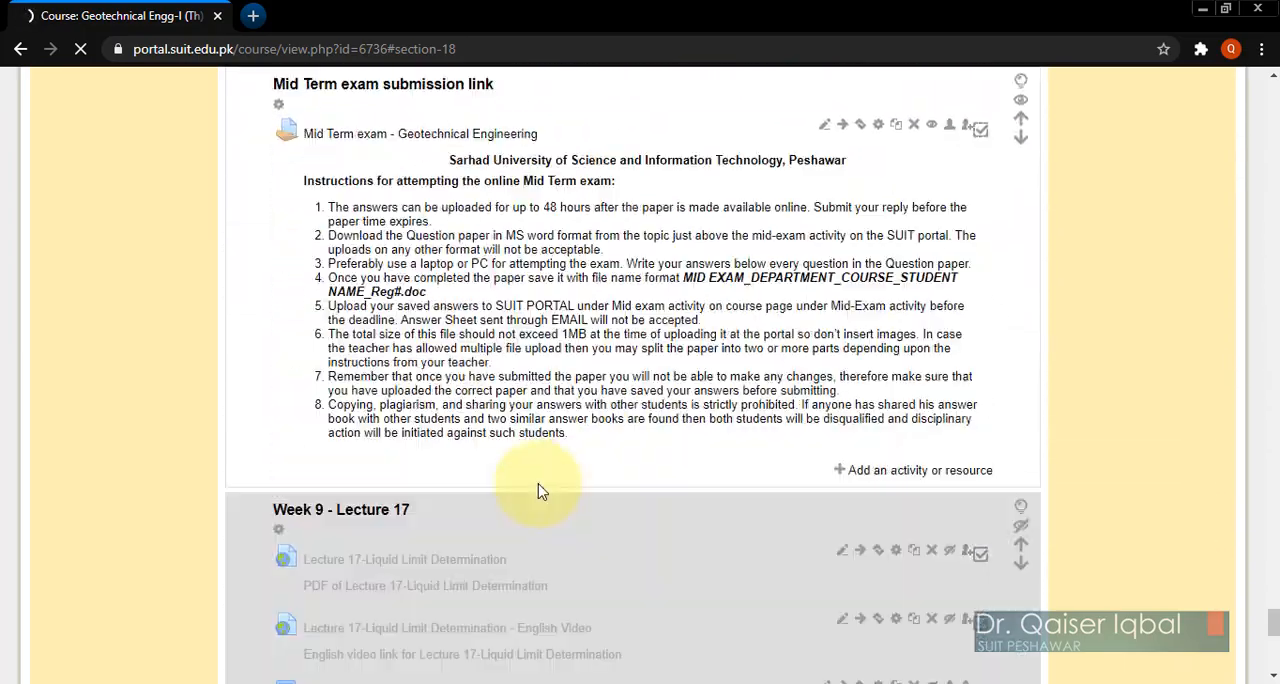
scroll(538, 490, up, 10)
scroll(538, 490, down, 2)
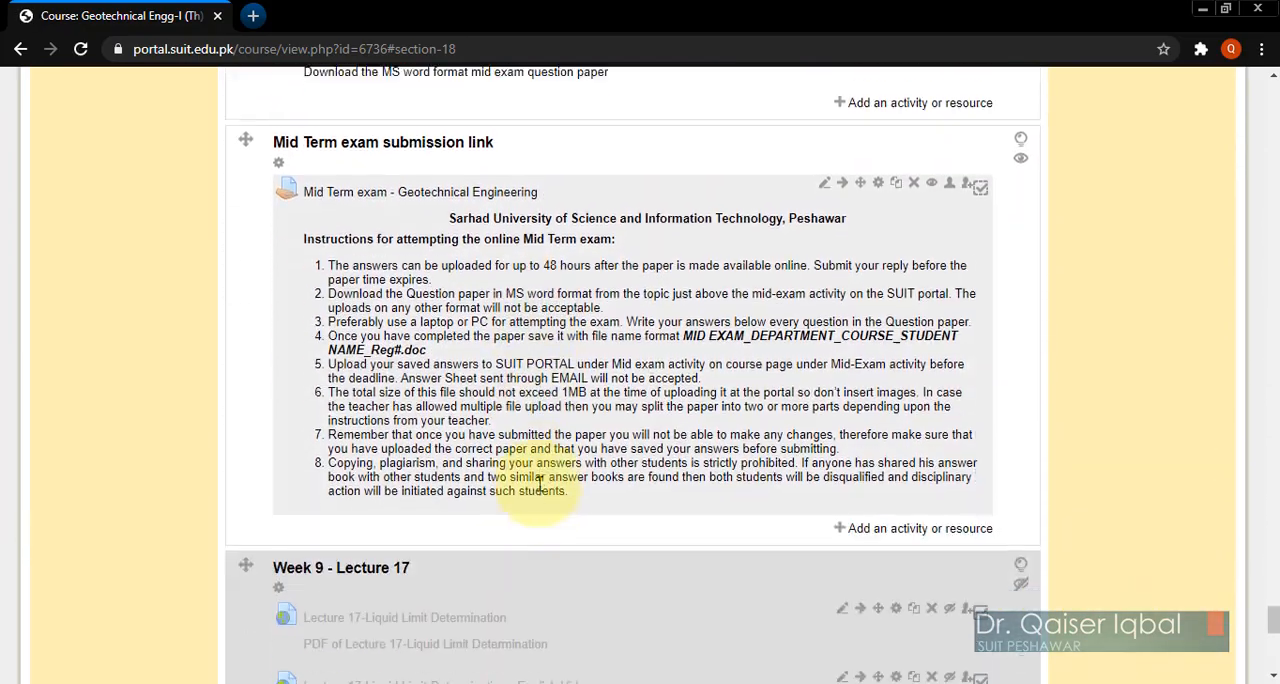
scroll(450, 491, up, 1)
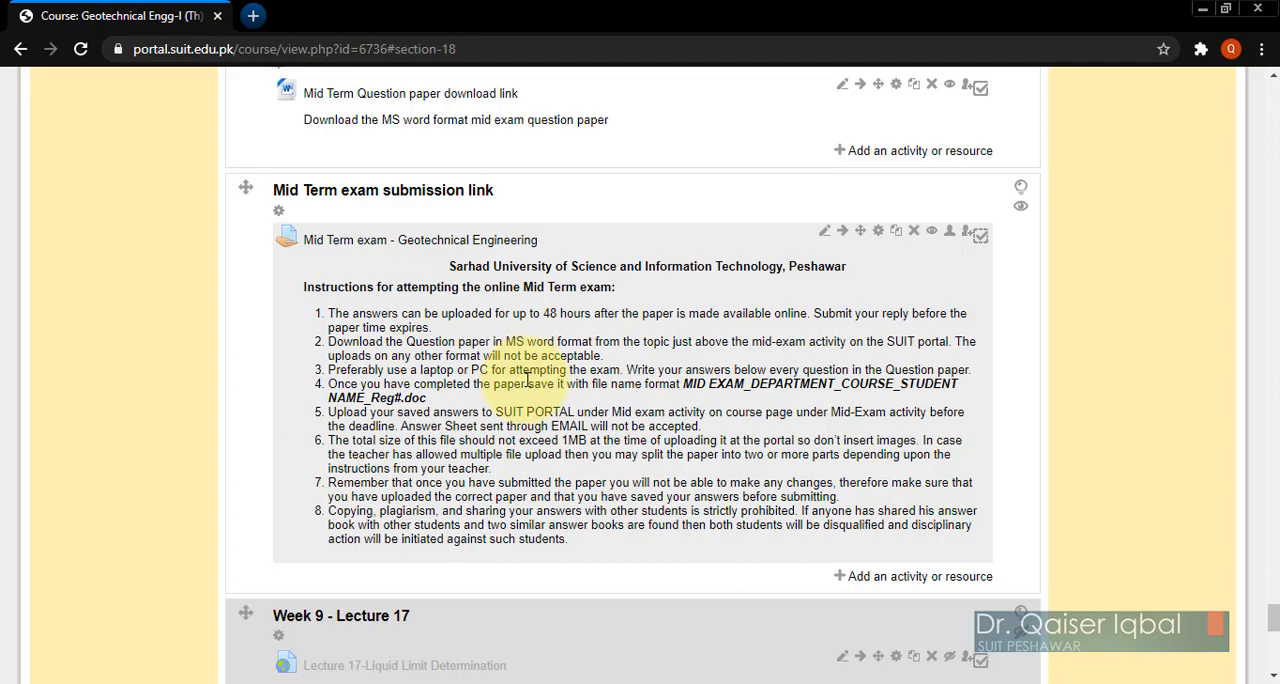
click(388, 248)
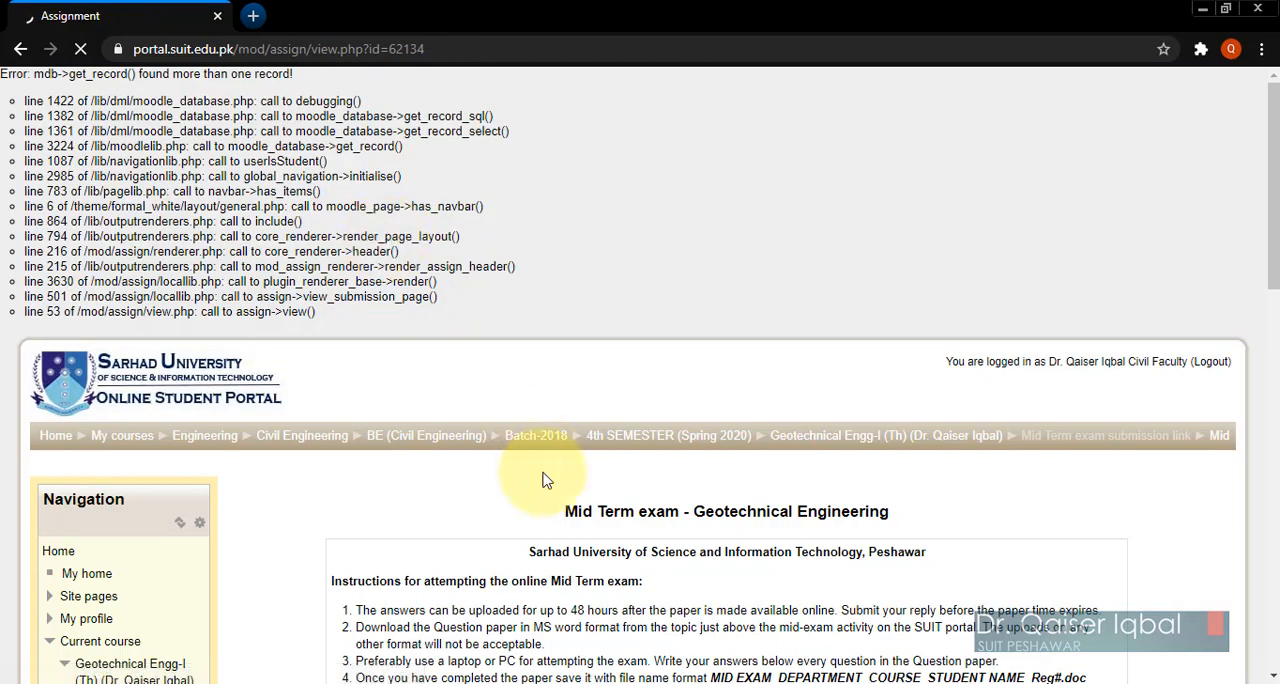
Step: Examine the assignment's instructions, grading summary and submission status, including its opening date, due date and allowed attempts
scroll(545, 480, down, 1)
scroll(545, 480, down, 4)
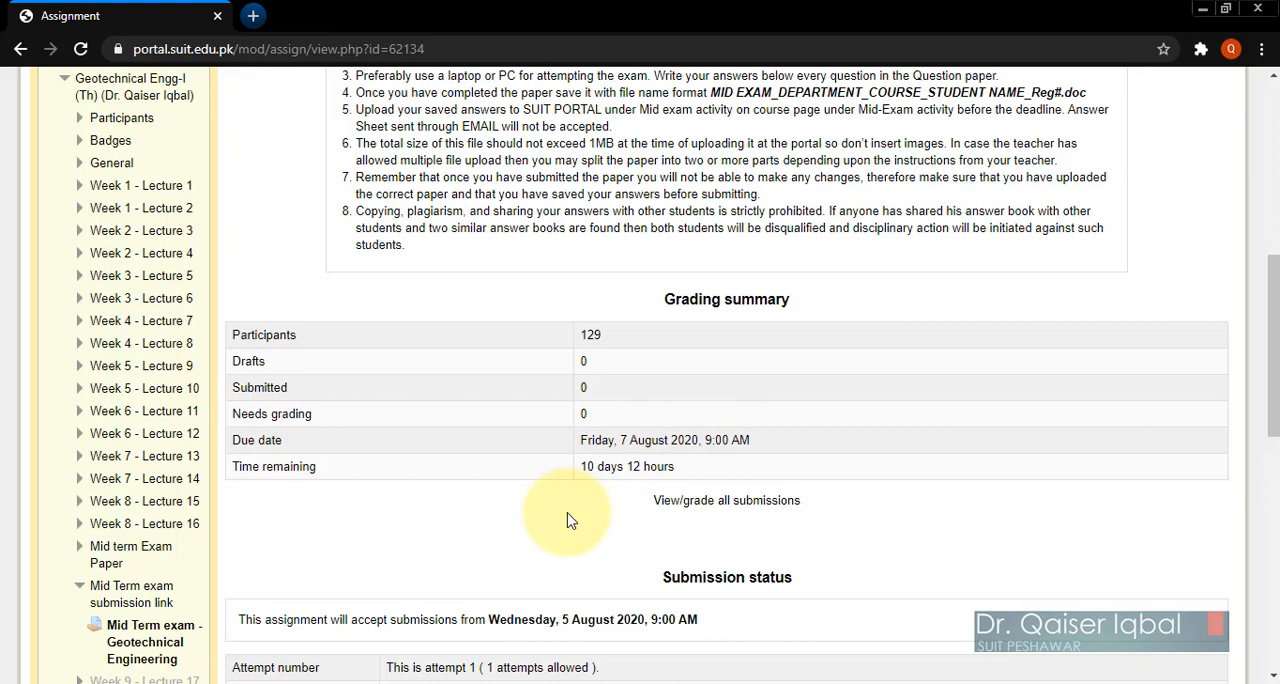
scroll(566, 520, down, 3)
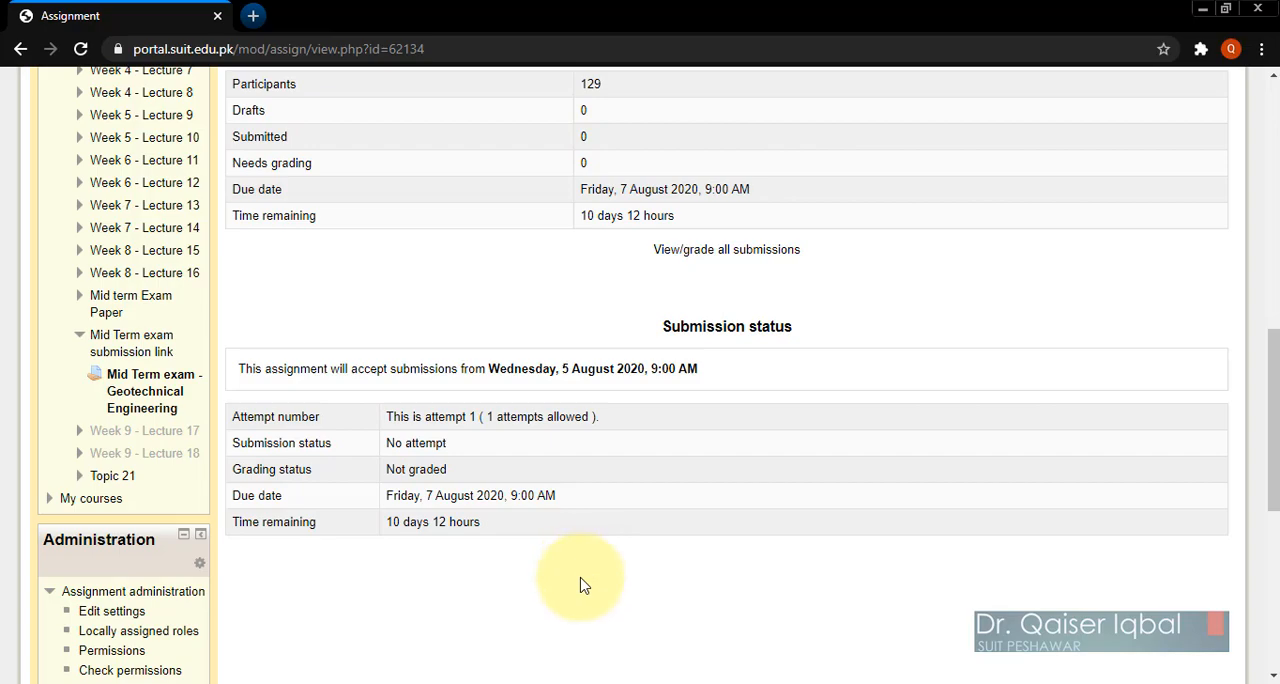
scroll(586, 584, up, 2)
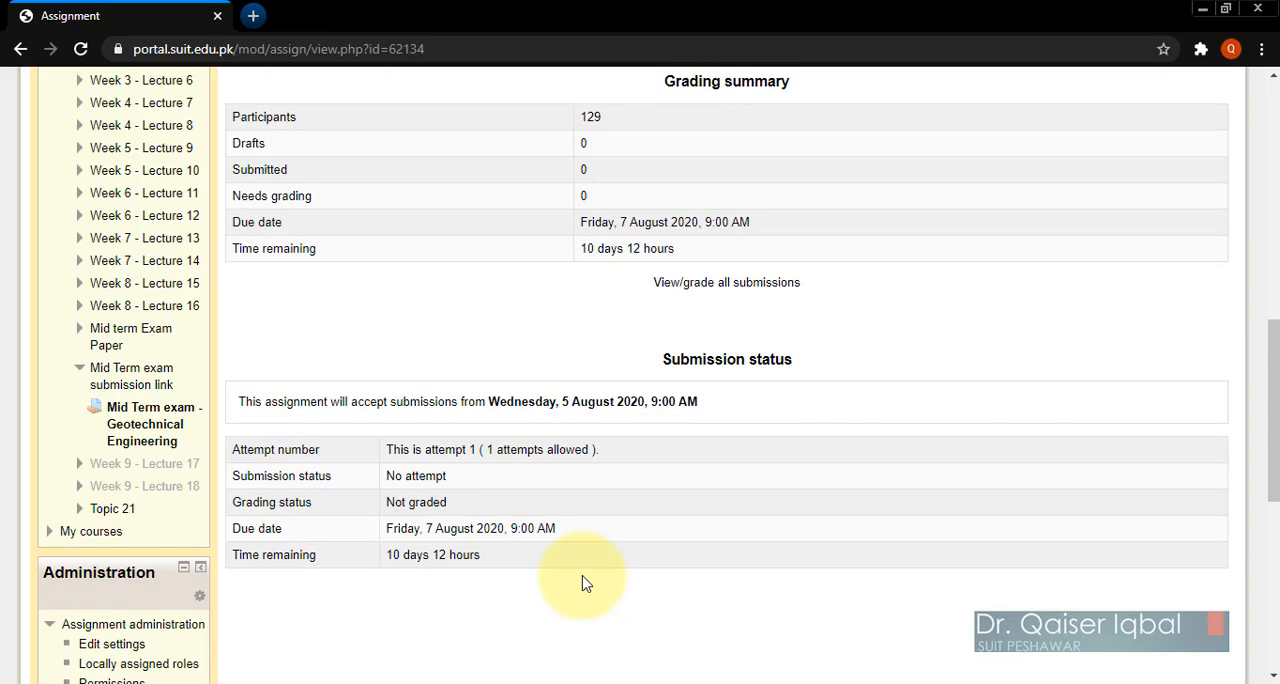
scroll(586, 584, up, 3)
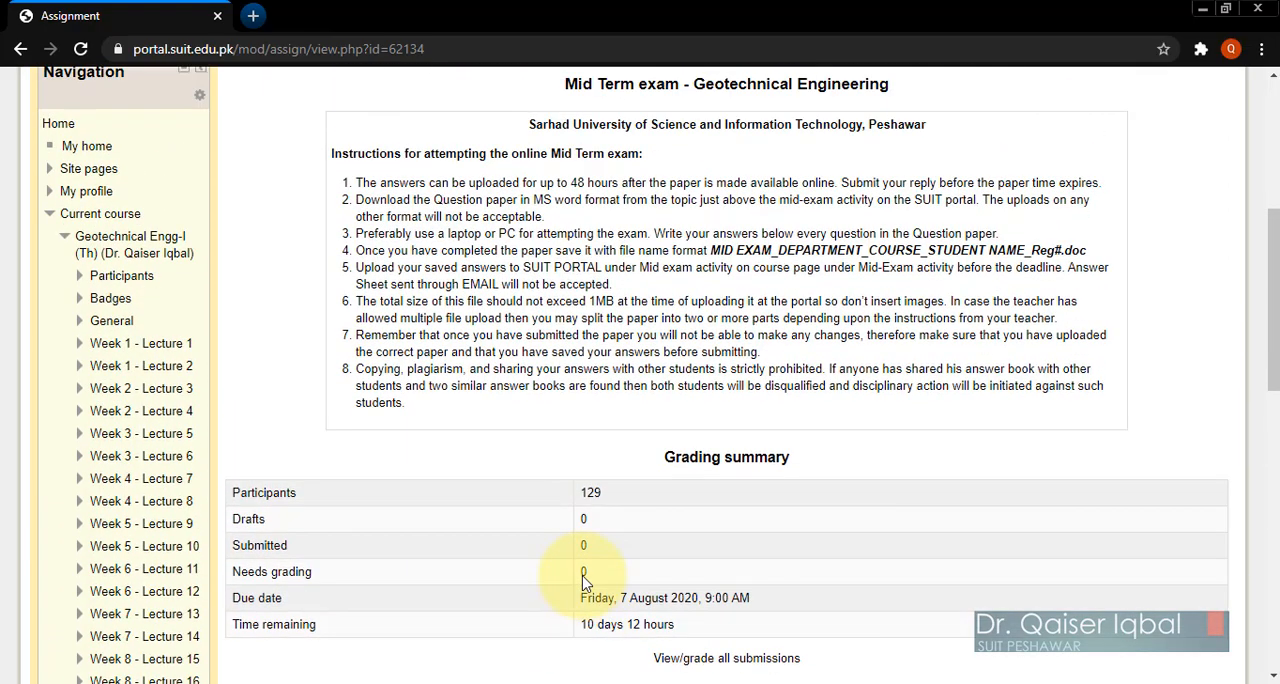
scroll(584, 575, down, 2)
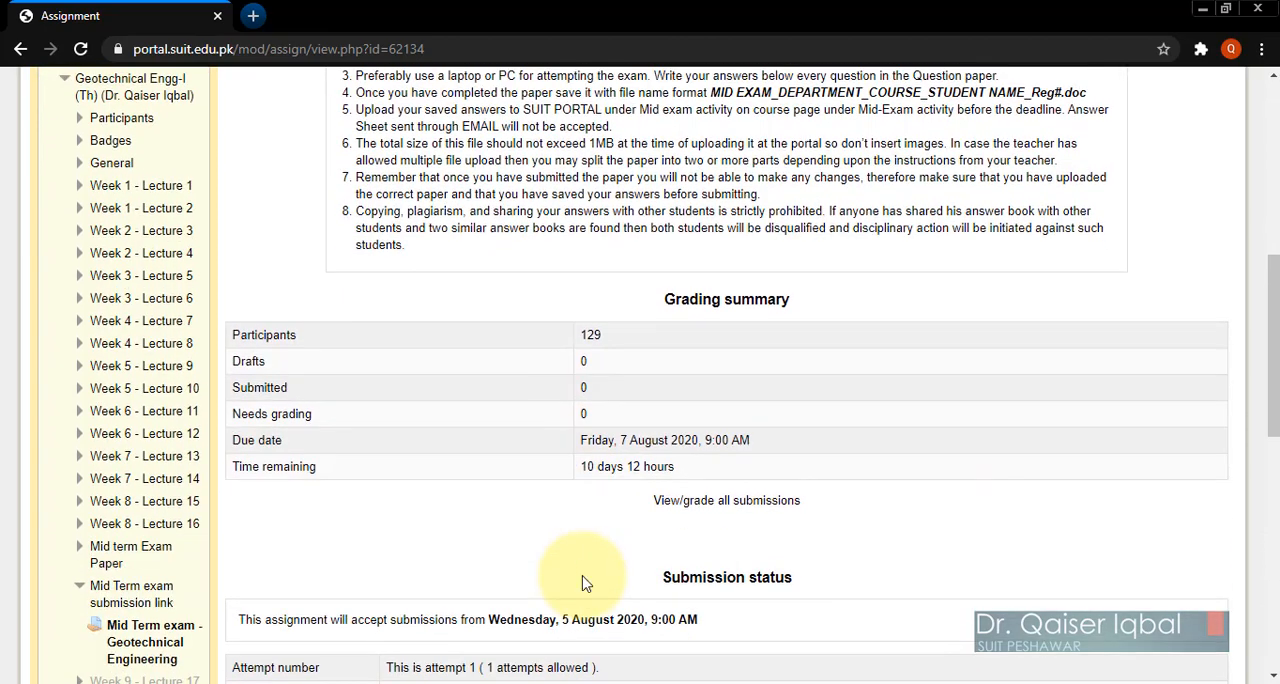
scroll(586, 584, down, 1)
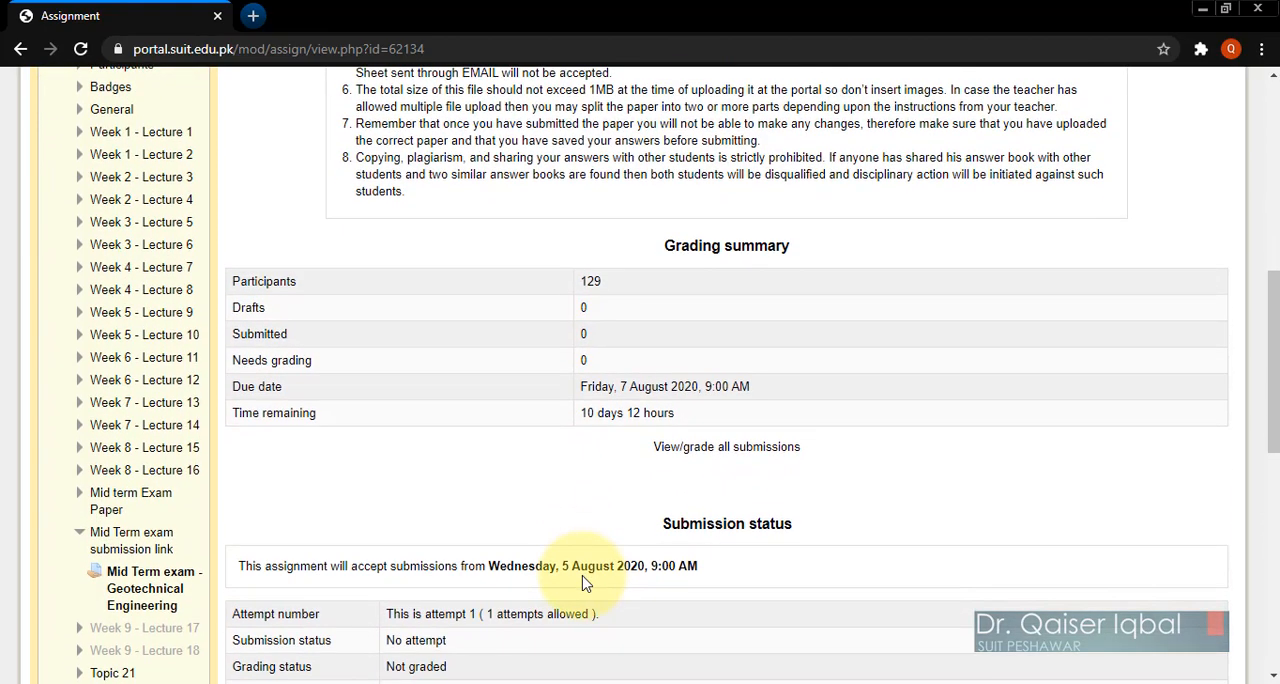
scroll(586, 584, up, 2)
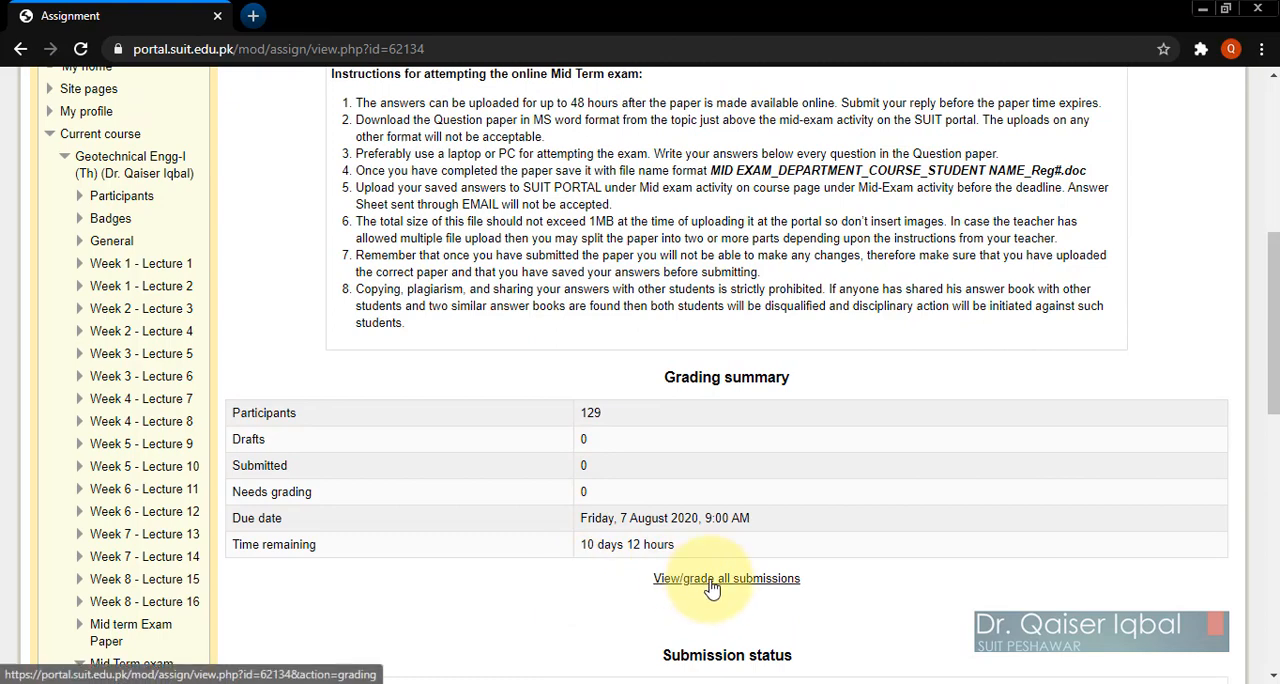
scroll(523, 528, down, 3)
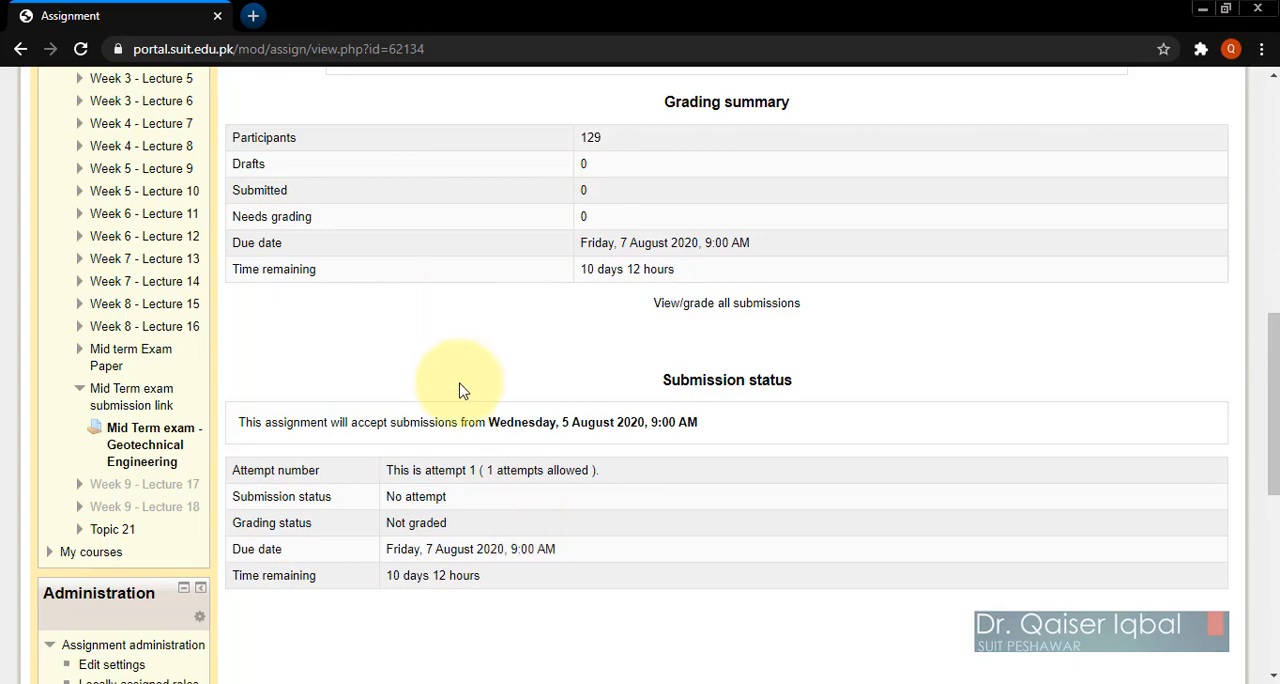
scroll(463, 390, up, 3)
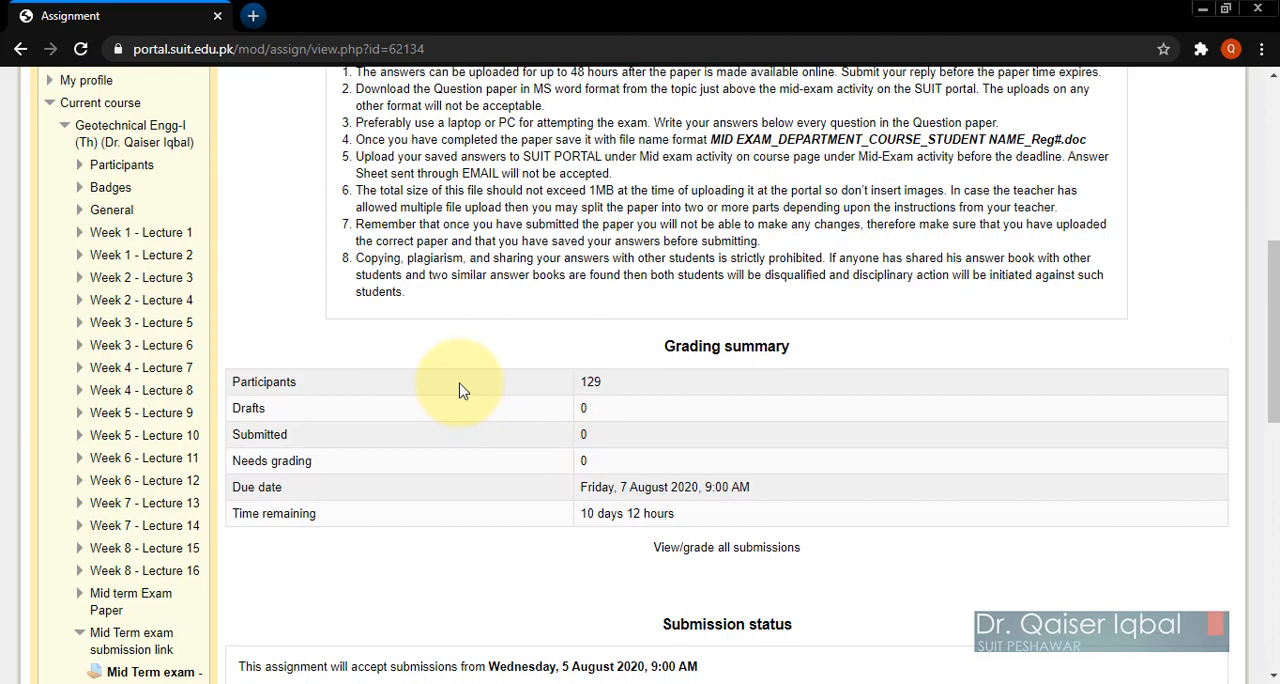
scroll(463, 390, up, 3)
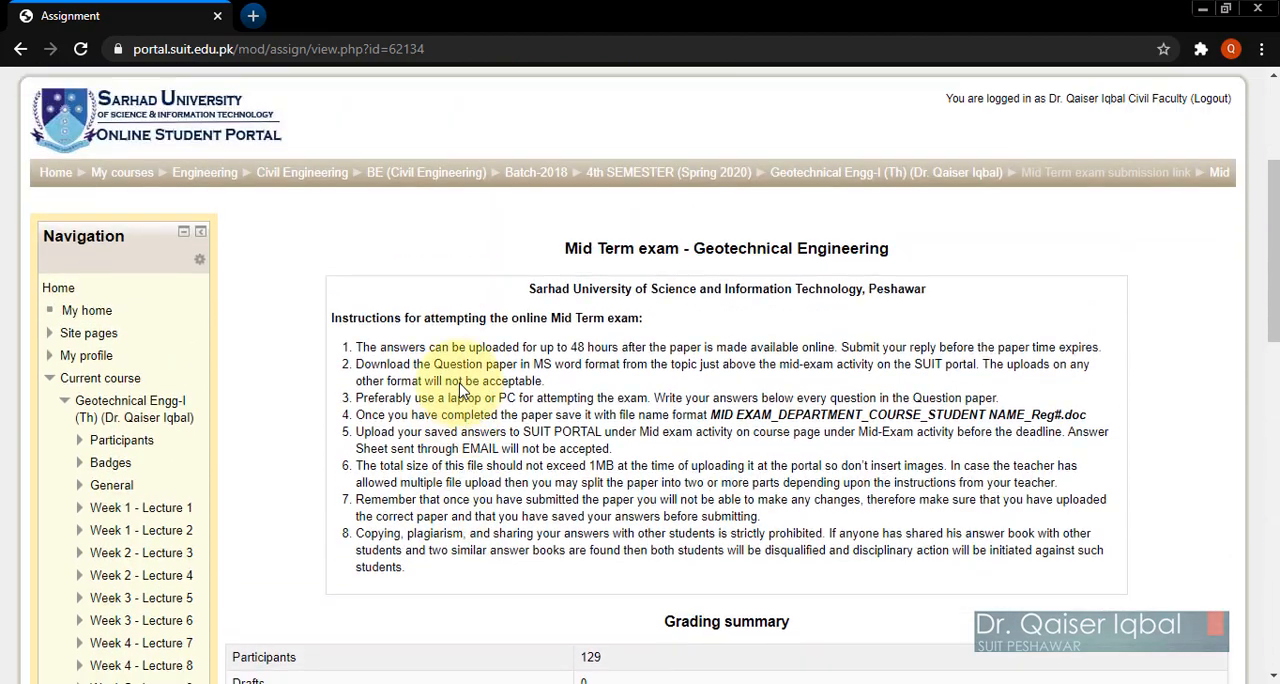
scroll(463, 390, down, 3)
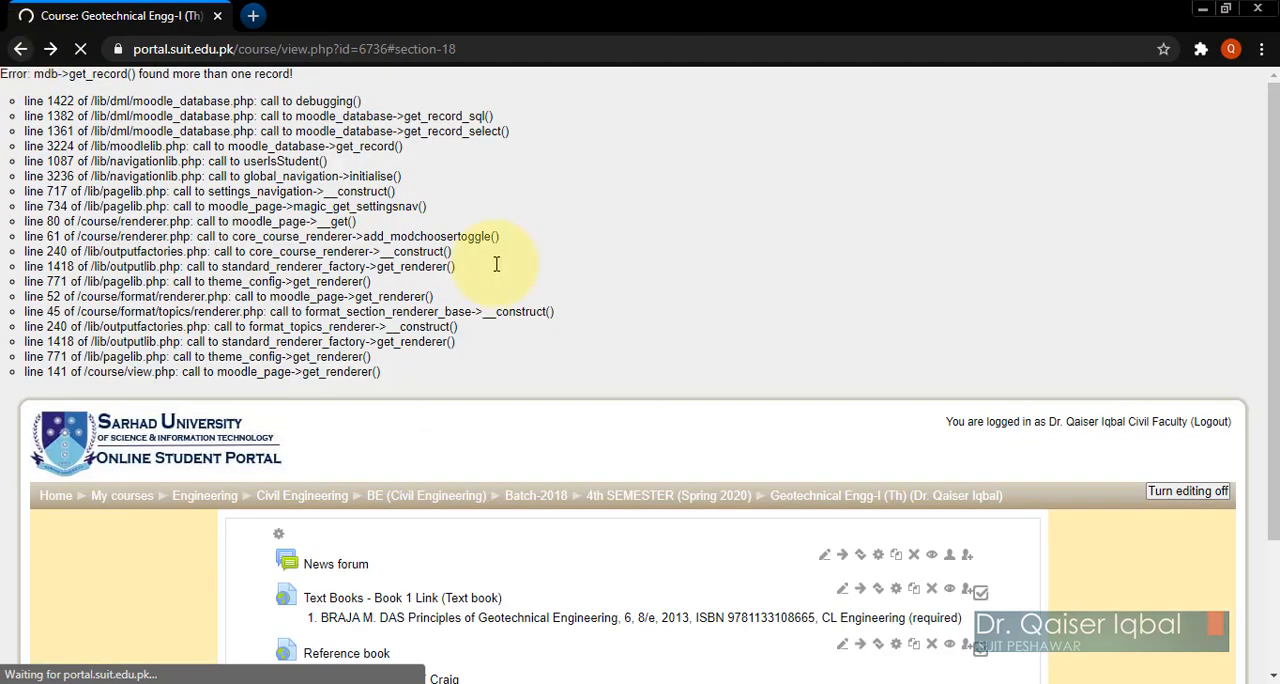
Step: Edit the Mid Term exam assignment to allow submissions from 27 July, and save it, returning to the course page
scroll(630, 481, down, 20)
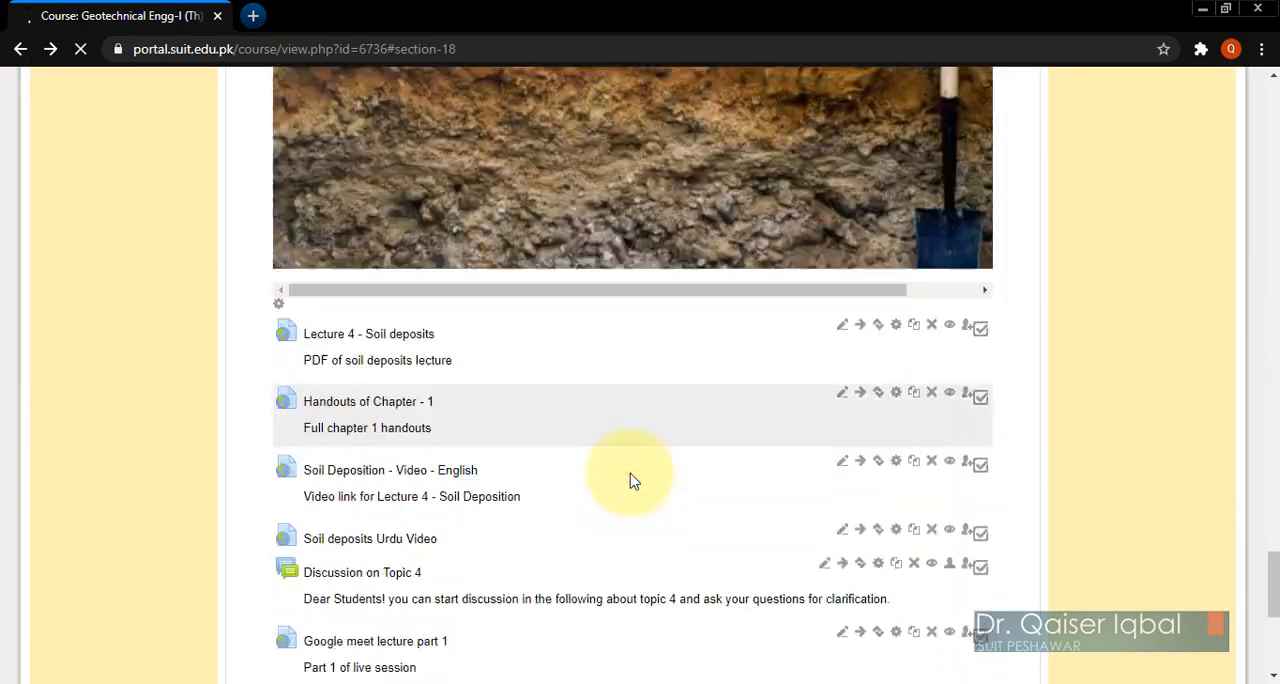
scroll(630, 481, down, 20)
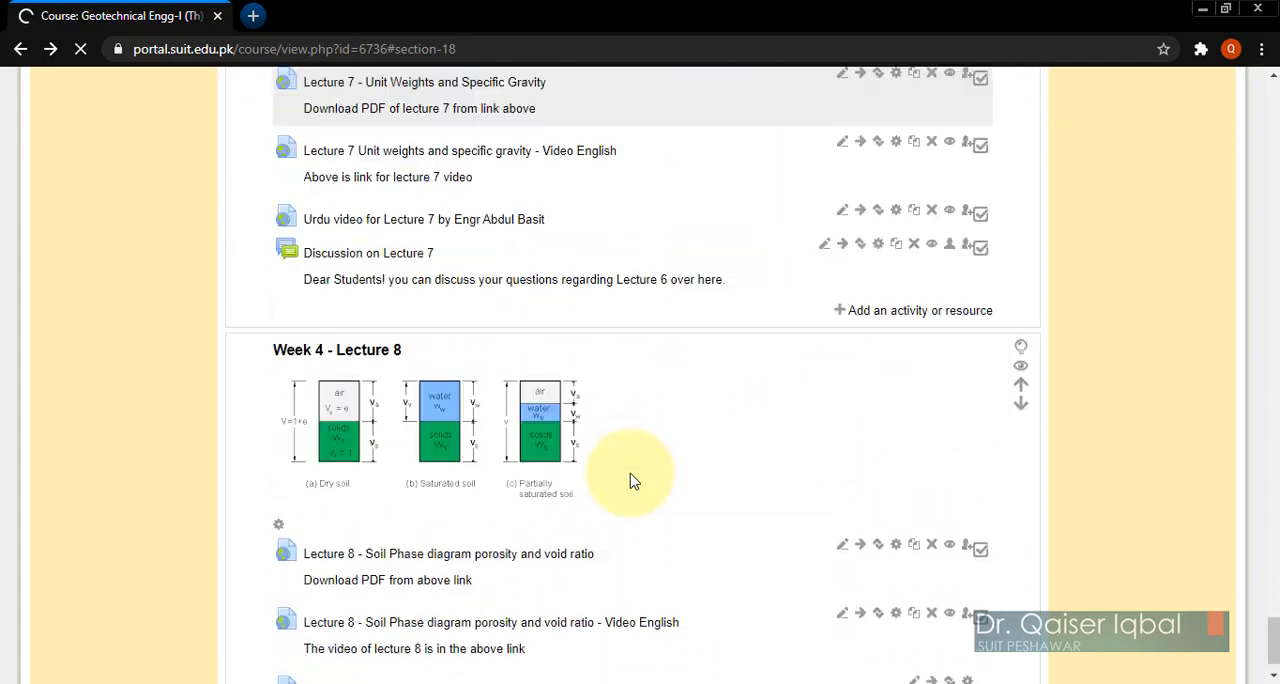
scroll(630, 481, down, 20)
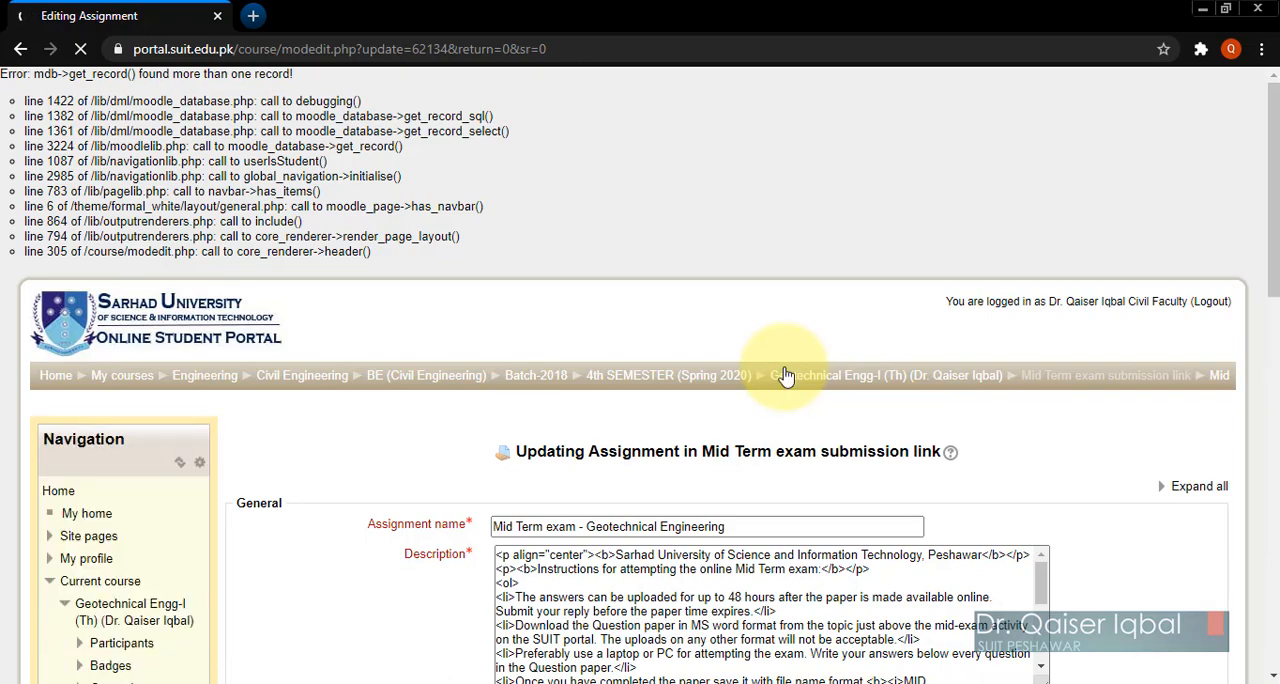
scroll(784, 374, down, 6)
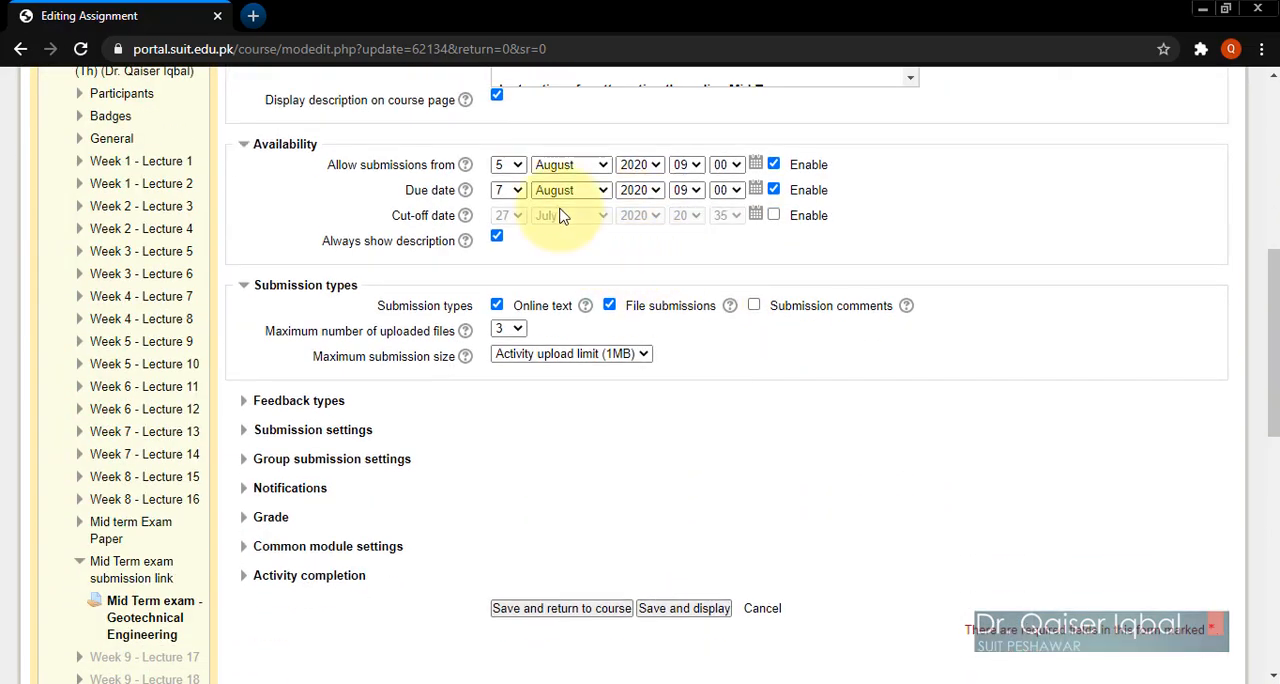
click(513, 166)
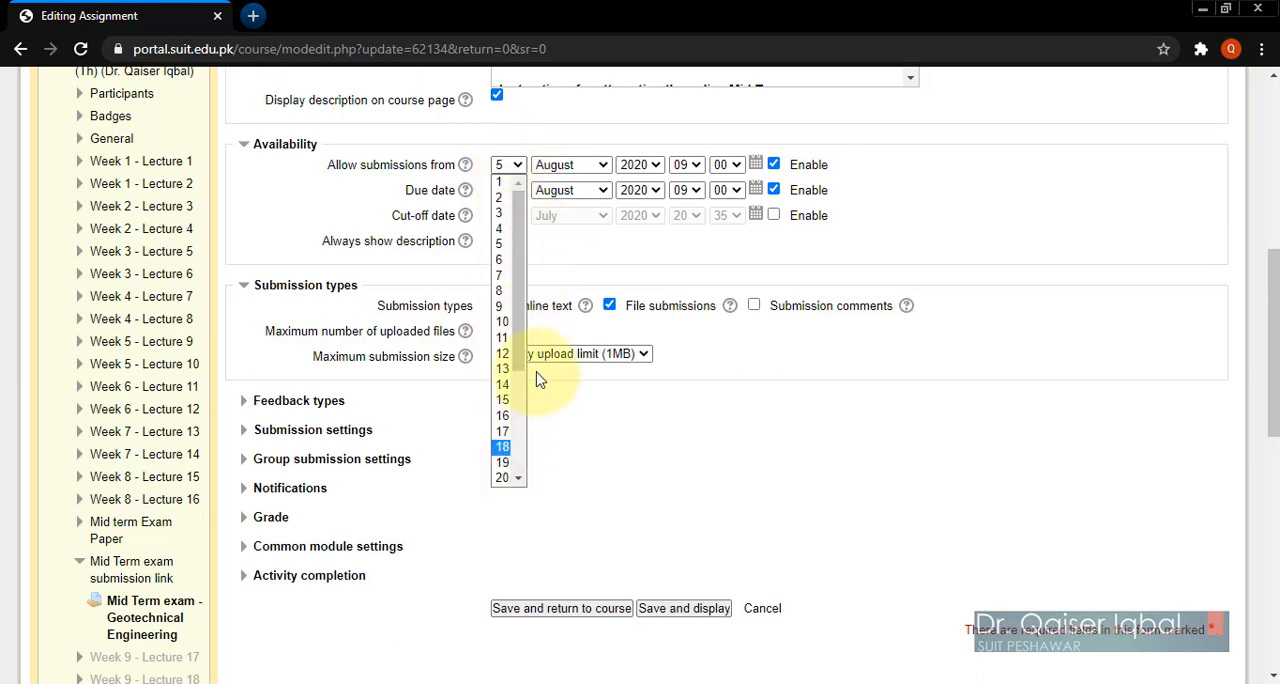
drag(518, 338, 518, 414)
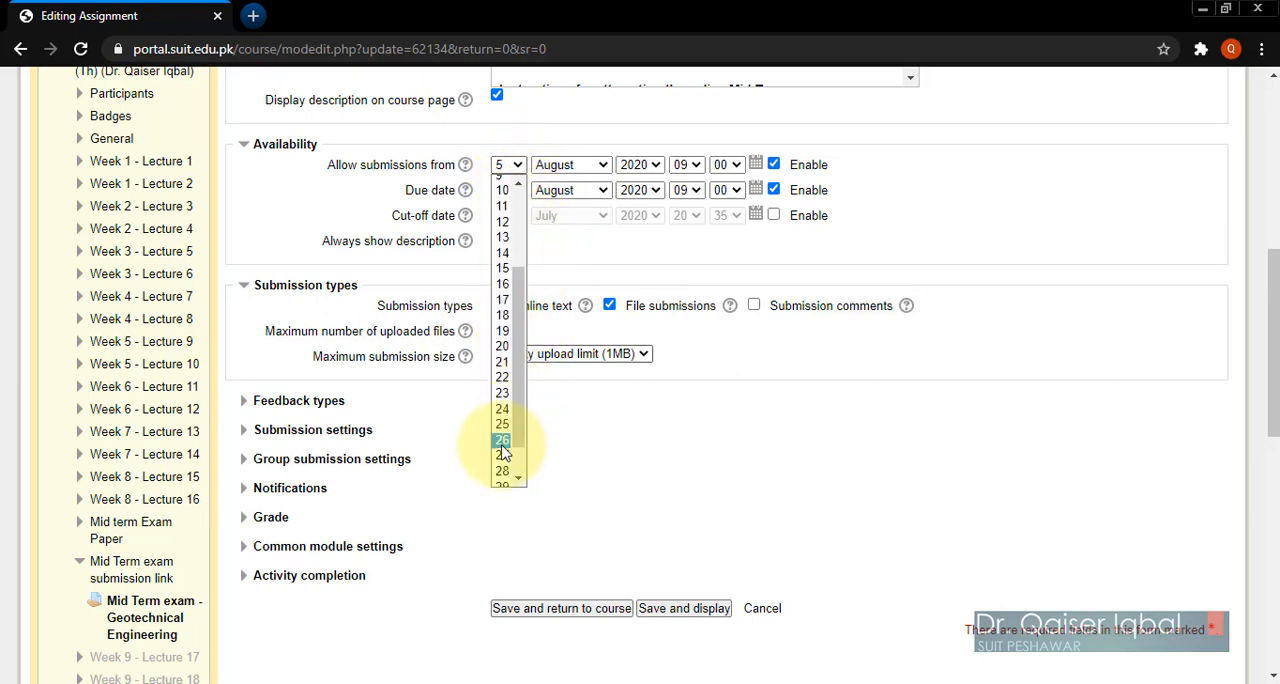
click(502, 458)
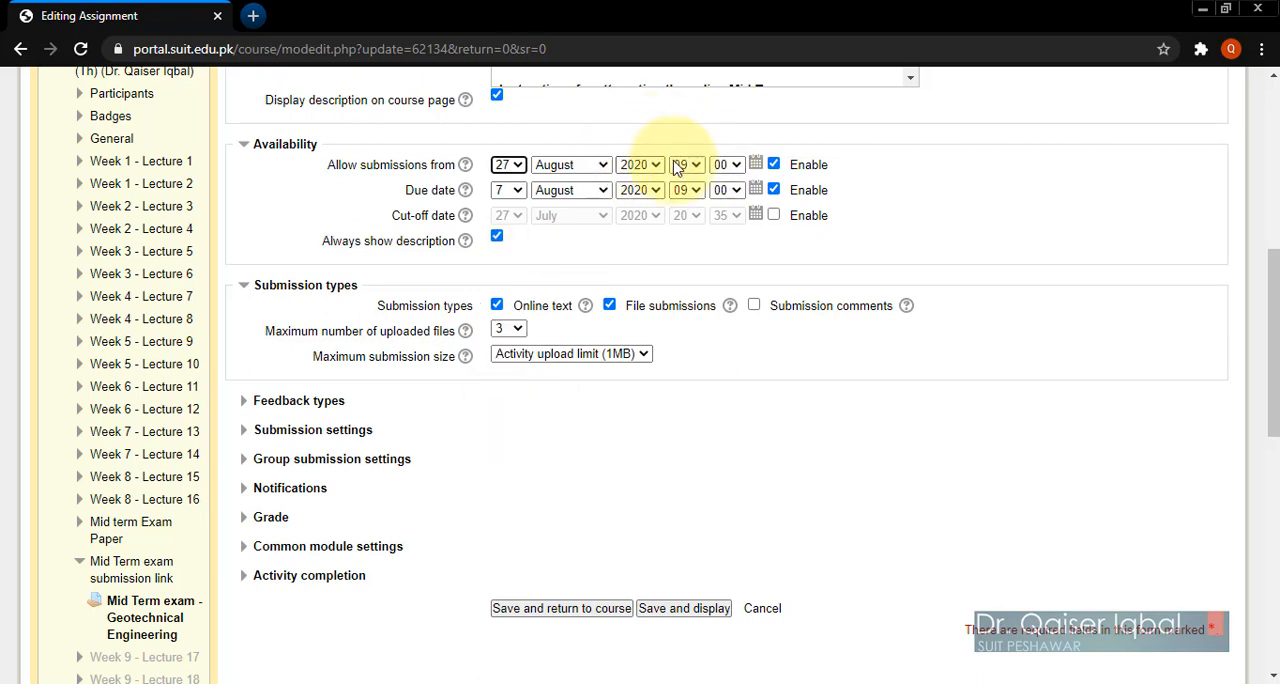
click(567, 167)
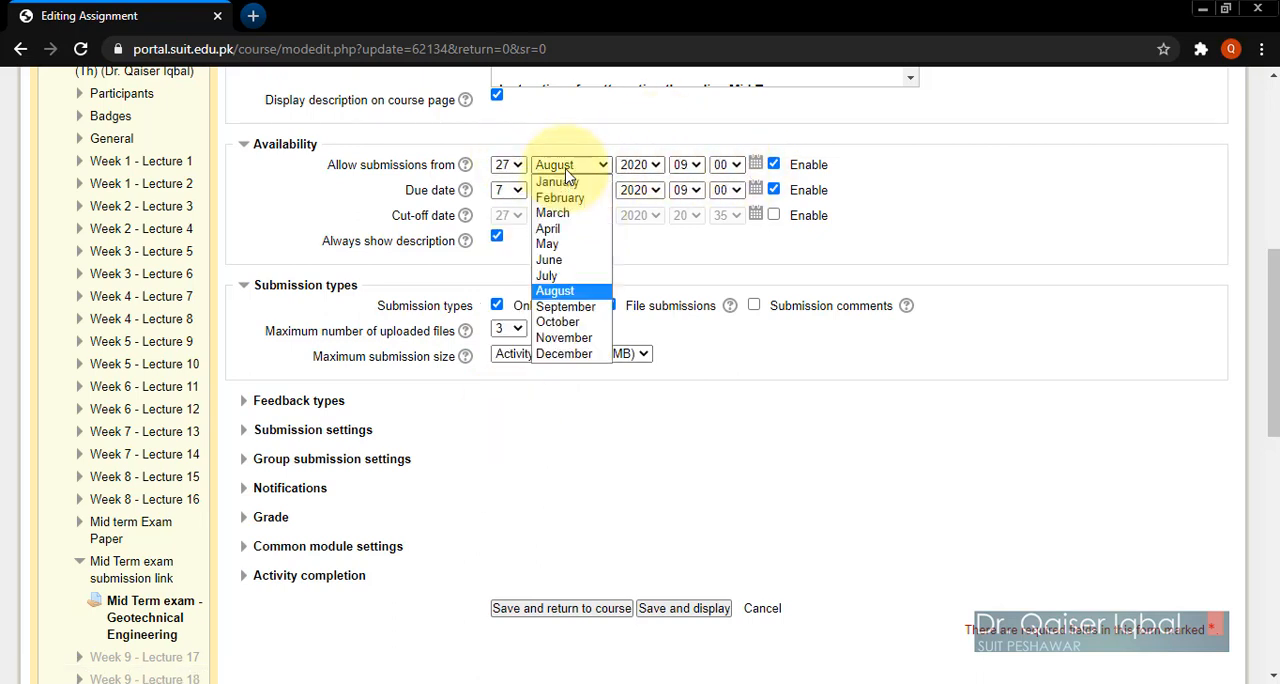
click(557, 276)
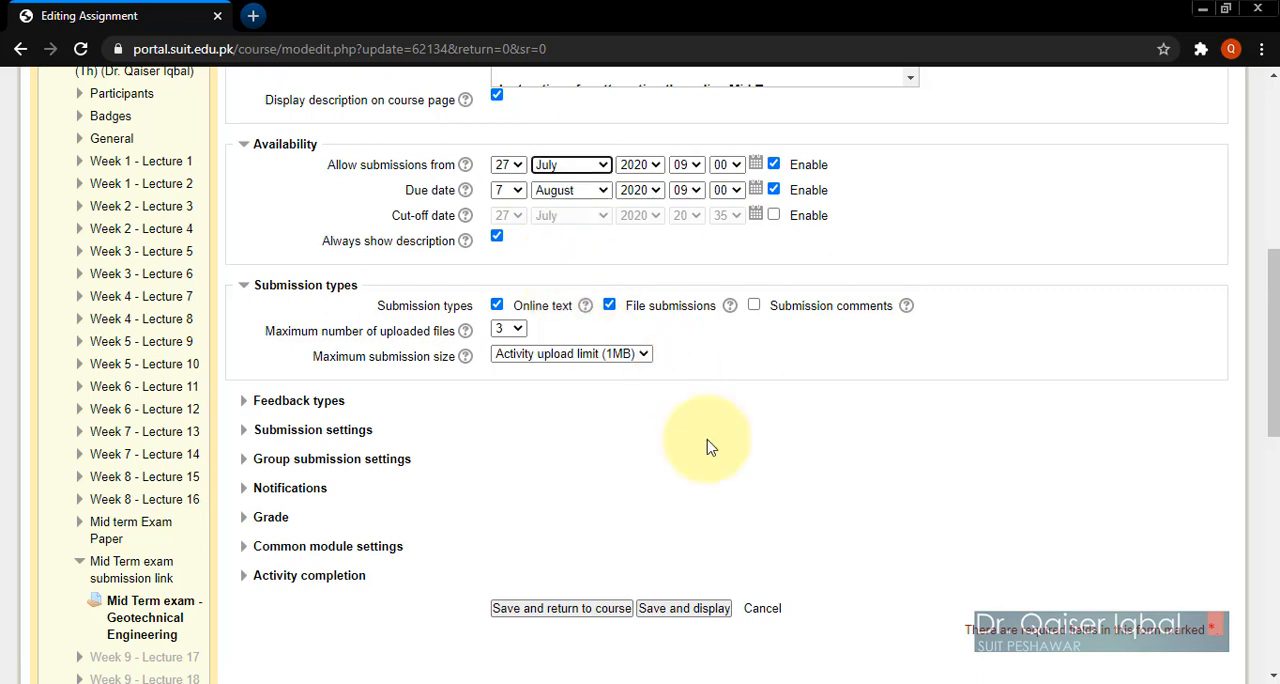
click(604, 613)
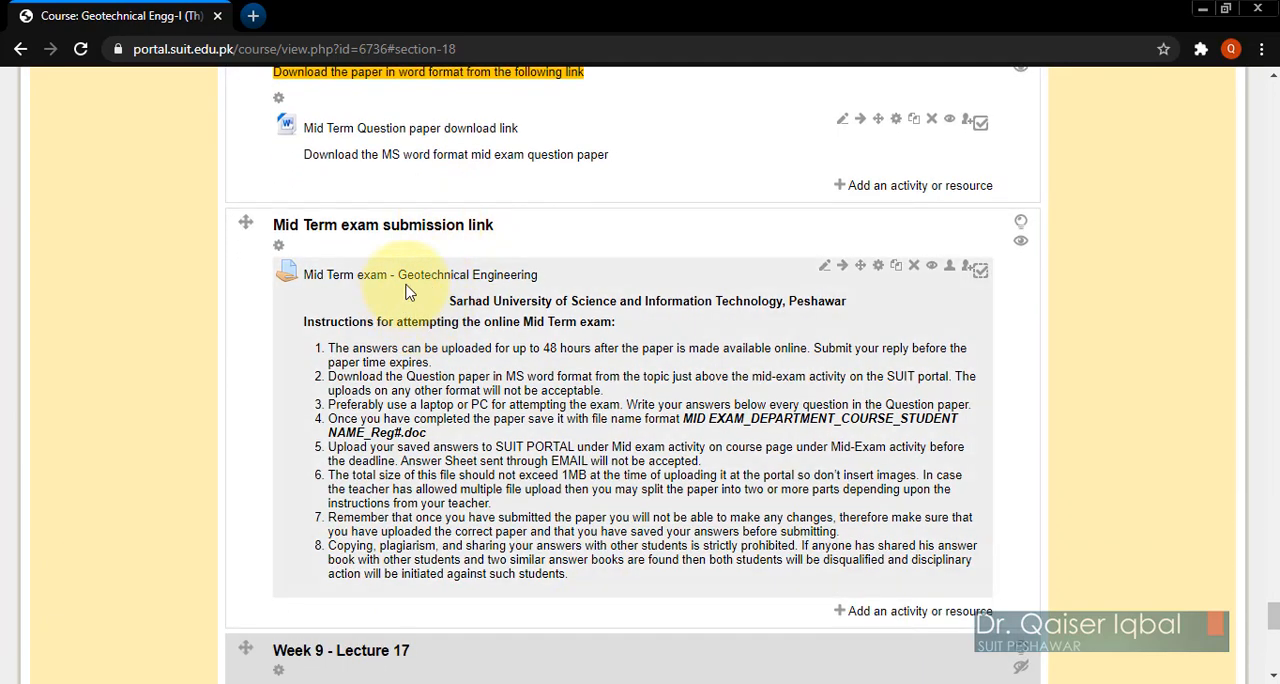
Step: Highlight the "Mid Term exam submission link" section as the current topic on the course page
scroll(505, 550, down, 3)
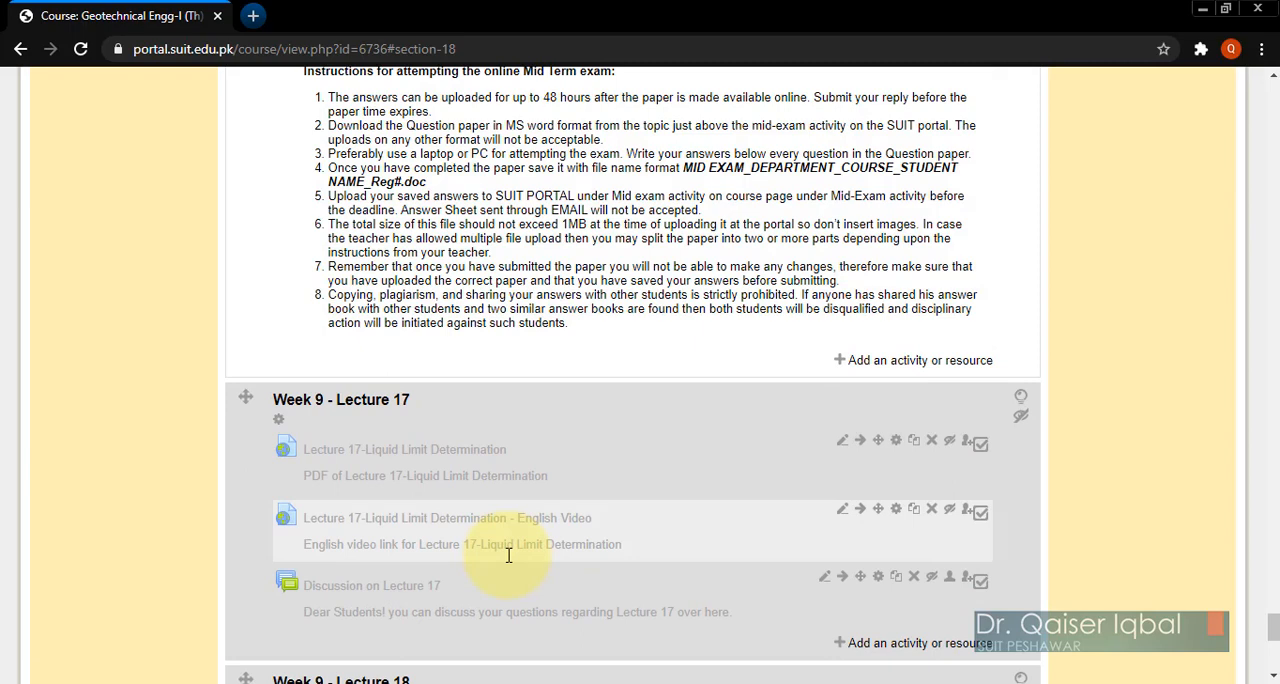
scroll(545, 314, up, 3)
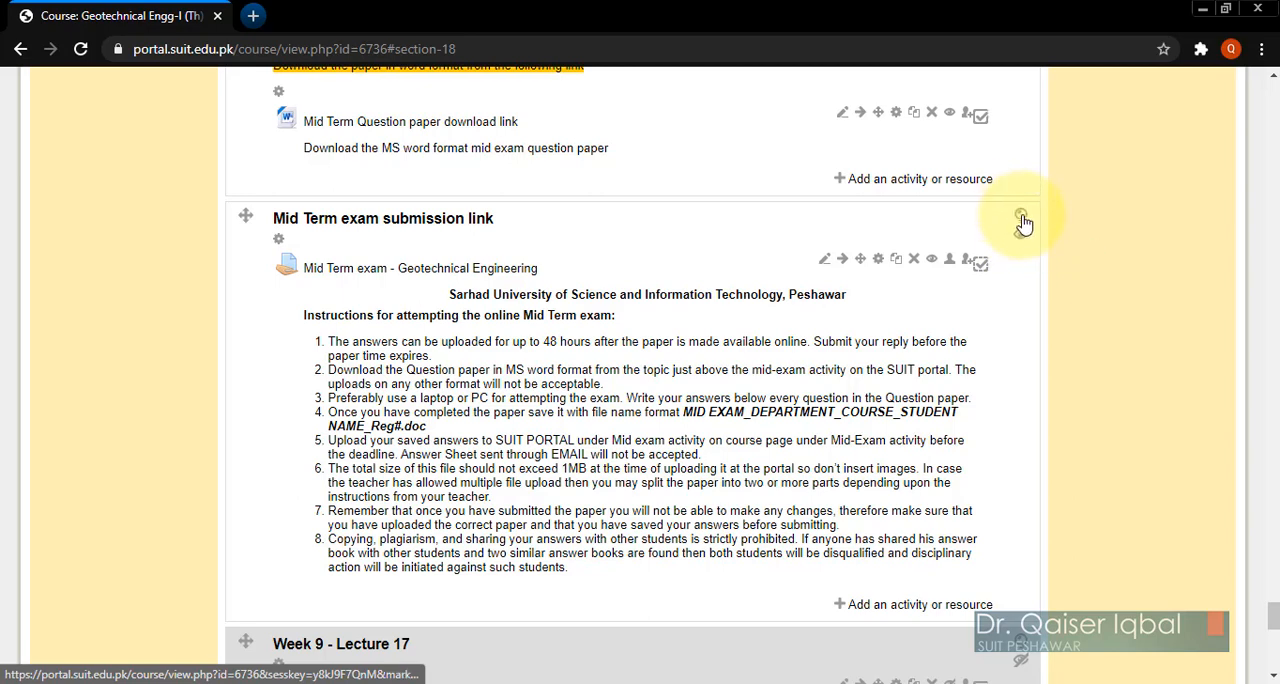
click(1021, 218)
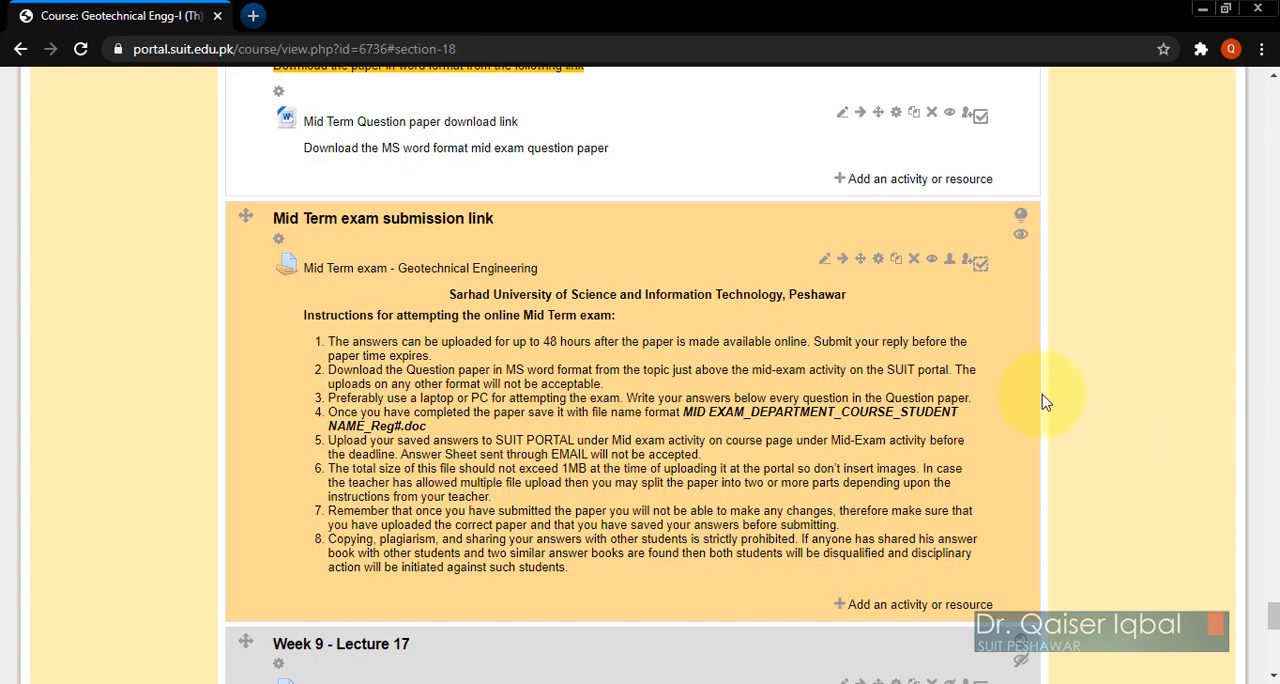
Step: Log out of the faculty account on the portal
scroll(1135, 378, up, 1)
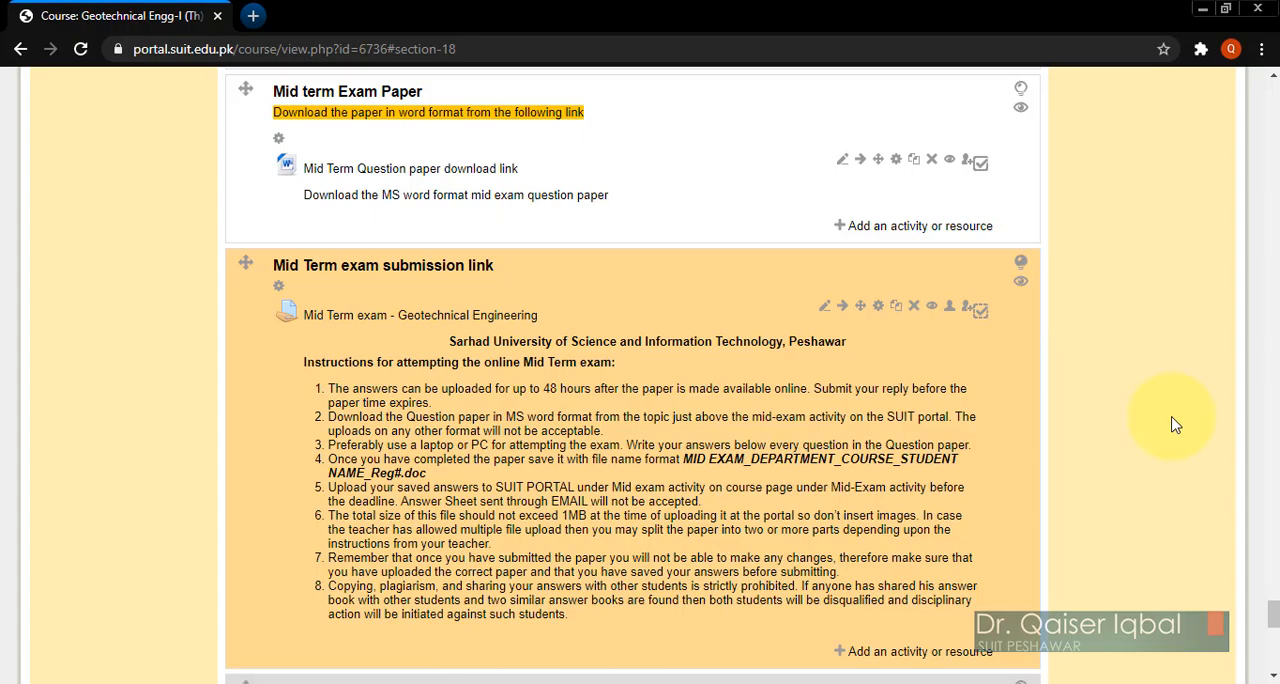
scroll(1175, 425, up, 20)
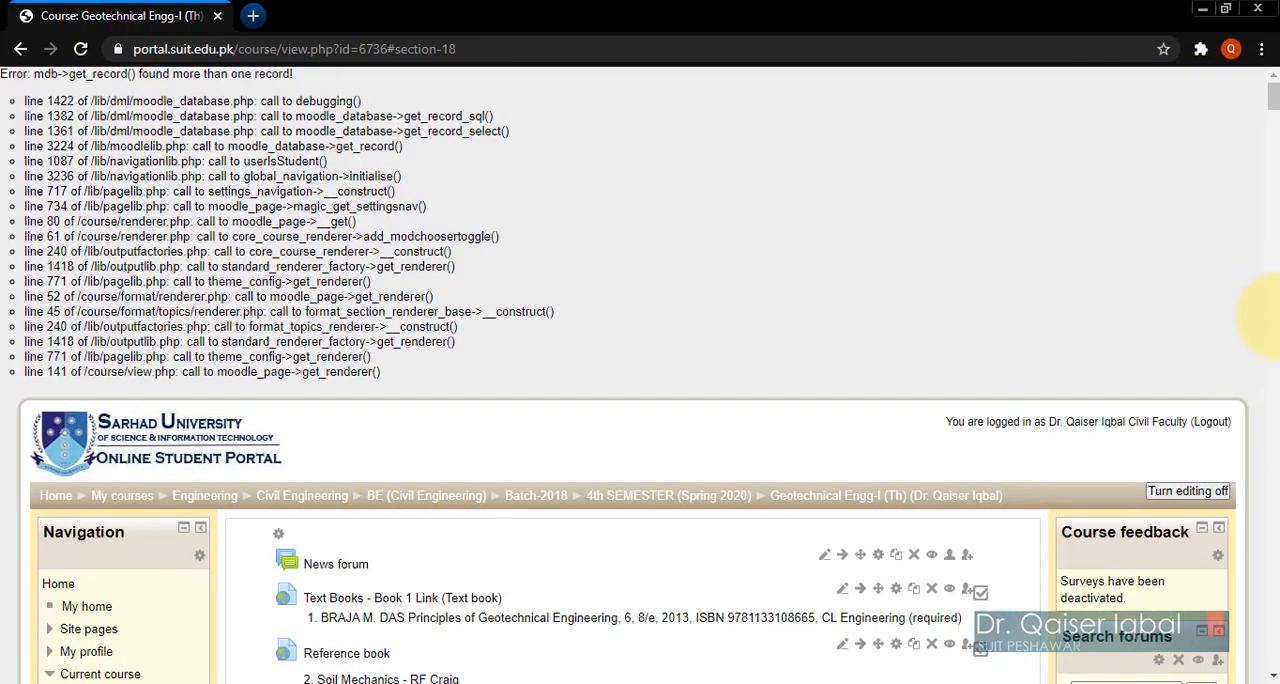
click(1216, 425)
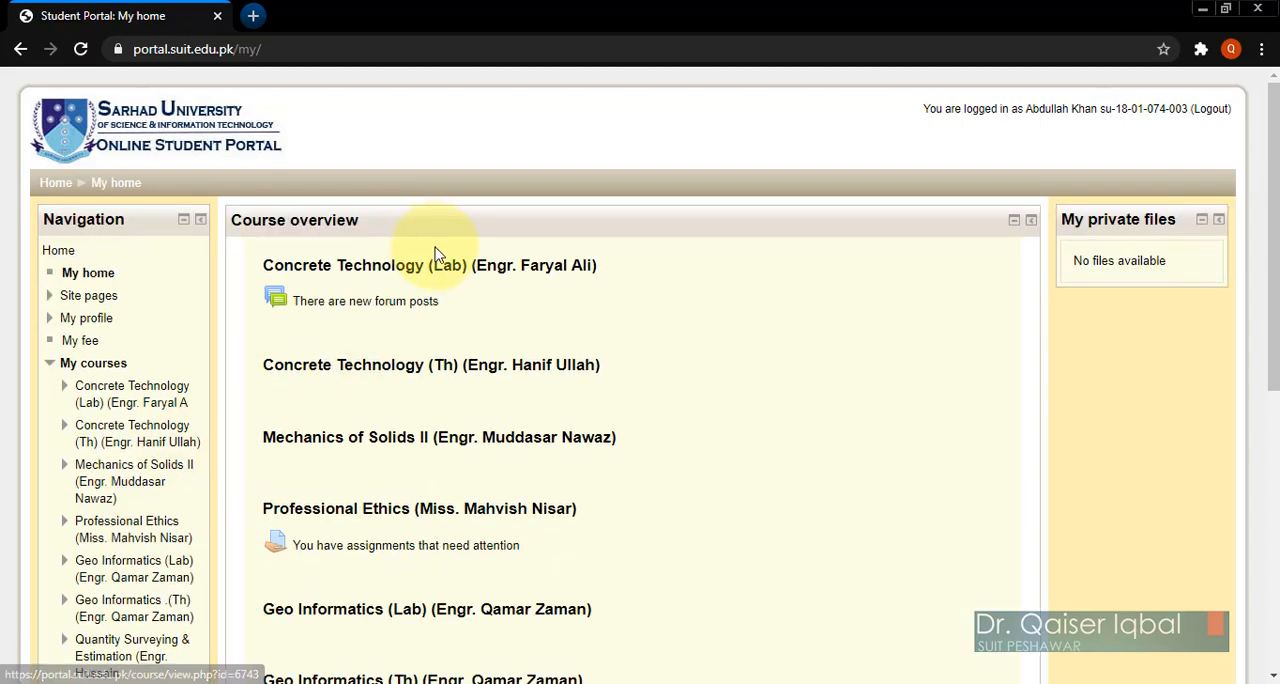
Step: Open the last-listed Geotechnical Engg-I (Th) course from the student's overview, and open its Mid Term exam - Geotechnical Engineering assignment
scroll(391, 478, down, 5)
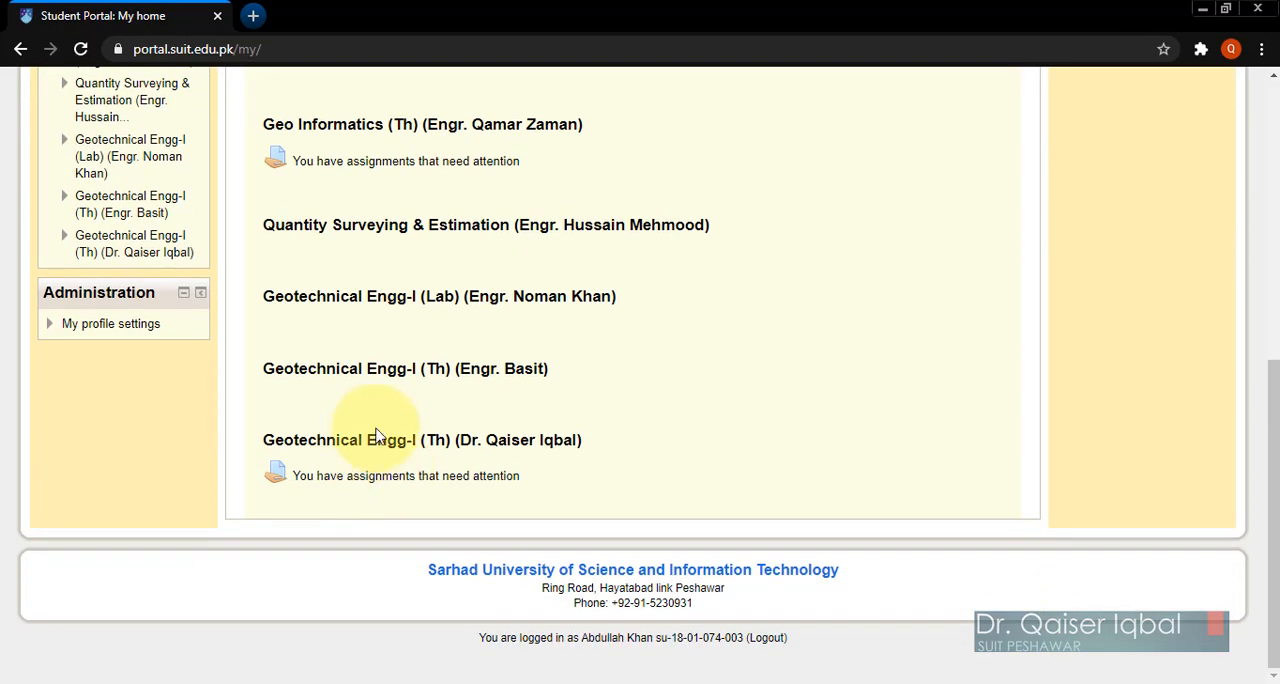
click(376, 443)
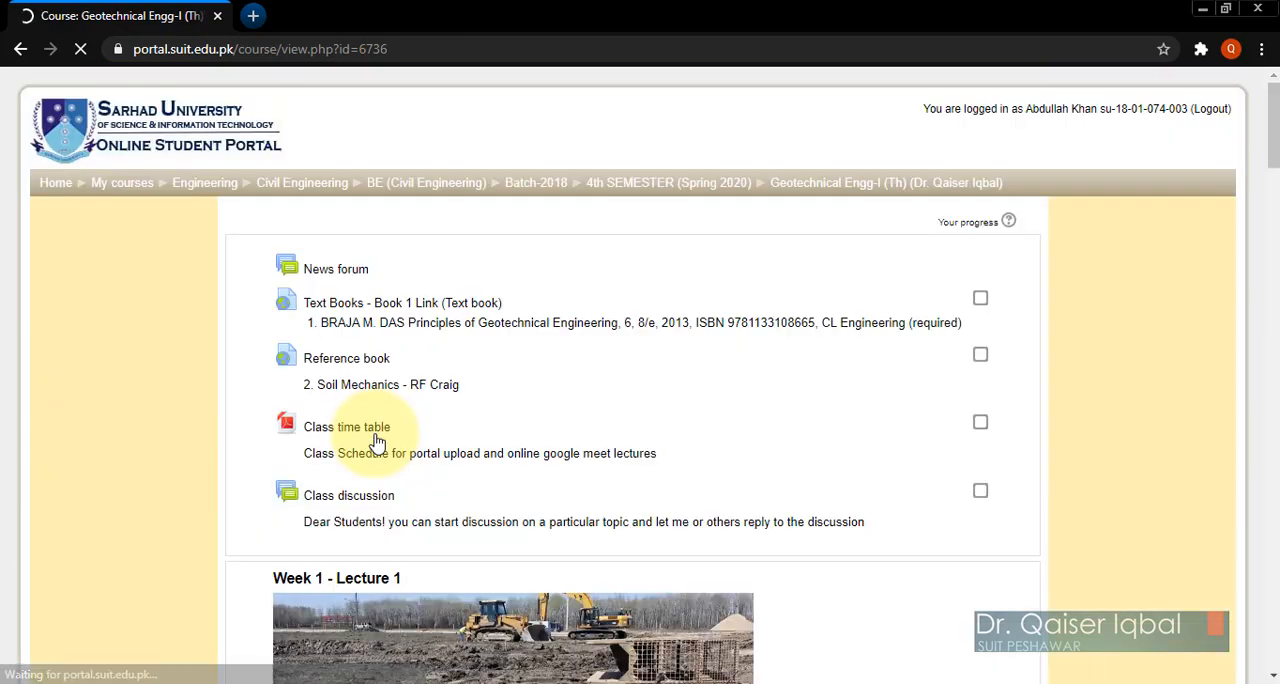
scroll(712, 510, down, 10)
scroll(710, 477, down, 15)
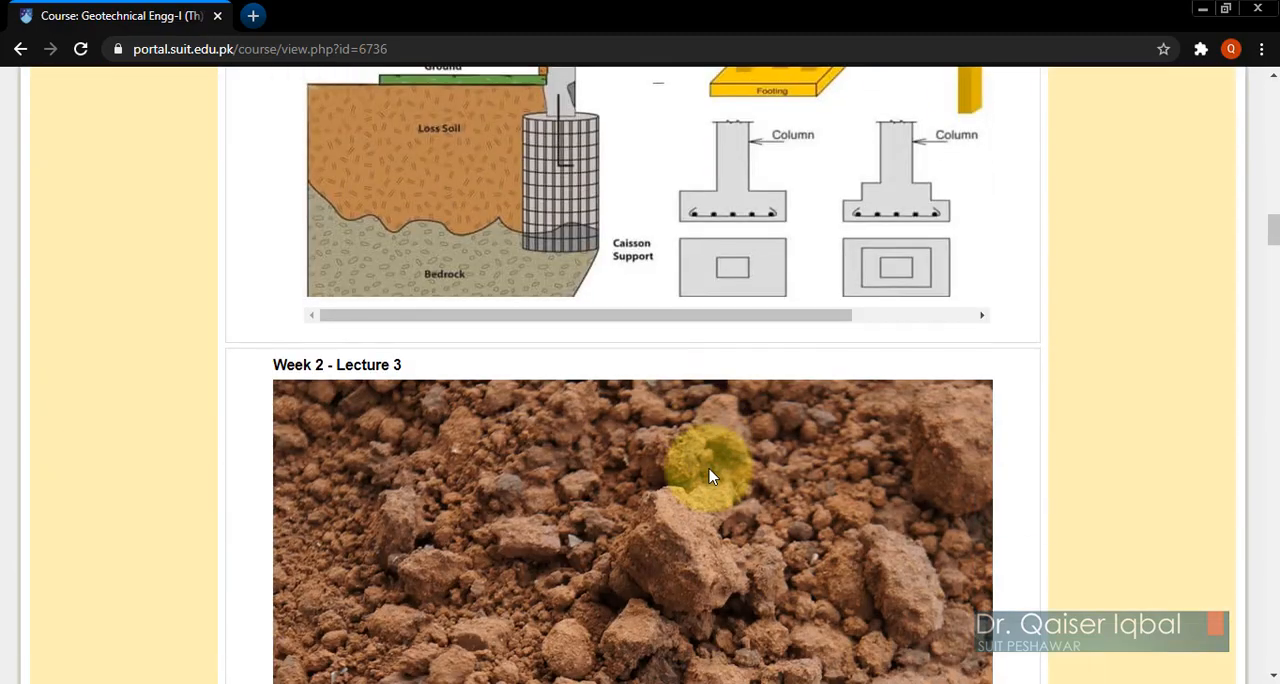
scroll(710, 477, down, 15)
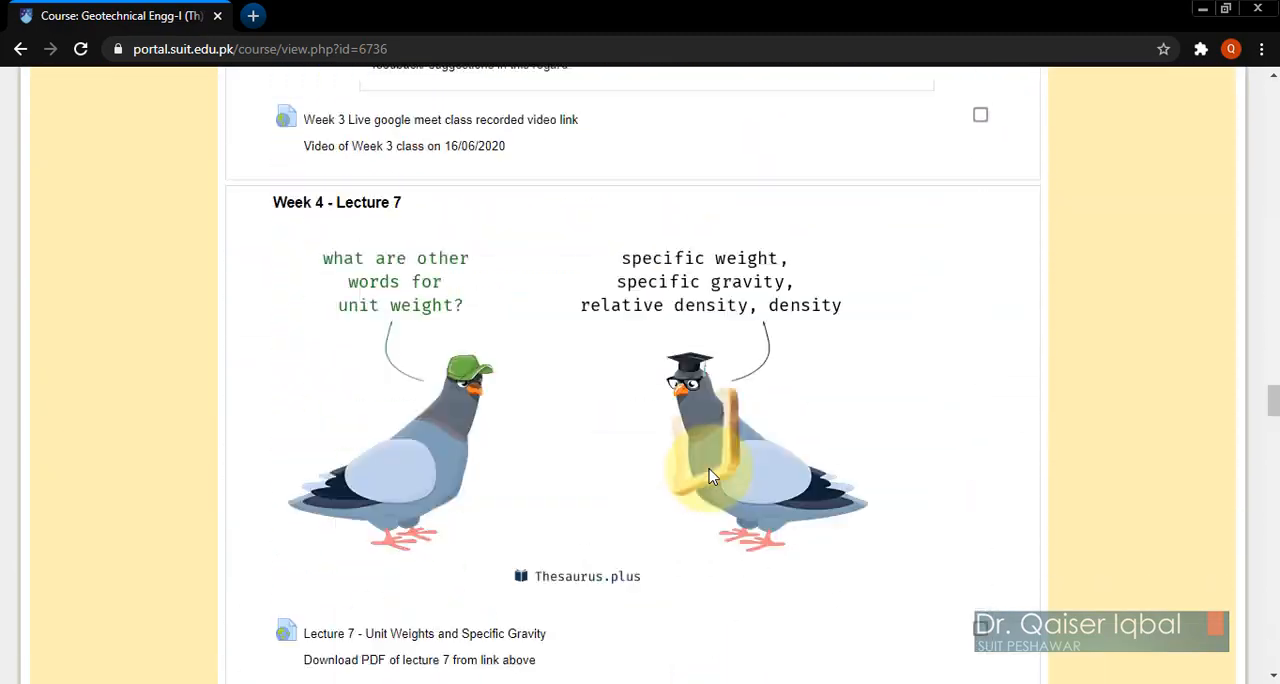
scroll(710, 477, down, 15)
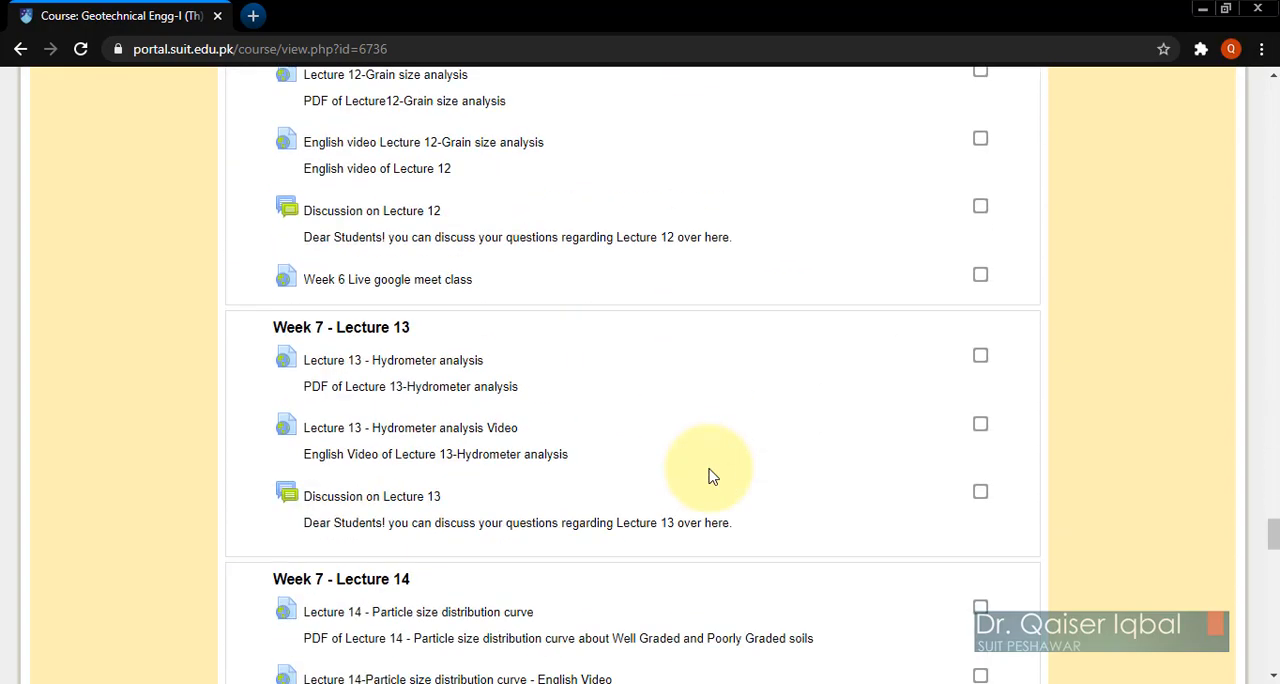
scroll(710, 477, down, 4)
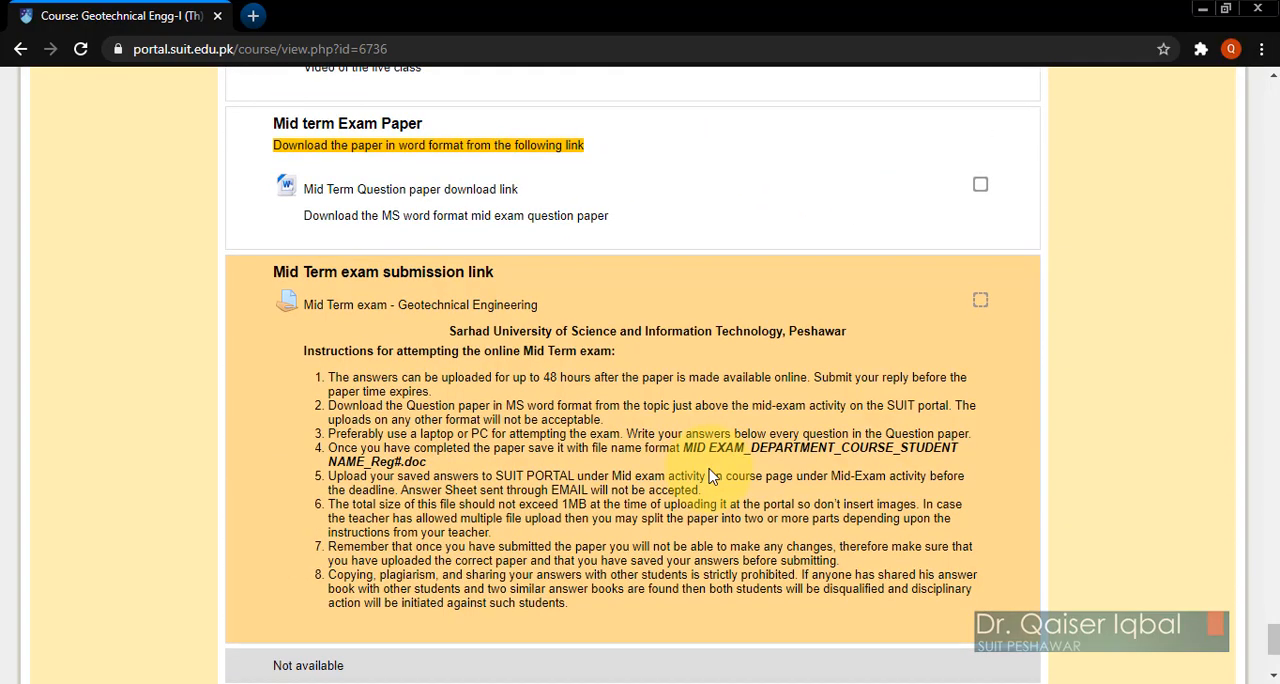
scroll(710, 477, down, 2)
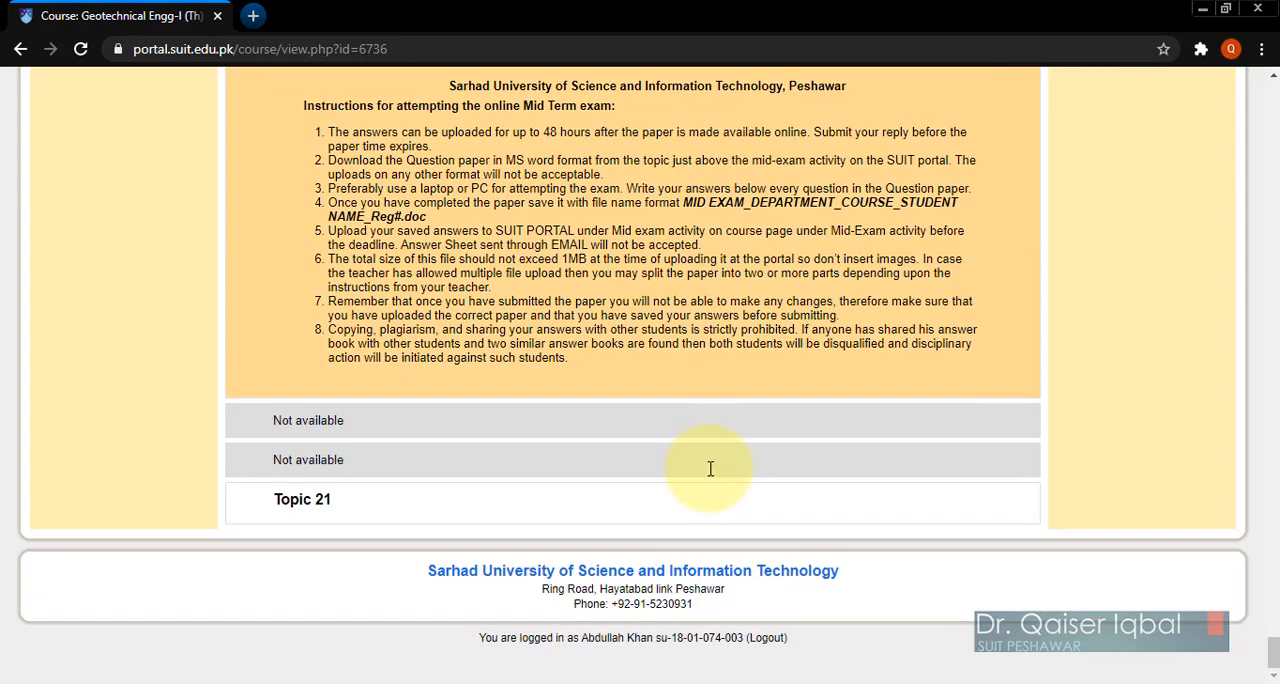
scroll(710, 477, up, 3)
scroll(710, 477, down, 2)
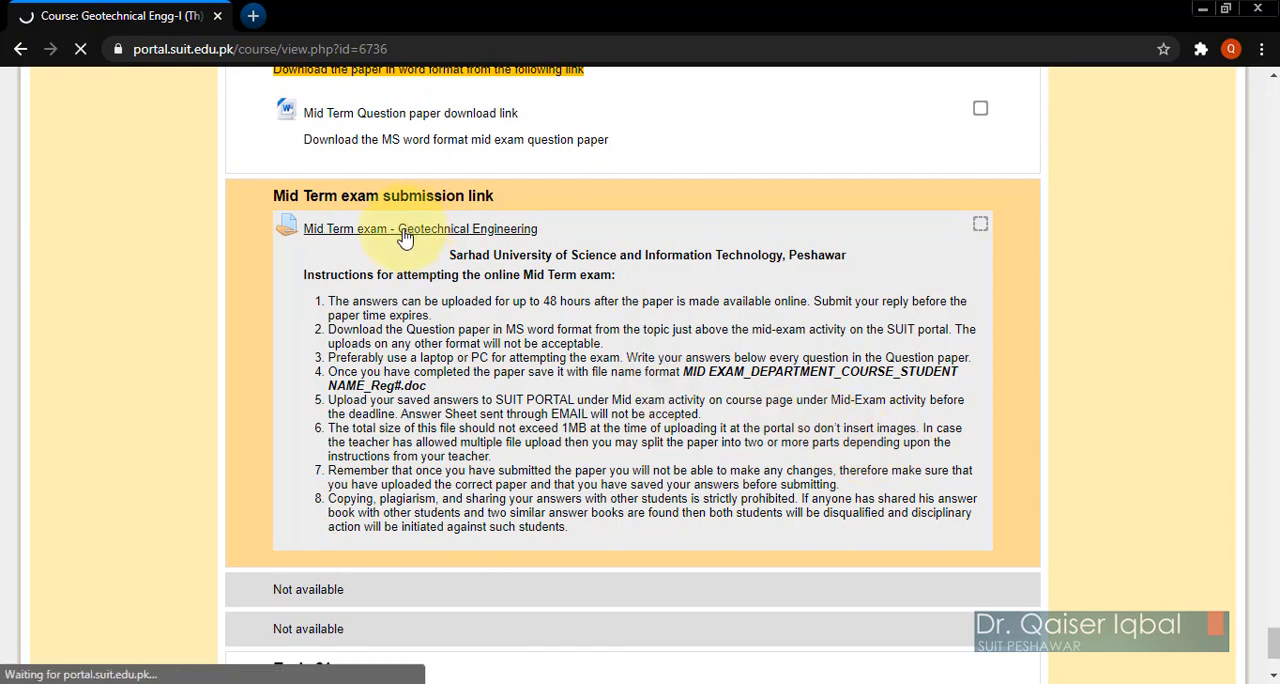
Step: Start a submission for the Mid Term exam assignment and enter the online text "Sir my paper is uploaded in the following;"
scroll(630, 510, down, 3)
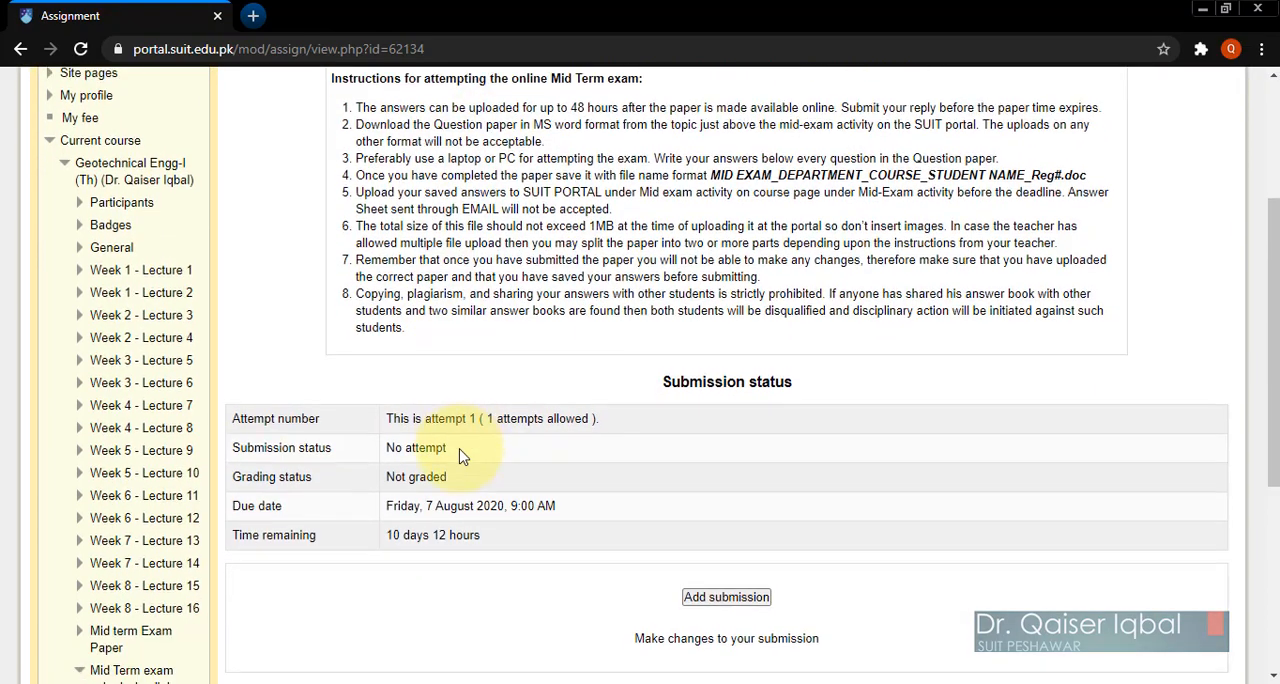
scroll(463, 457, down, 1)
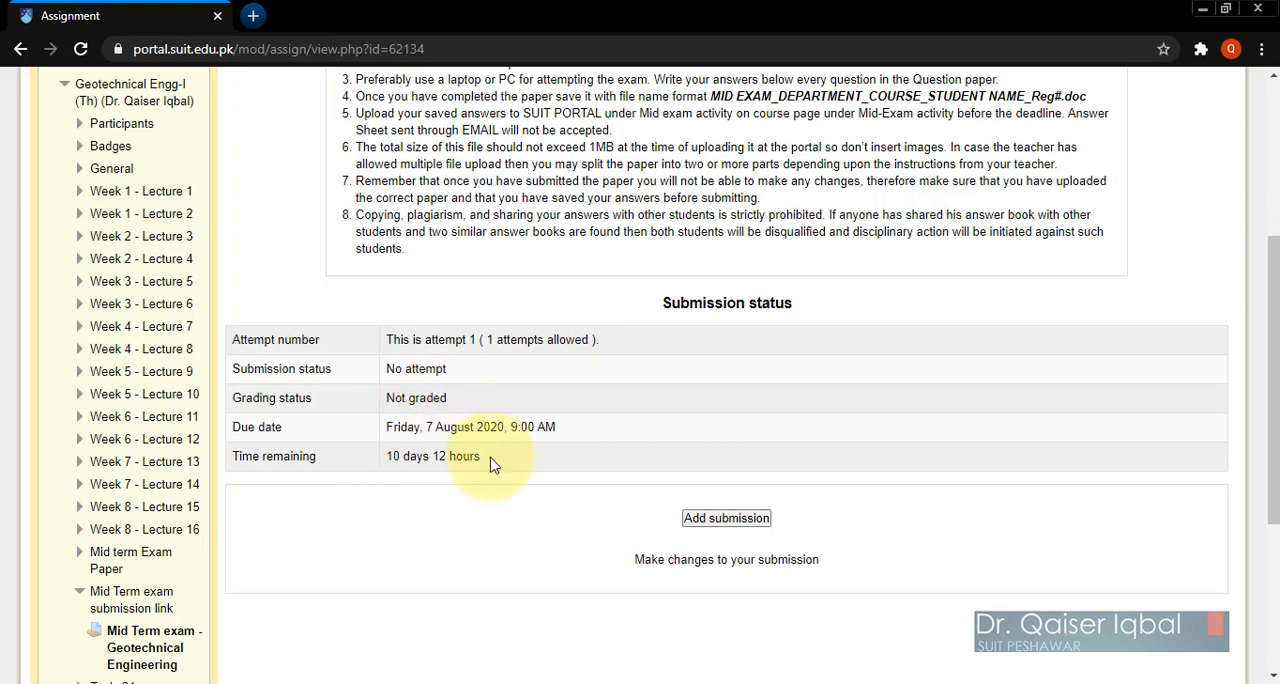
click(727, 518)
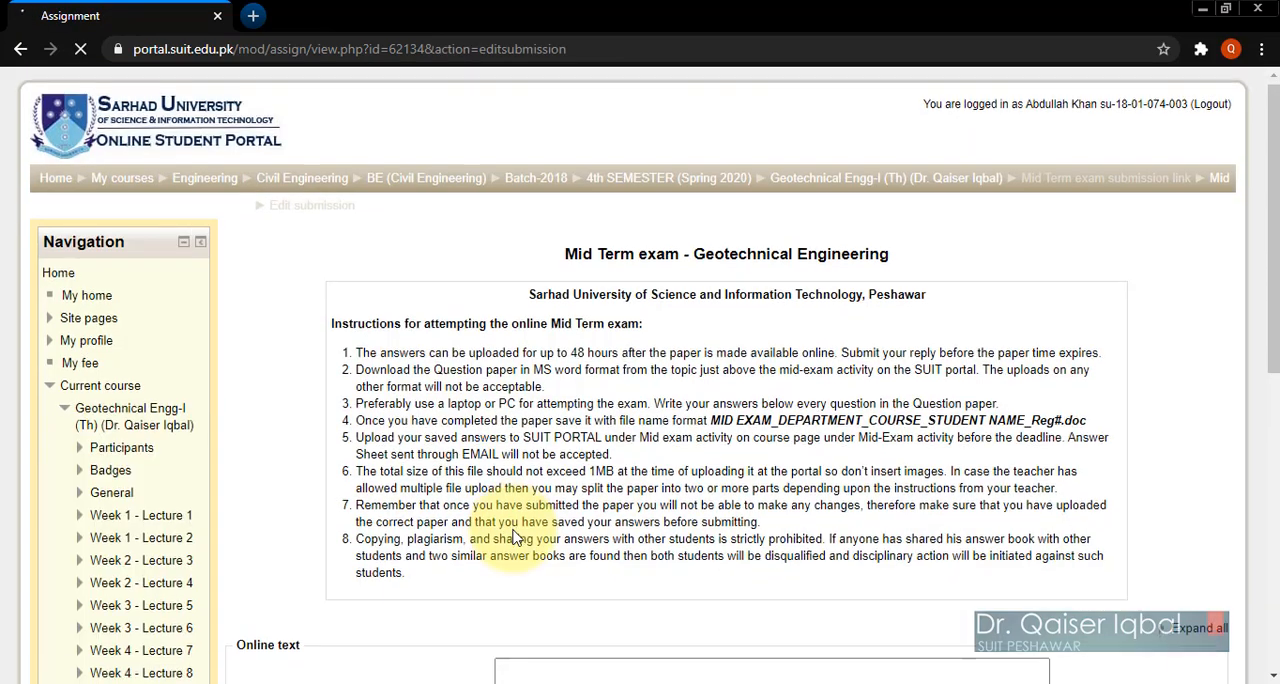
scroll(515, 538, down, 3)
scroll(515, 535, down, 2)
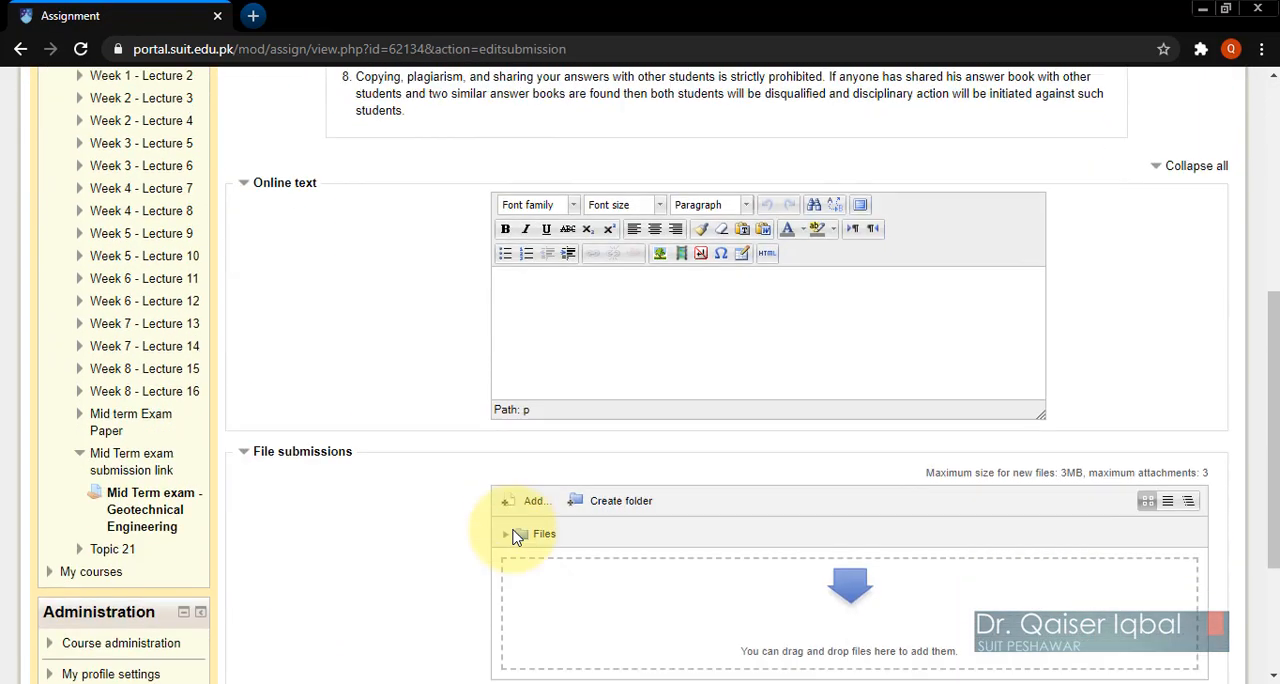
scroll(517, 537, down, 1)
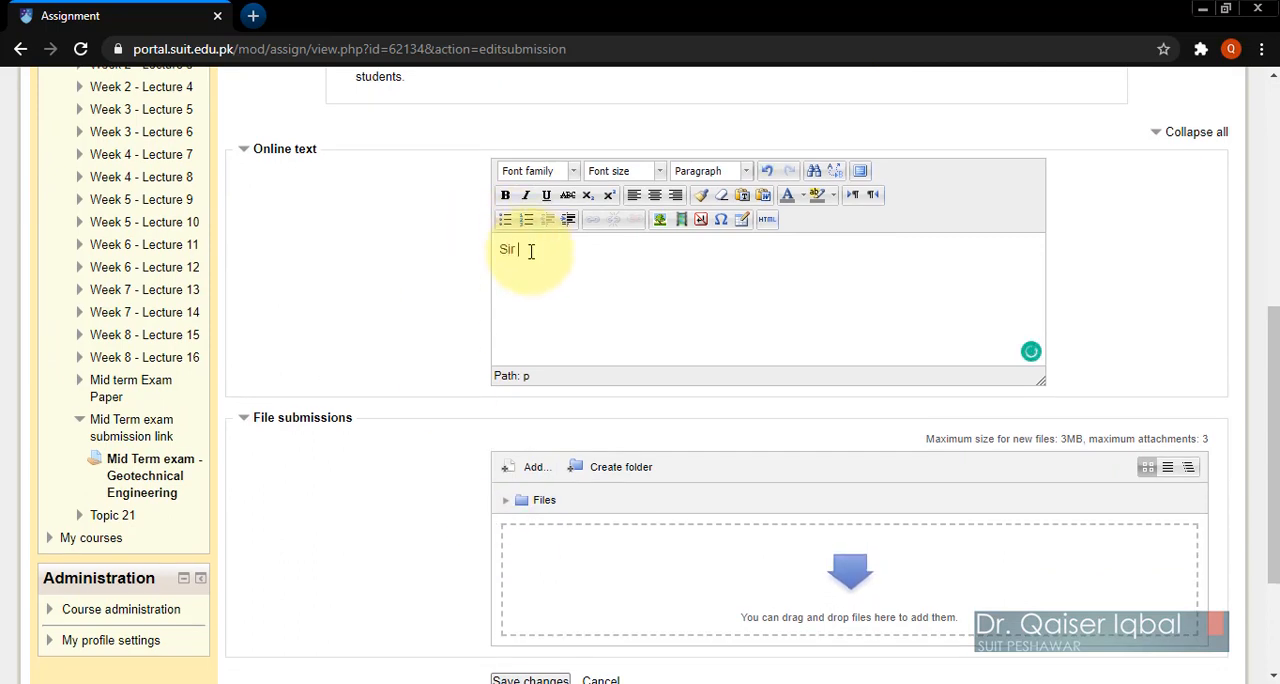
text(my paper is uploaded in the following;)
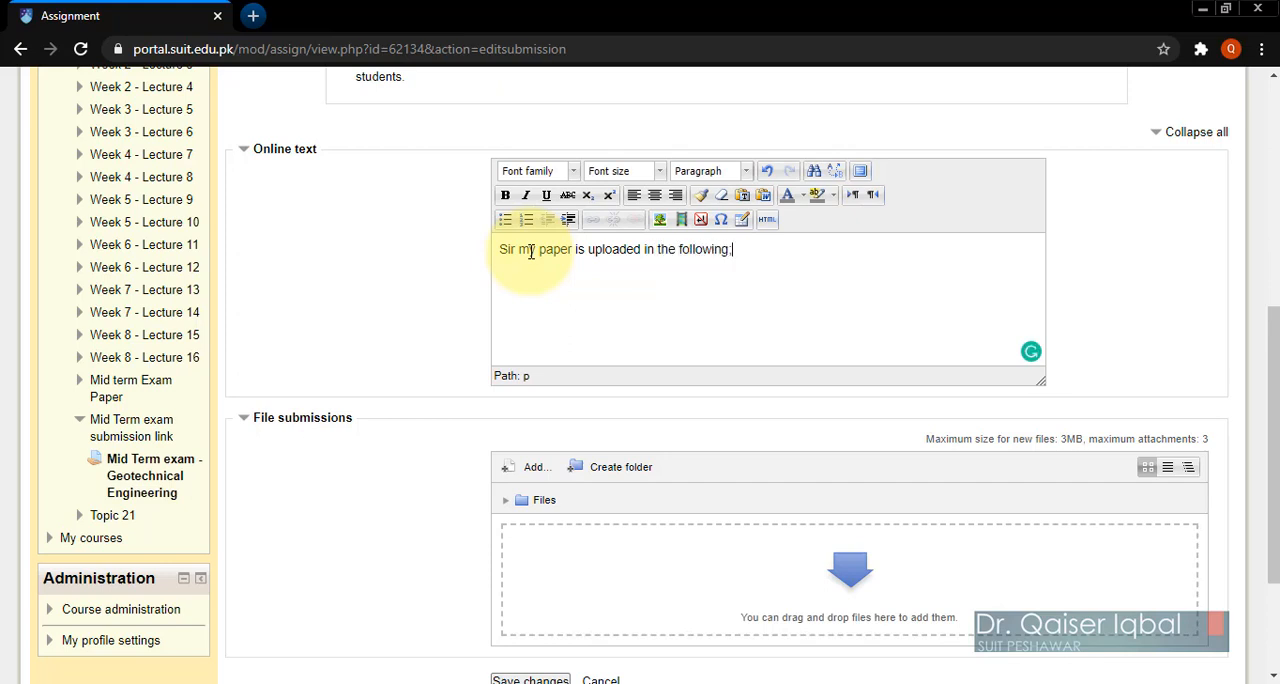
scroll(365, 495, down, 2)
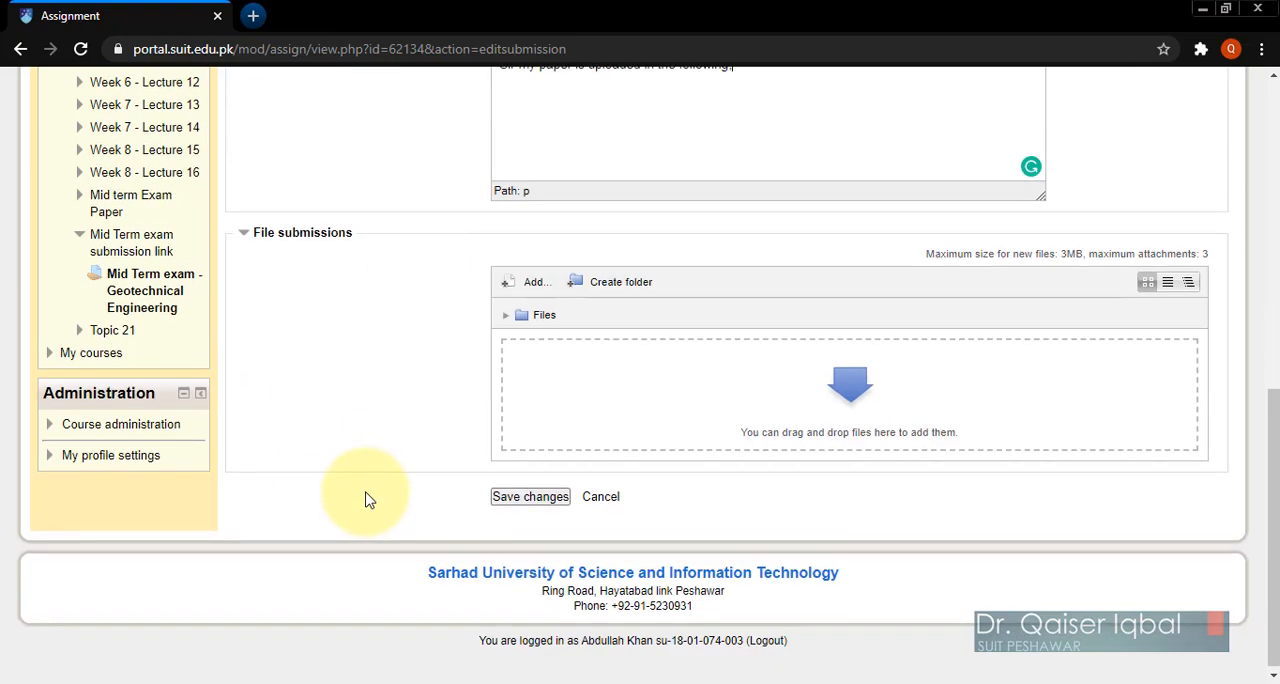
click(533, 285)
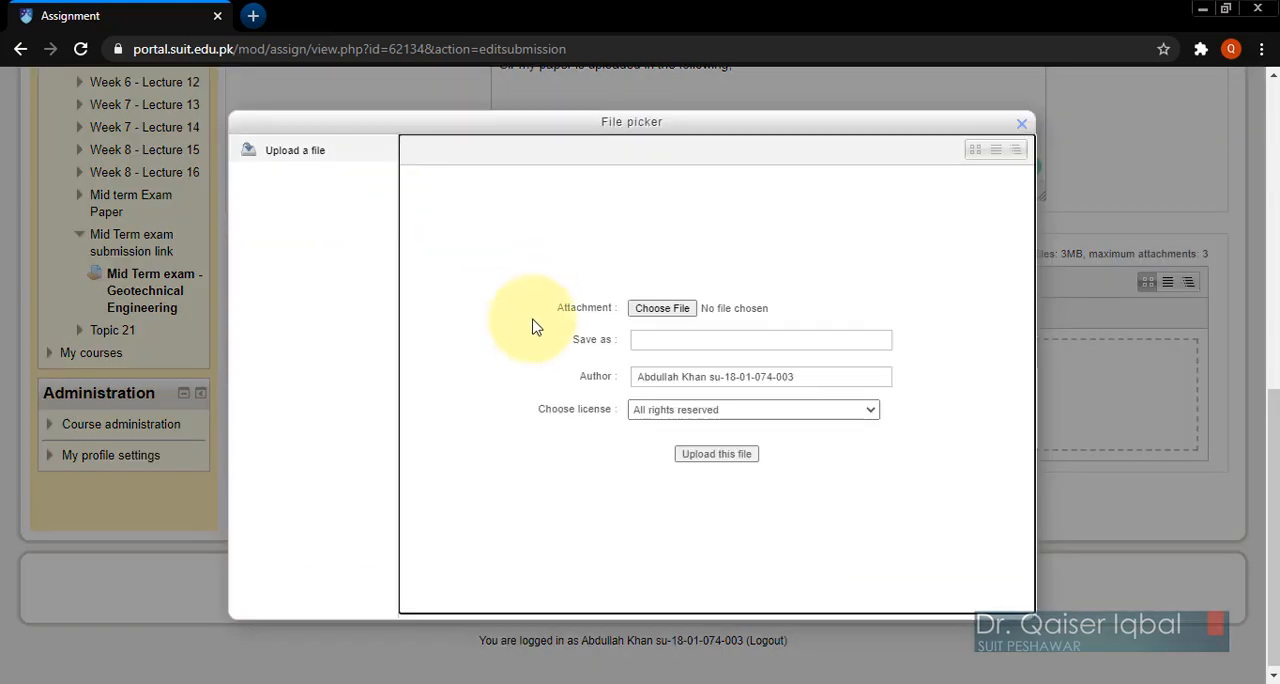
click(1021, 126)
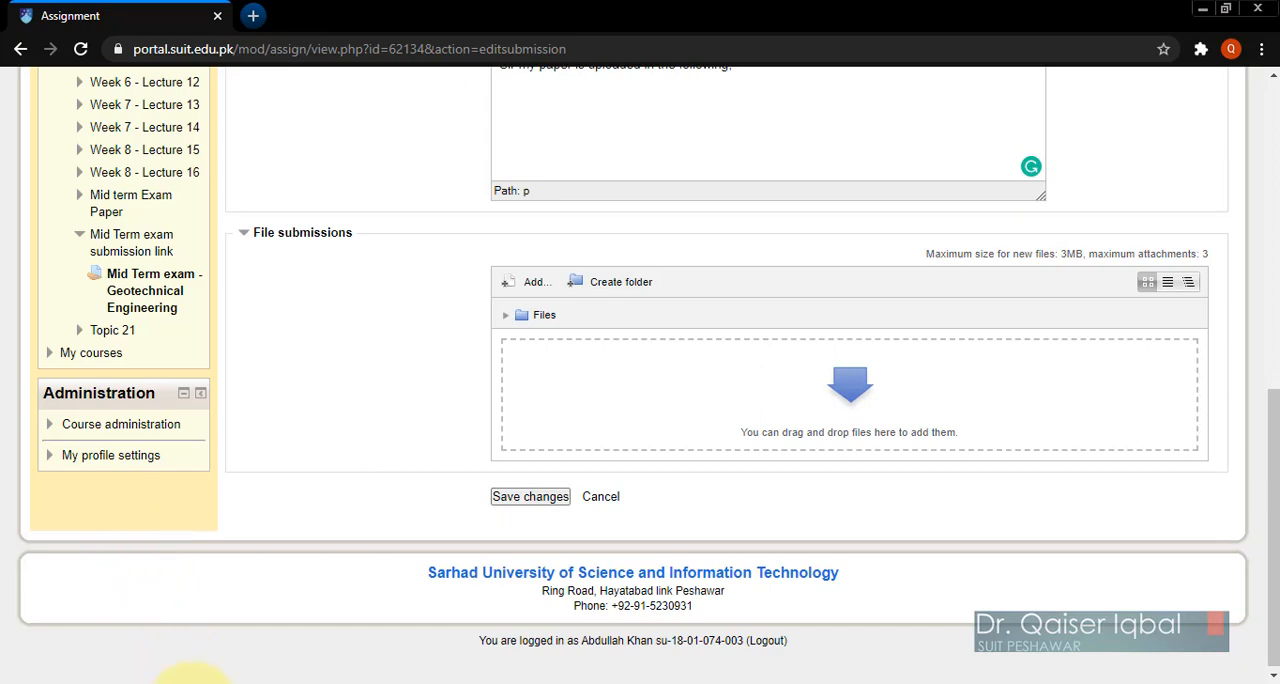
Step: Switch to the Mid exam folder in File Explorer, widen the Name column, and examine how the MID EXAM_BUSINESS ADMN_HRM document is named
click(171, 676)
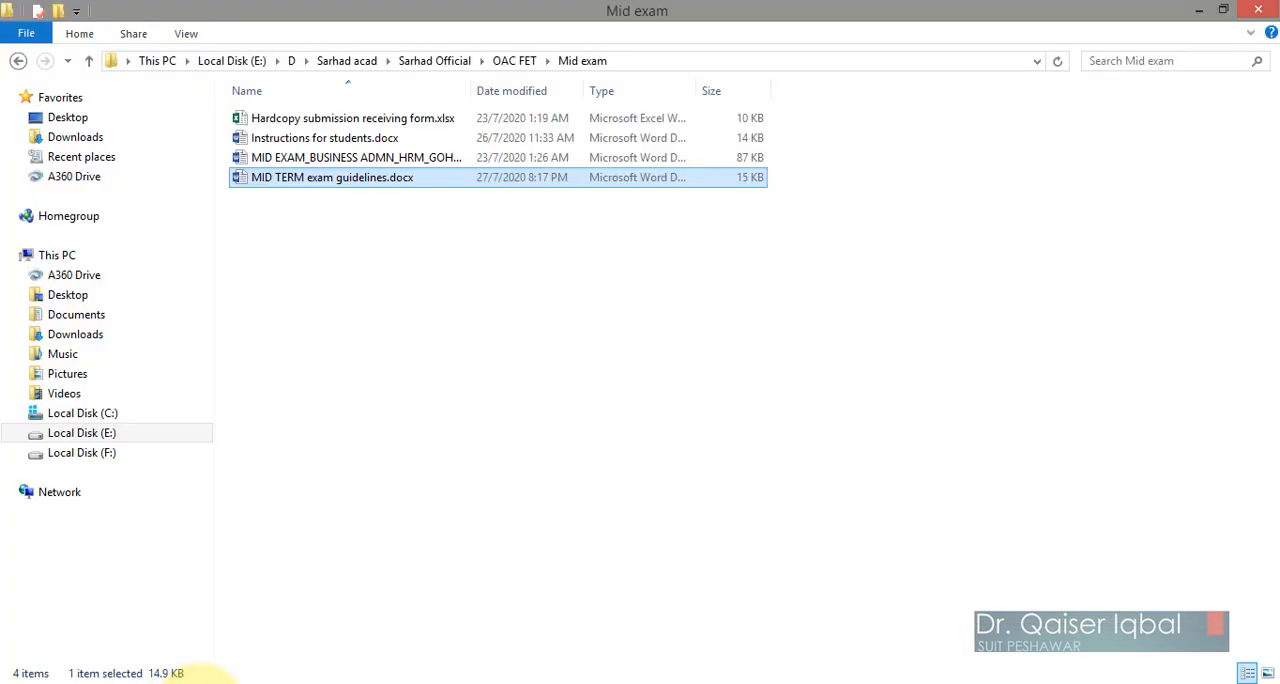
drag(473, 91, 808, 71)
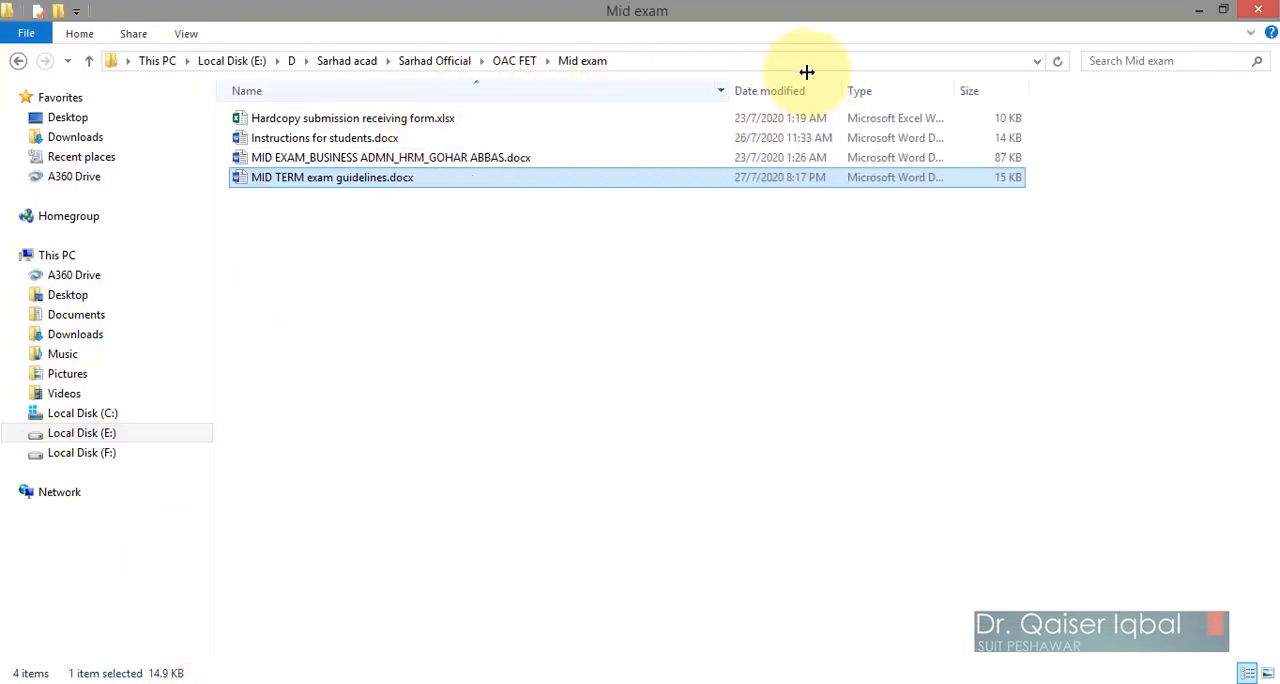
click(285, 160)
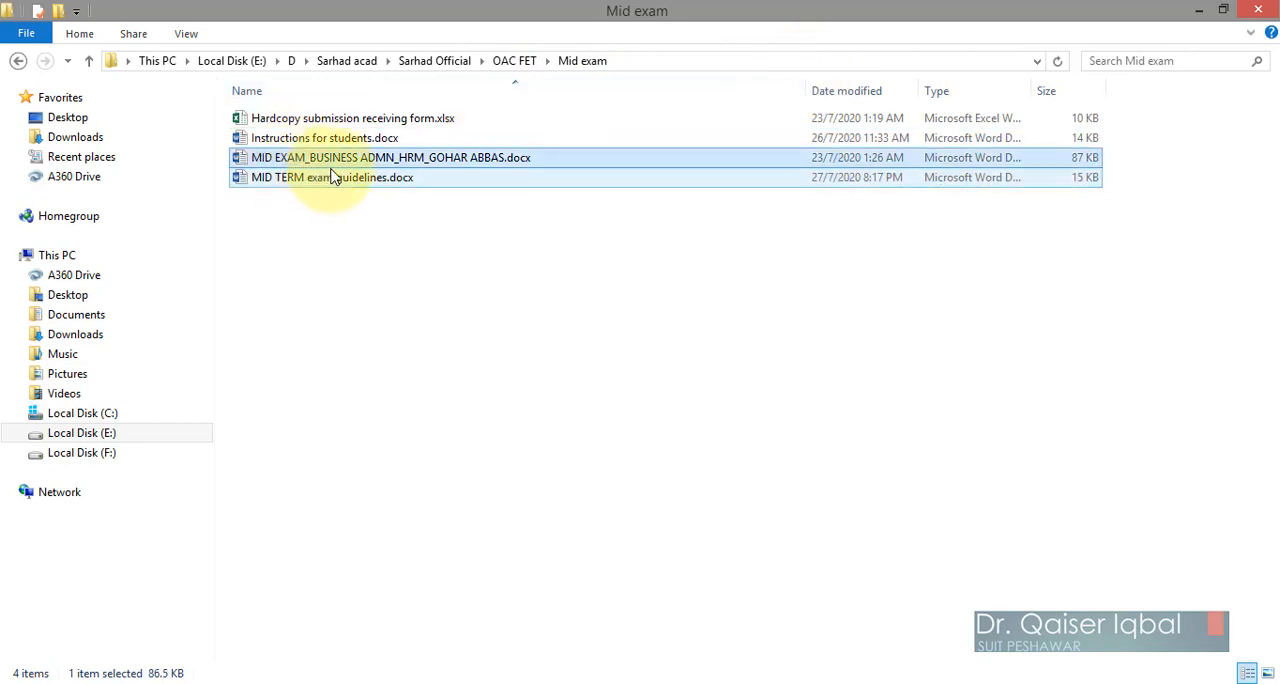
key(F2)
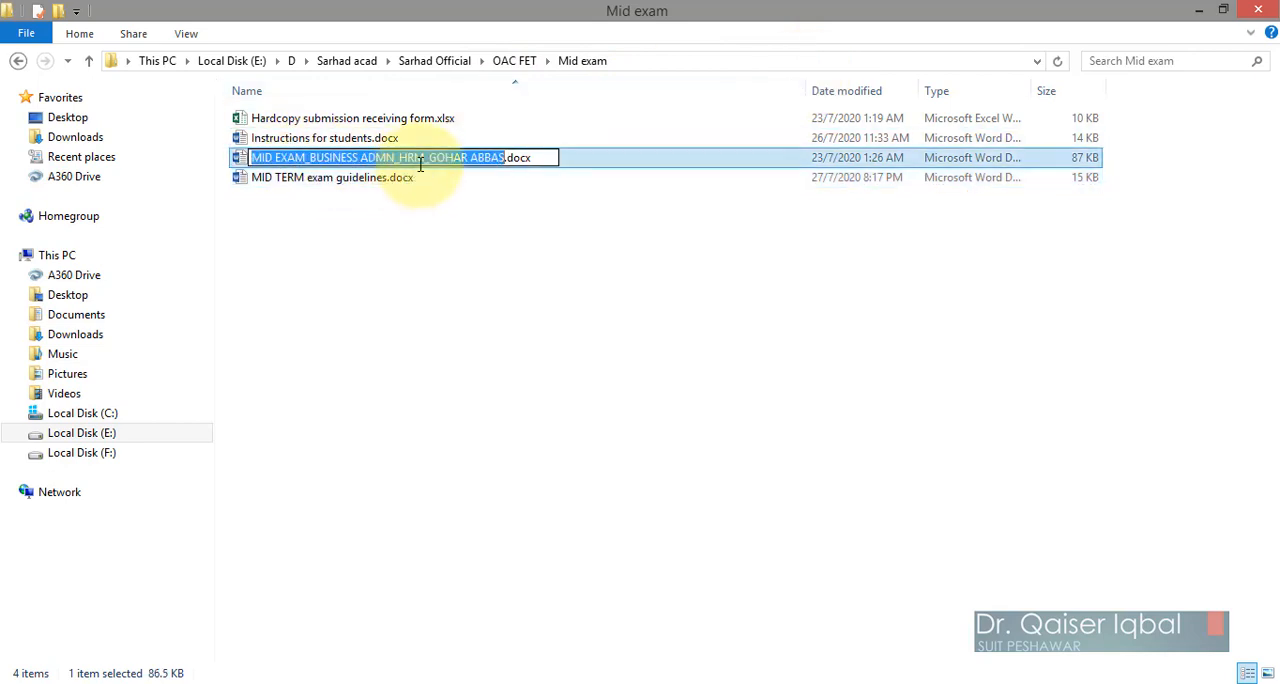
click(415, 161)
click(463, 157)
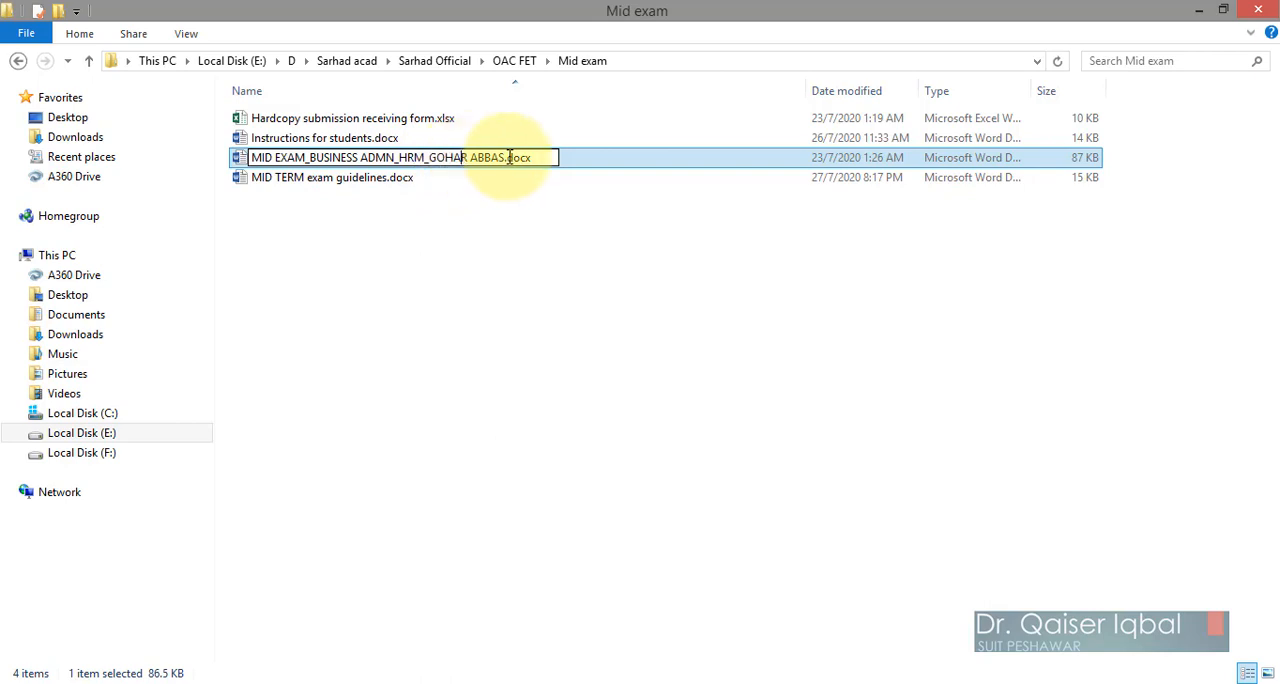
click(562, 328)
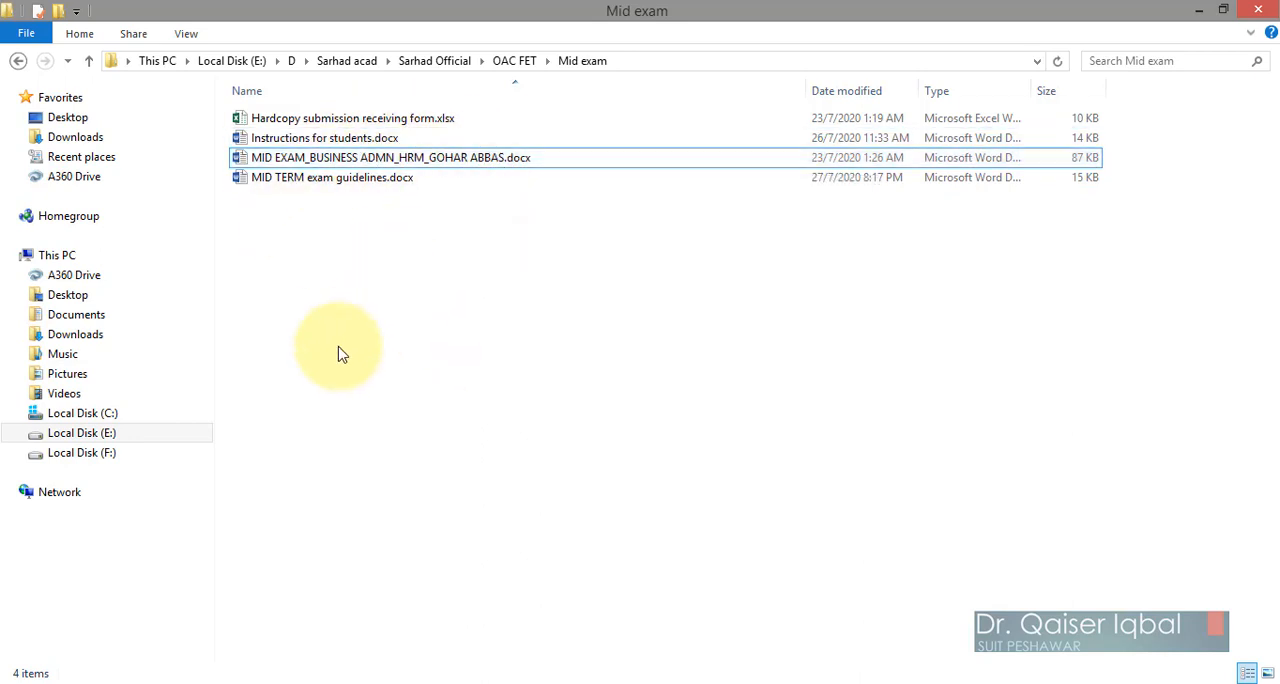
click(308, 162)
click(308, 162)
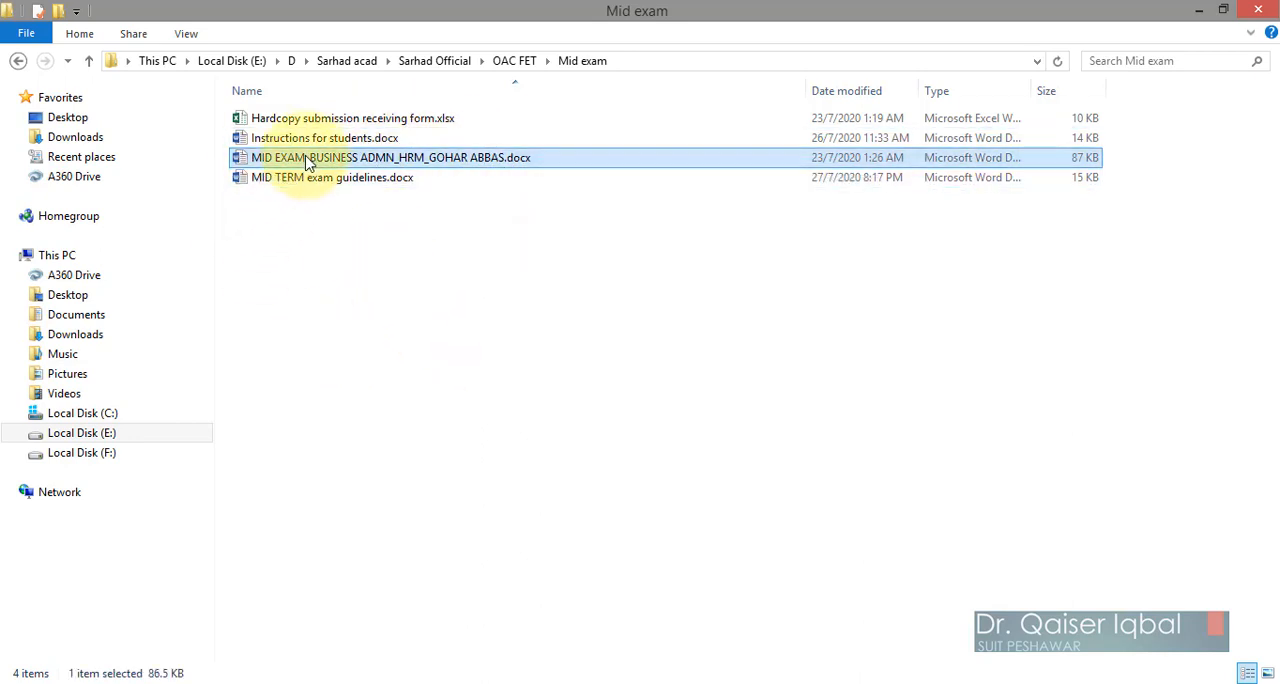
click(320, 250)
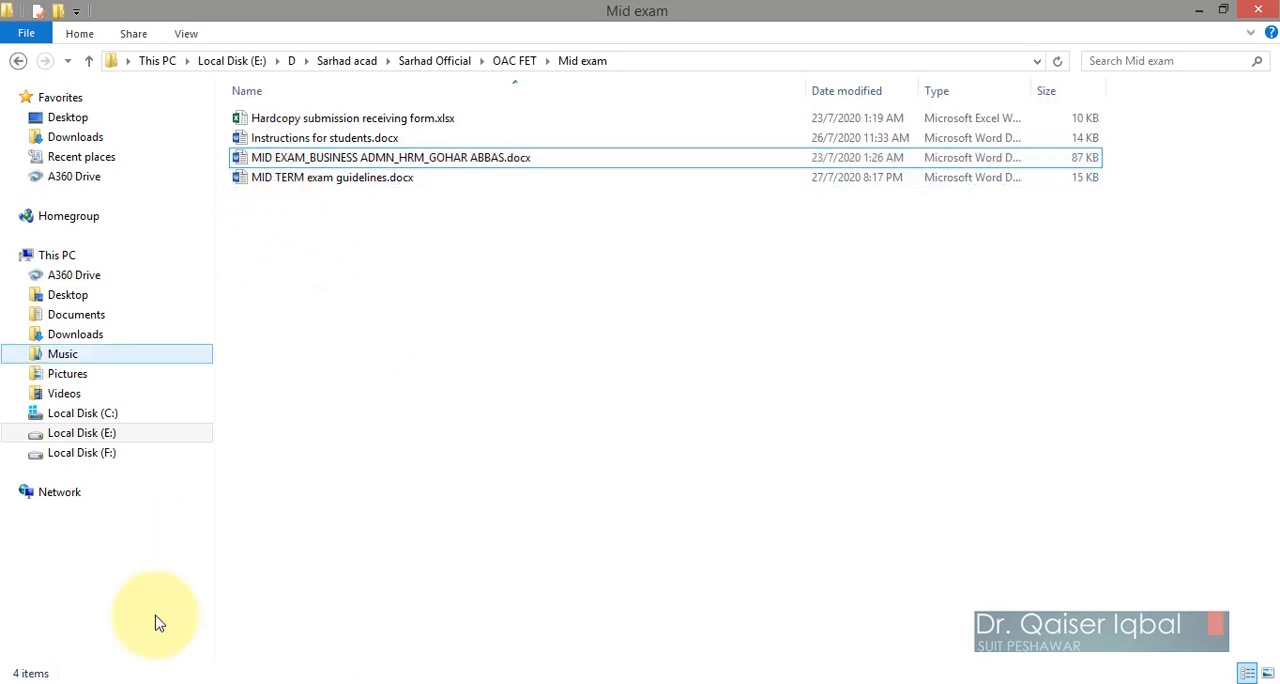
click(121, 683)
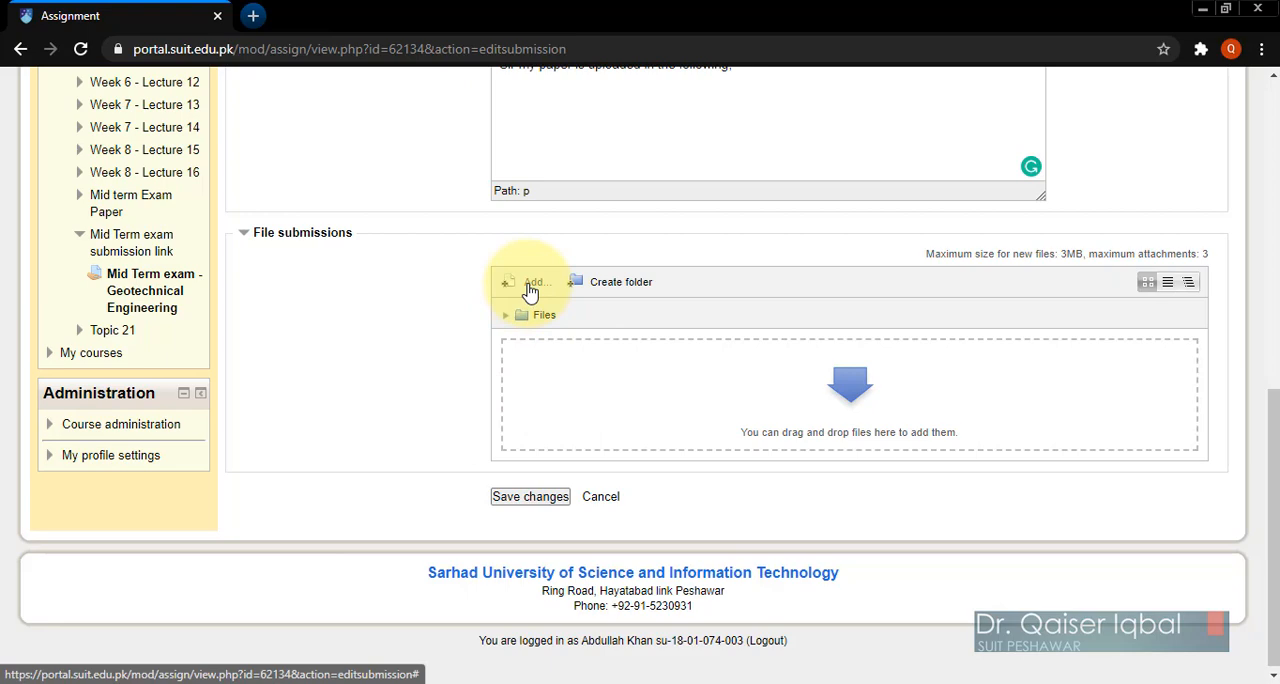
Step: Upload the MID EXAM_BUSINESS ADMN_HRM Word document from the Mid exam folder to the file submissions, and save the submission
click(530, 290)
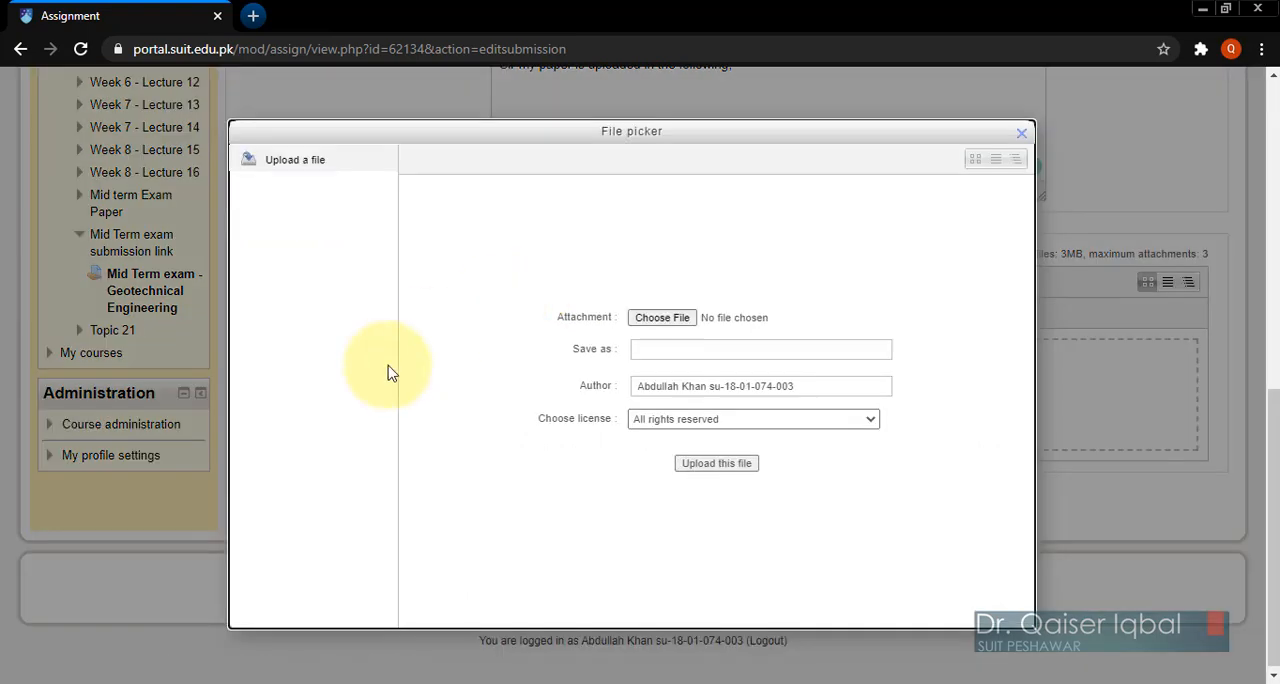
click(646, 320)
click(337, 176)
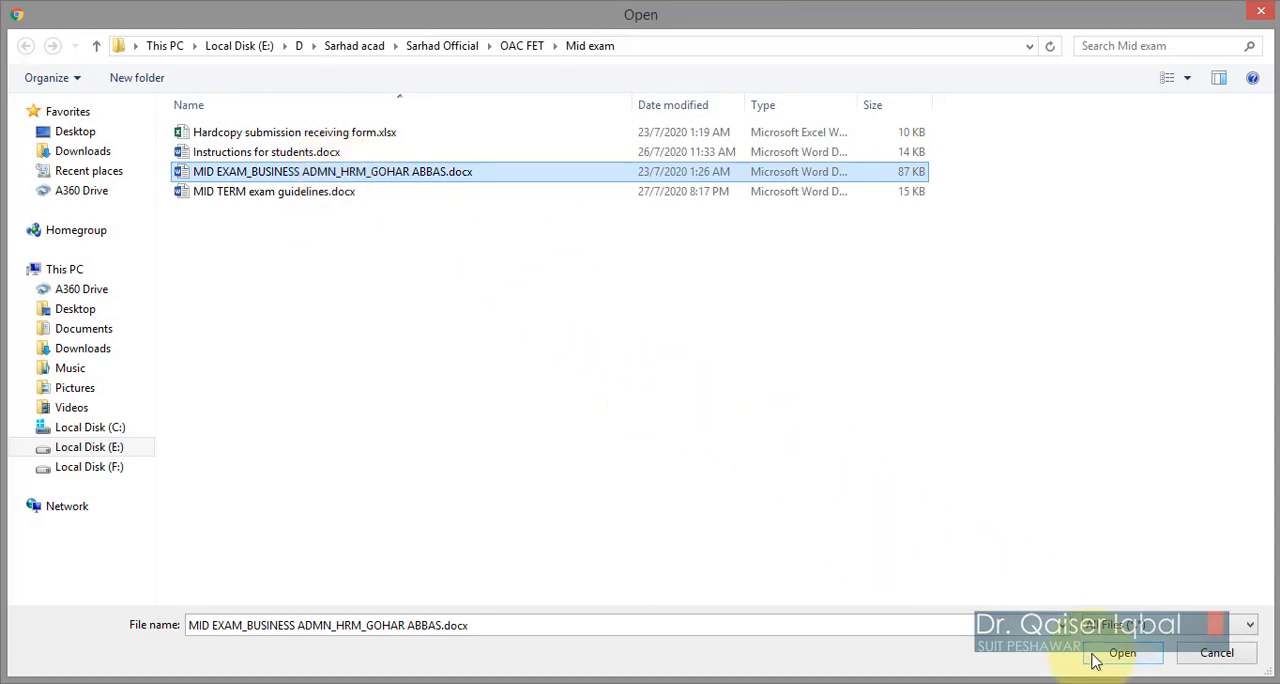
click(1097, 658)
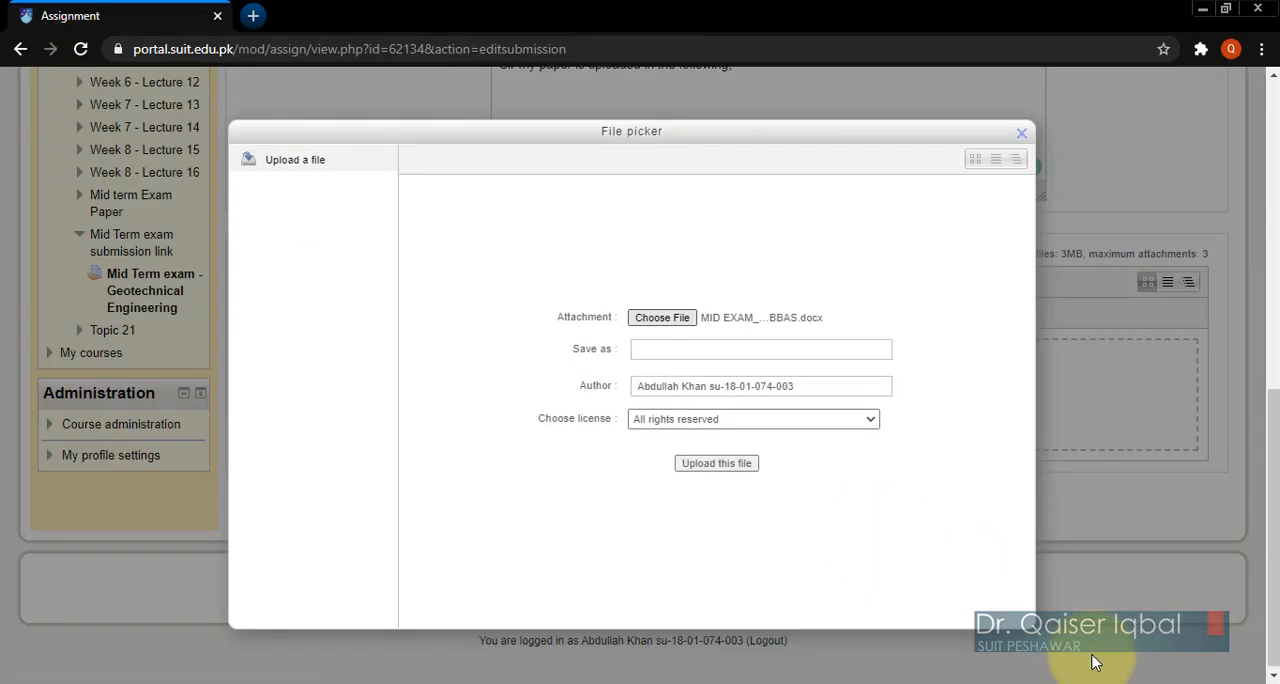
click(697, 465)
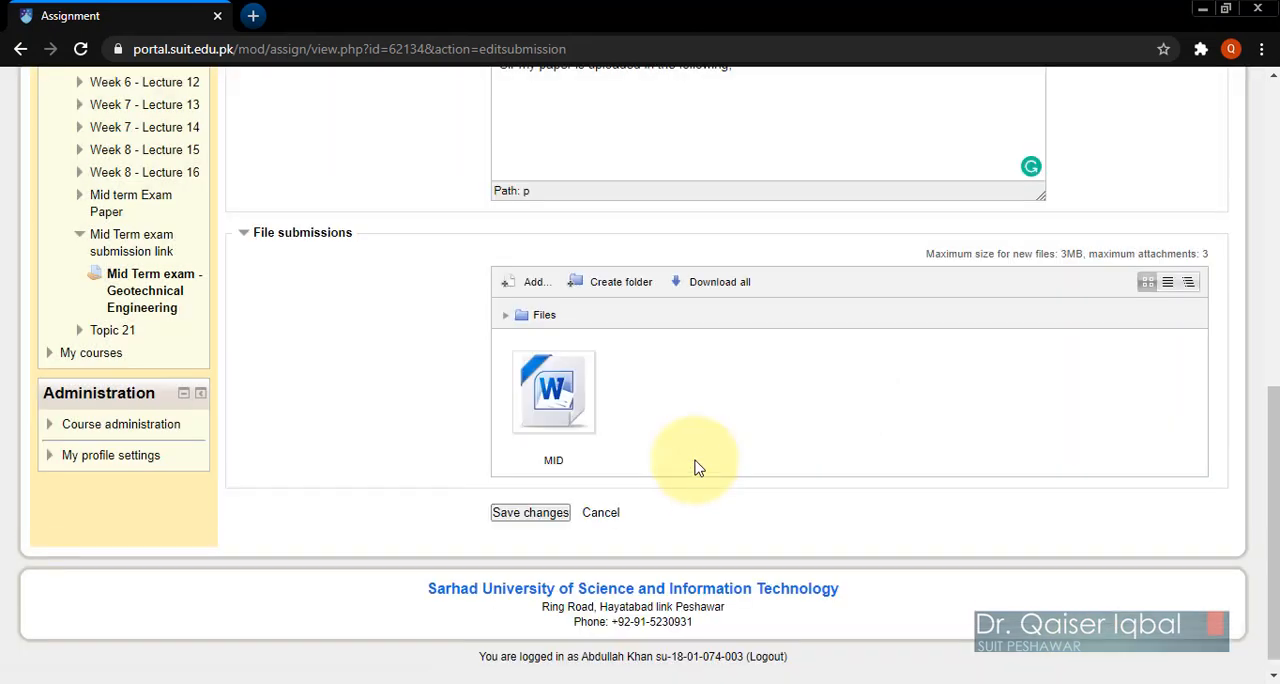
click(531, 513)
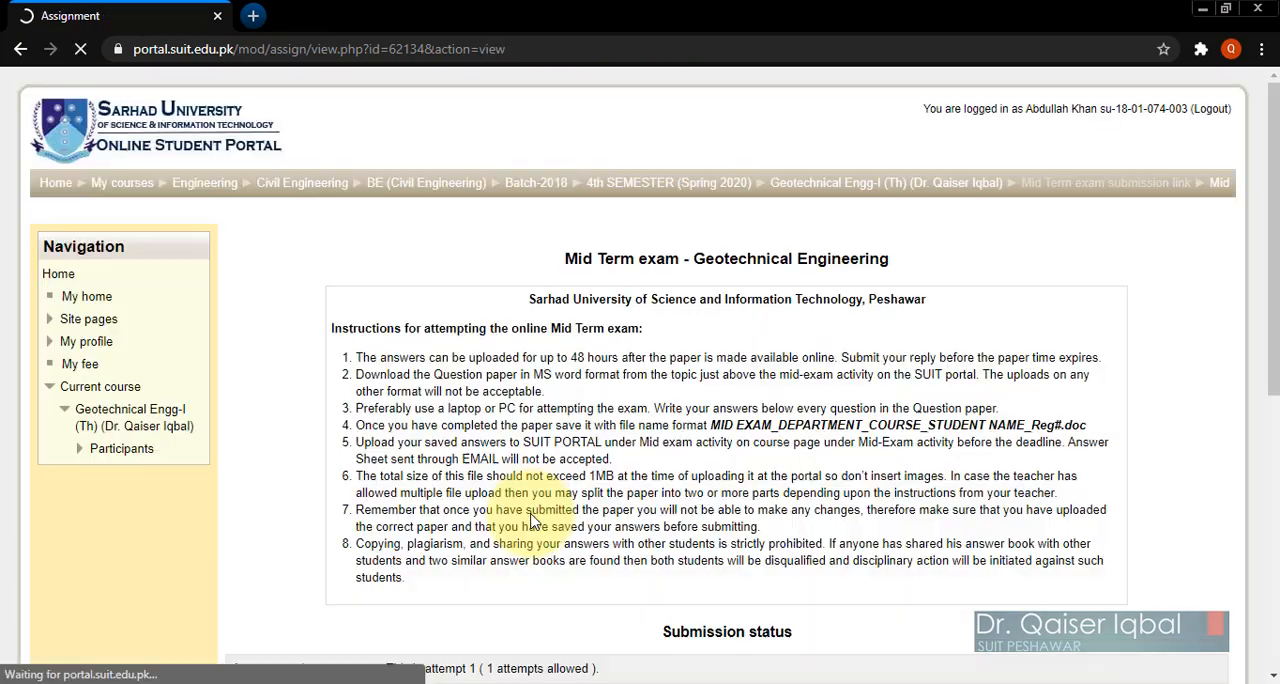
Step: Submit the saved Mid Term exam draft for grading and review its submission status
scroll(740, 530, down, 5)
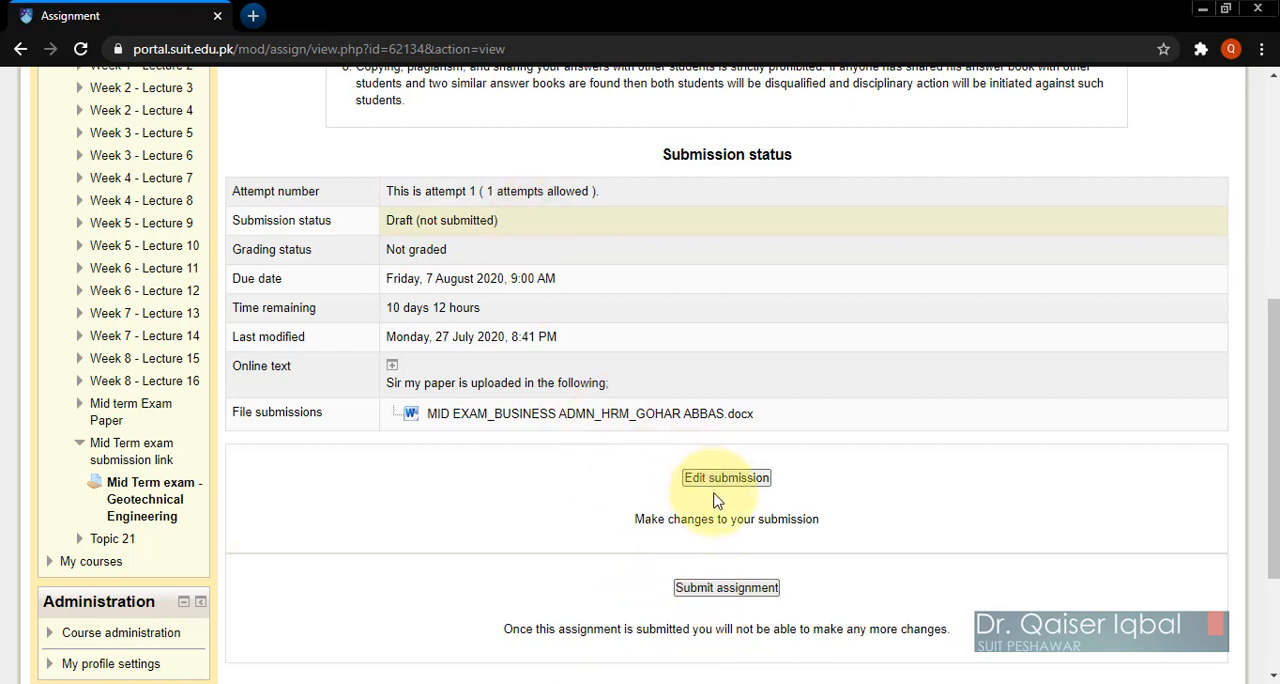
click(712, 590)
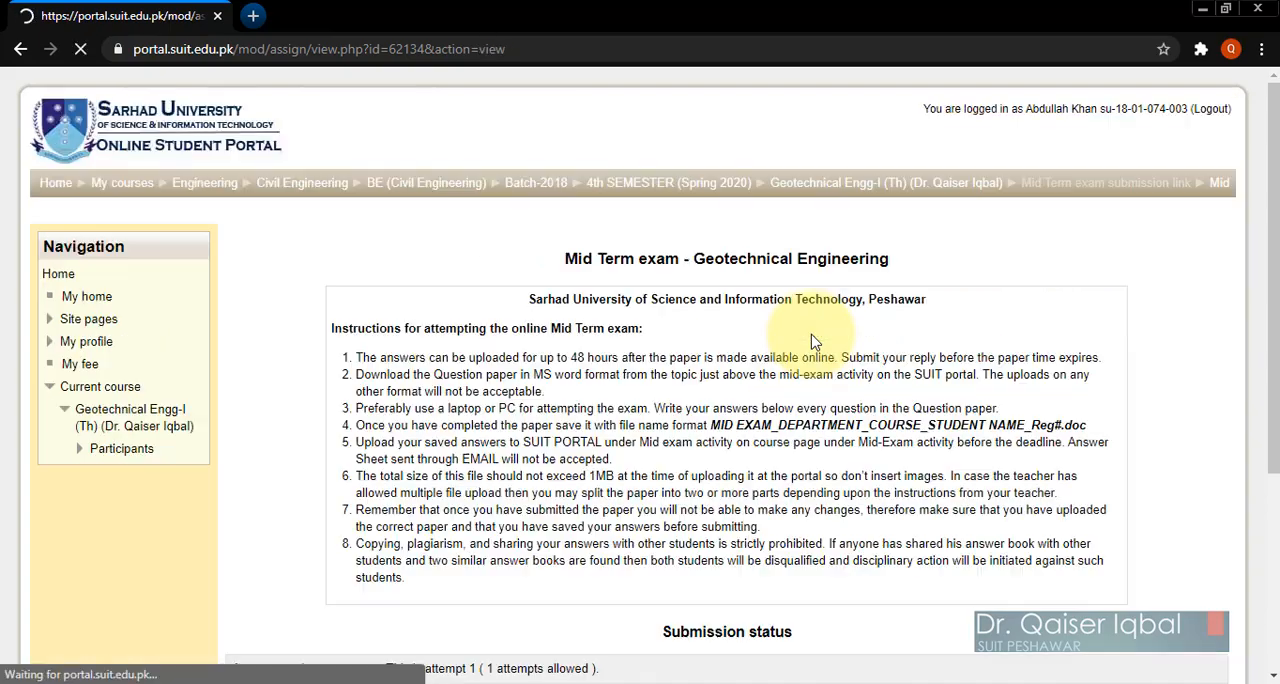
scroll(672, 509, down, 5)
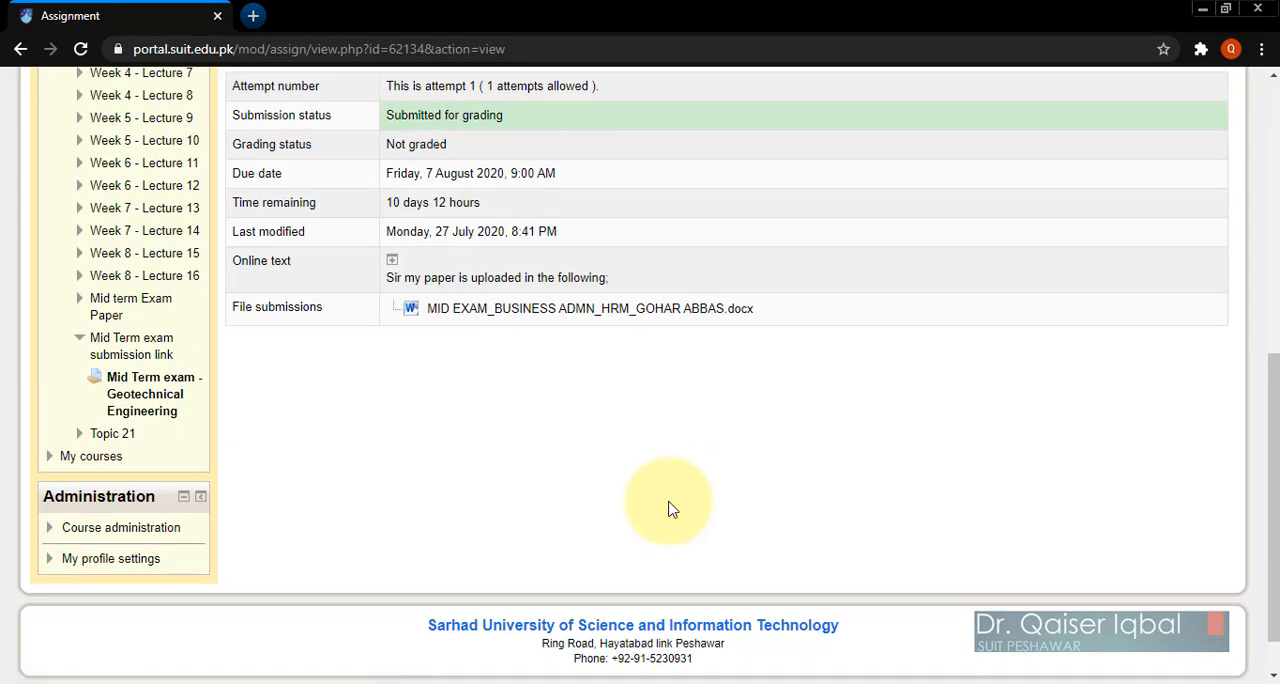
scroll(672, 509, up, 3)
scroll(672, 509, up, 1)
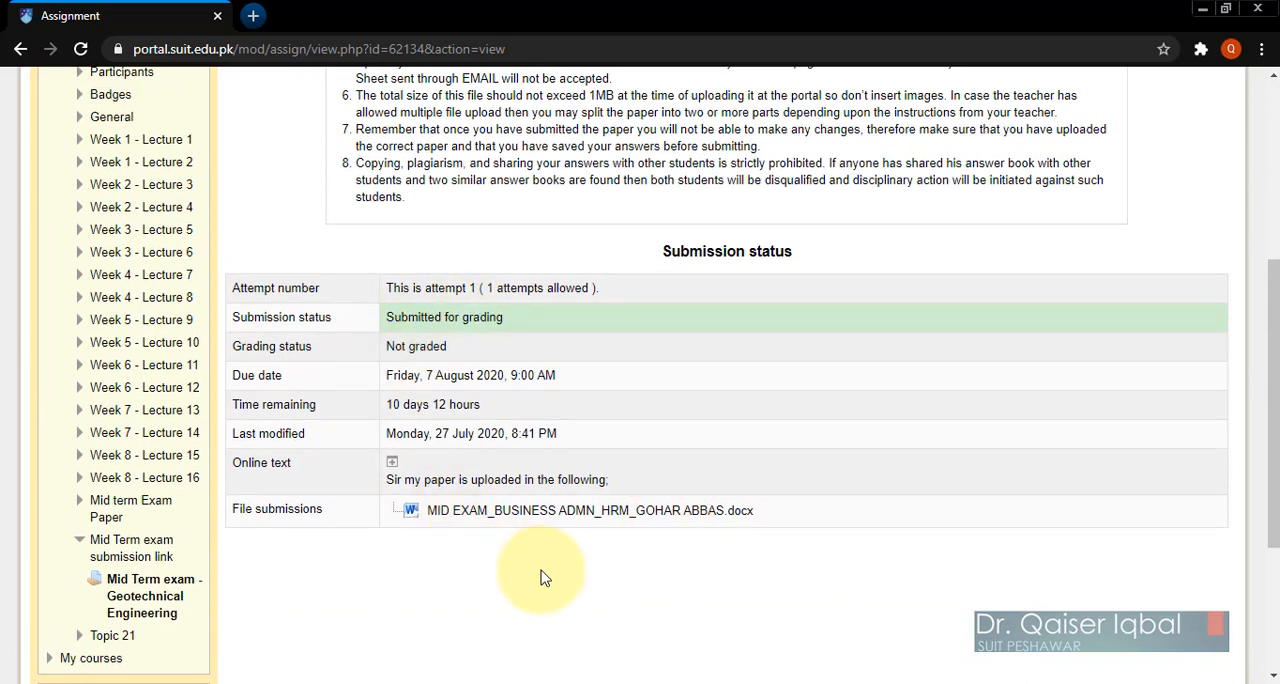
Step: Examine the submitted Mid Term exam's status table, online text, attached file and exam instructions
scroll(543, 575, down, 6)
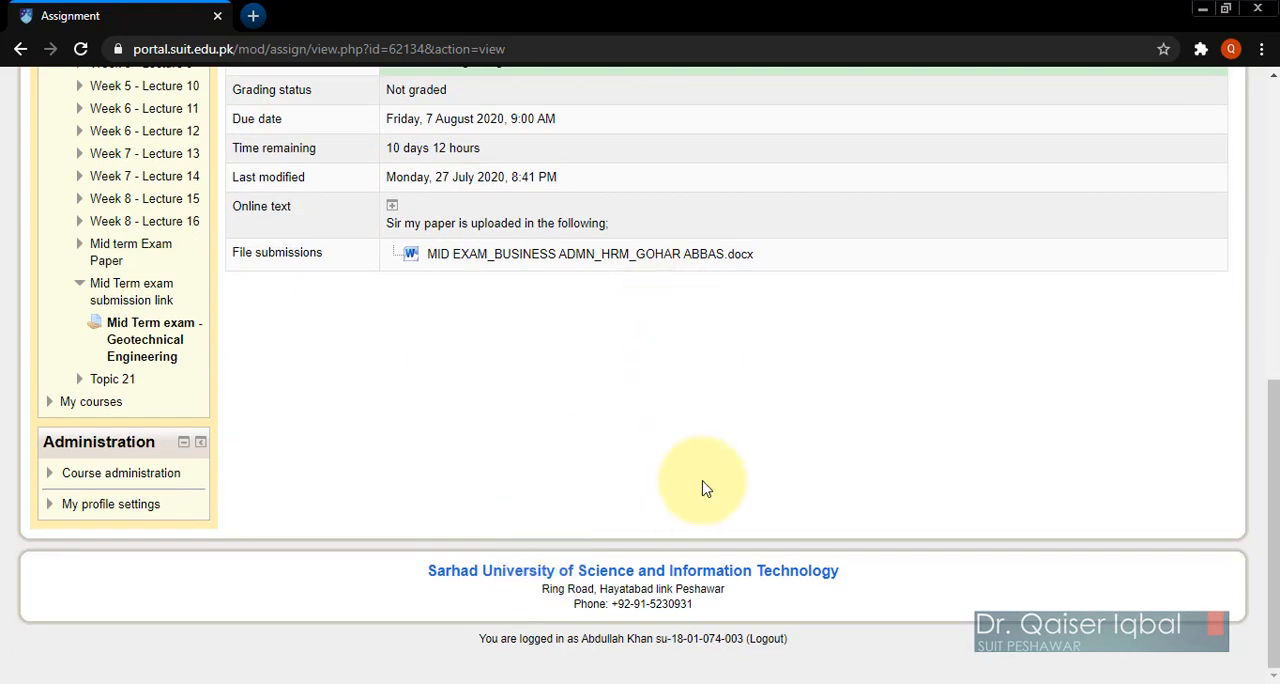
scroll(703, 488, up, 5)
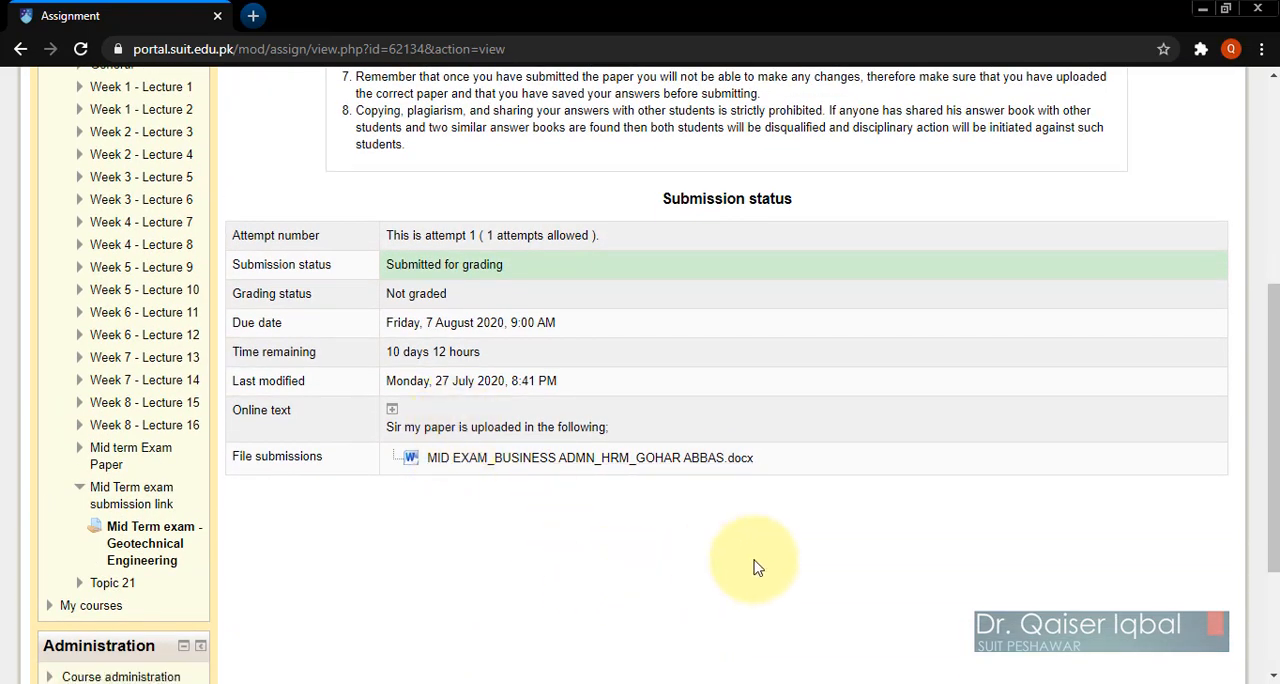
scroll(940, 543, up, 5)
scroll(920, 535, down, 3)
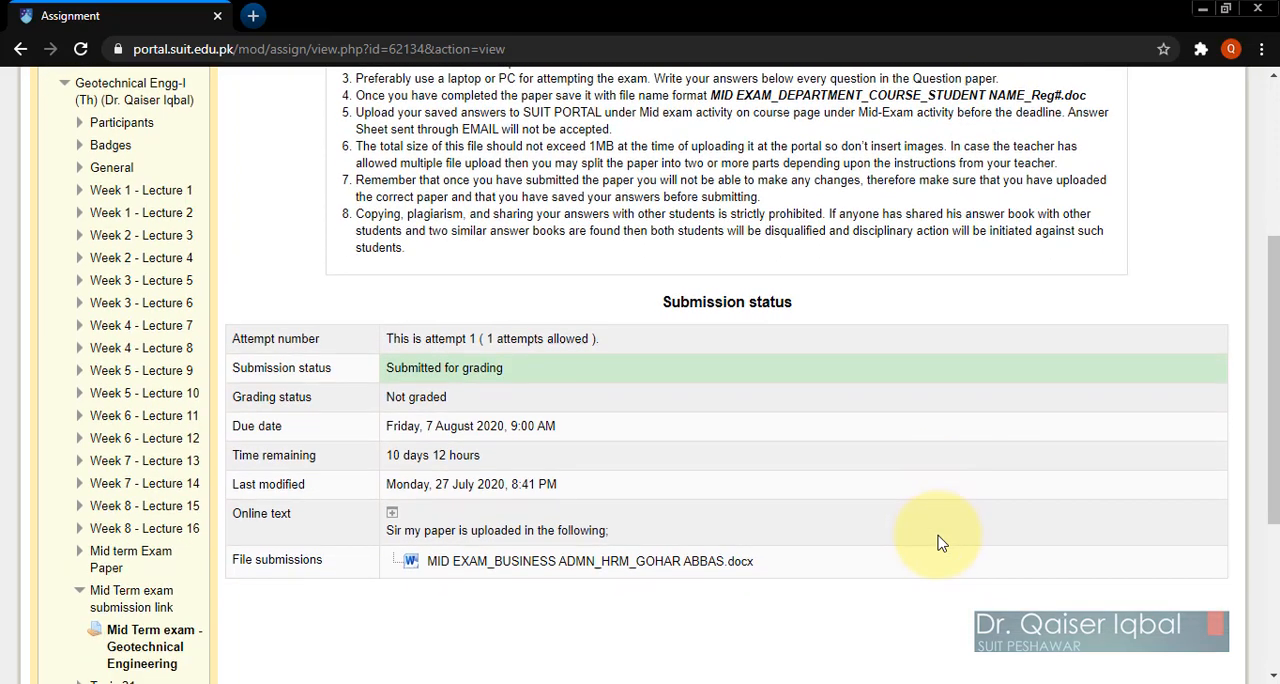
scroll(749, 608, down, 7)
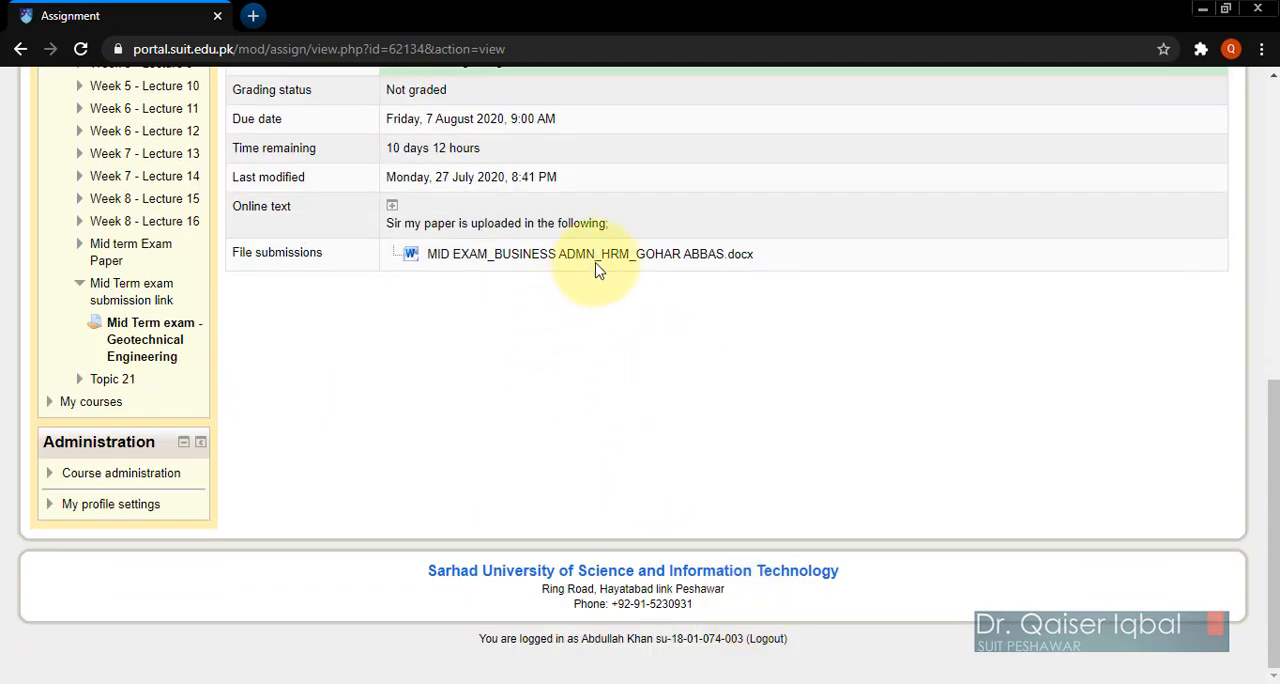
scroll(797, 418, up, 3)
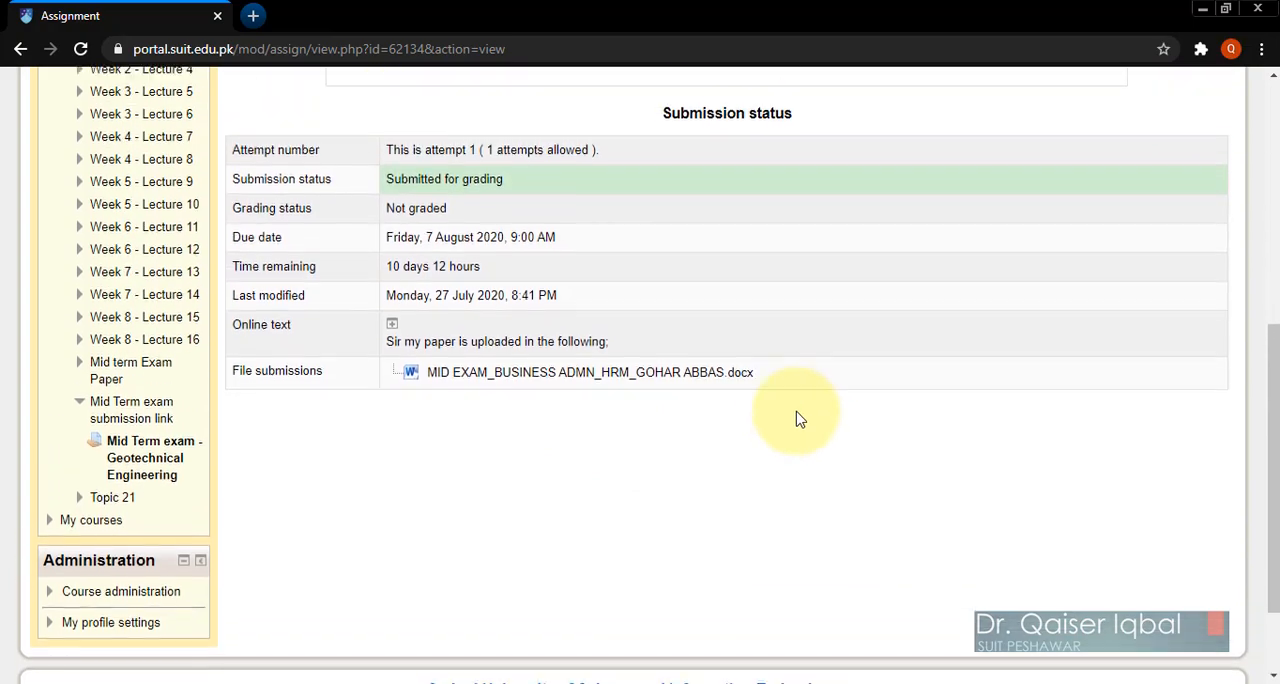
scroll(766, 443, up, 3)
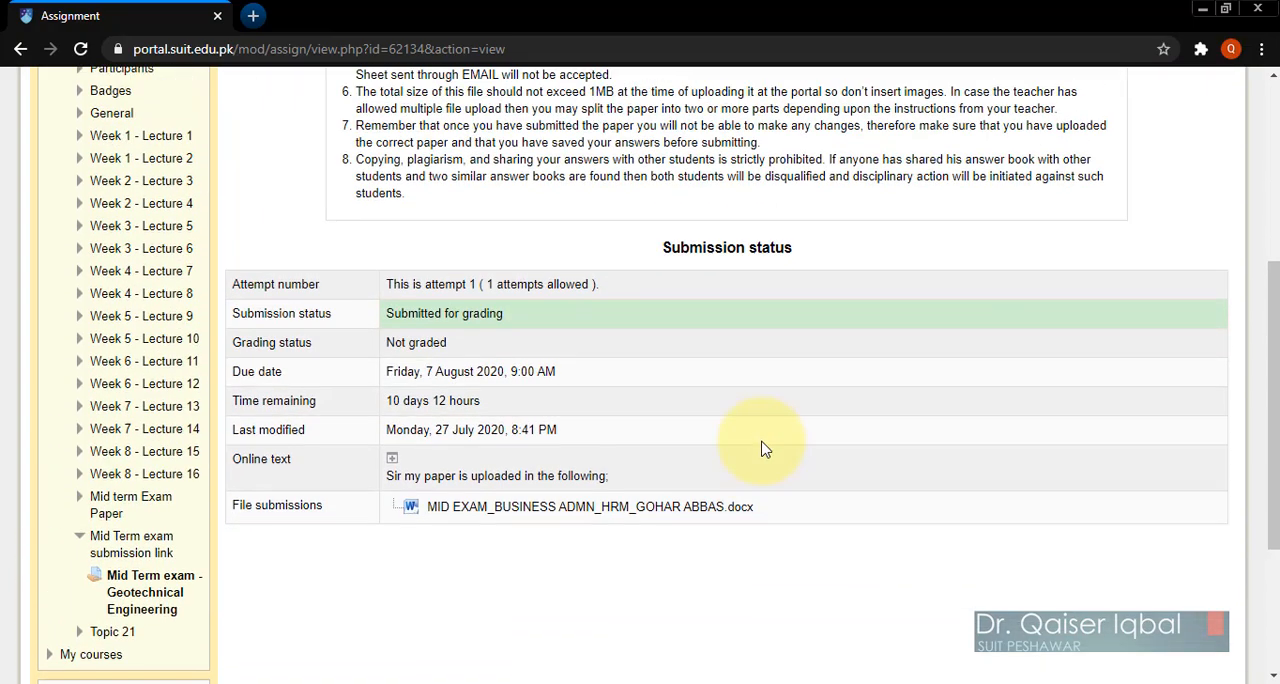
scroll(763, 449, up, 5)
scroll(790, 430, down, 5)
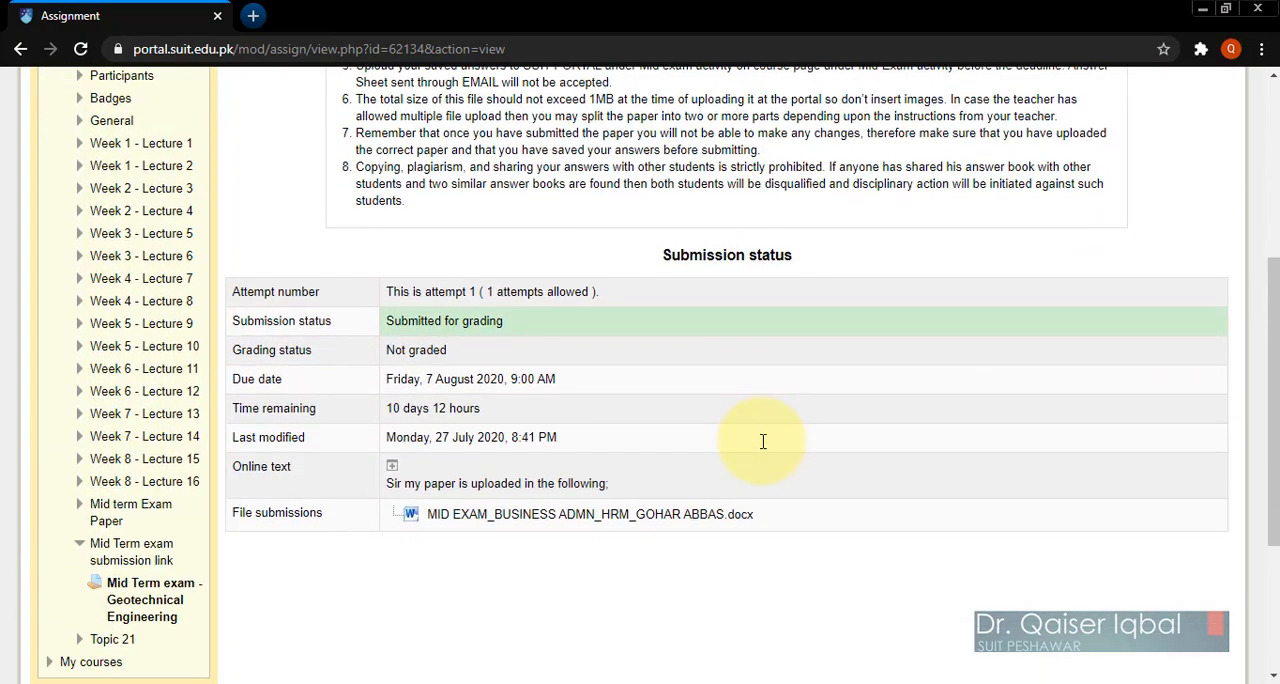
scroll(763, 441, down, 1)
scroll(763, 441, down, 5)
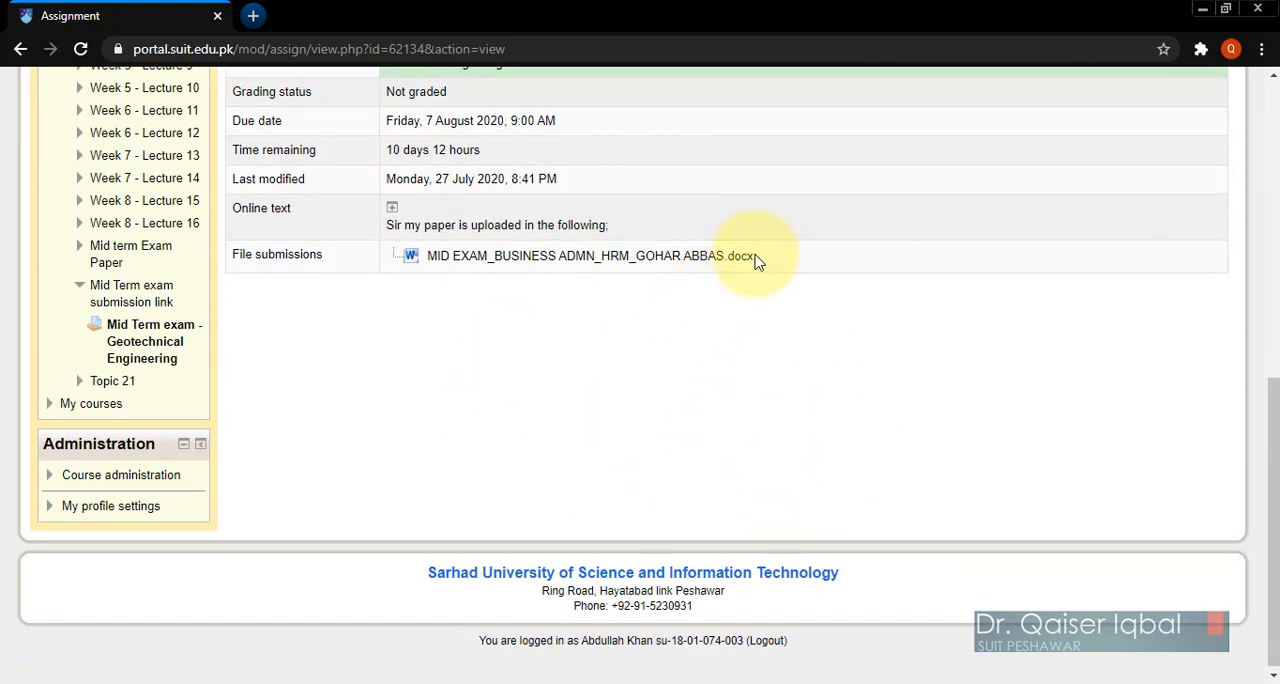
Step: Download the submitted MID EXAM_BUSINESS ADMN_HRM document, check its questions in Word, close it and return to the browser
scroll(723, 374, up, 2)
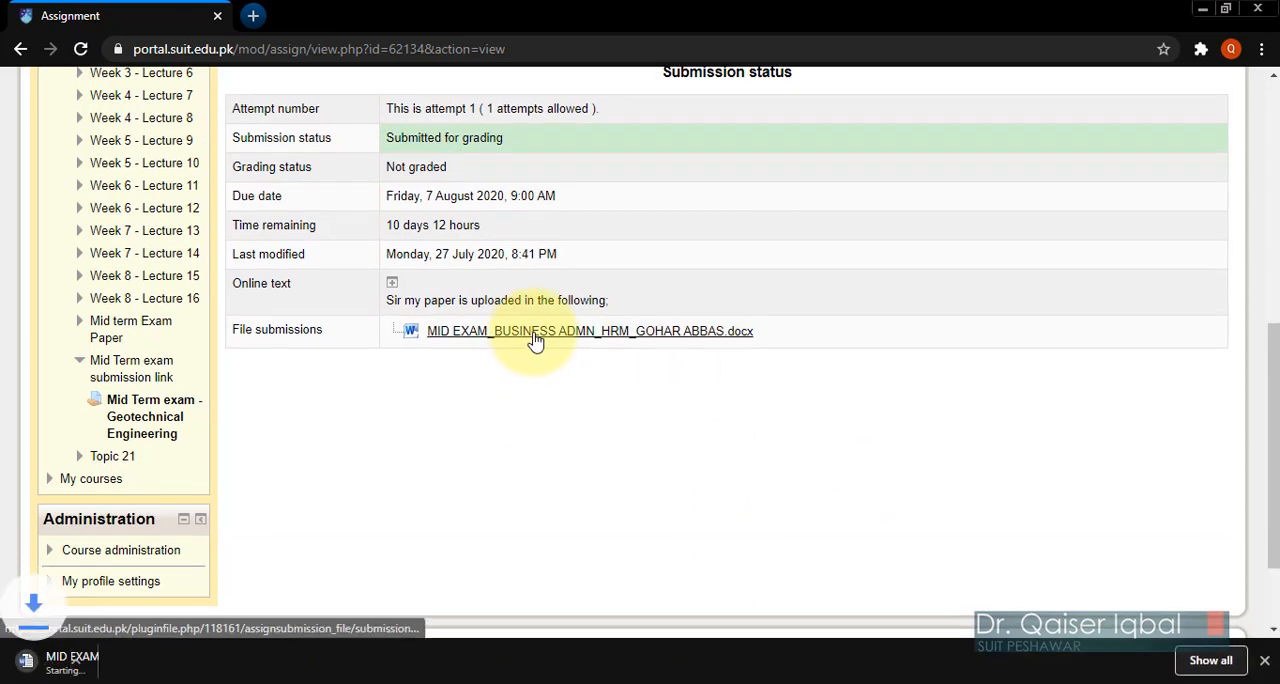
click(194, 665)
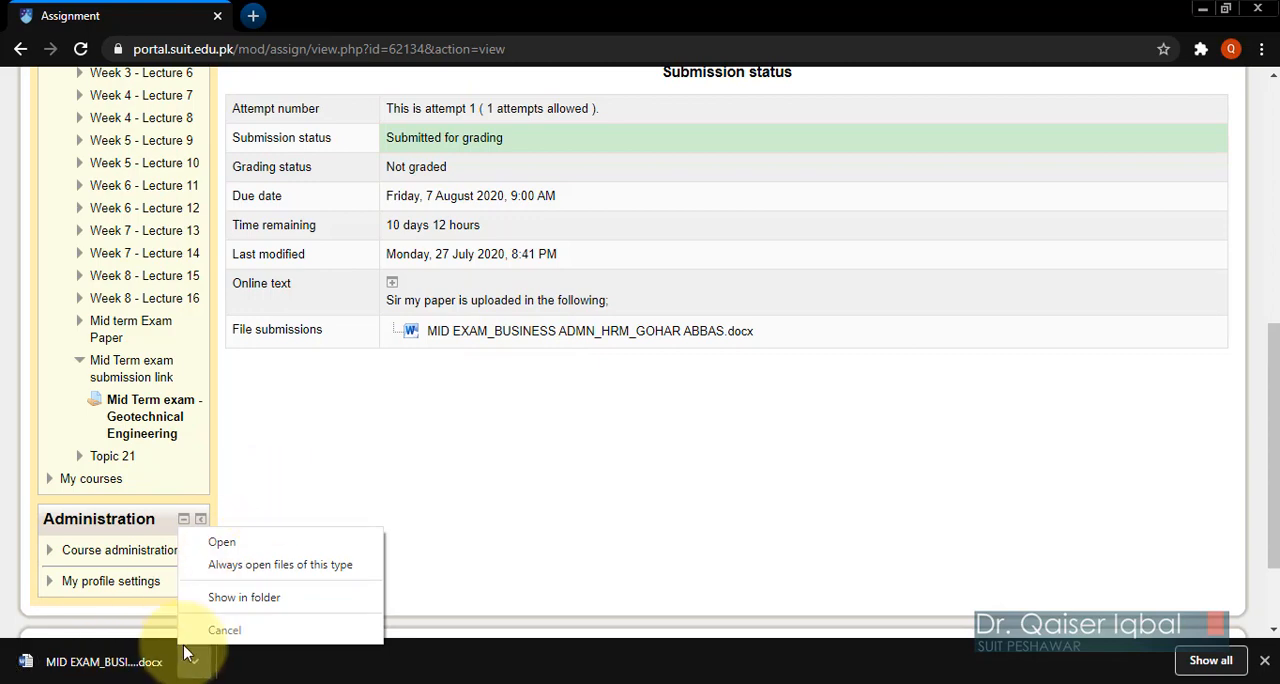
click(222, 542)
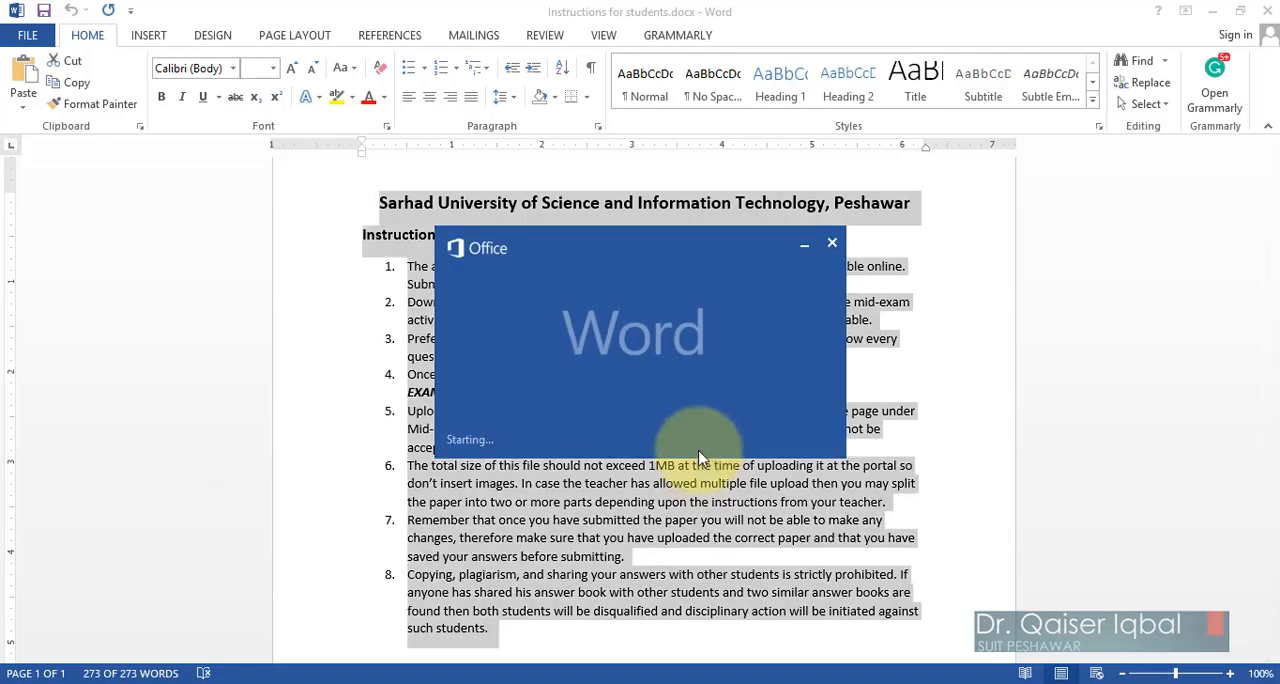
scroll(910, 500, down, 3)
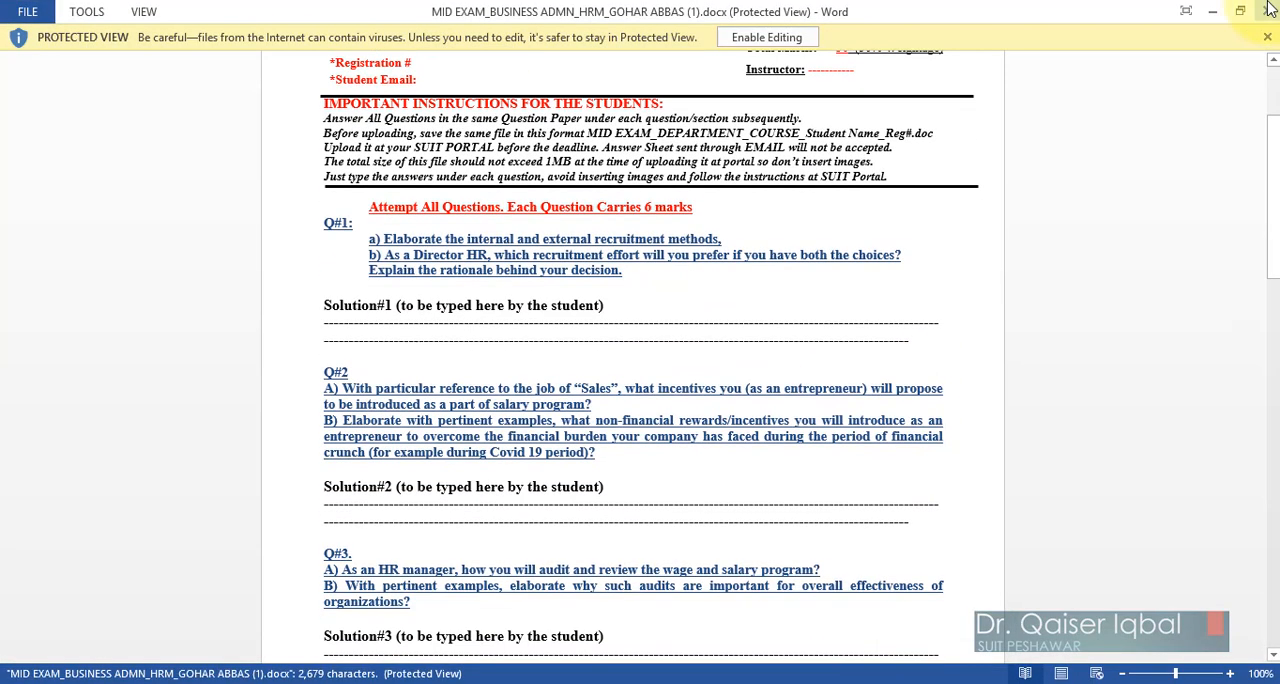
click(1268, 11)
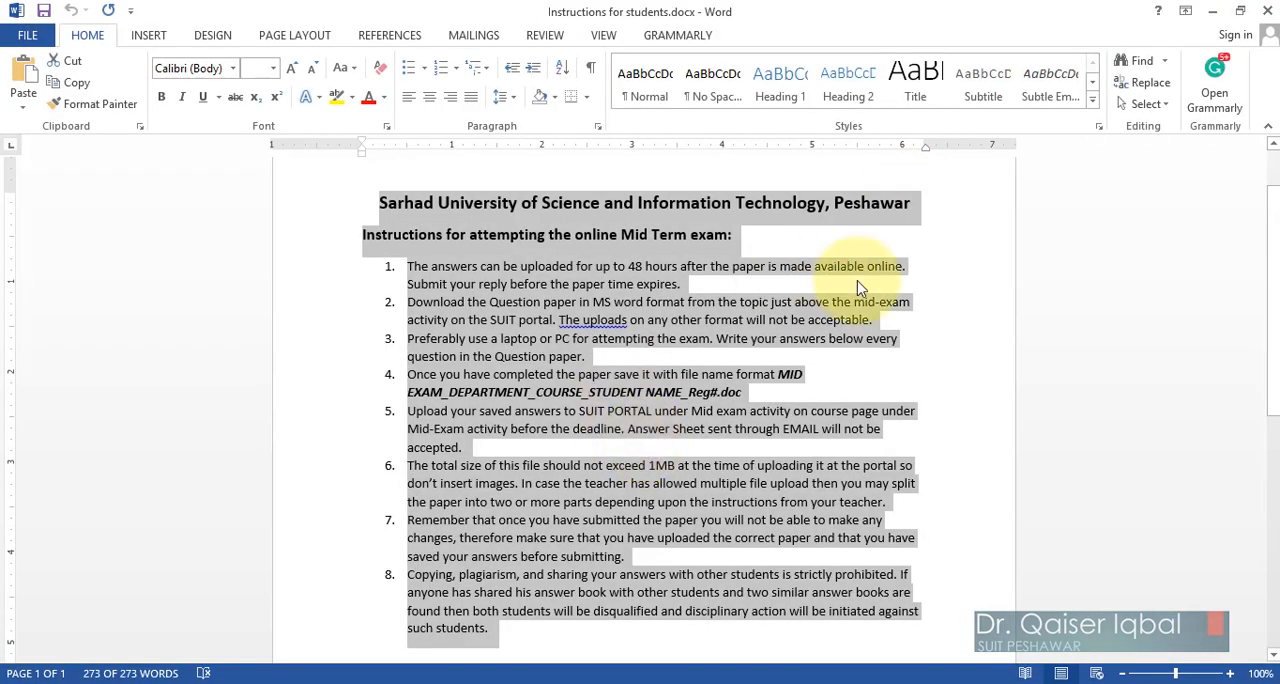
click(1216, 14)
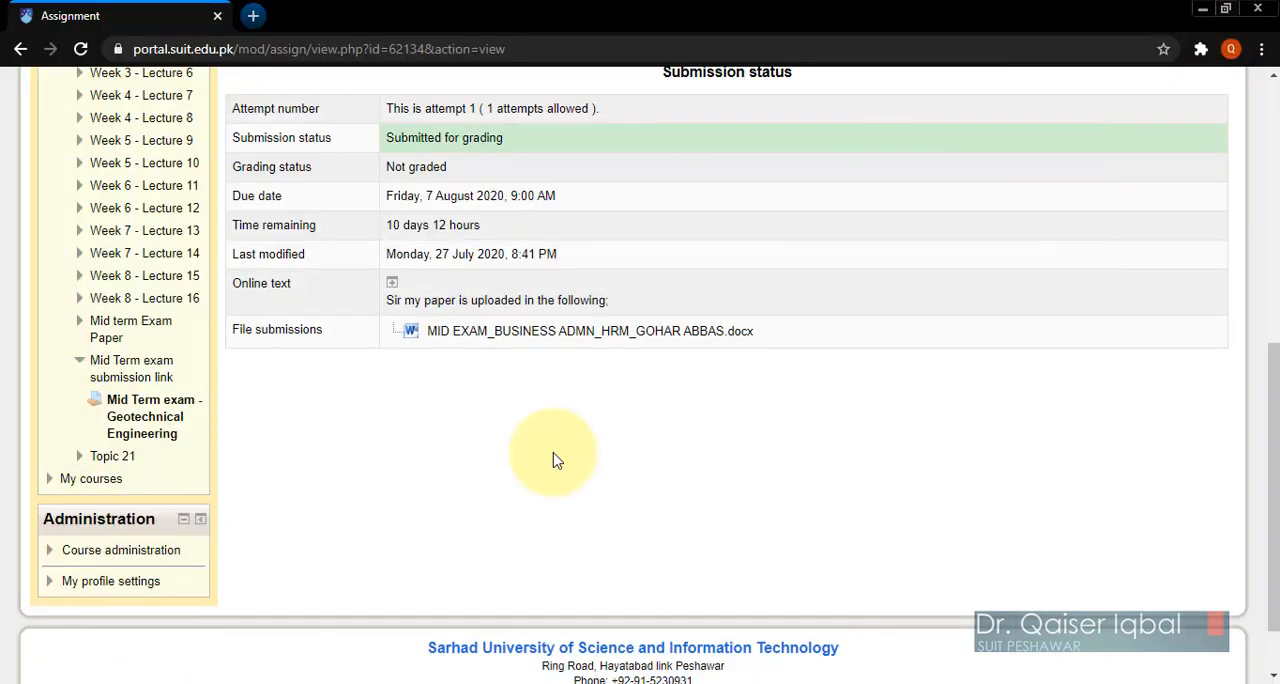
Step: Log out of the student account and log in to the portal with the teacher's saved username and password
scroll(555, 458, up, 5)
scroll(557, 460, up, 2)
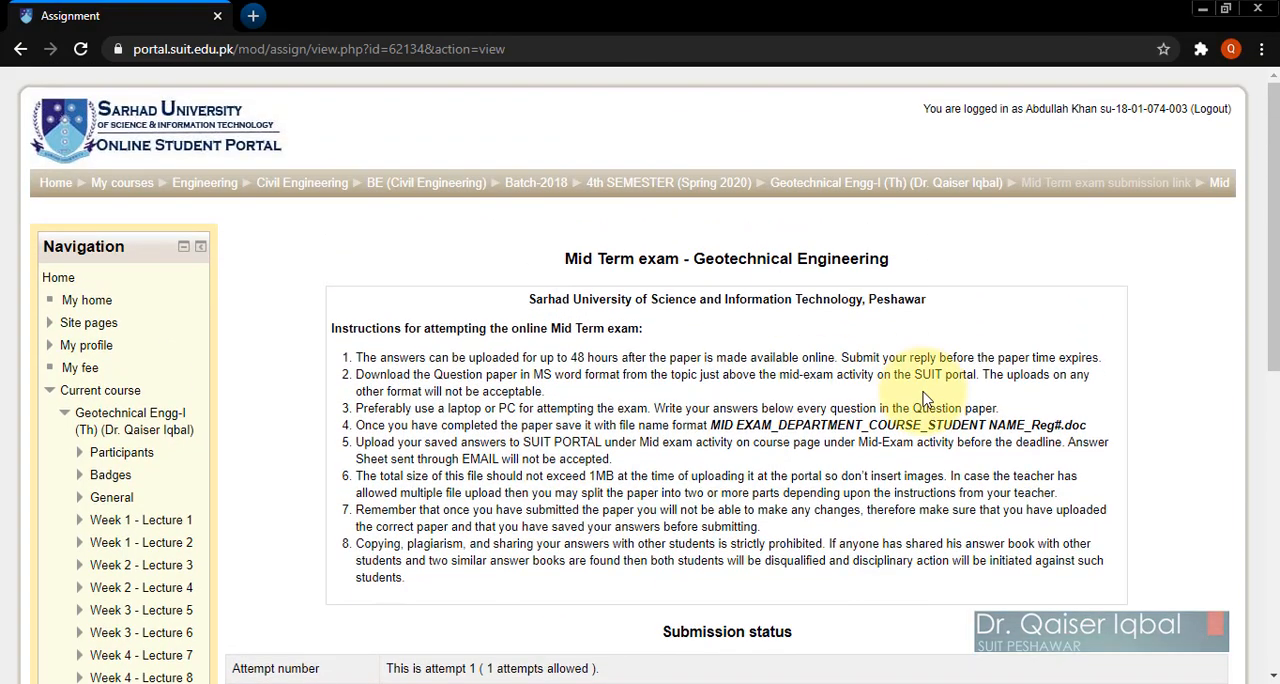
scroll(925, 398, down, 4)
scroll(925, 398, up, 3)
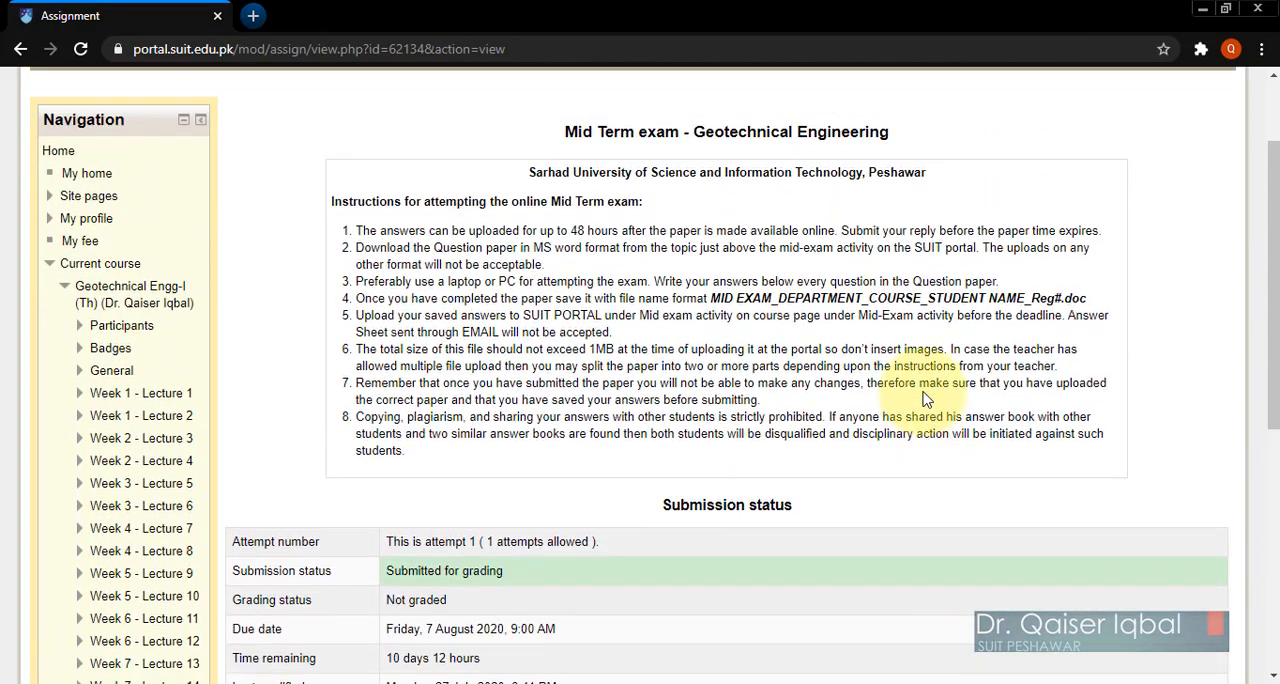
scroll(925, 398, up, 2)
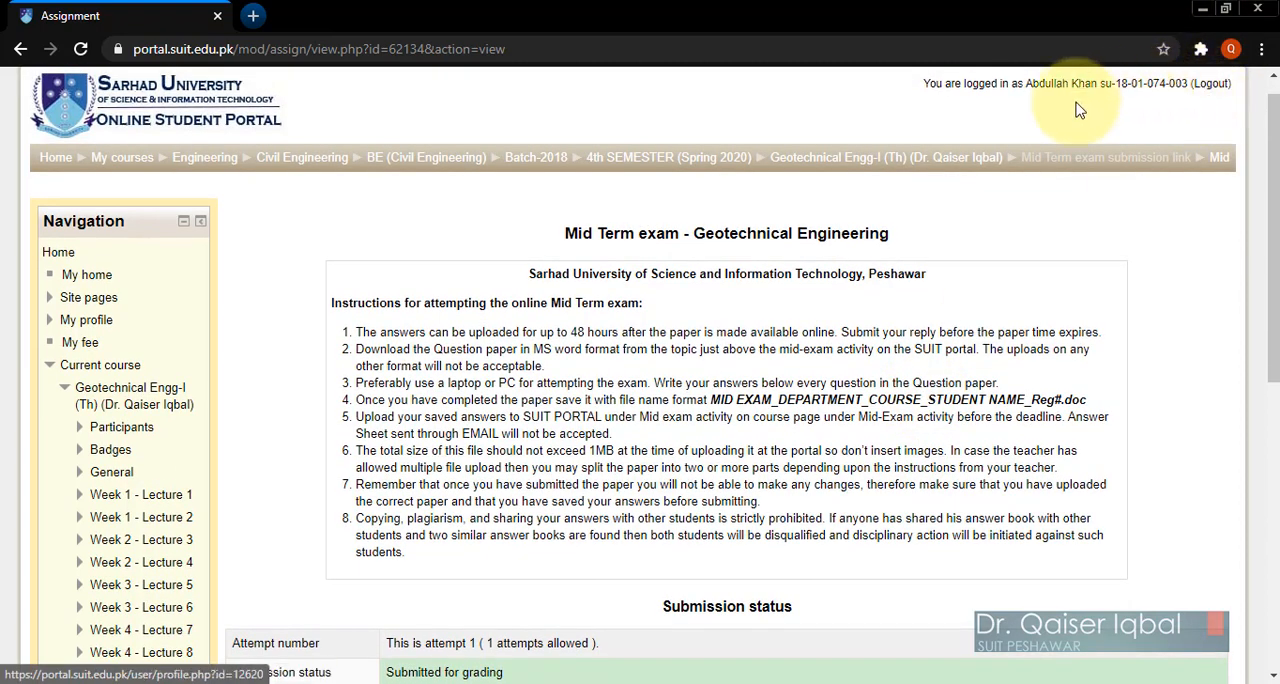
click(1212, 85)
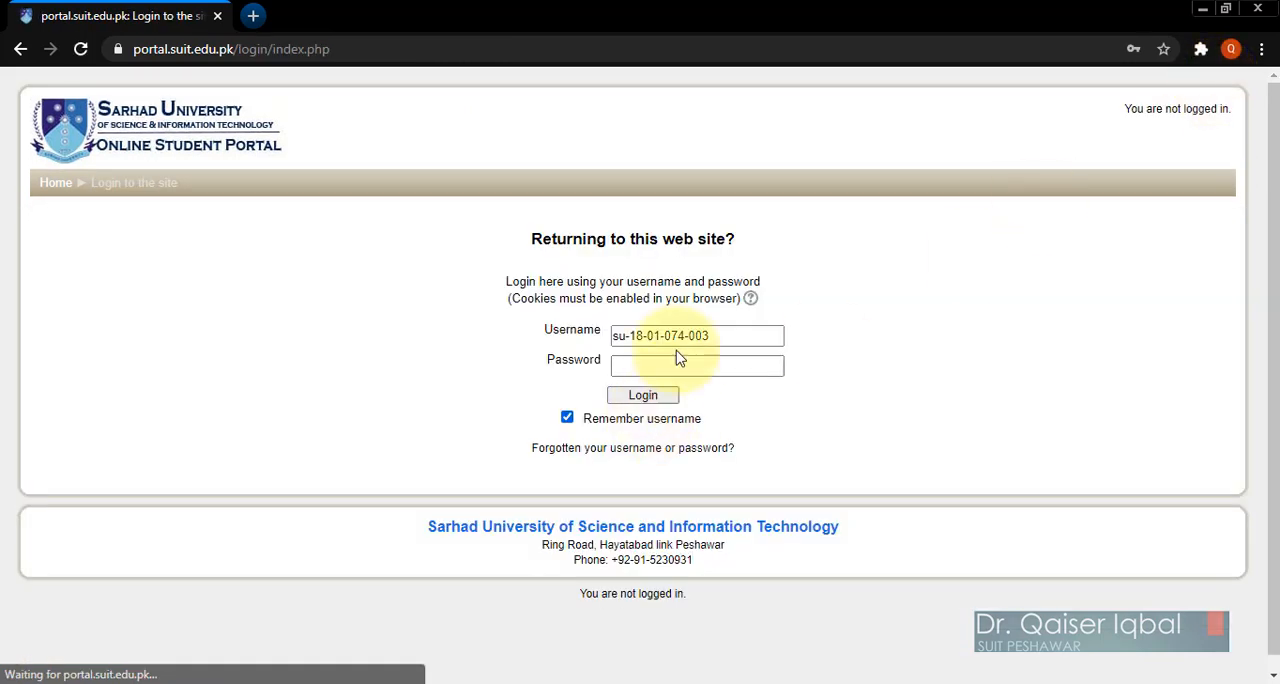
click(723, 337)
key(ctrl+a)
text(c)
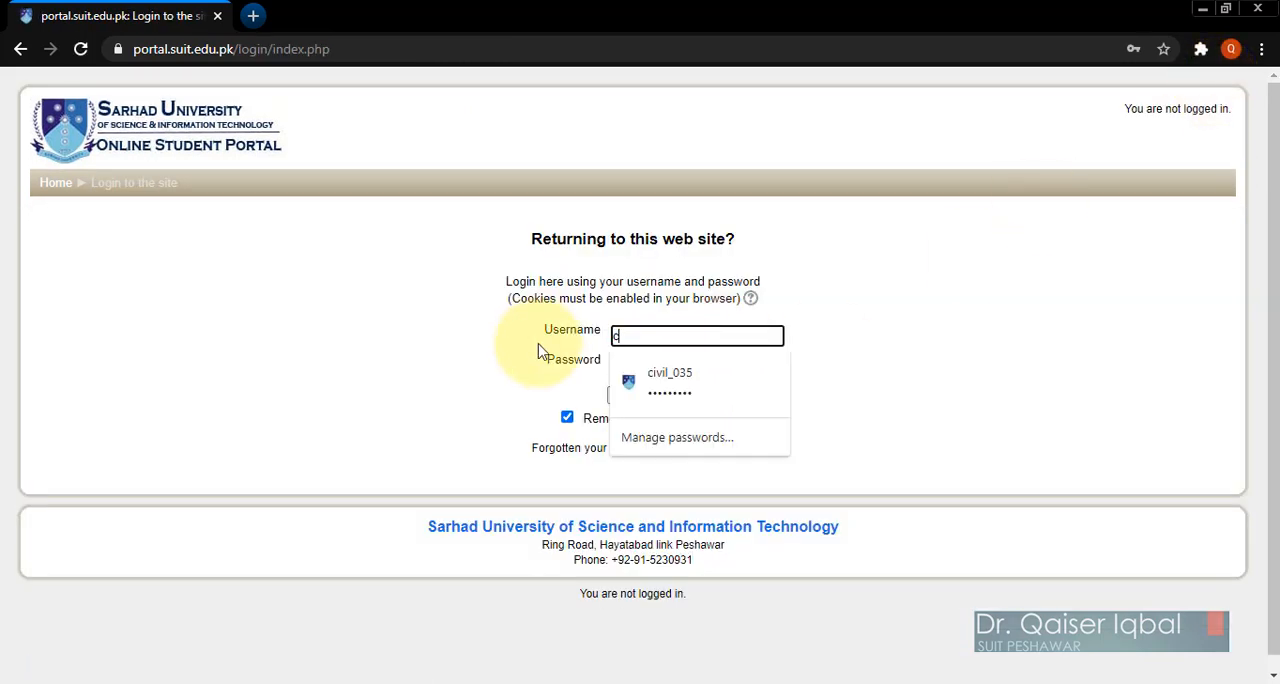
click(655, 390)
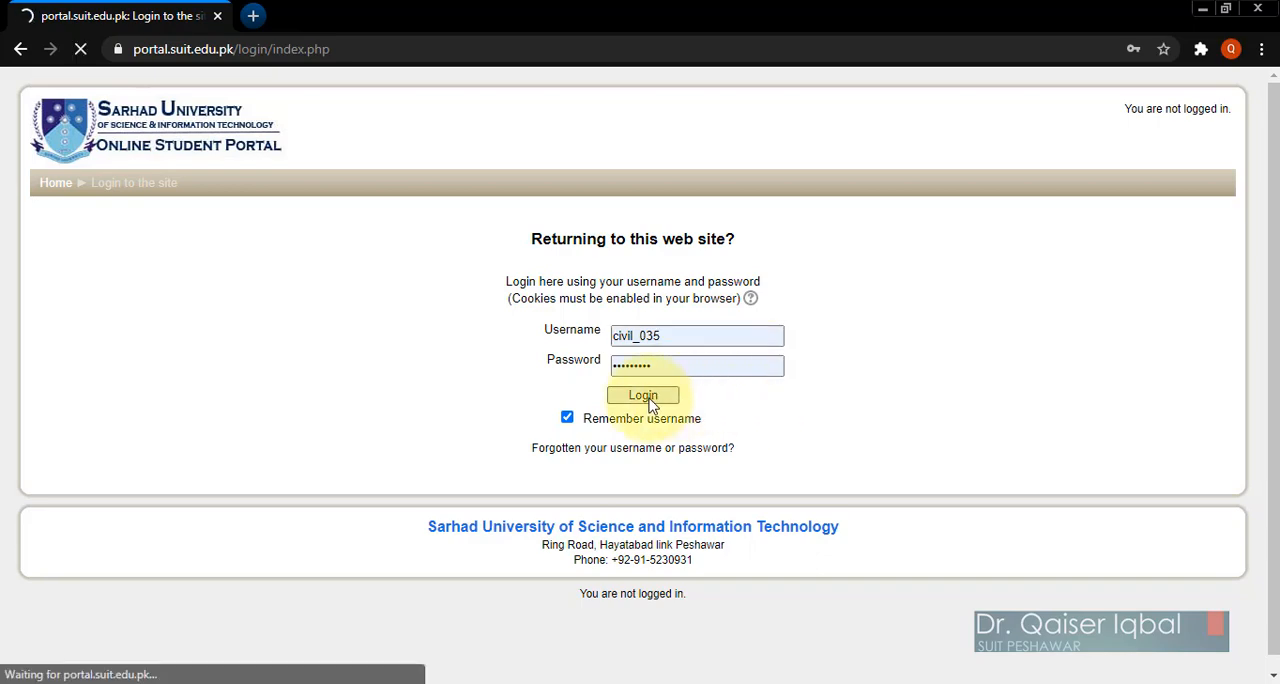
Step: Open the Geotechnical Engg-I (Th) course and go to its Mid Term exam - Geotechnical Engineering assignment
scroll(427, 542, down, 3)
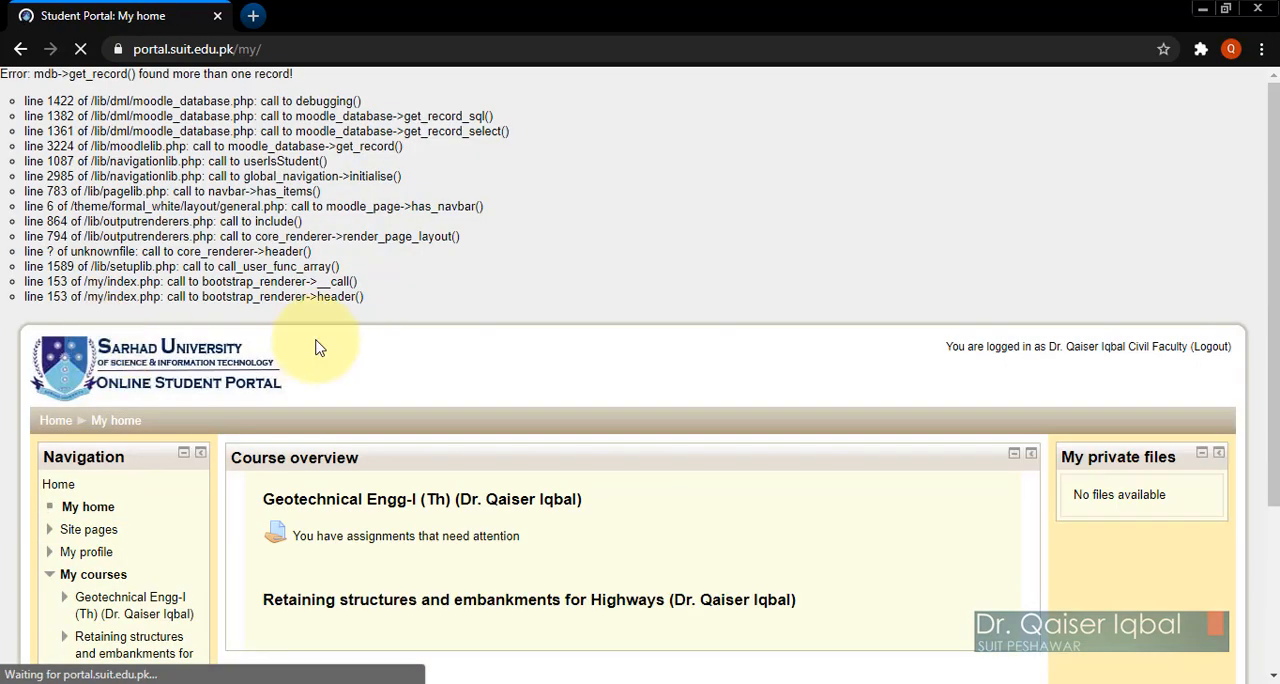
click(438, 507)
scroll(629, 591, down, 10)
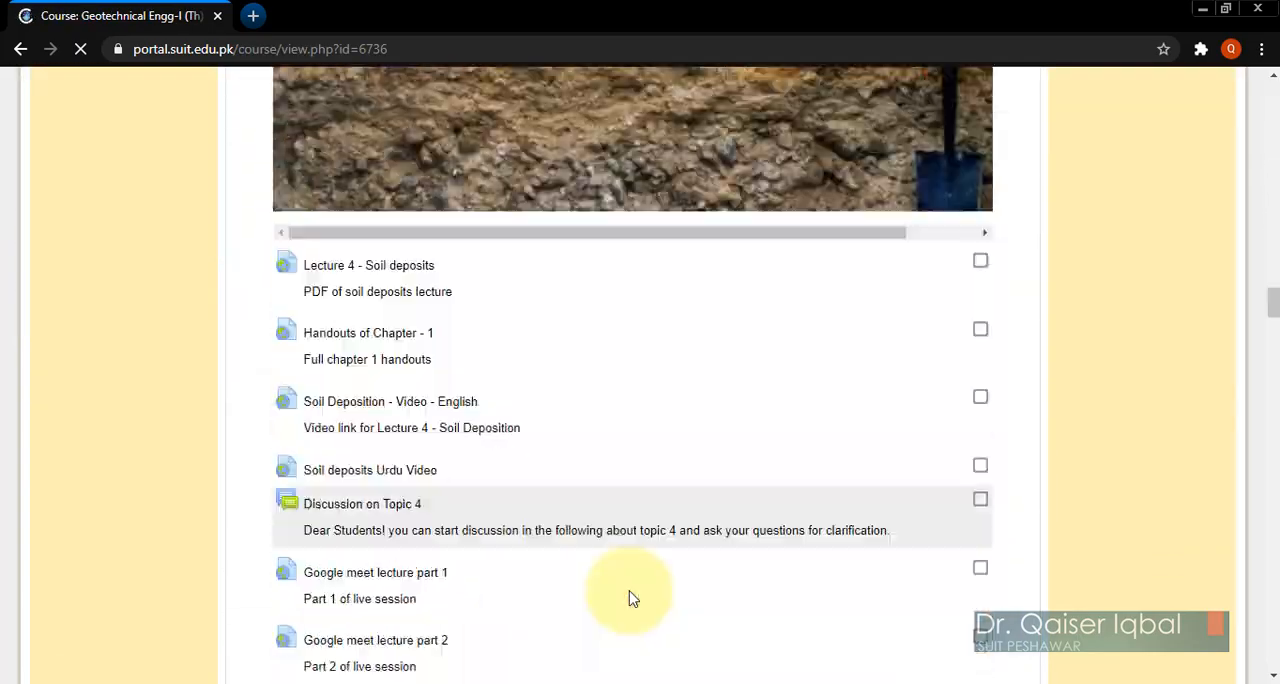
scroll(629, 598, down, 20)
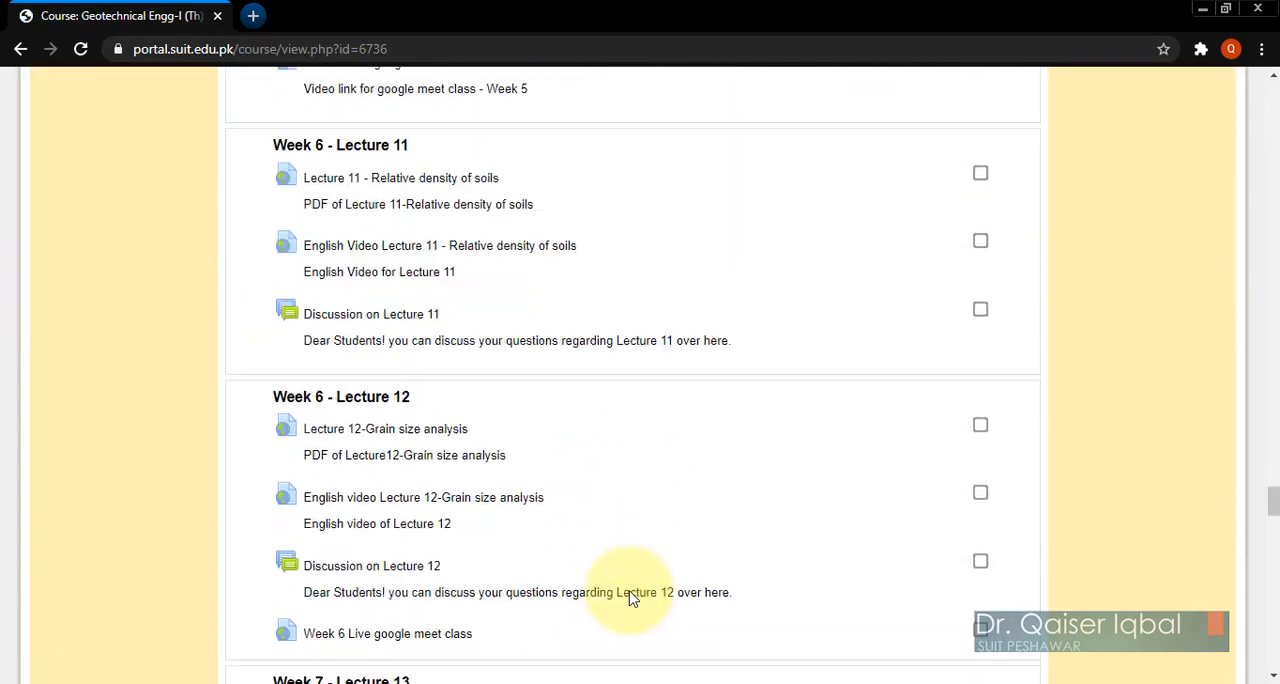
scroll(629, 598, down, 20)
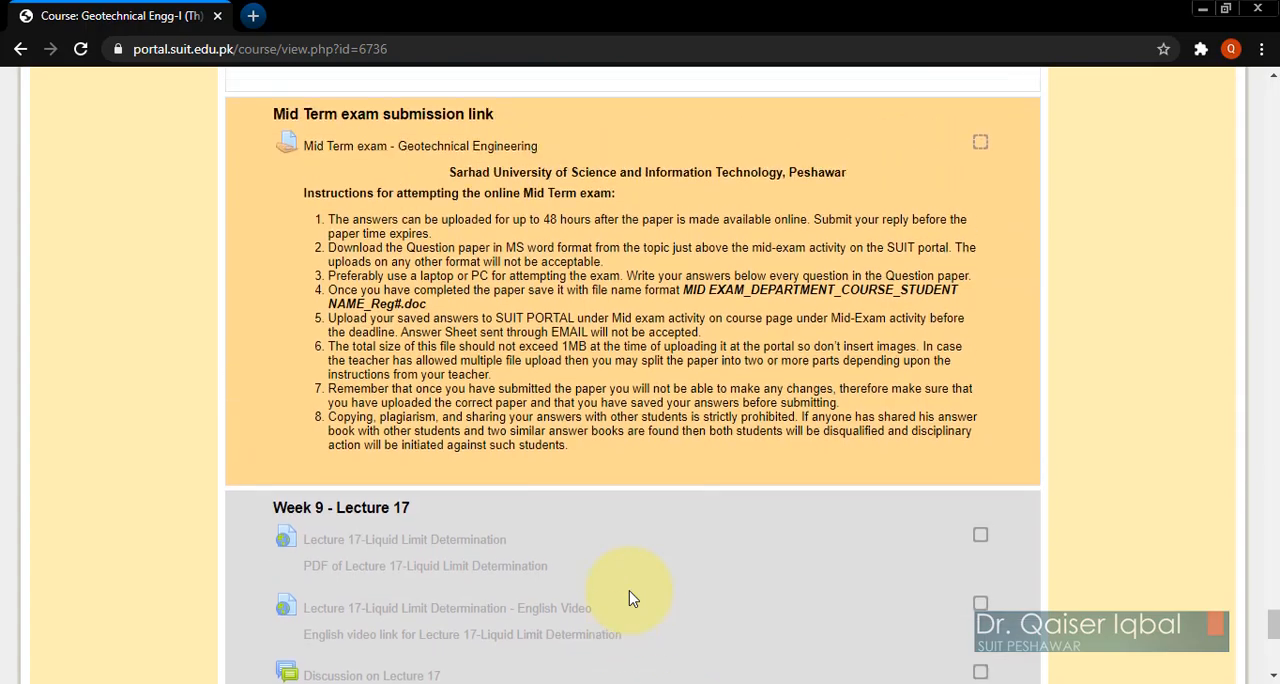
scroll(629, 598, up, 1)
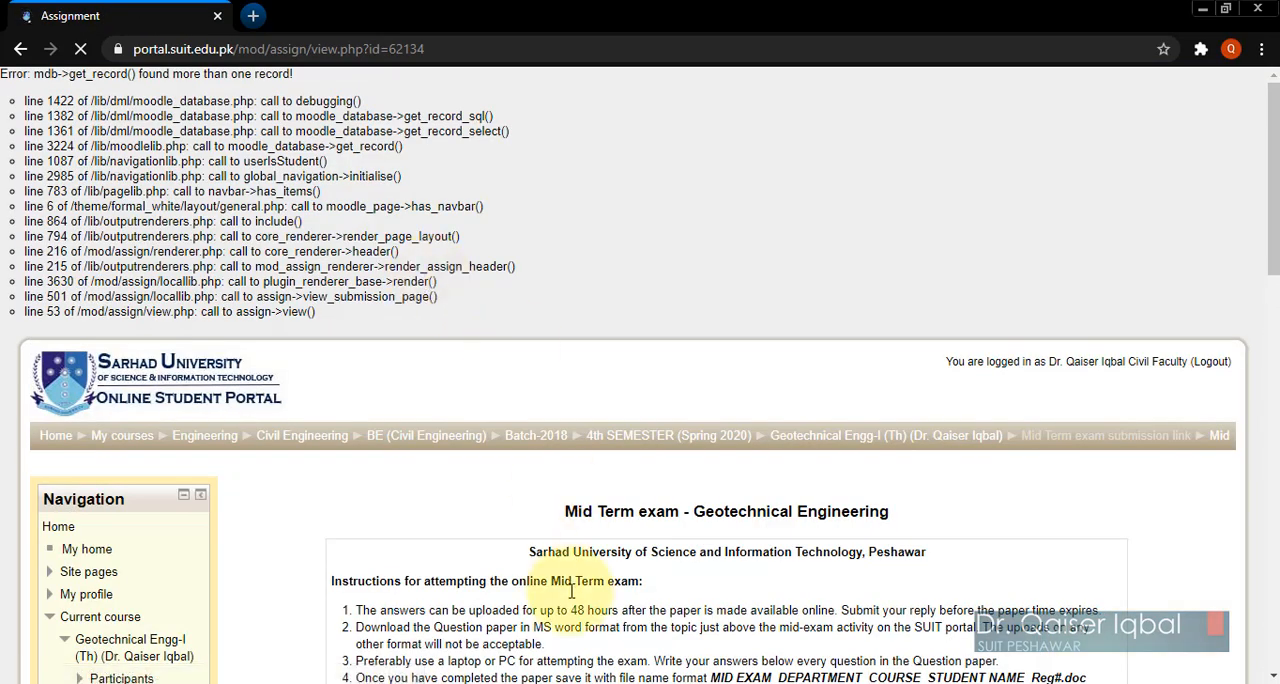
Step: Open the list of all Mid Term exam submissions for grading and find the student entry submitted for grading
scroll(570, 596, down, 8)
scroll(571, 596, down, 2)
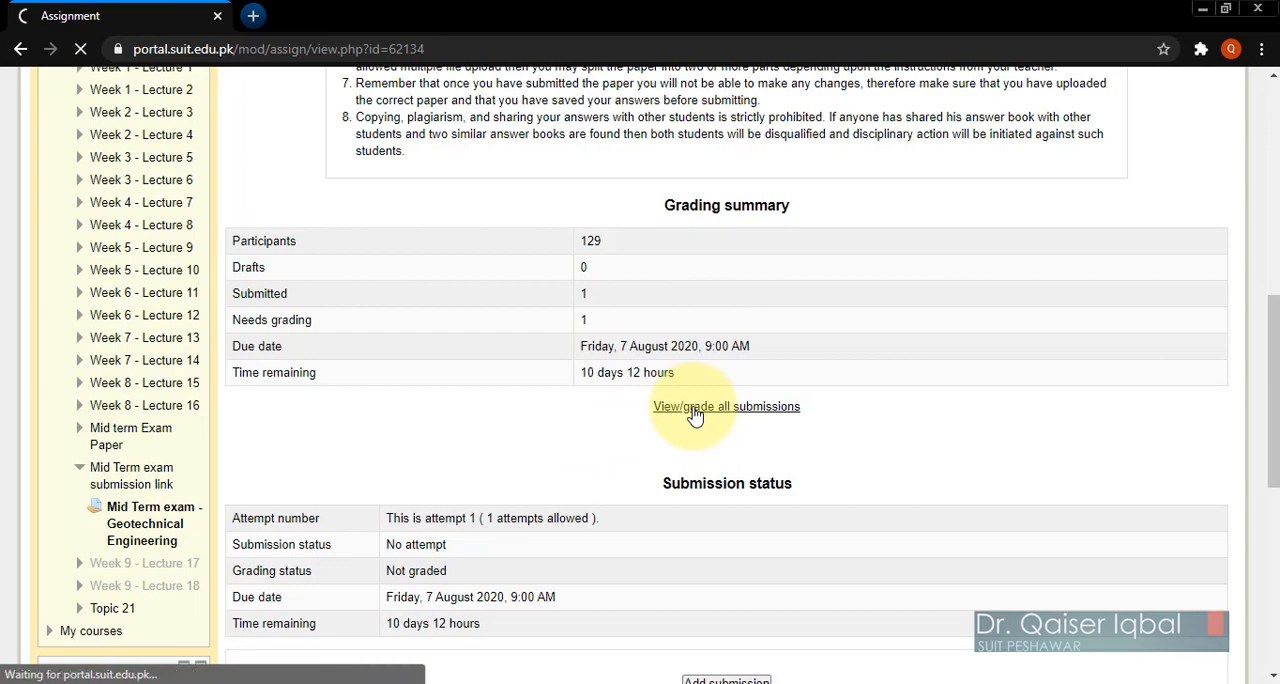
scroll(986, 557, down, 3)
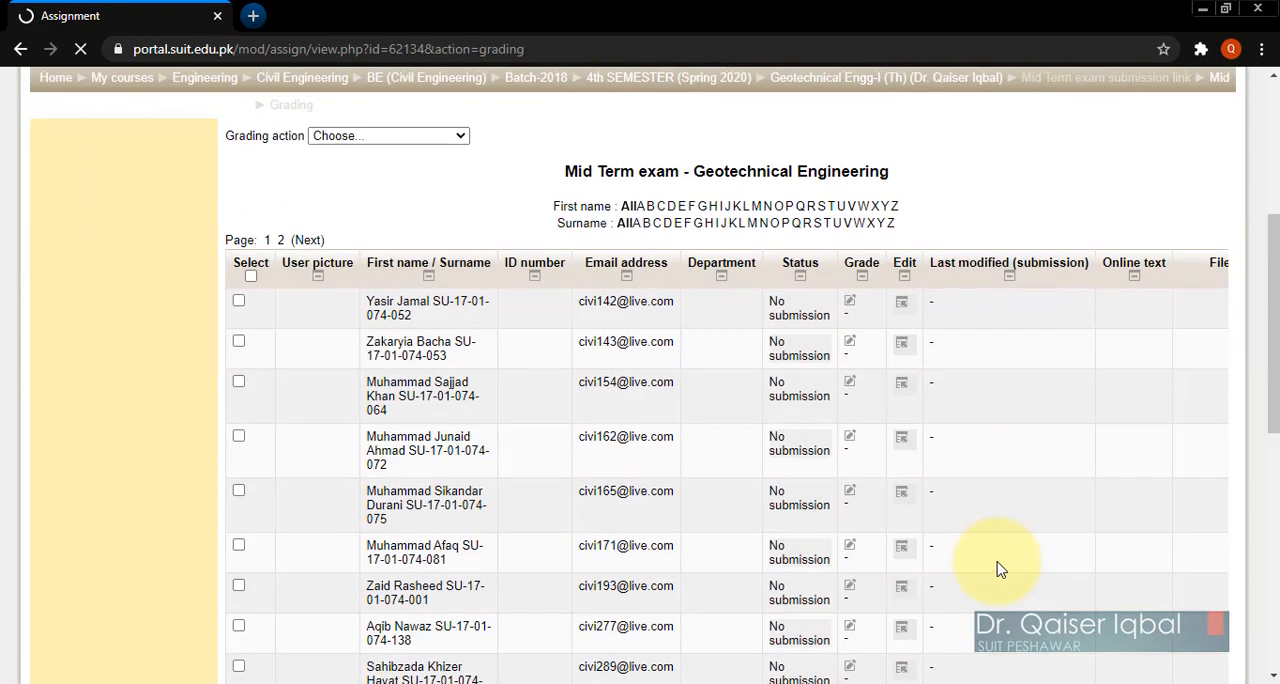
scroll(1000, 570, down, 2)
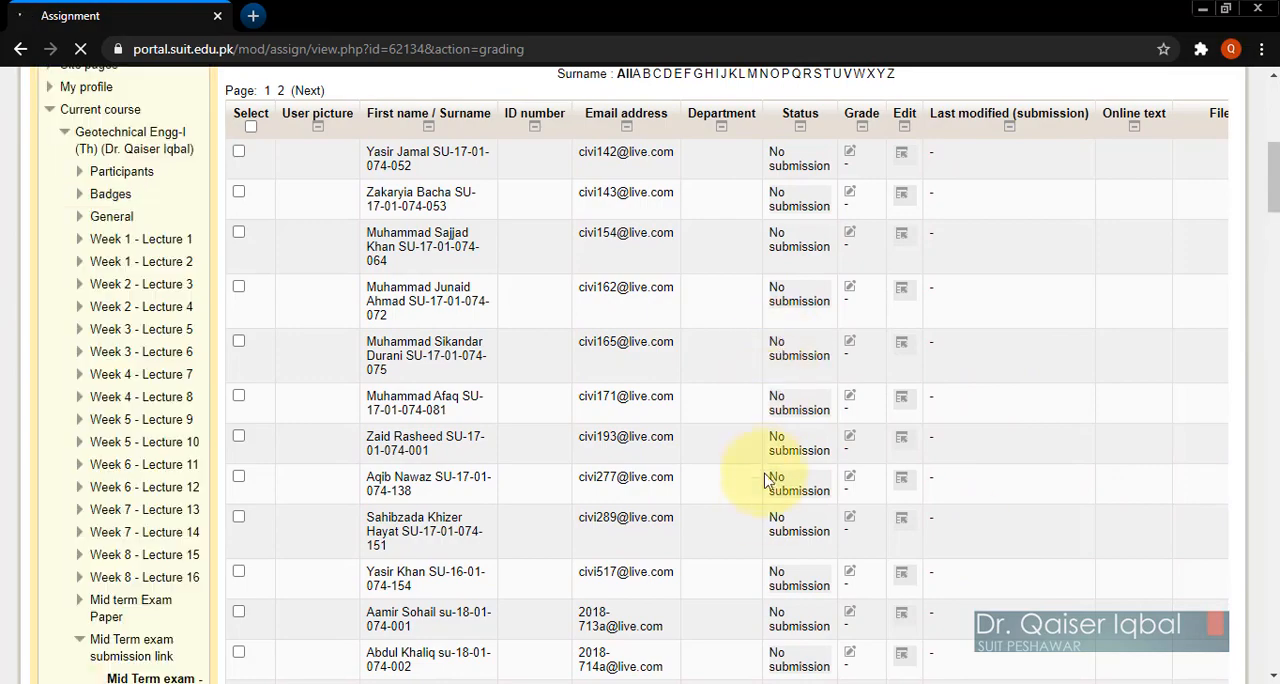
scroll(766, 506, down, 4)
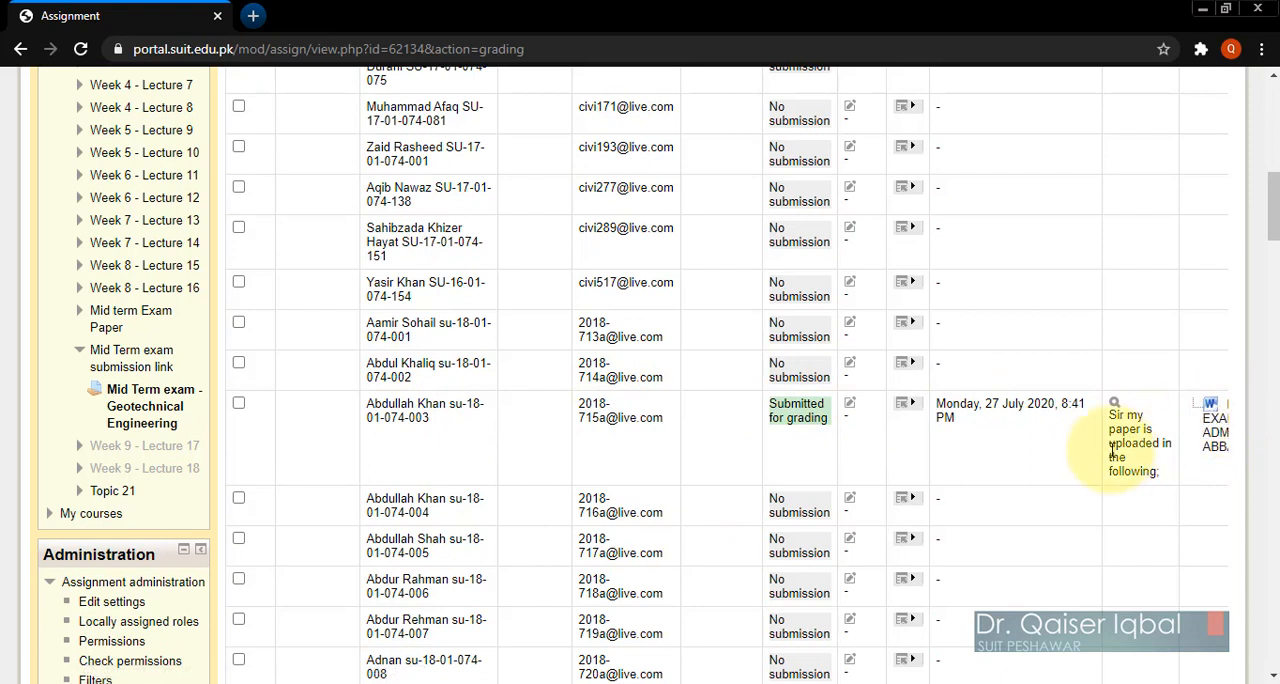
Step: Download the student's submitted Word file from the grading list, review its contents in Word, and close it
click(1213, 420)
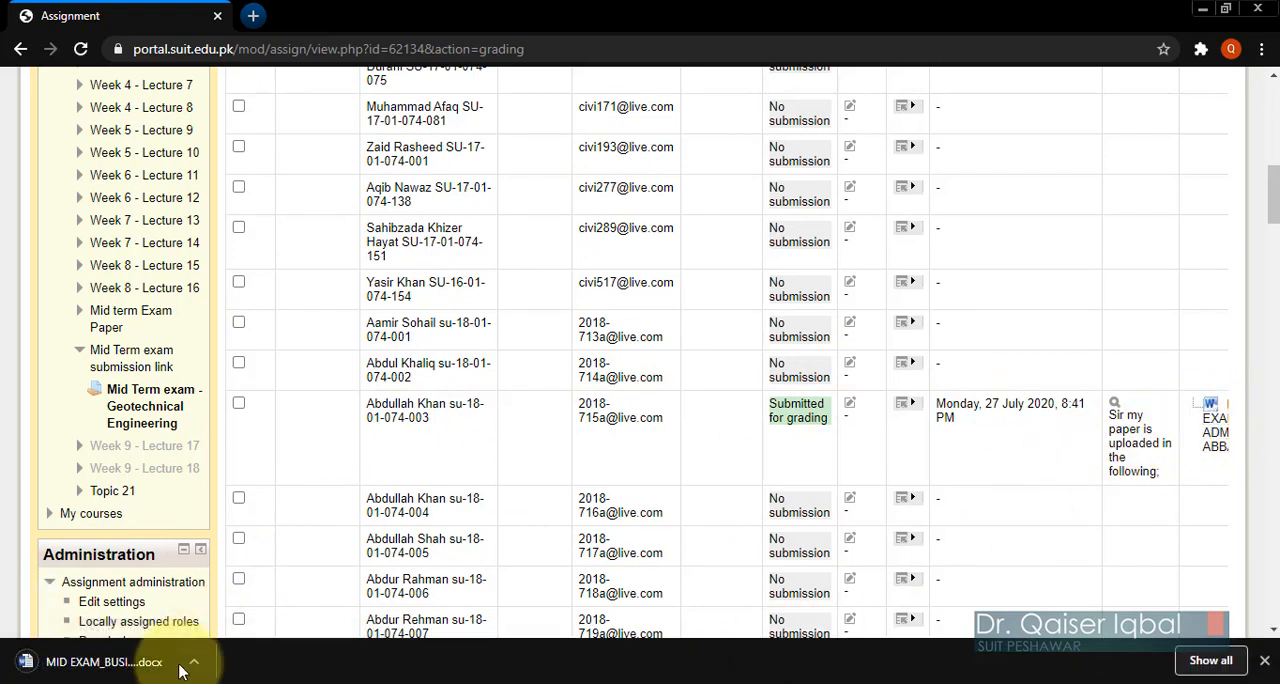
click(172, 660)
click(226, 548)
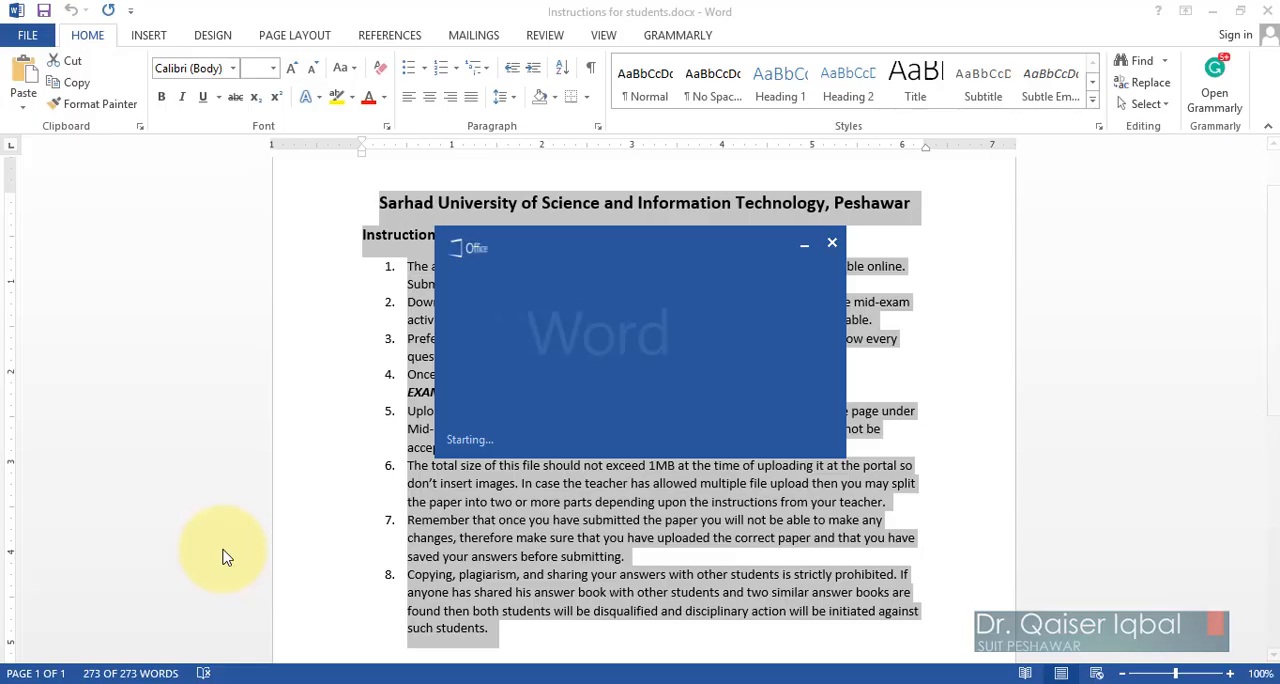
scroll(548, 485, down, 7)
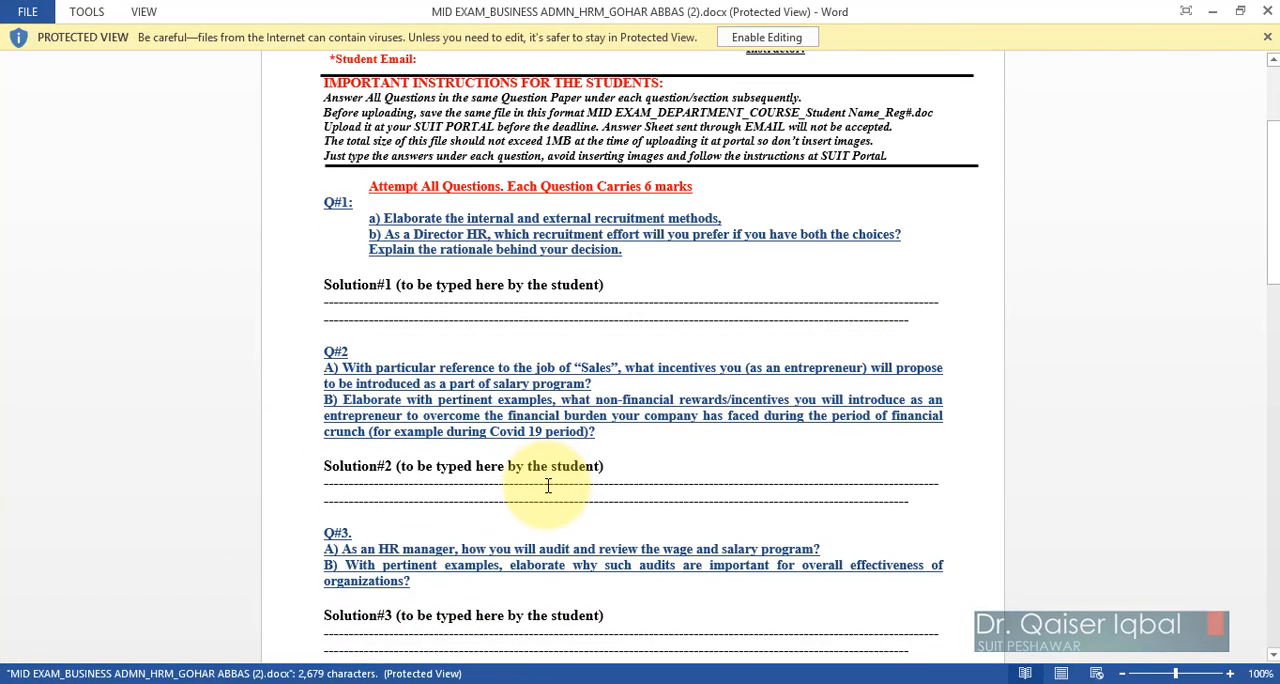
click(1268, 11)
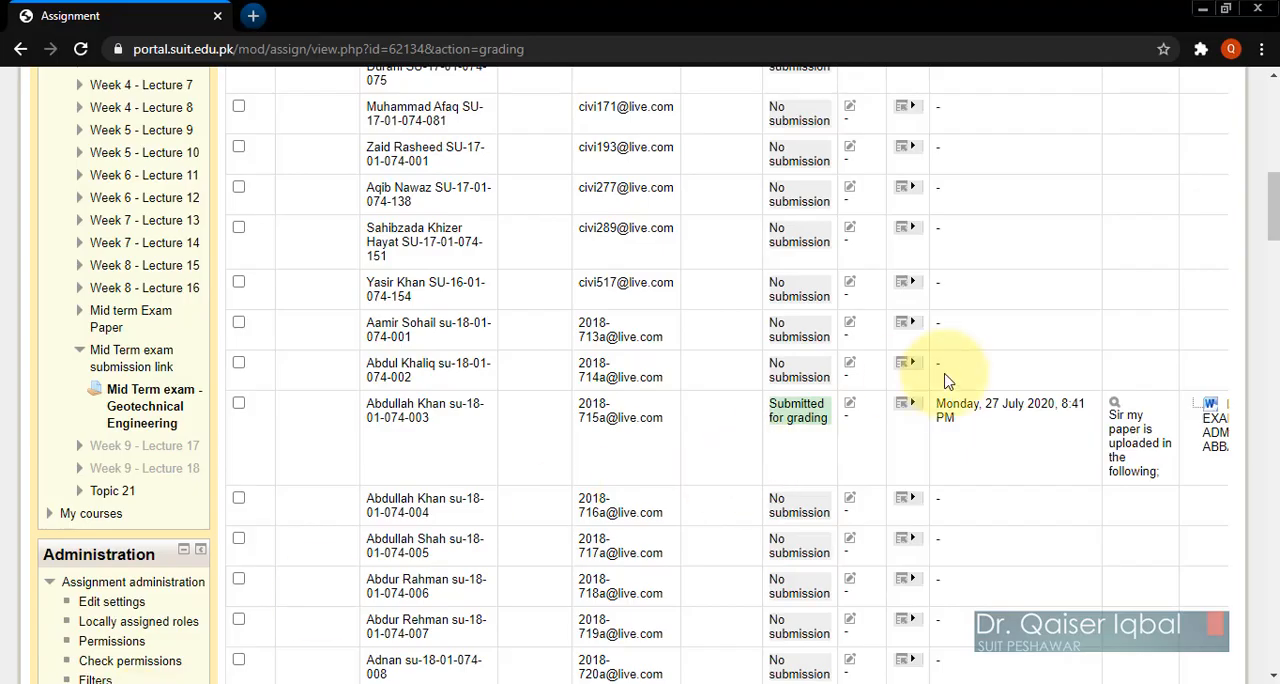
Step: Open the grading page for the student whose Mid Term exam is submitted for grading
click(912, 404)
click(862, 418)
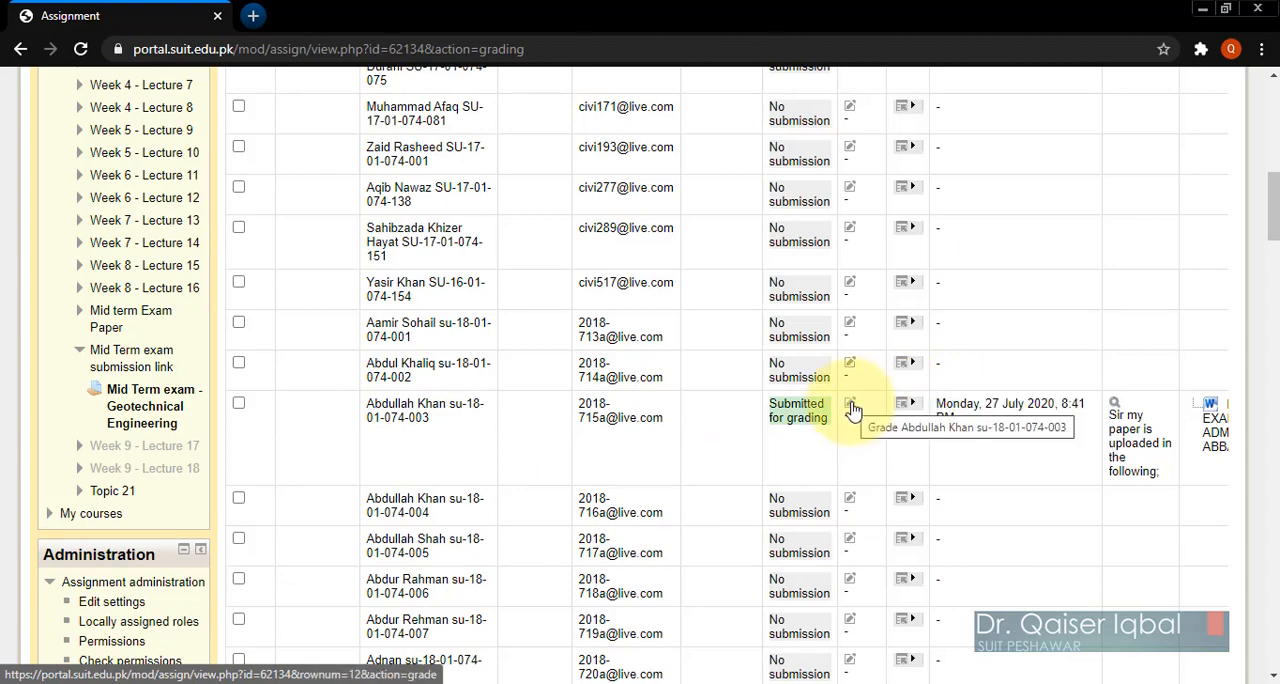
click(851, 410)
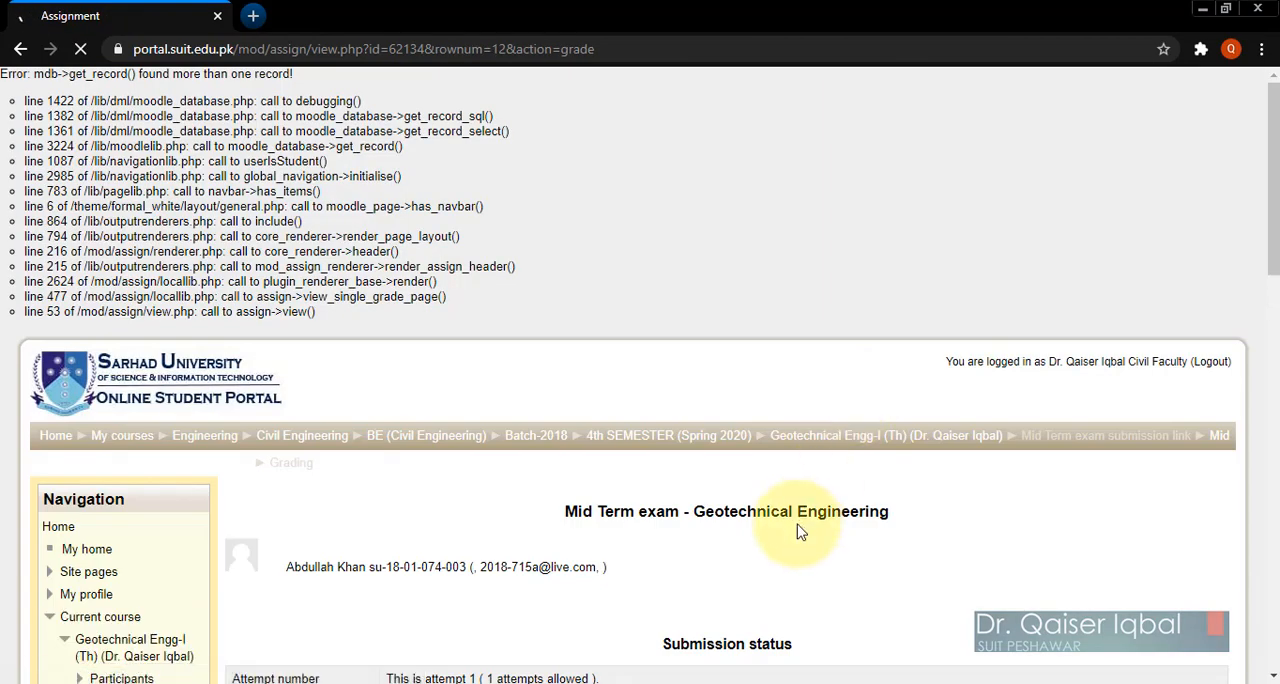
Step: Grade the student's Mid Term exam submission 25 out of 30, save the grade changes, and return to the grading list
scroll(800, 532, down, 8)
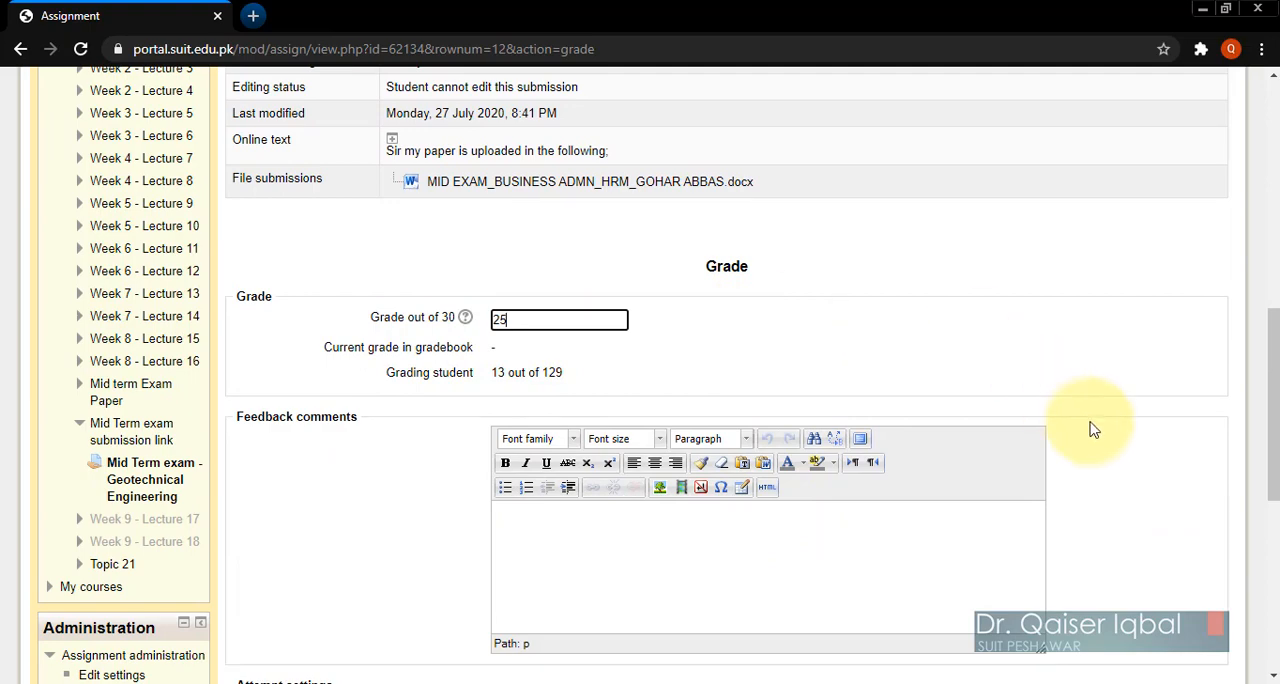
scroll(1093, 432, down, 1)
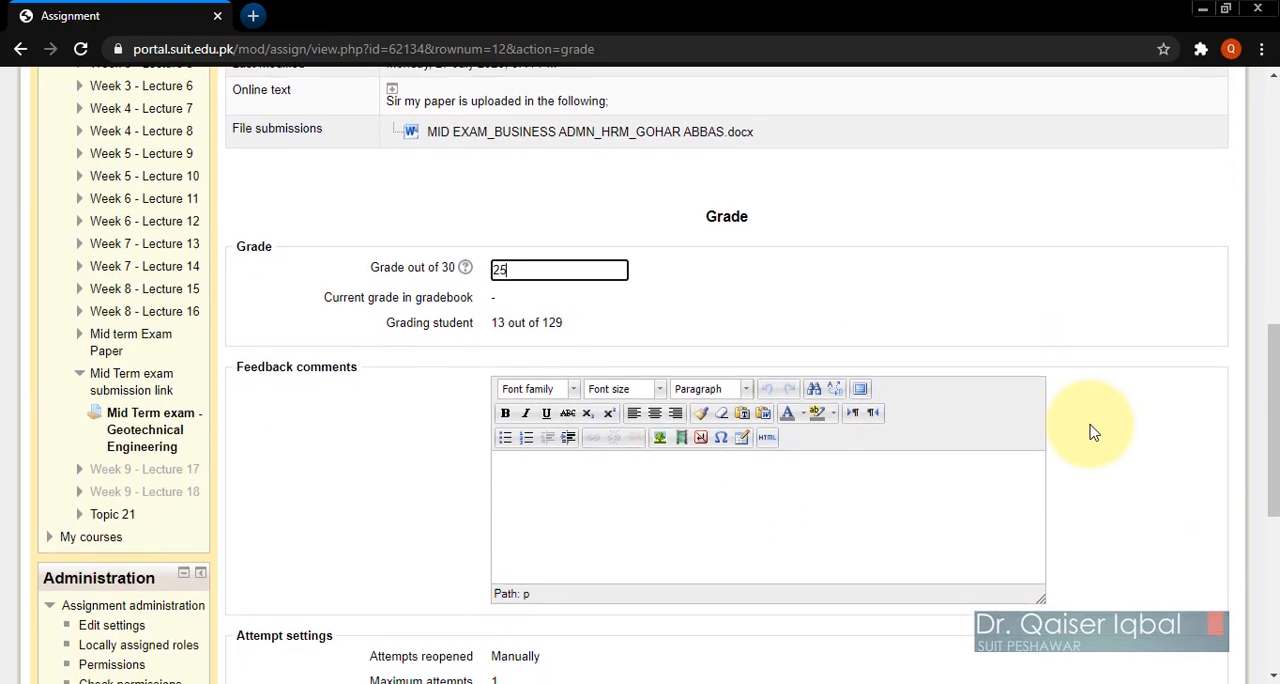
scroll(1093, 432, down, 2)
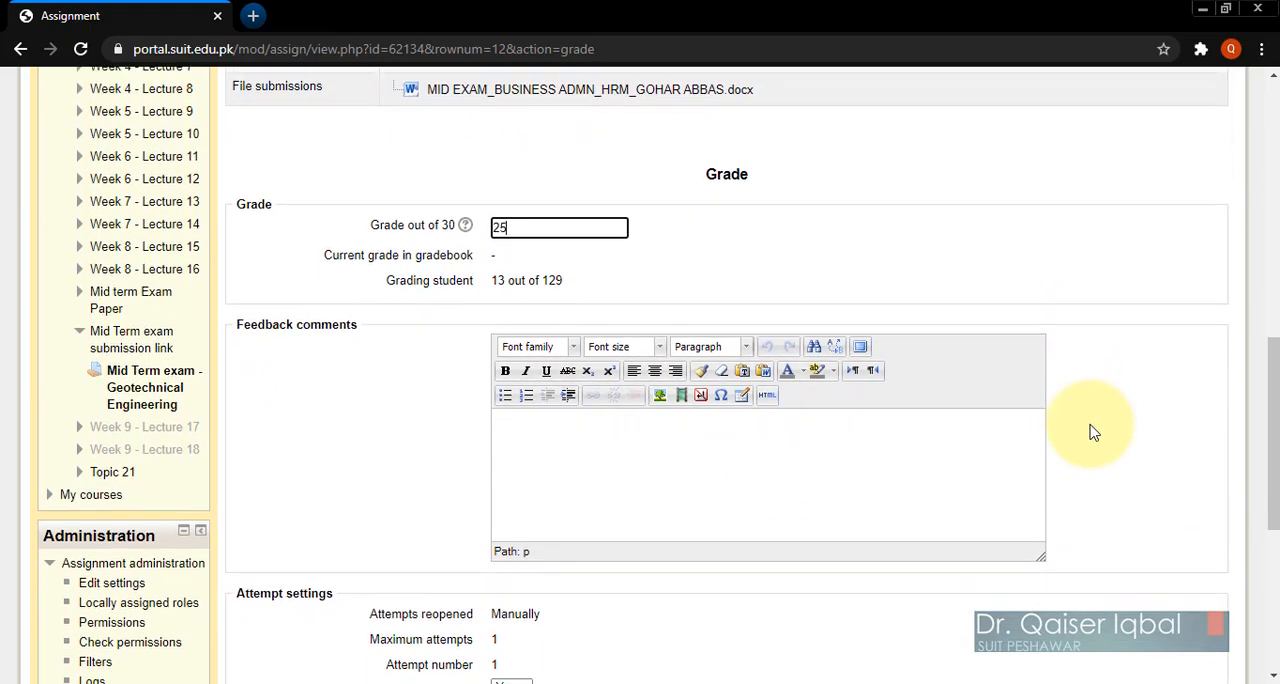
click(554, 417)
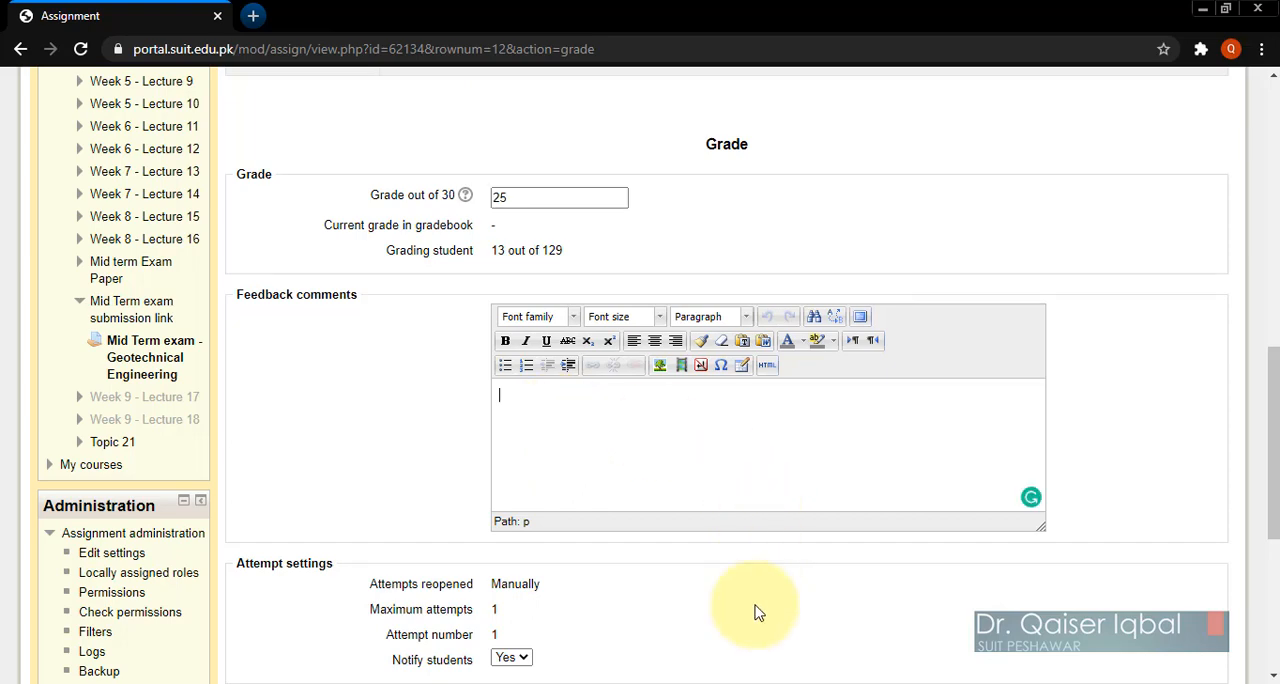
scroll(757, 612, down, 3)
scroll(757, 612, up, 2)
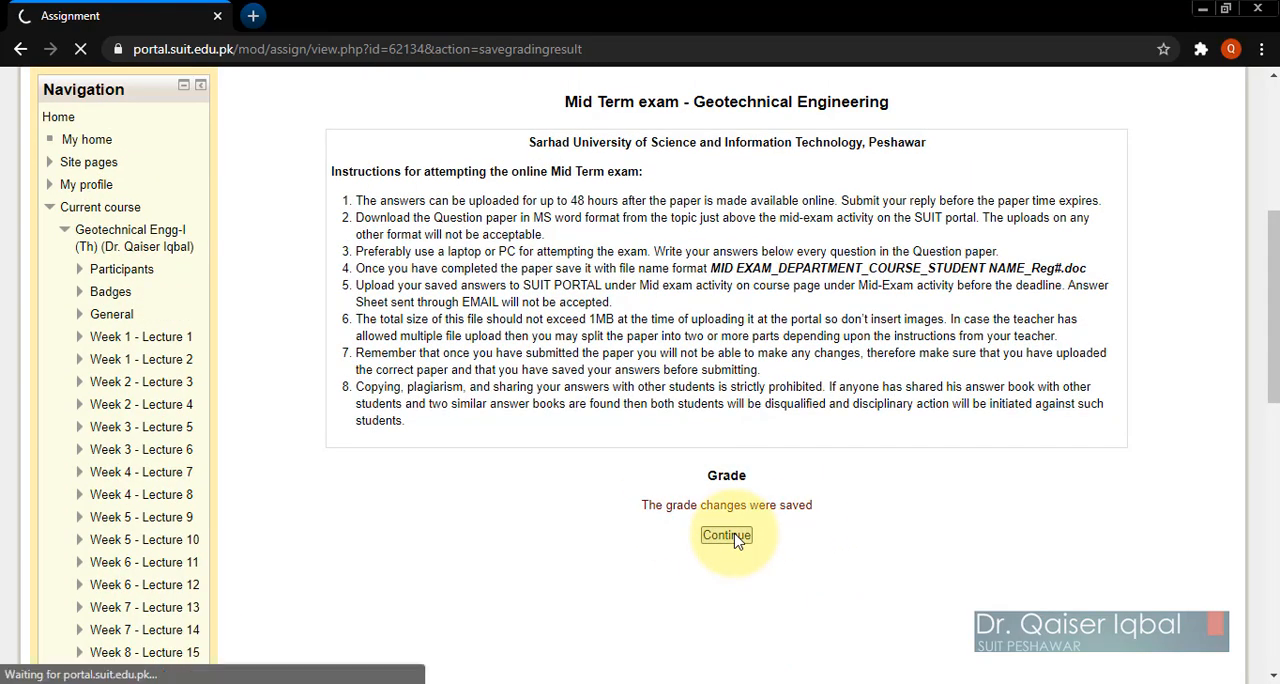
Step: Review the Mid Term exam grading list, checking the graded student's status and grade and the other students' submission statuses
scroll(735, 540, down, 8)
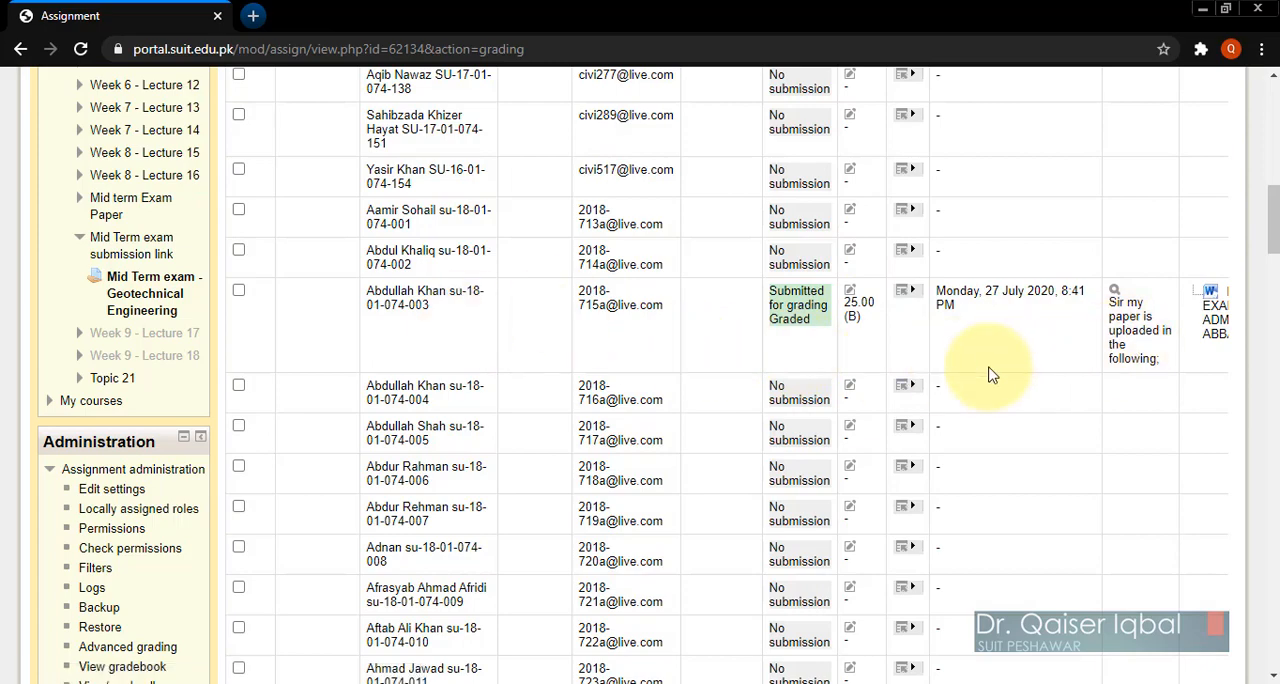
scroll(990, 375, up, 1)
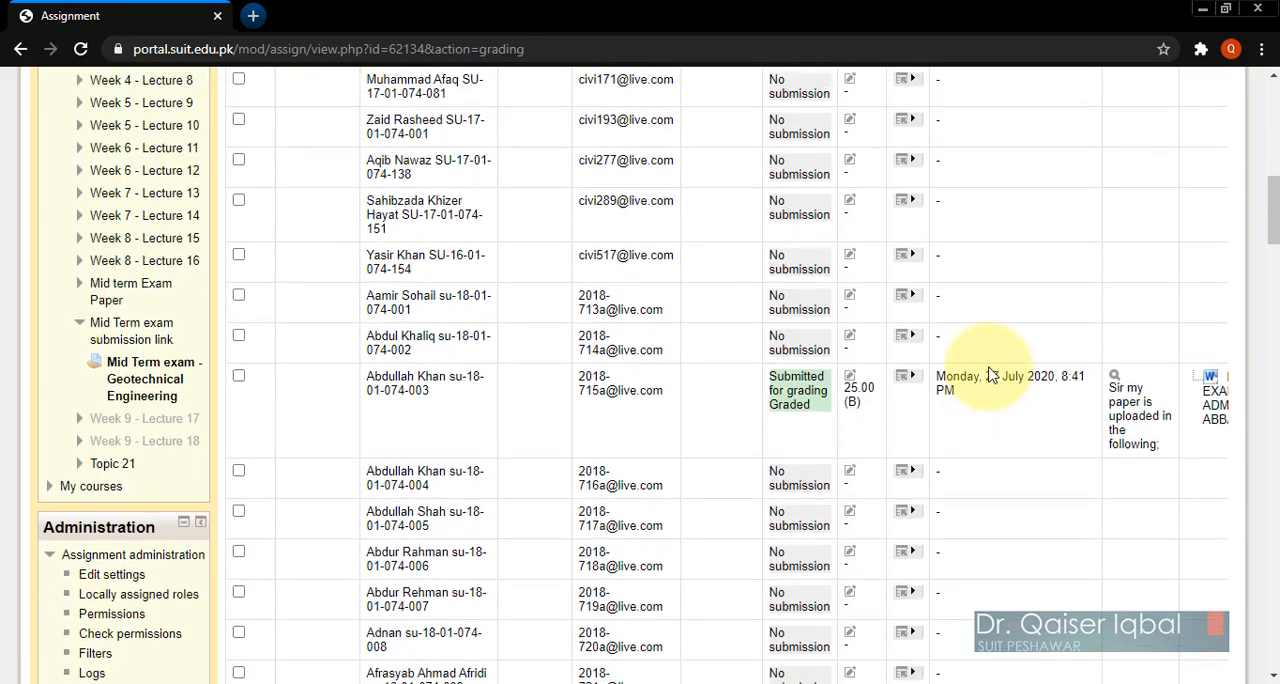
scroll(990, 375, up, 3)
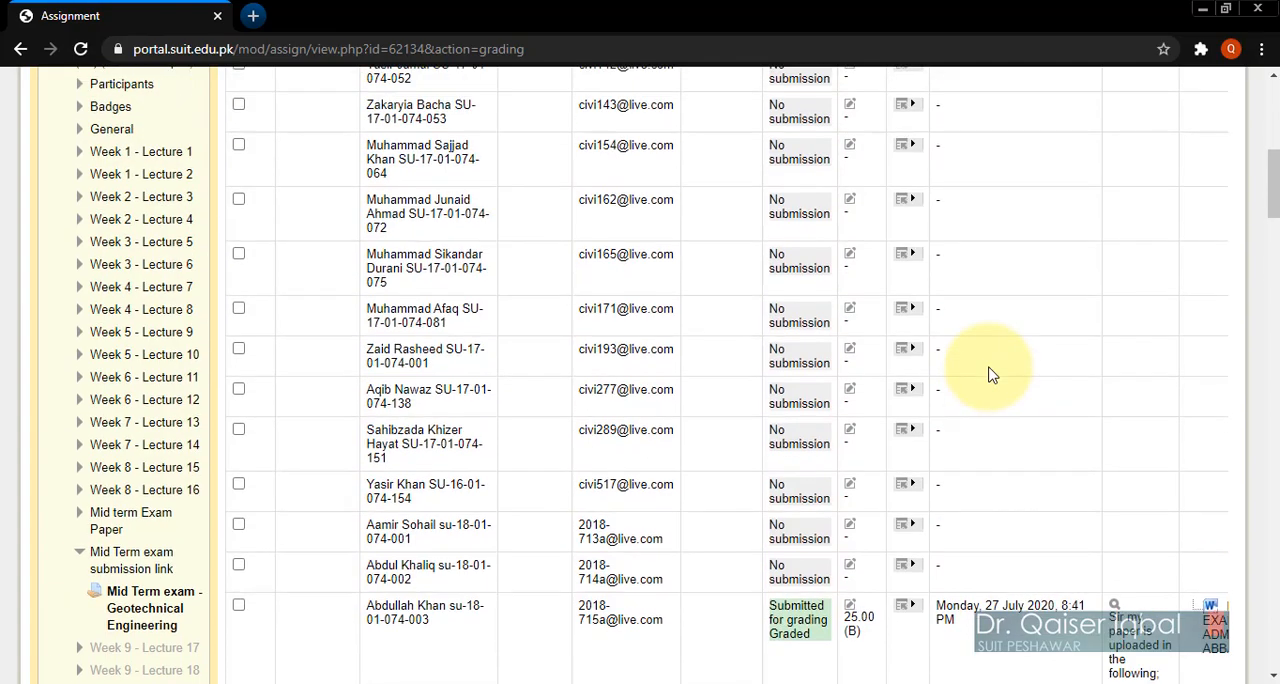
scroll(990, 375, up, 2)
scroll(990, 375, down, 7)
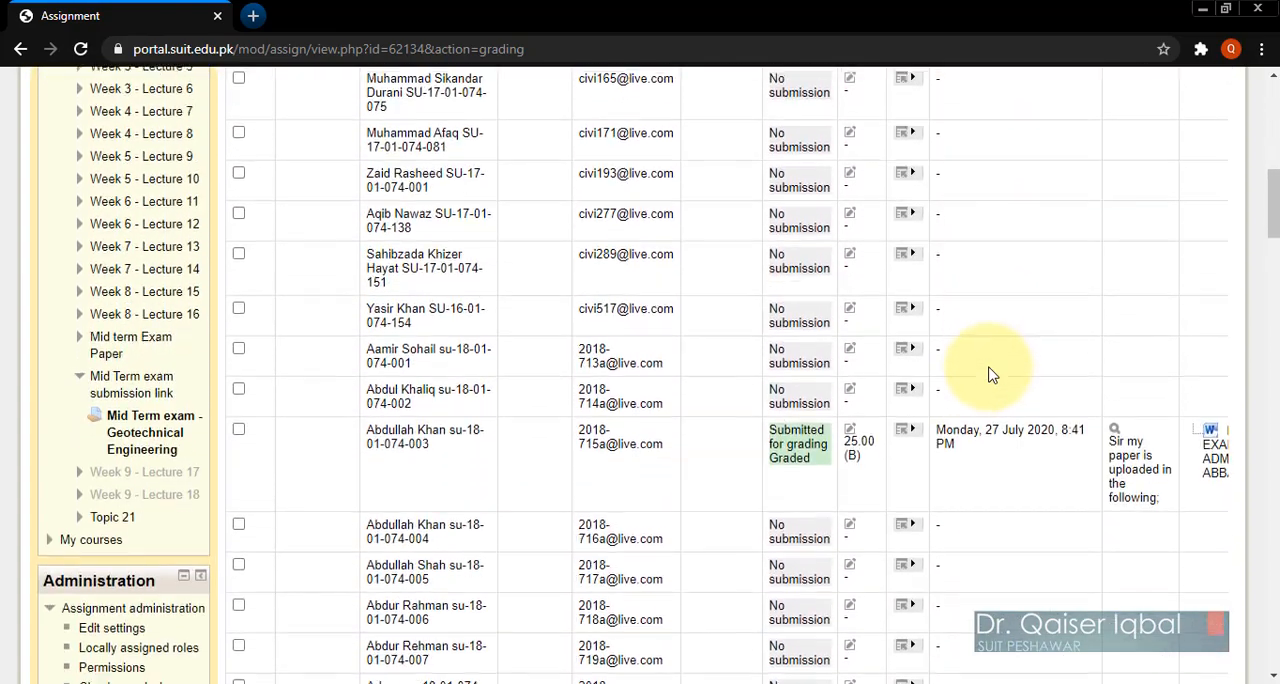
scroll(990, 375, down, 4)
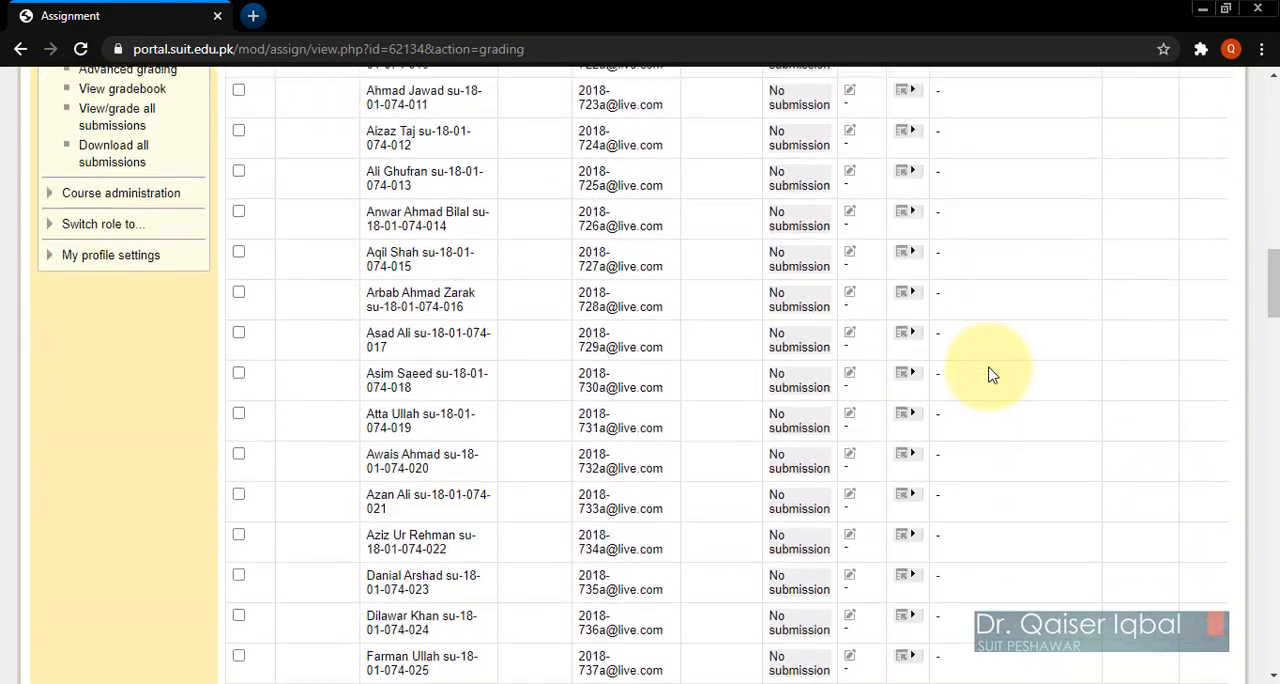
scroll(990, 375, up, 8)
scroll(990, 375, up, 4)
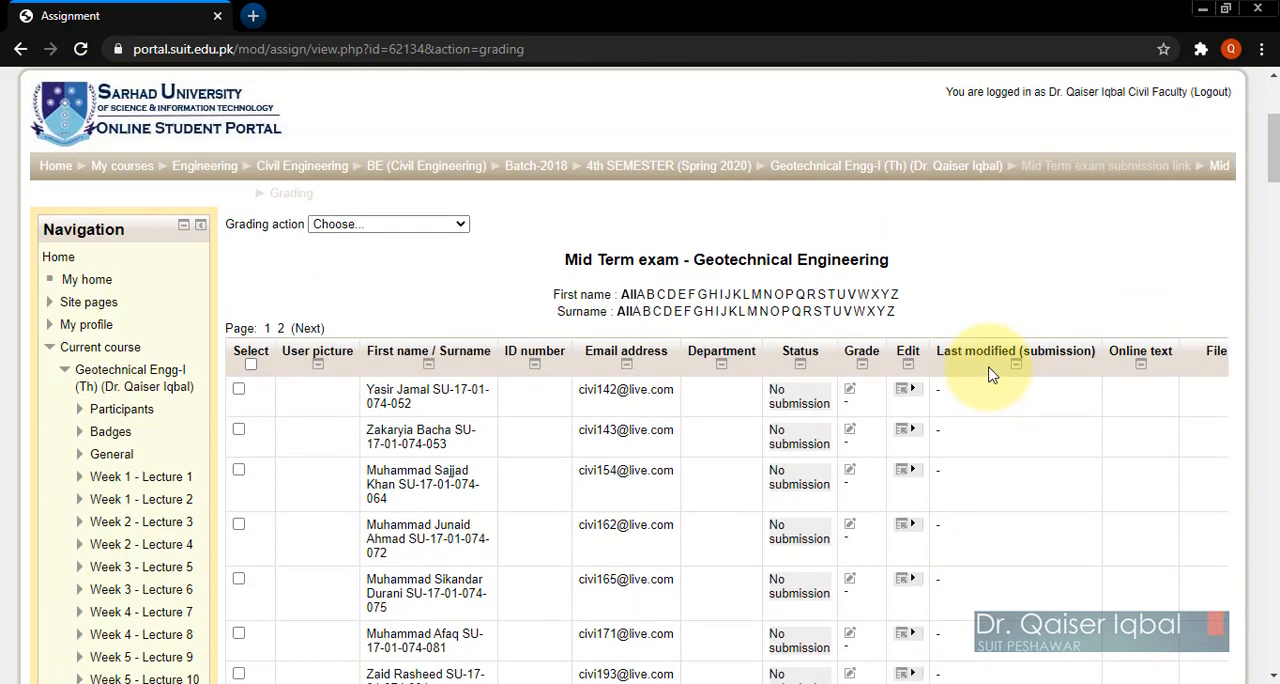
scroll(990, 375, down, 3)
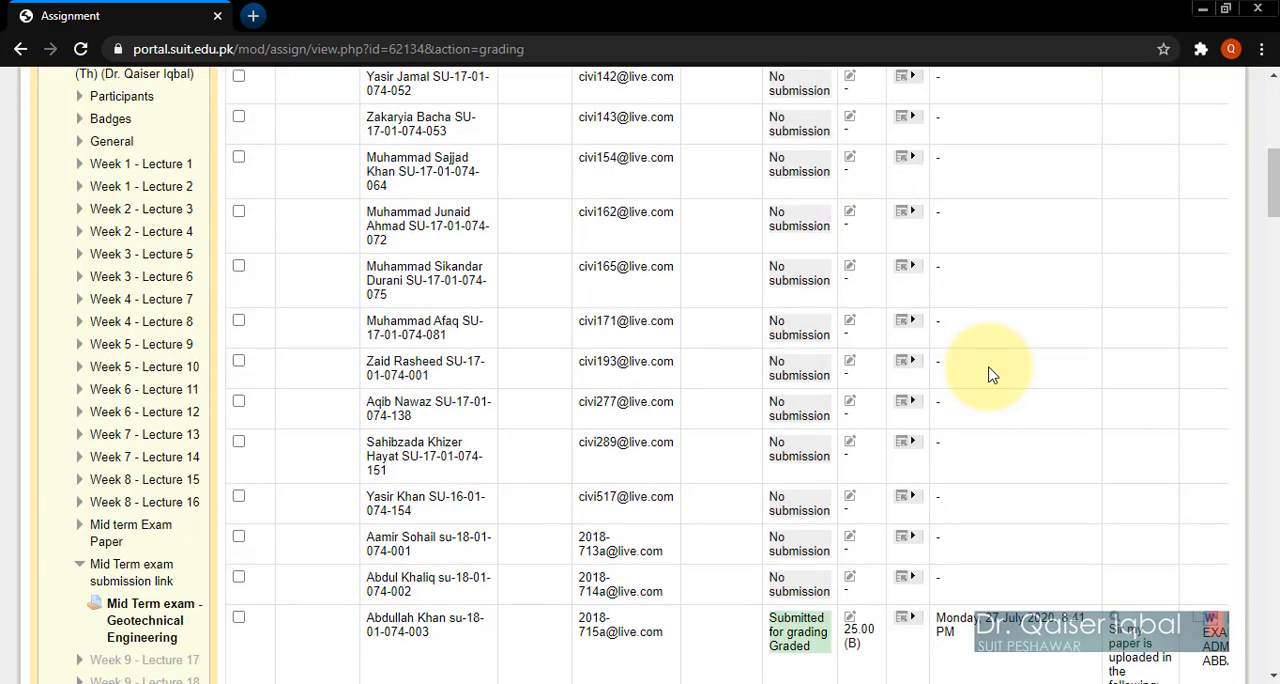
scroll(990, 375, up, 3)
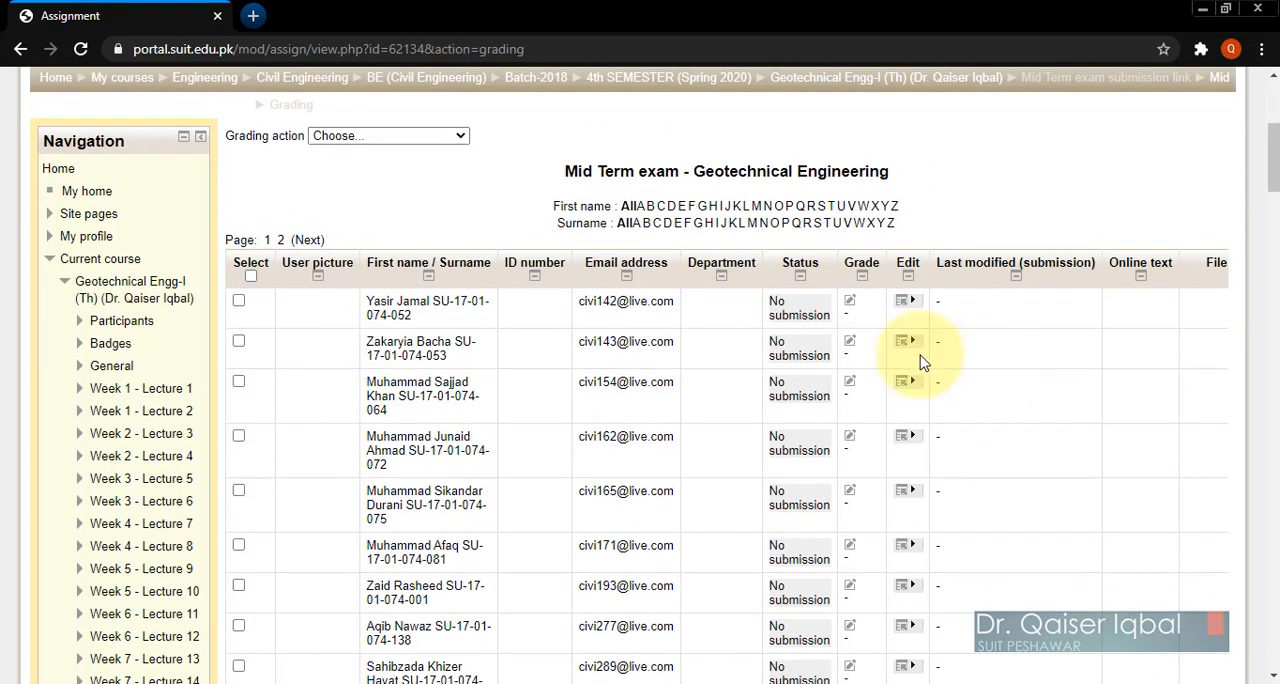
Step: Return to the Geotechnical Engg-I (Th) course page and look through its weekly lecture sections
click(165, 289)
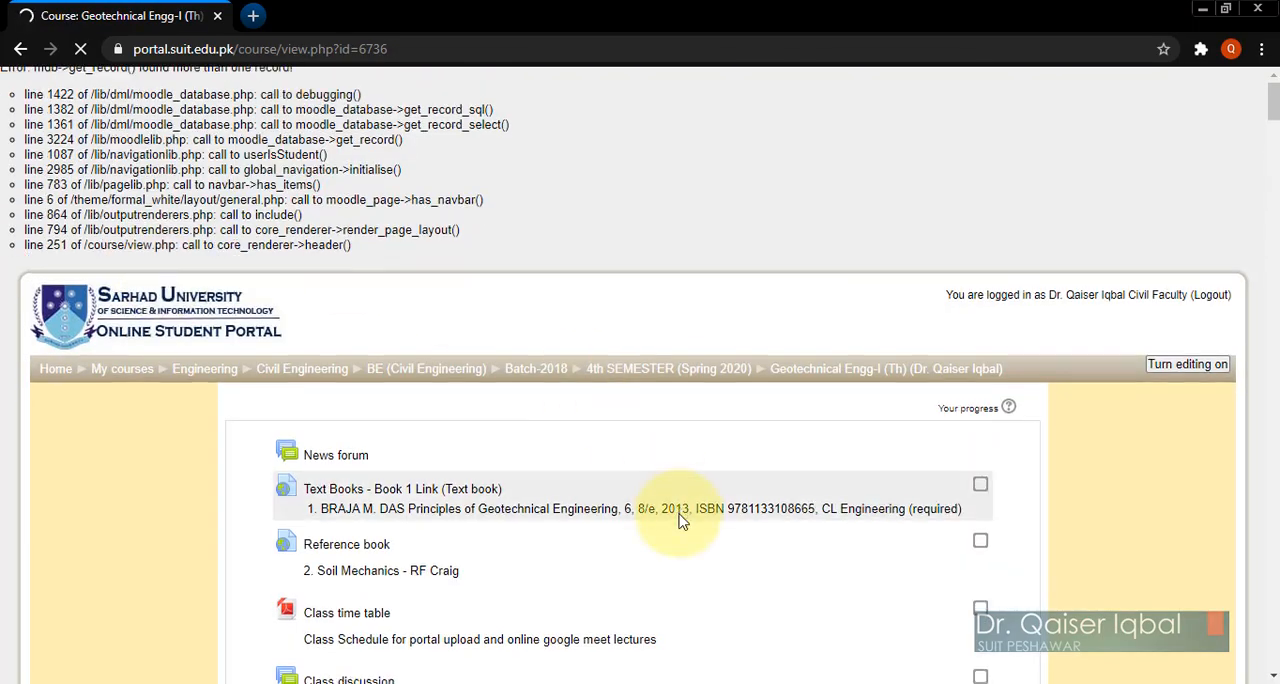
scroll(680, 521, down, 8)
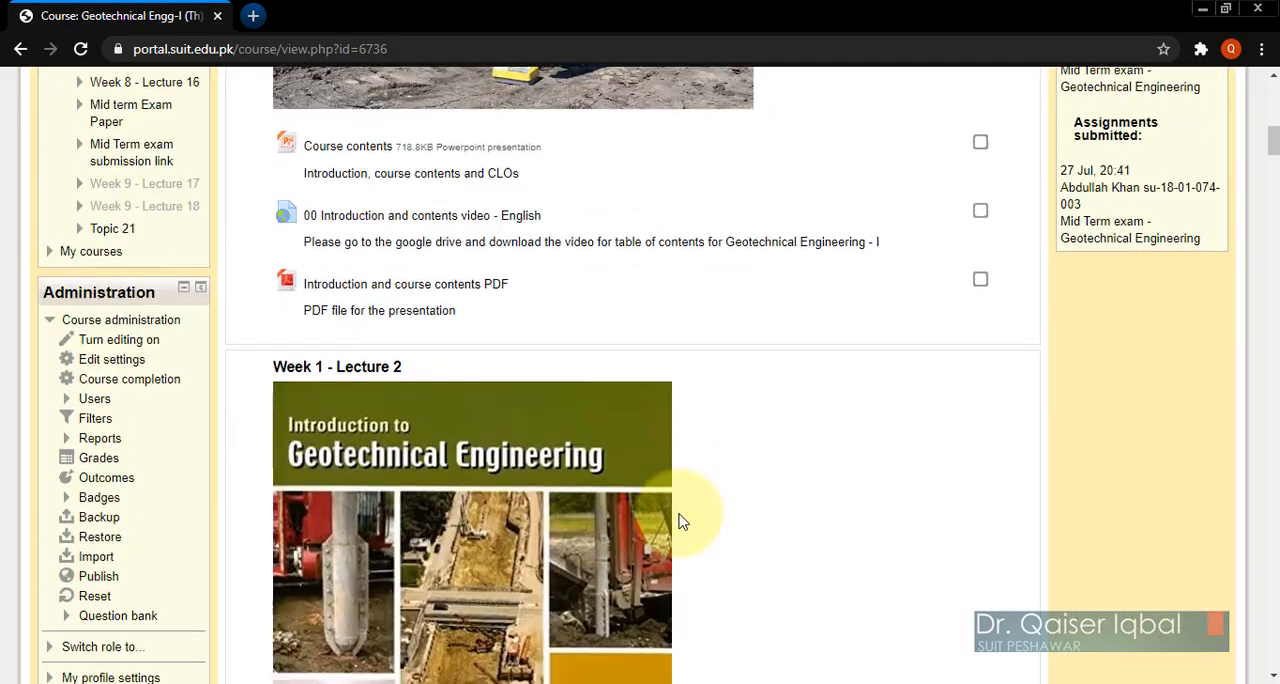
scroll(680, 521, down, 1)
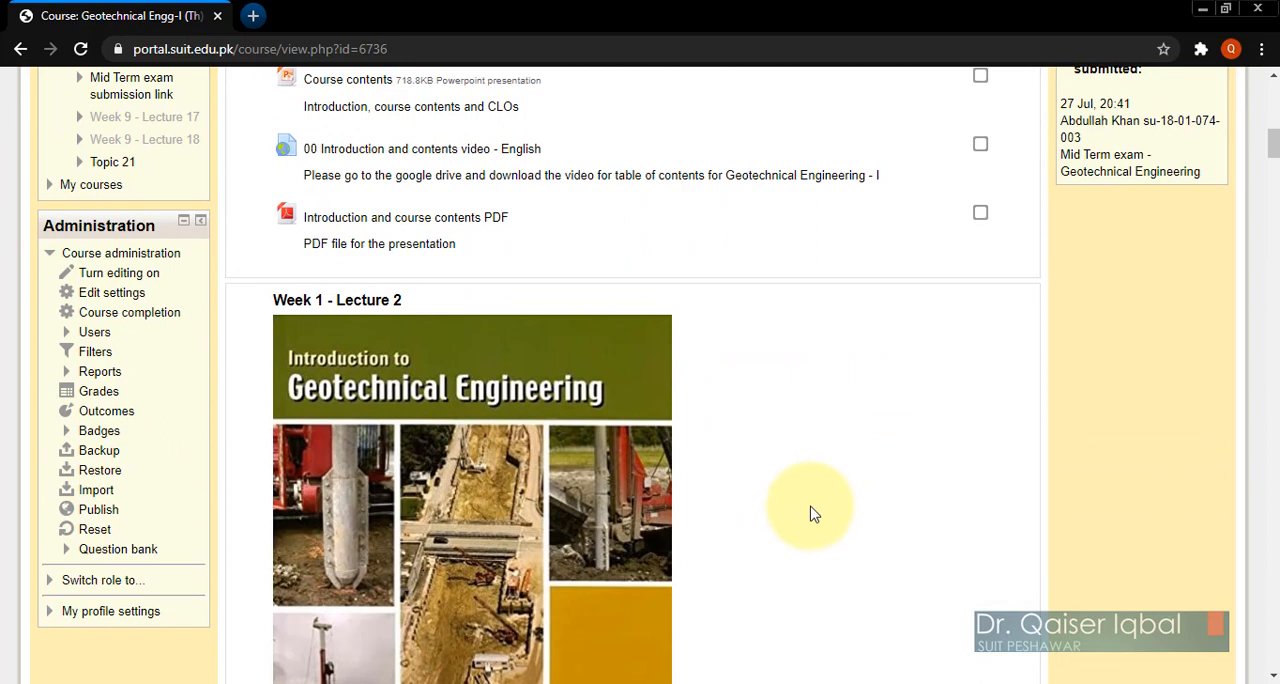
scroll(813, 513, down, 3)
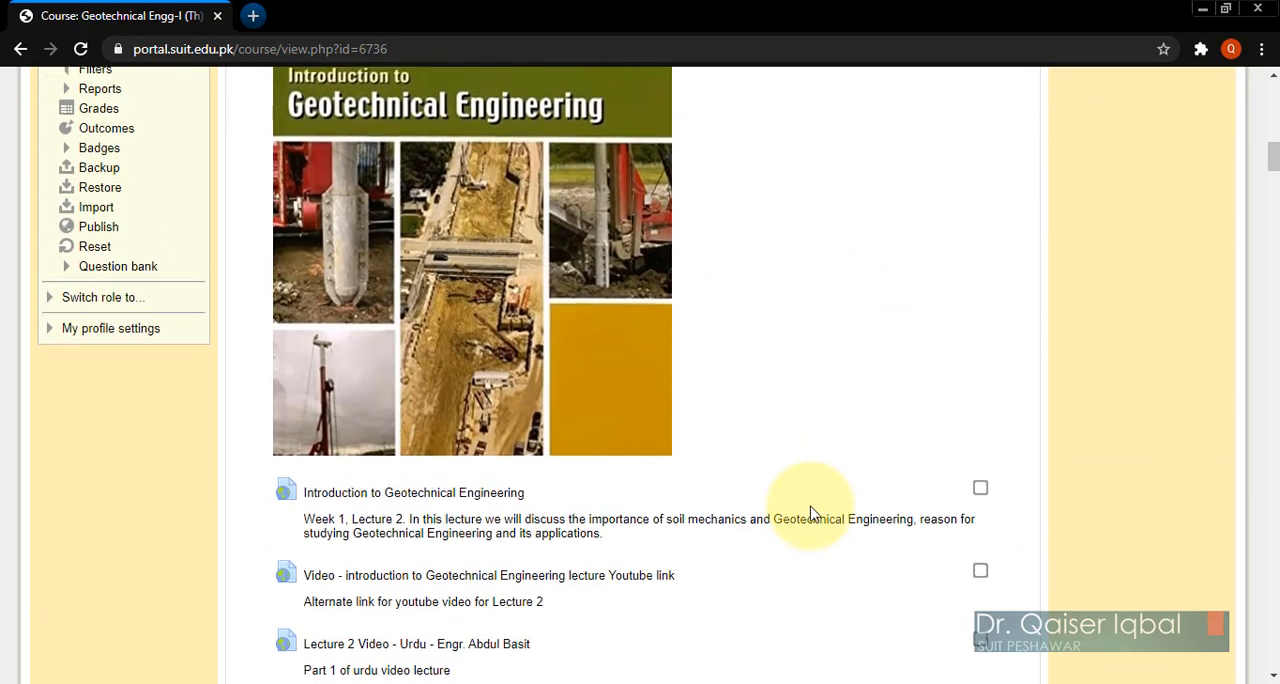
scroll(813, 513, down, 3)
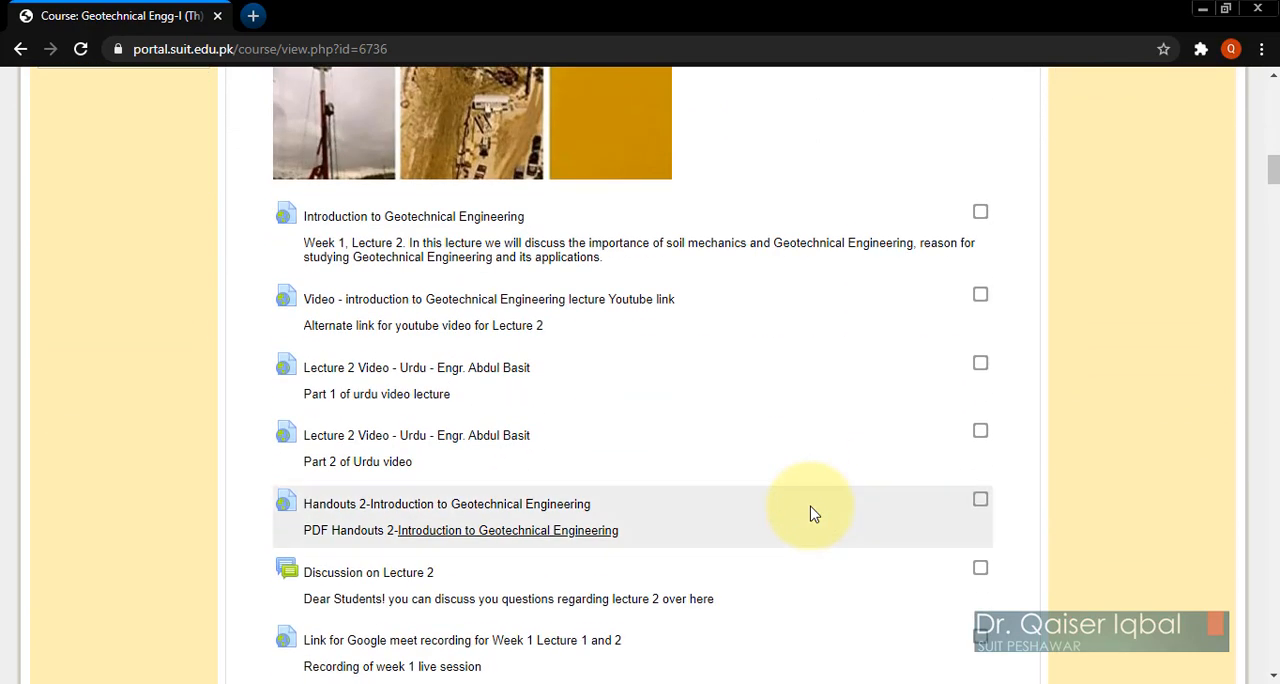
scroll(812, 514, down, 3)
scroll(811, 513, down, 20)
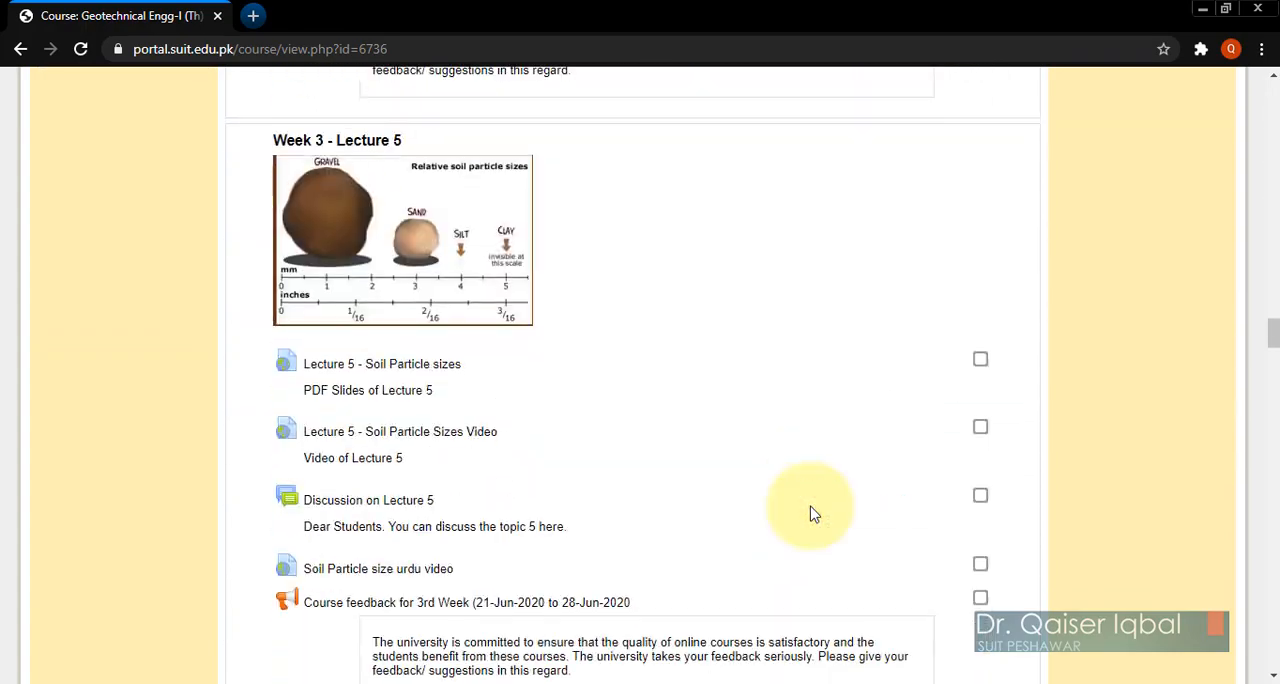